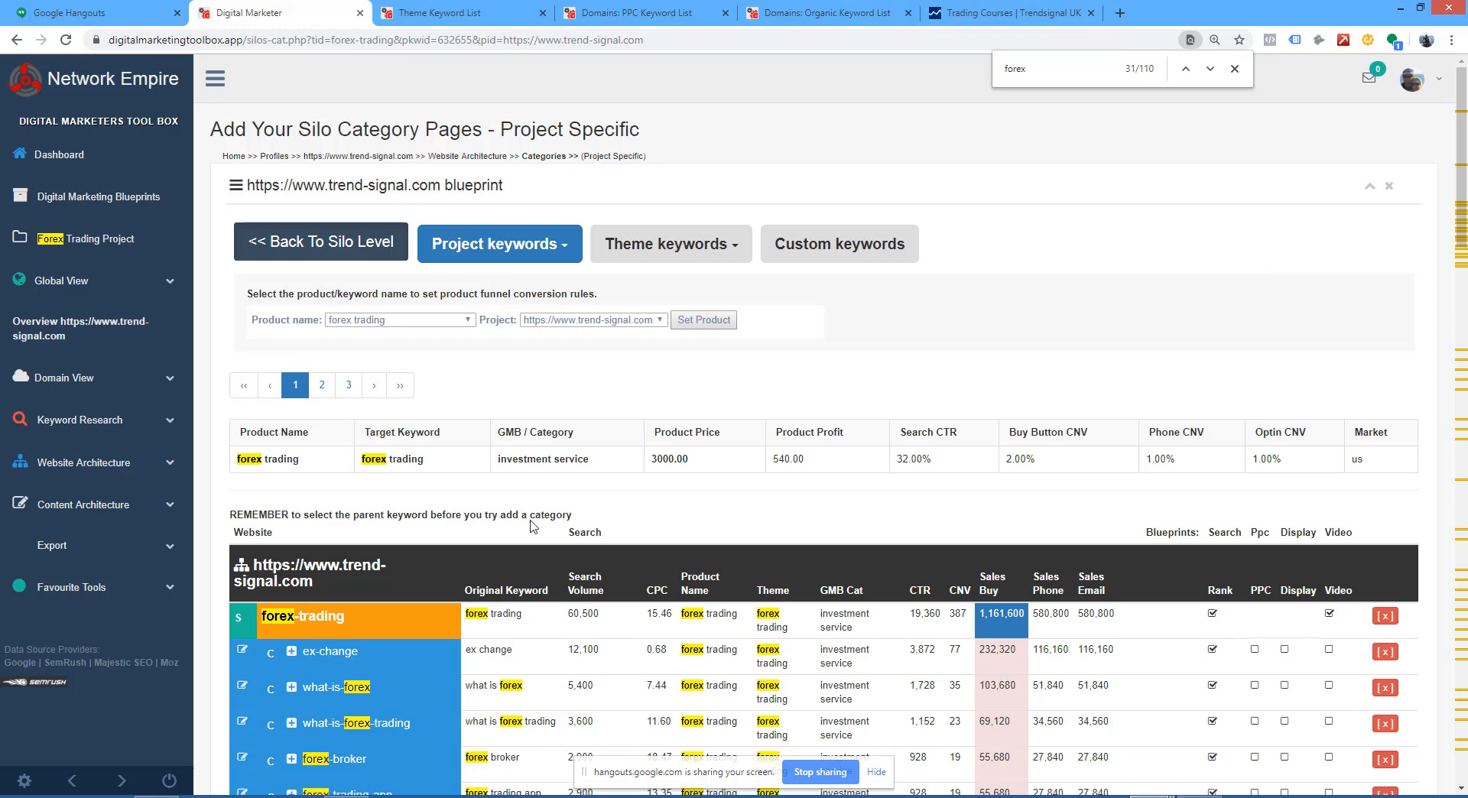
# Step: Open the silo-level content architecture for trend-signal.com and load the forex-trading silo in the semantic content editor
pyautogui.scroll(-4, 908, 428)
pyautogui.scroll(-1, 909, 433)
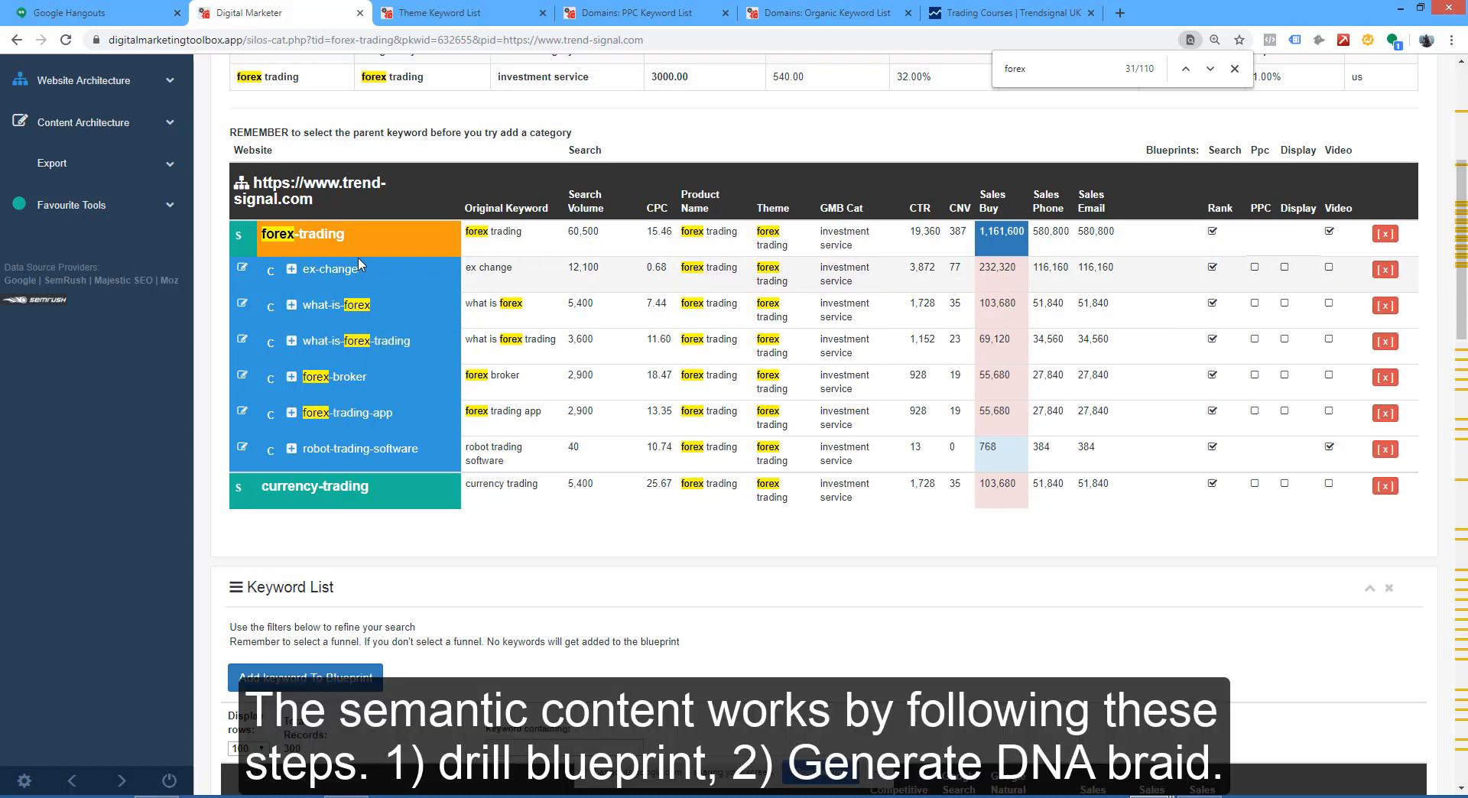
pyautogui.click(91, 125)
pyautogui.click(92, 160)
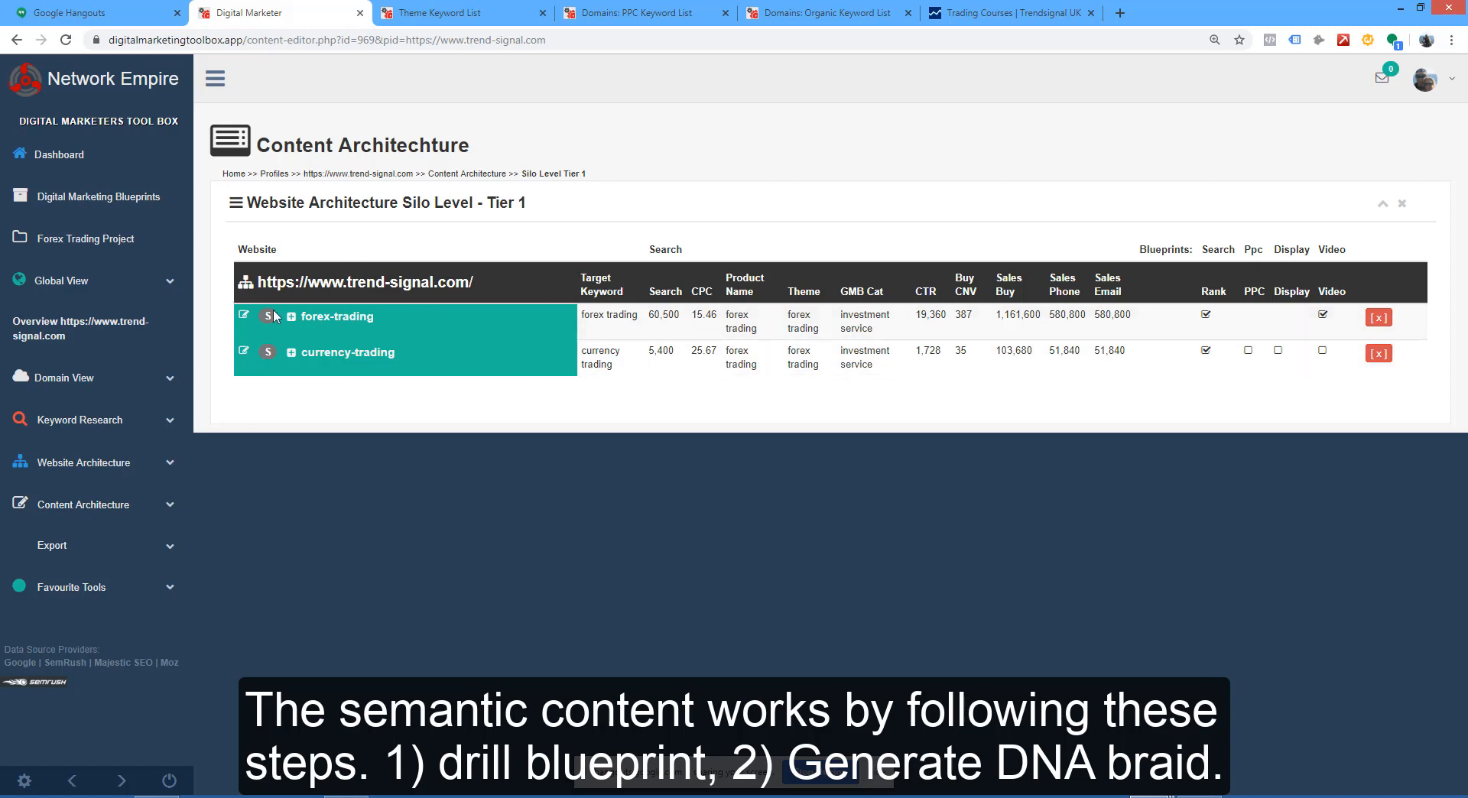
pyautogui.click(342, 322)
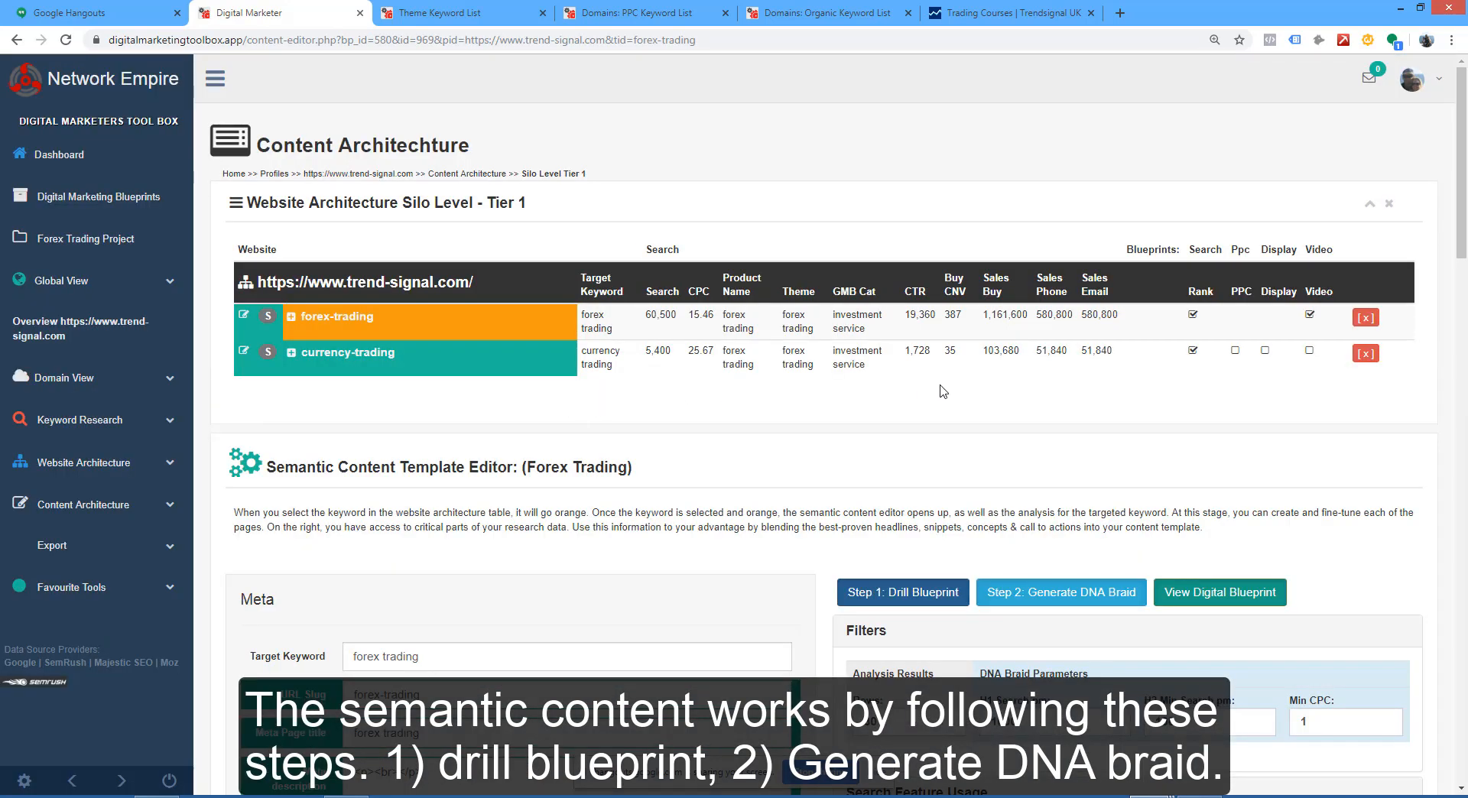
# Step: Look through the forex trading content template editor, from the meta and article fields to the DNA braid, questions and buyers intent sections
pyautogui.scroll(-2, 1048, 367)
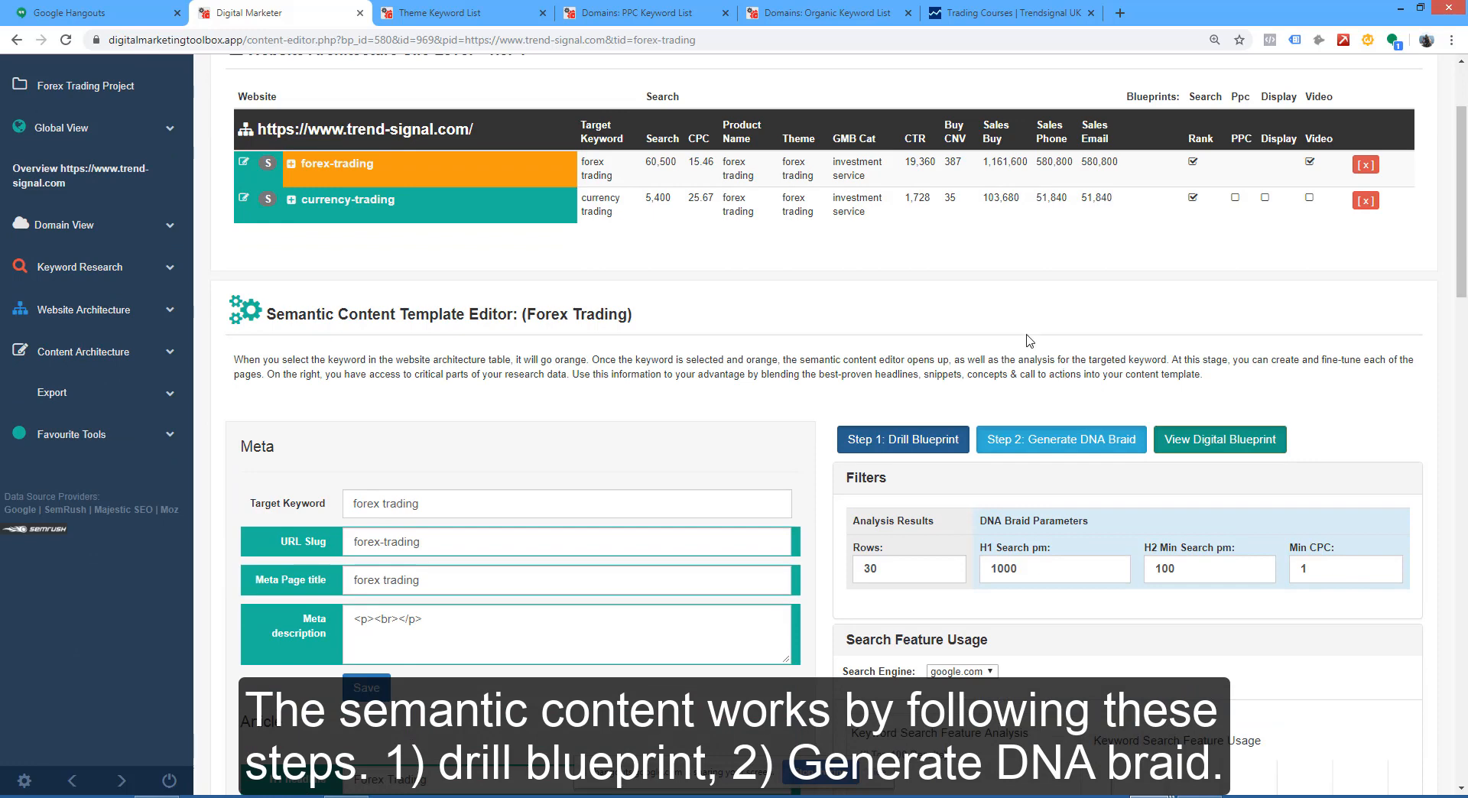
pyautogui.scroll(-2, 994, 459)
pyautogui.scroll(-4, 1229, 636)
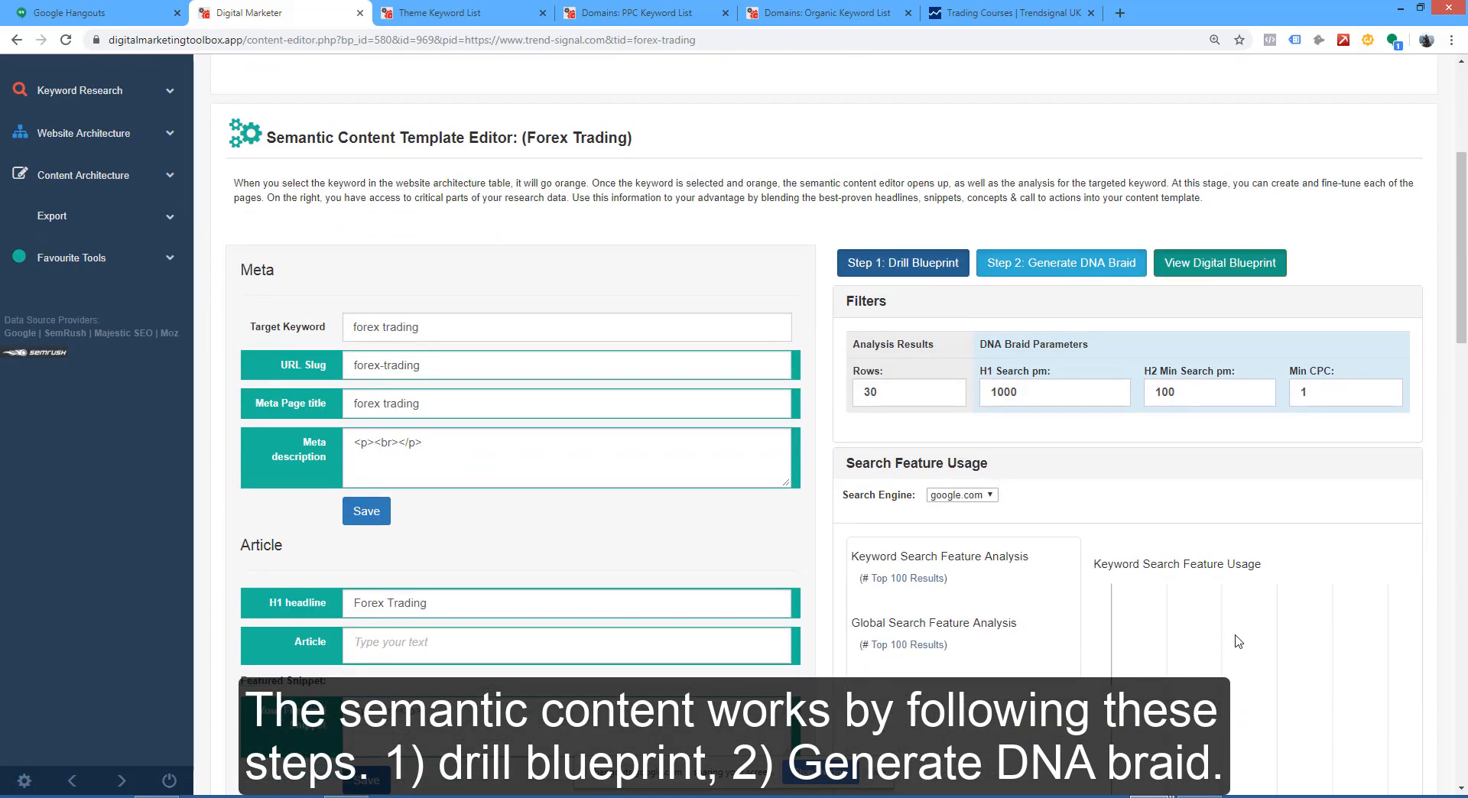
pyautogui.scroll(-4, 1239, 641)
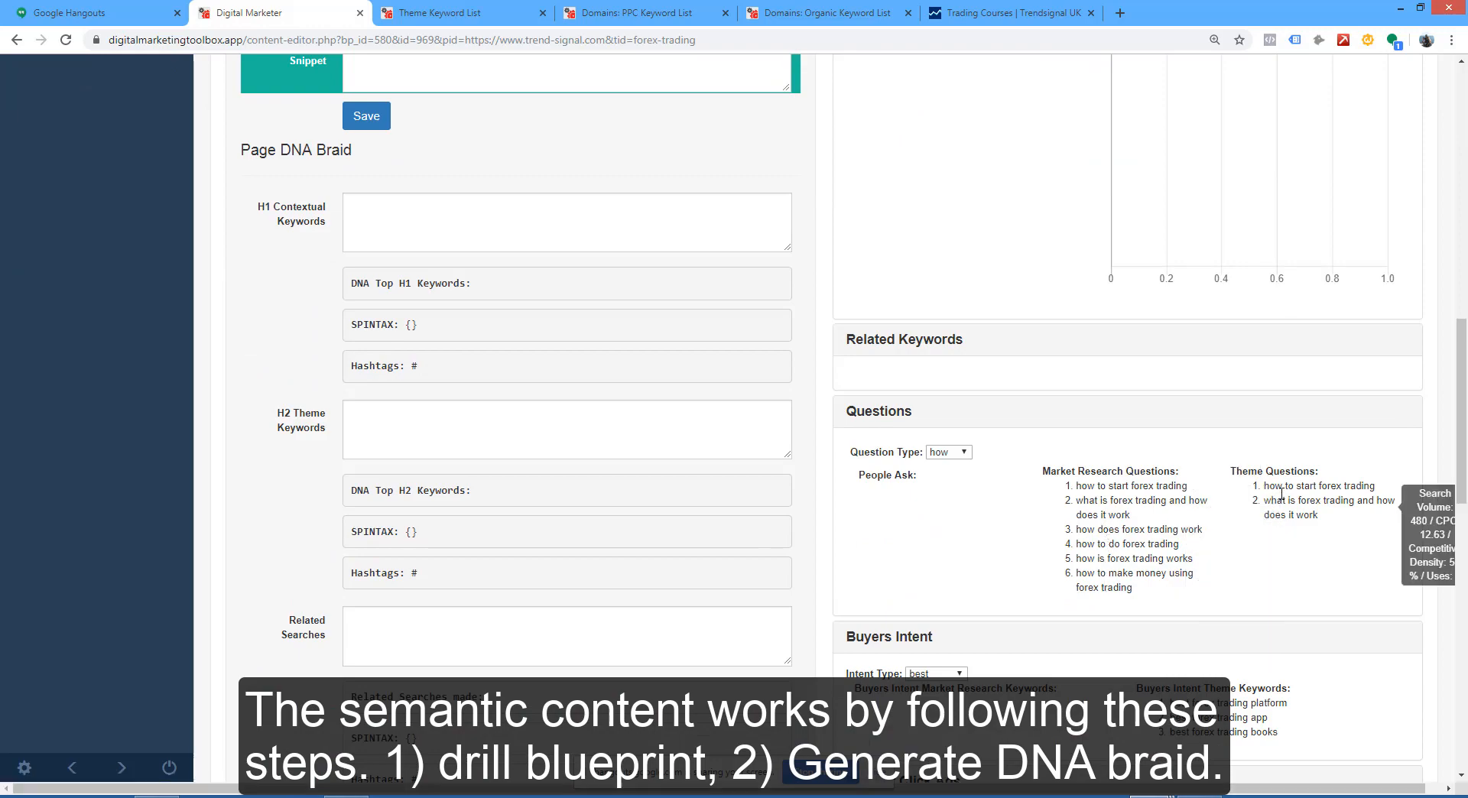
pyautogui.scroll(7, 1300, 542)
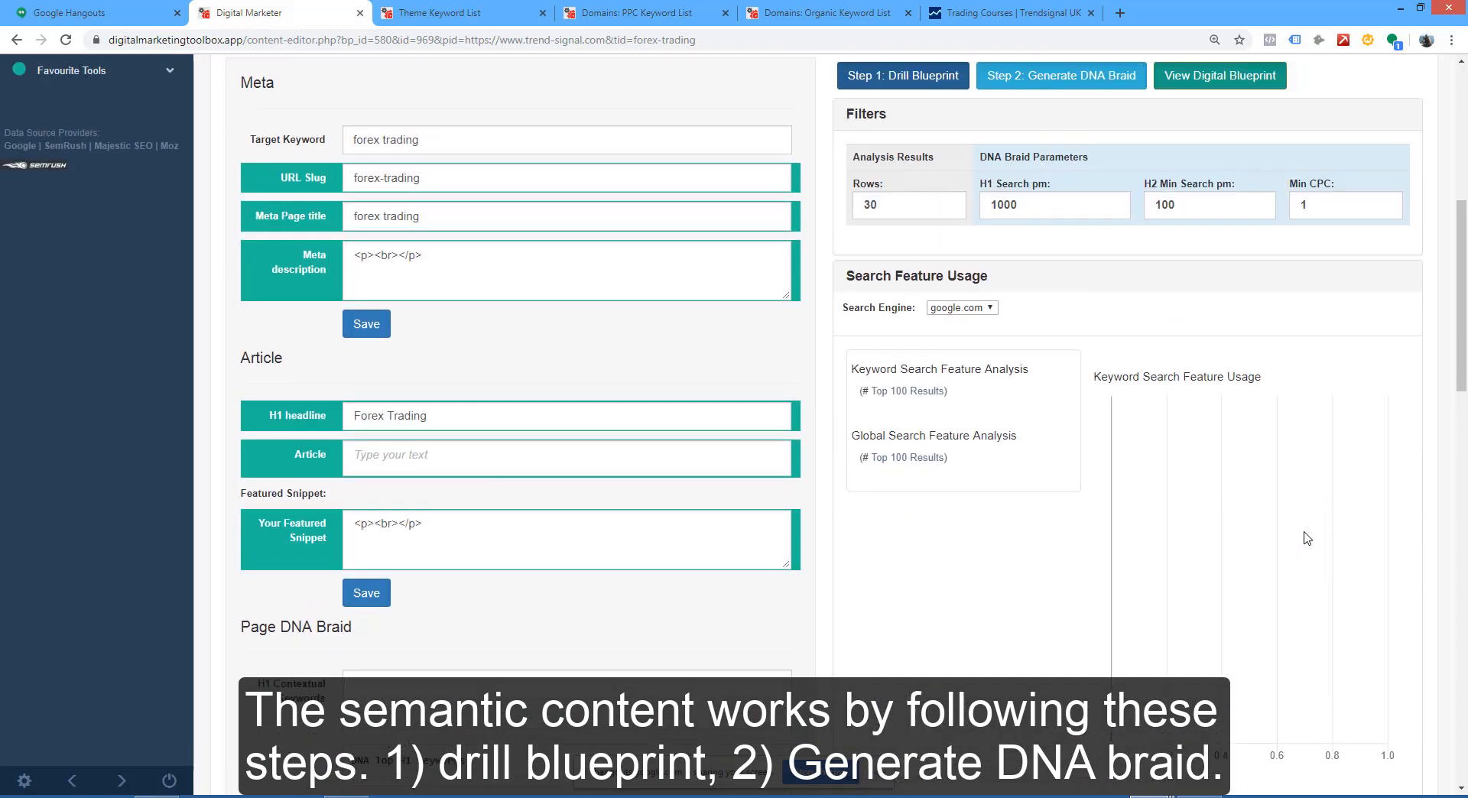
pyautogui.scroll(4, 1307, 537)
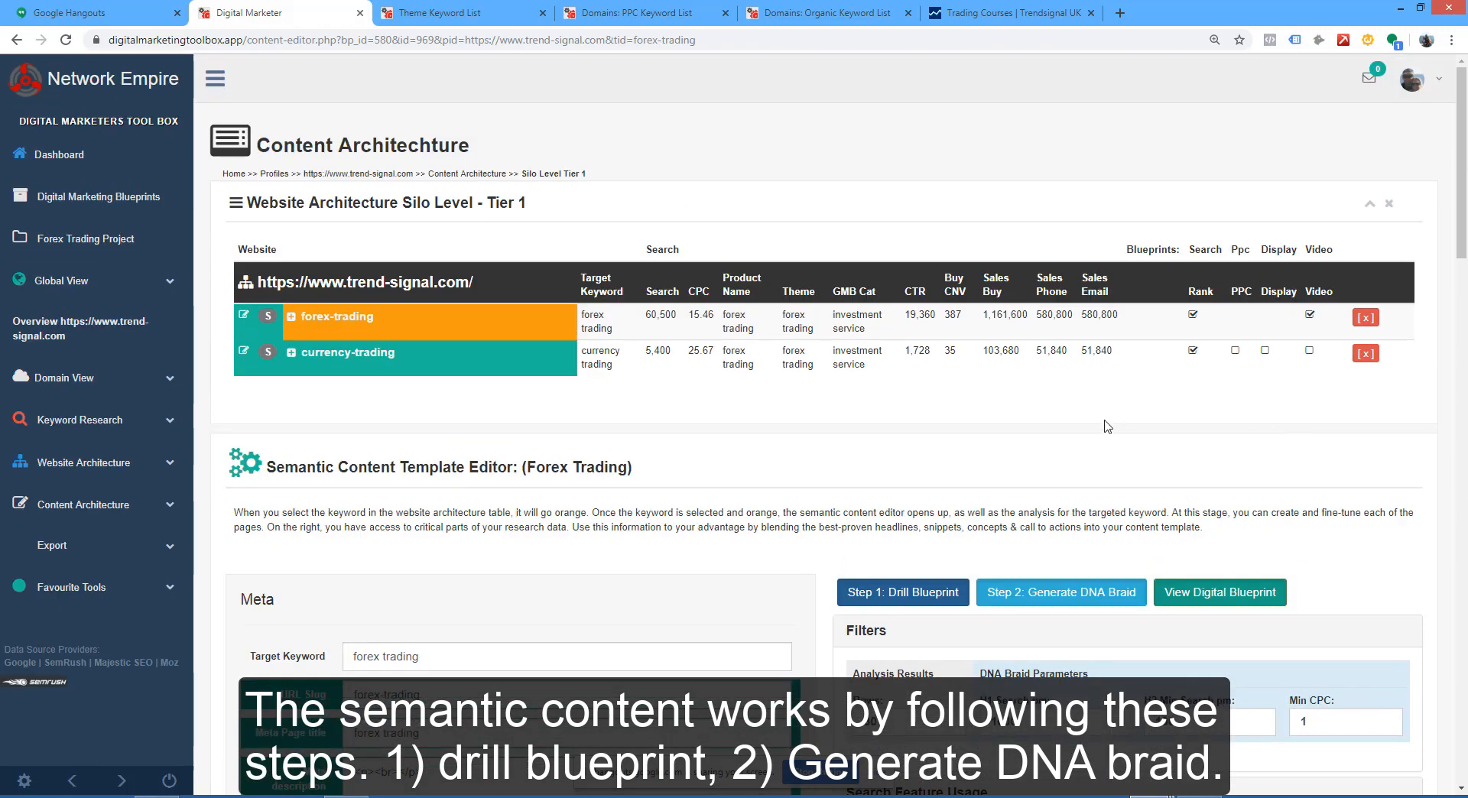
pyautogui.scroll(-1, 1116, 443)
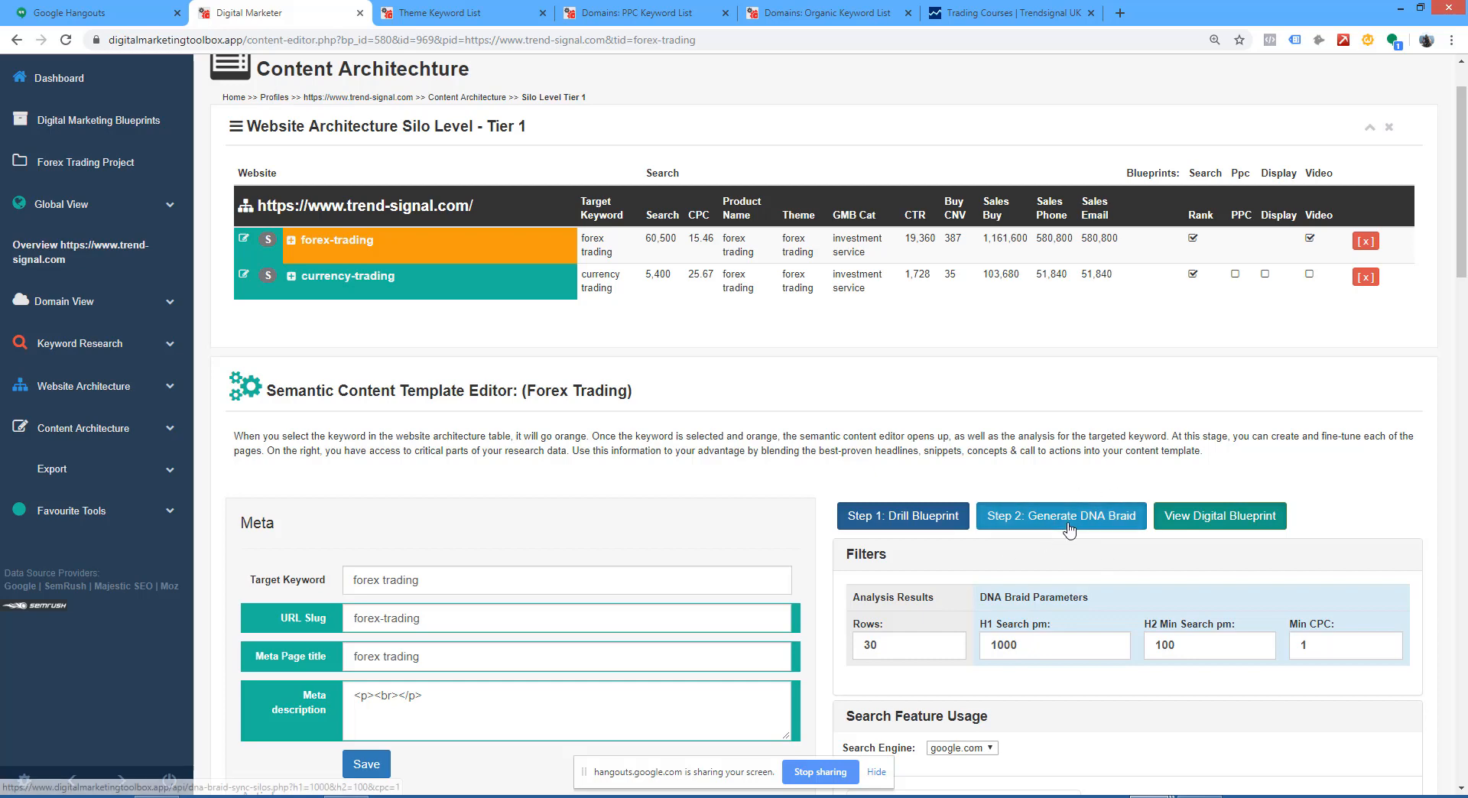
pyautogui.scroll(-2, 1028, 500)
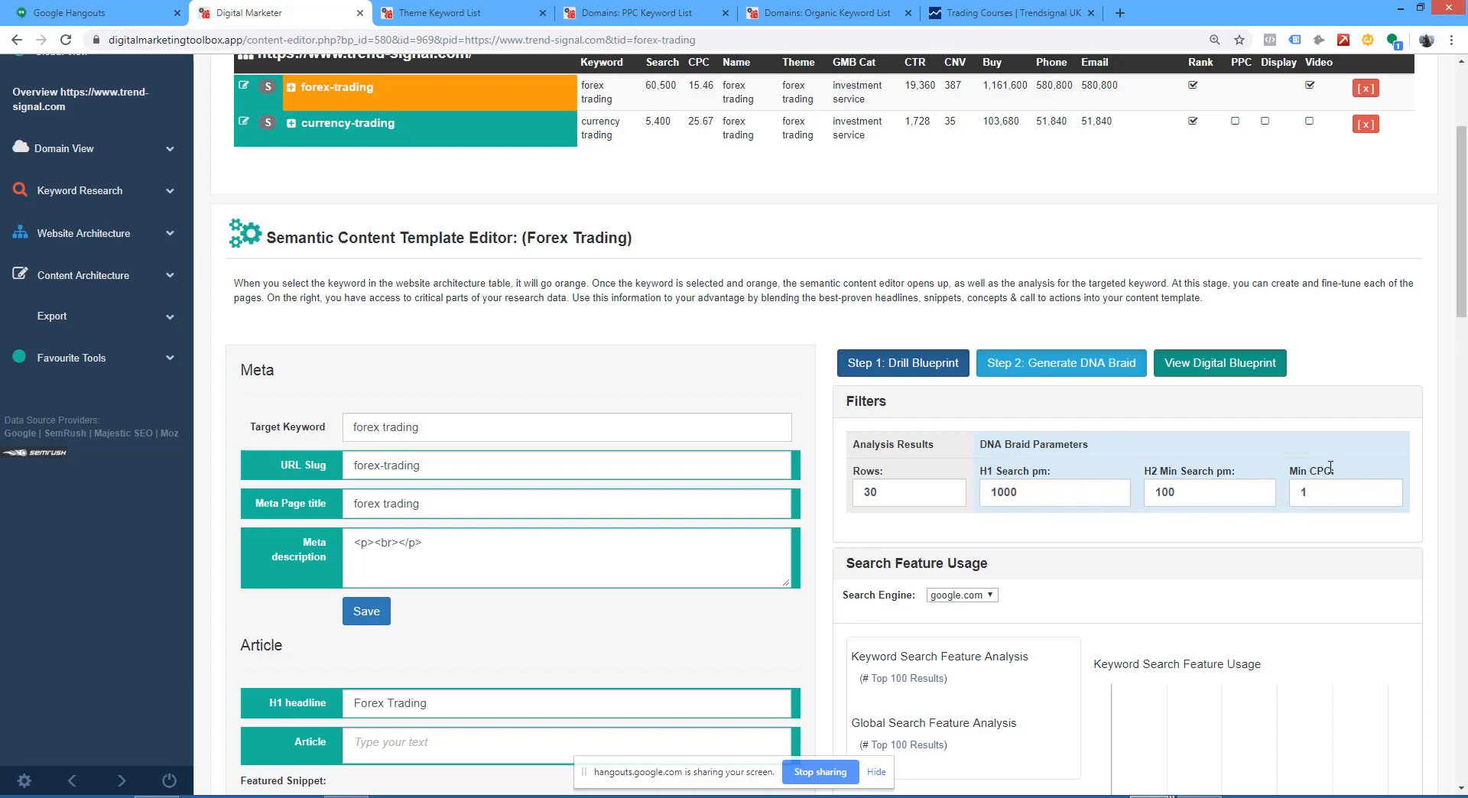
# Step: Check the DNA braid parameters, drill the forex trading blueprint and return to the content editor
pyautogui.moveTo(1019, 493); pyautogui.dragTo(988, 492)
pyautogui.moveTo(1181, 493); pyautogui.dragTo(1154, 492)
pyautogui.moveTo(1338, 480); pyautogui.dragTo(1304, 484)
pyautogui.scroll(2, 606, 526)
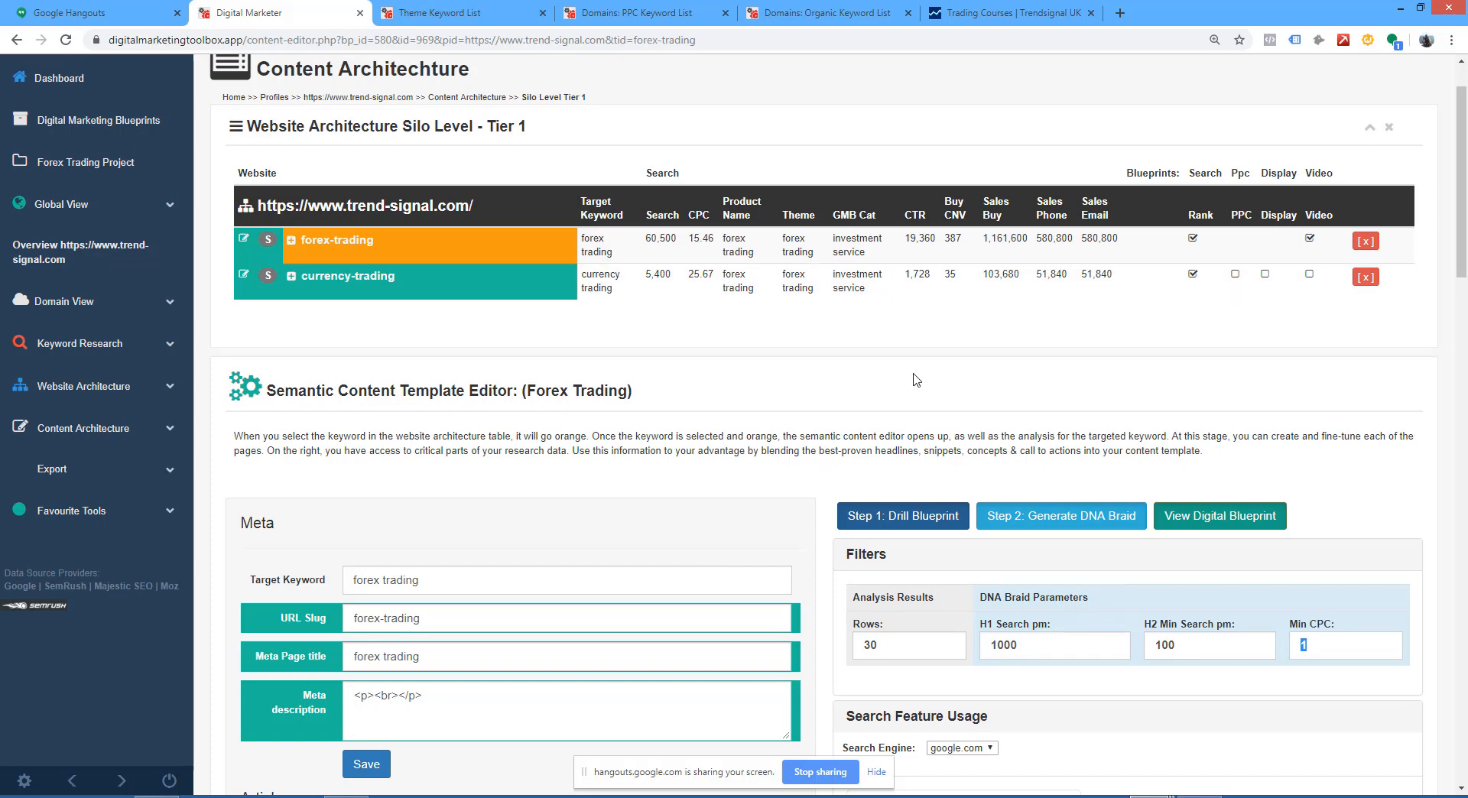
pyautogui.click(920, 516)
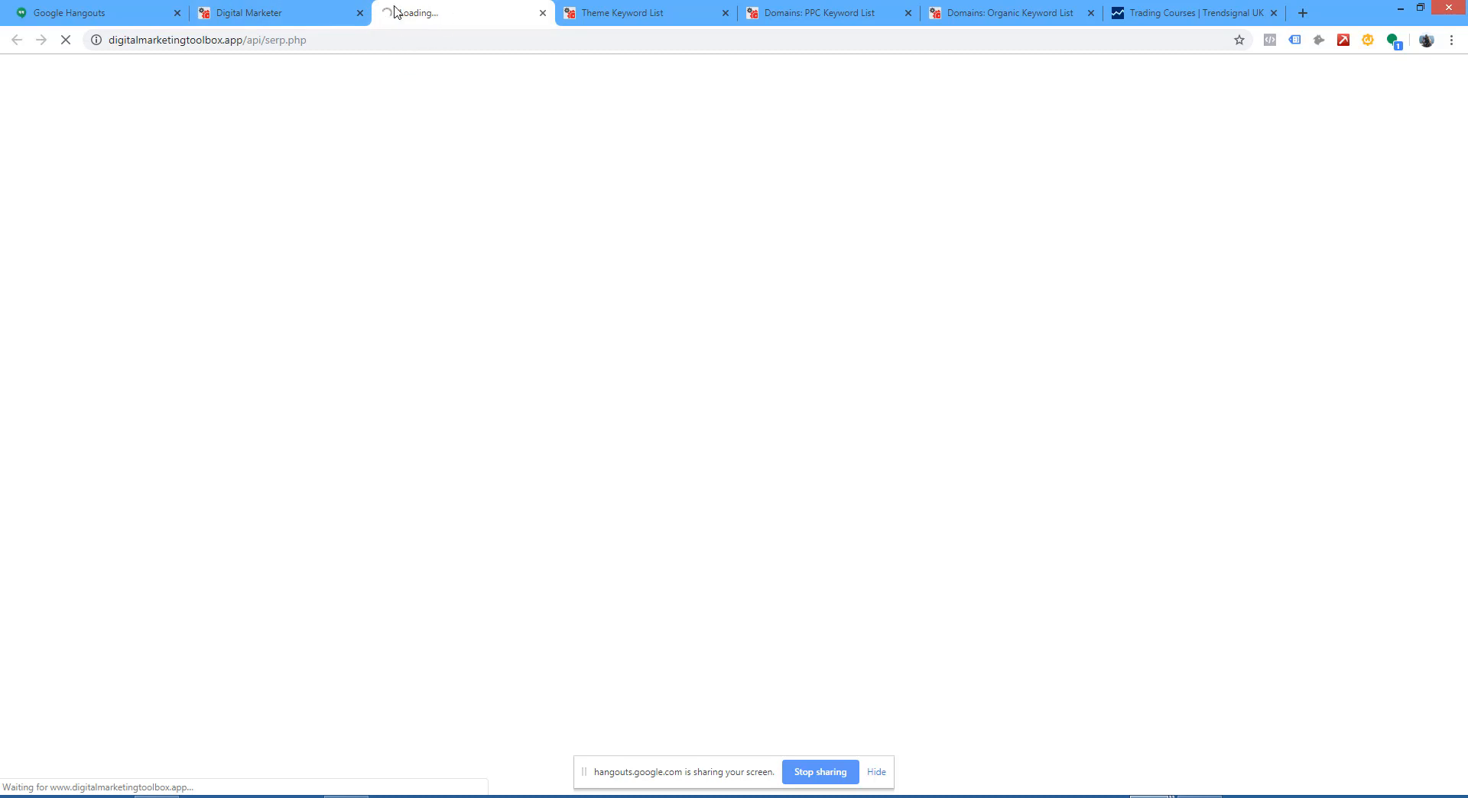
pyautogui.click(298, 16)
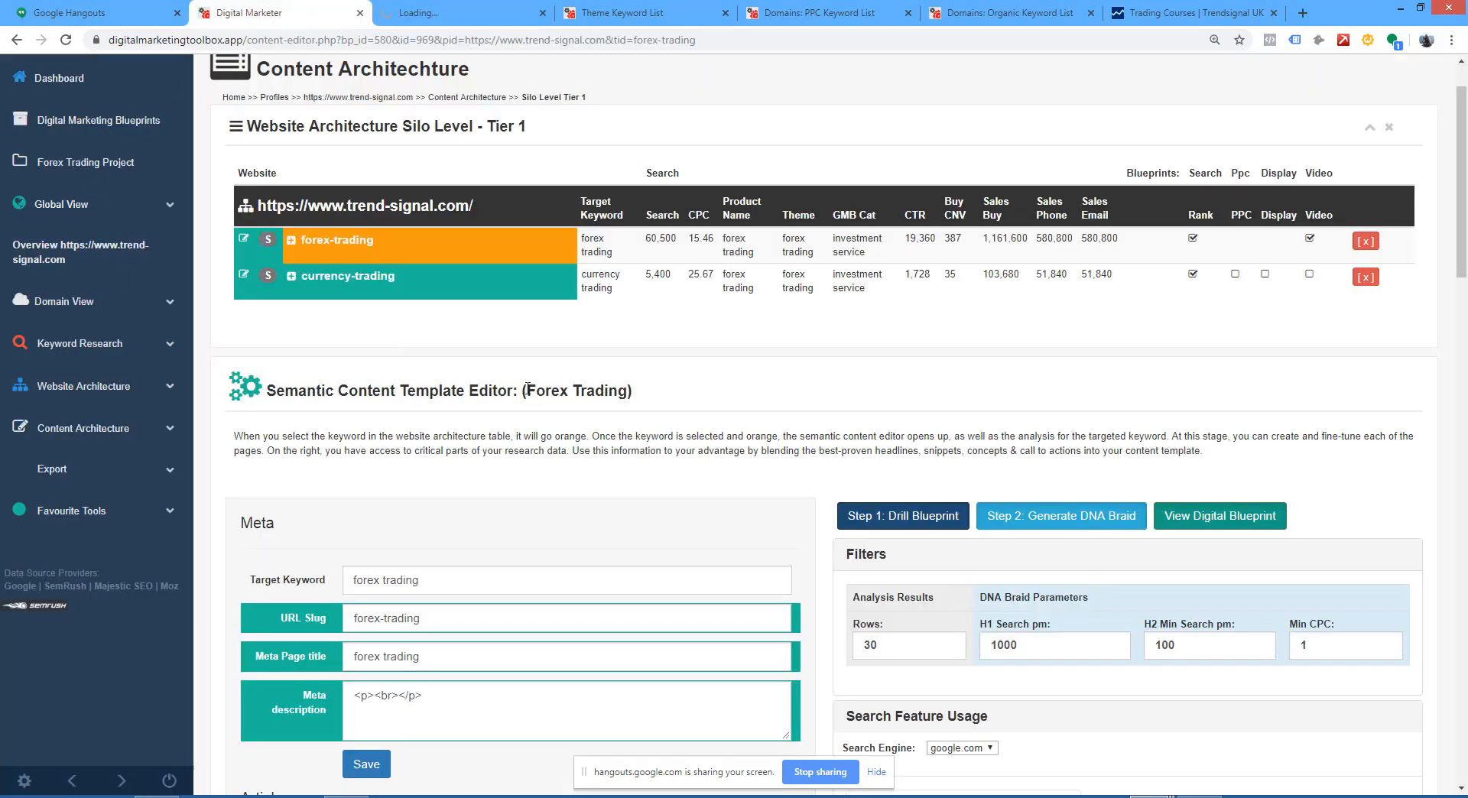
pyautogui.scroll(-2, 680, 409)
pyautogui.scroll(2, 475, 663)
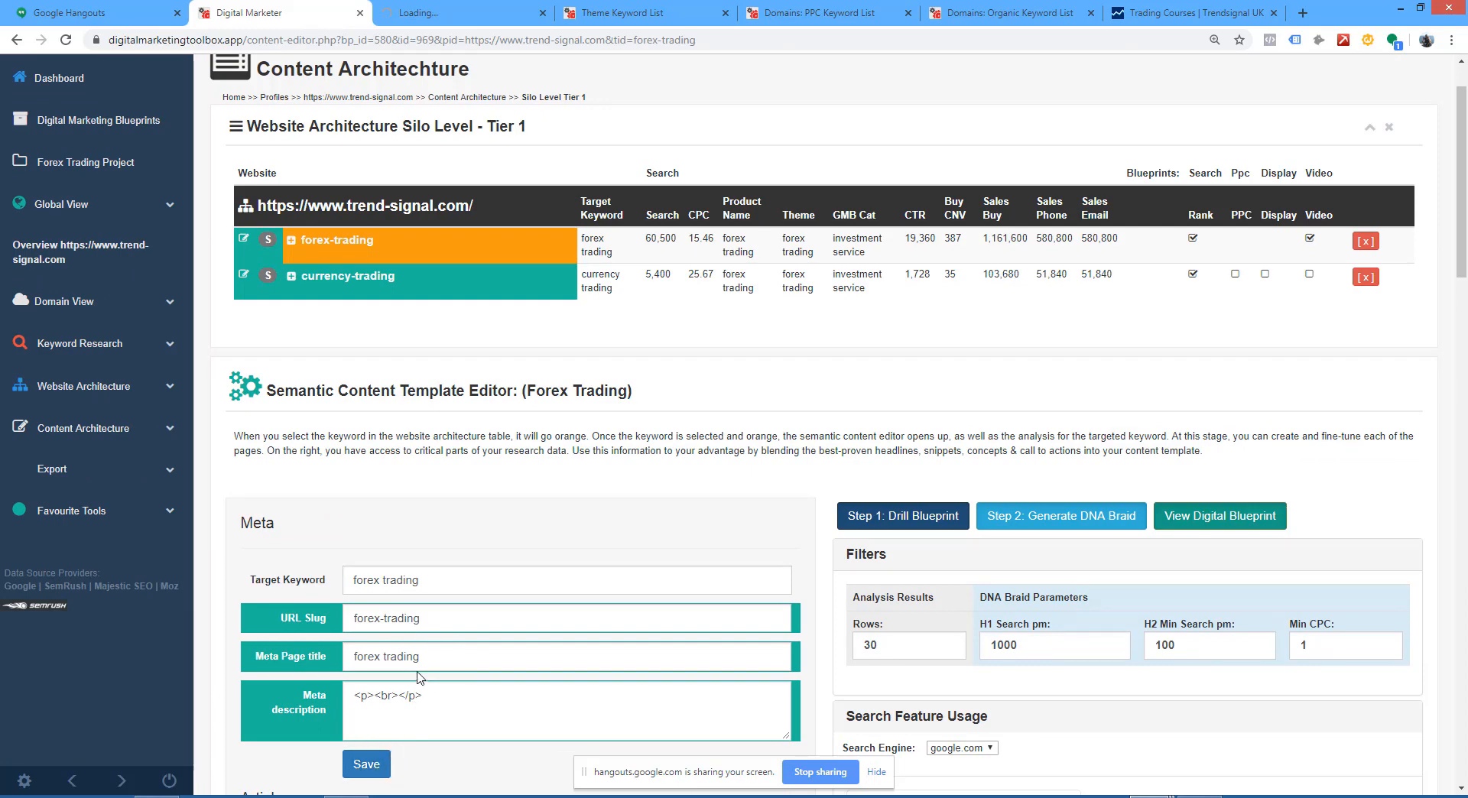
pyautogui.click(413, 14)
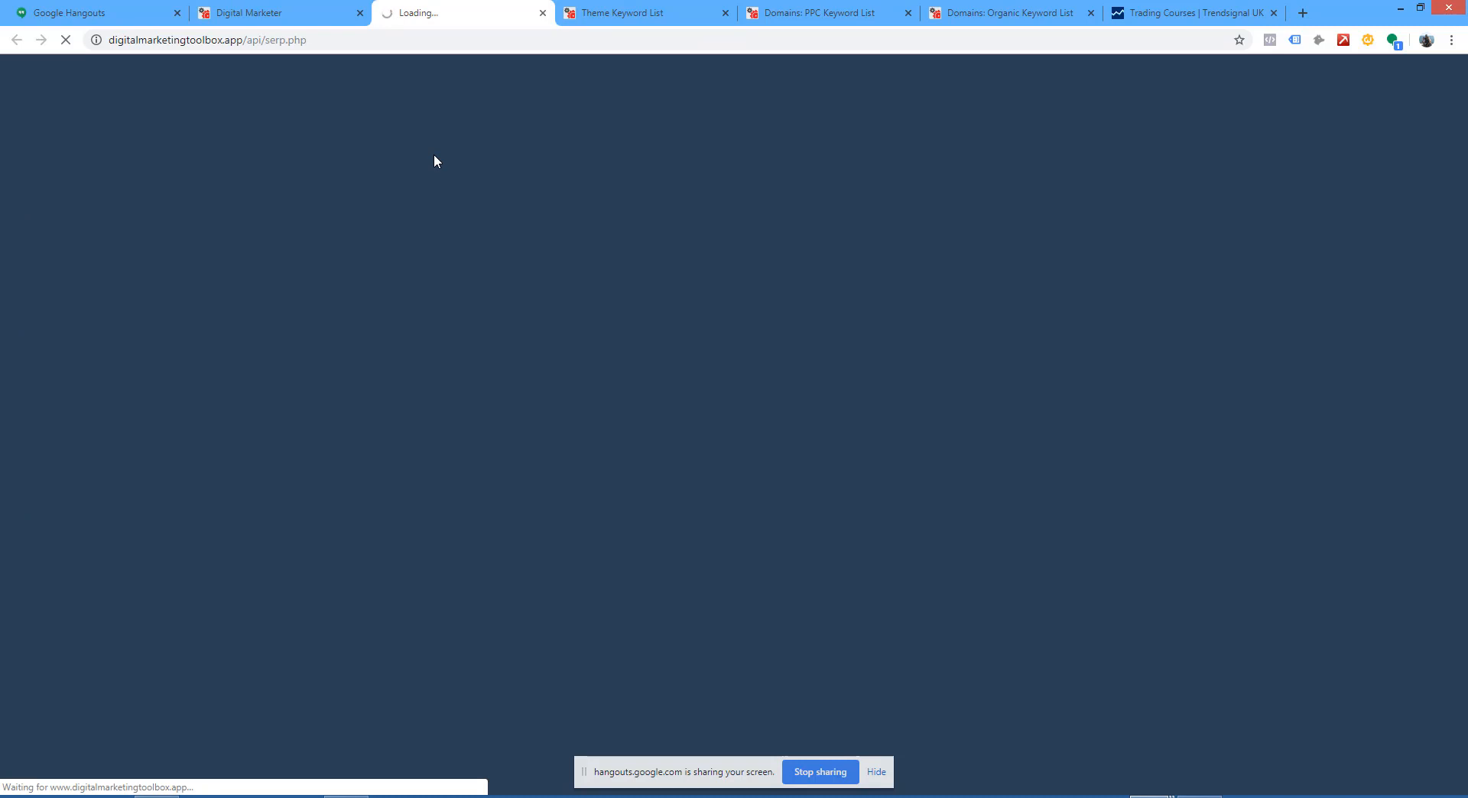
# Step: Go back to the content editor and examine its target keyword, meta page title and meta description fields
pyautogui.click(249, 15)
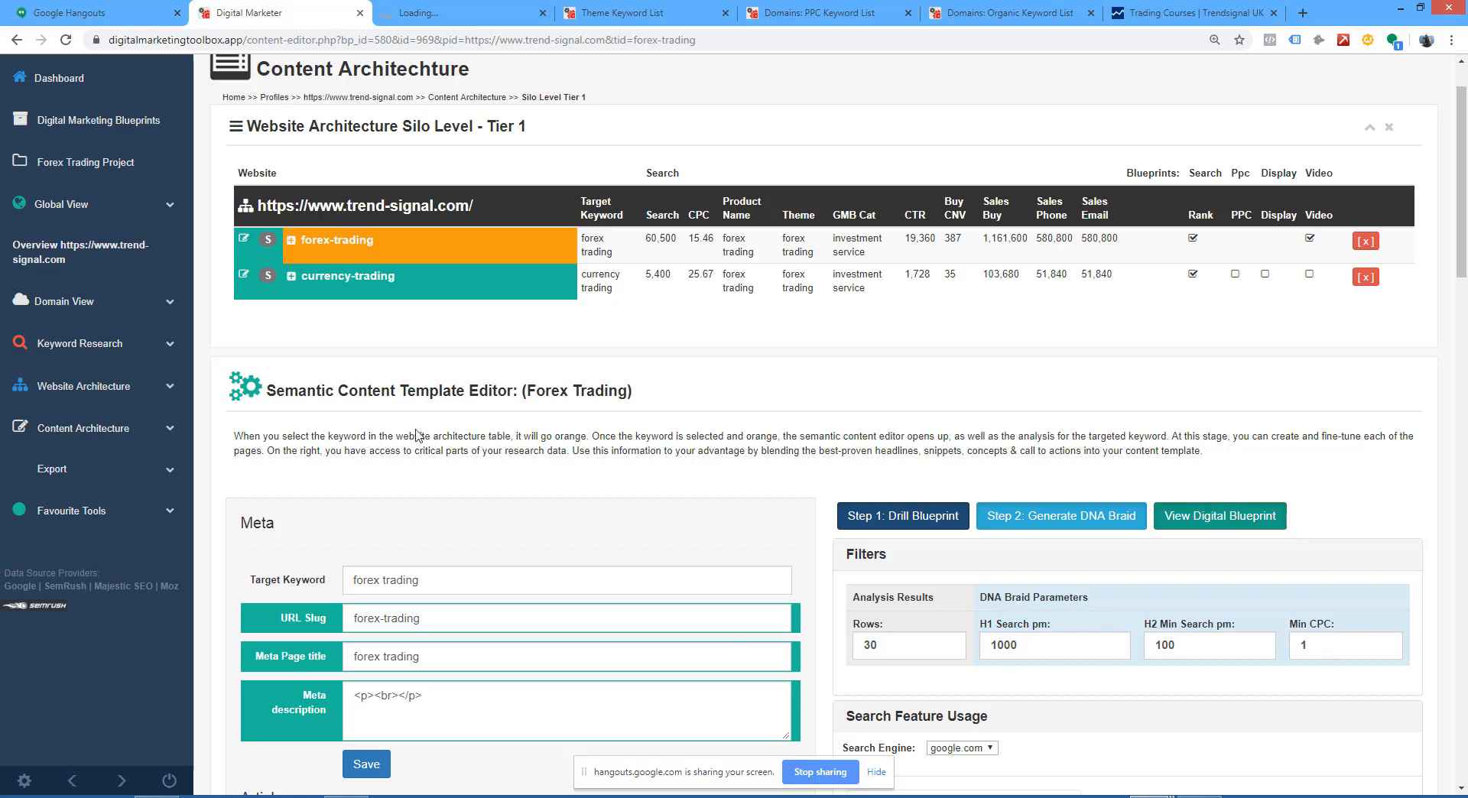
pyautogui.scroll(-5, 532, 416)
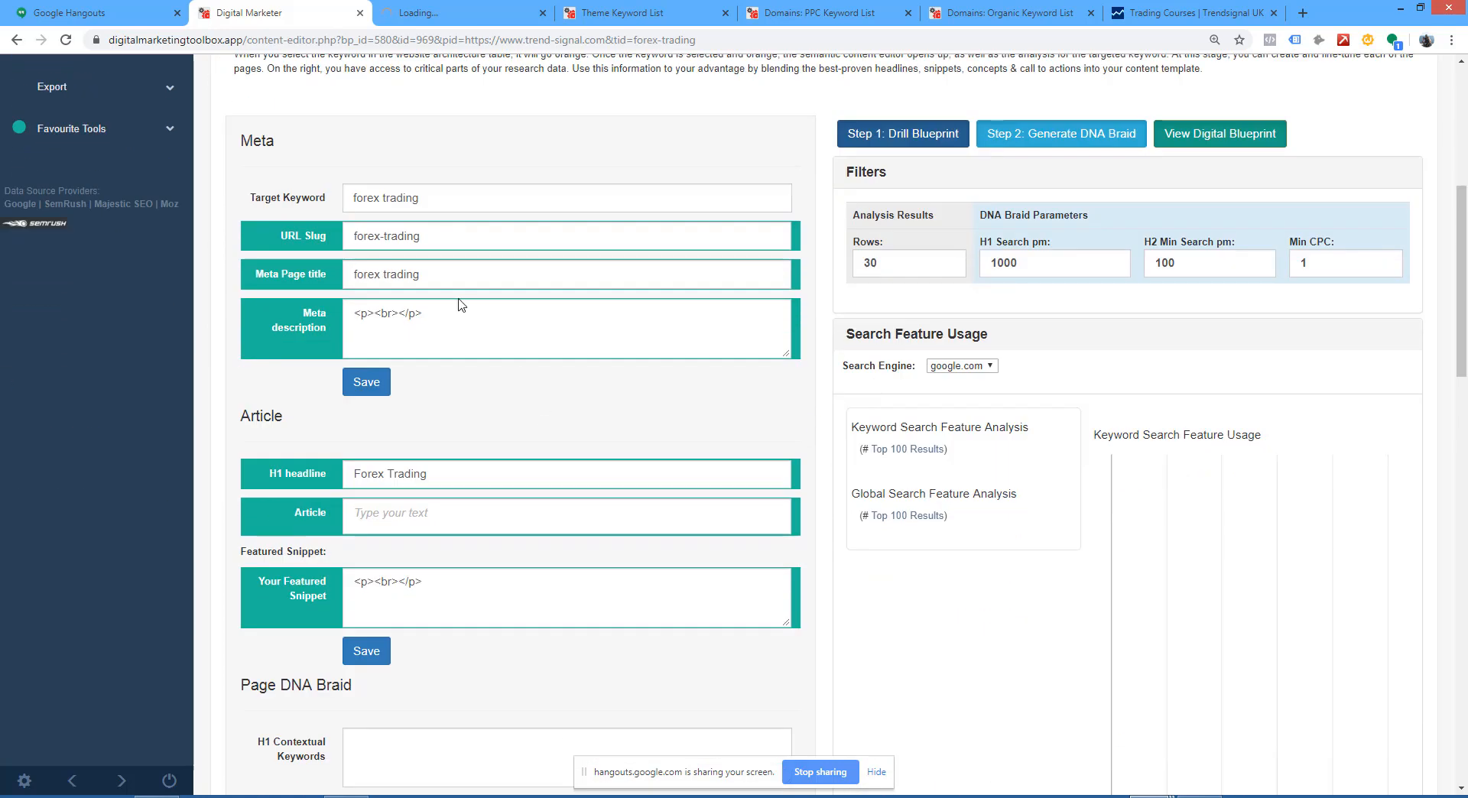
pyautogui.tripleClick(395, 197)
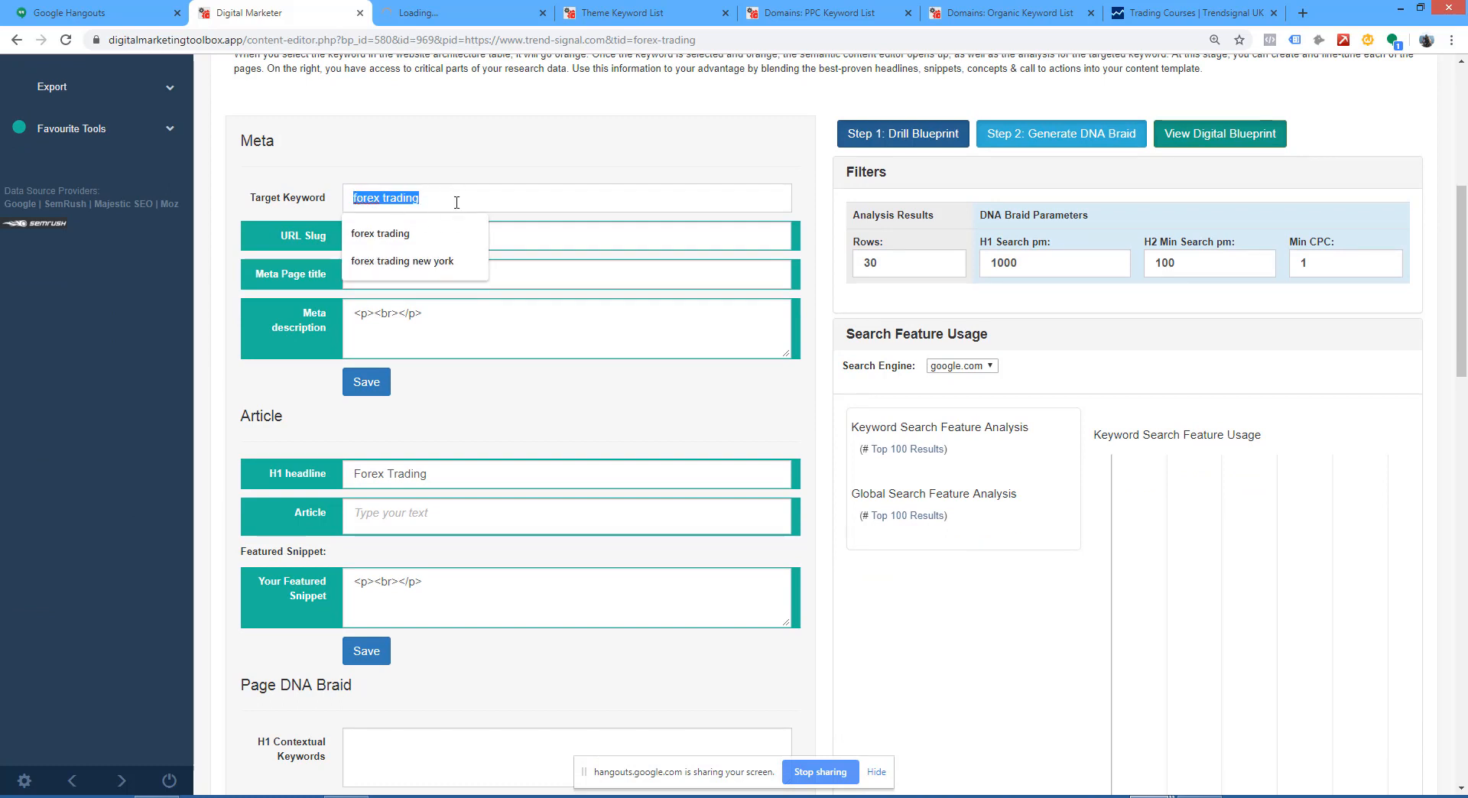
pyautogui.click(440, 155)
pyautogui.scroll(-2, 441, 154)
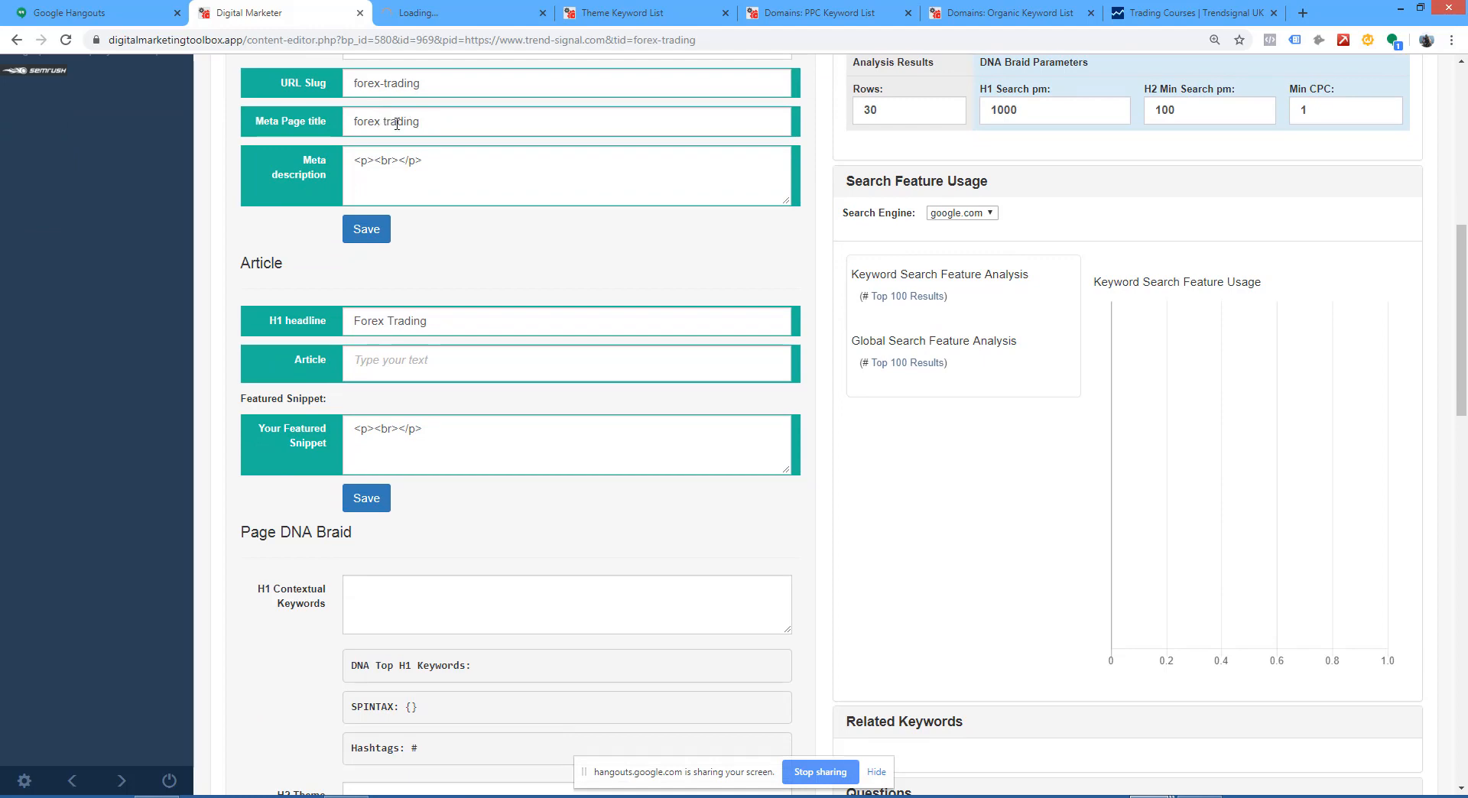
pyautogui.tripleClick(396, 124)
pyautogui.moveTo(429, 158); pyautogui.dragTo(350, 160)
pyautogui.scroll(2, 1033, 164)
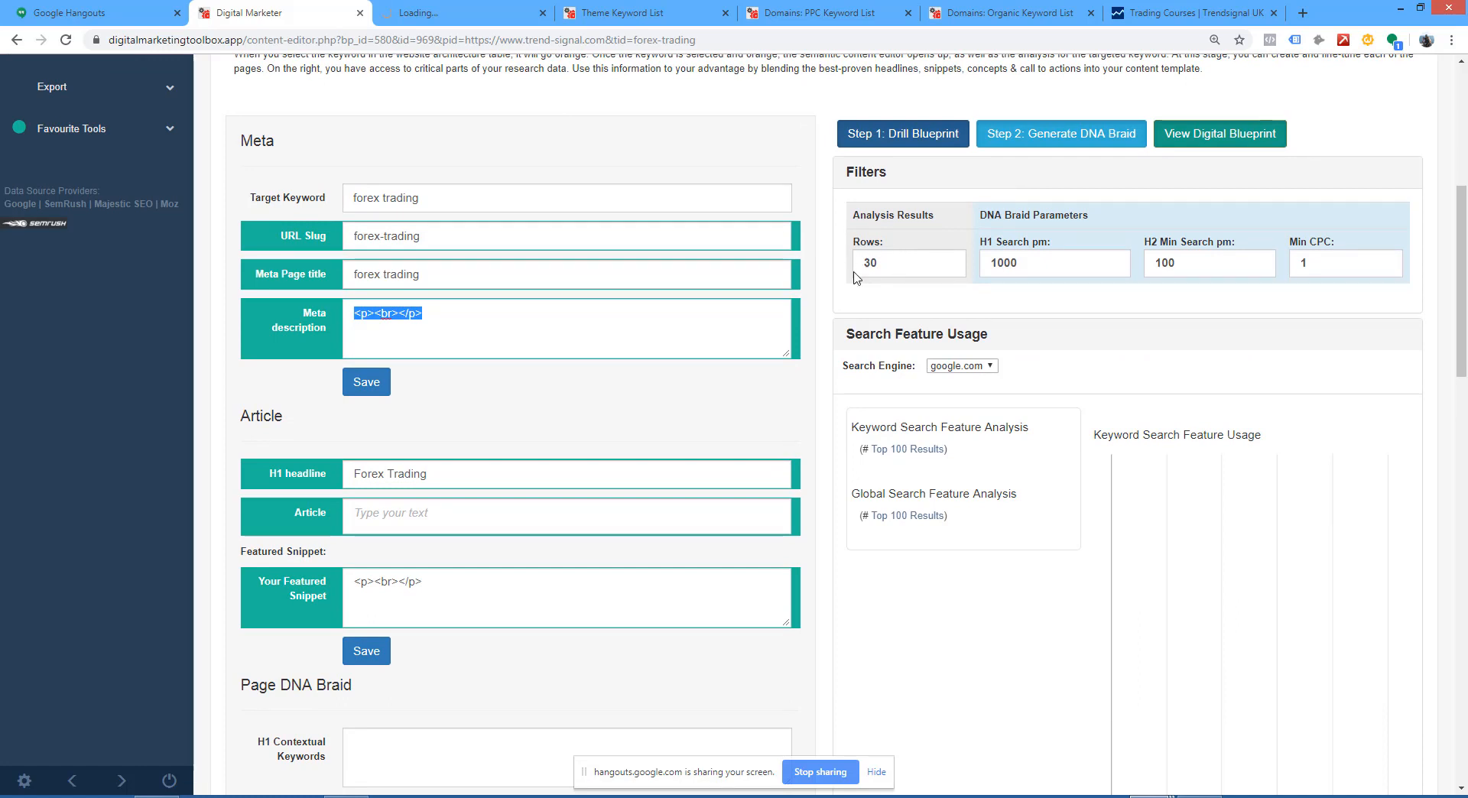
# Step: Collapse the Filters, Search Feature Usage, Related Keywords, Questions, Buyers Intent, Pay Per Click Ads and Organic Results sections
pyautogui.click(872, 176)
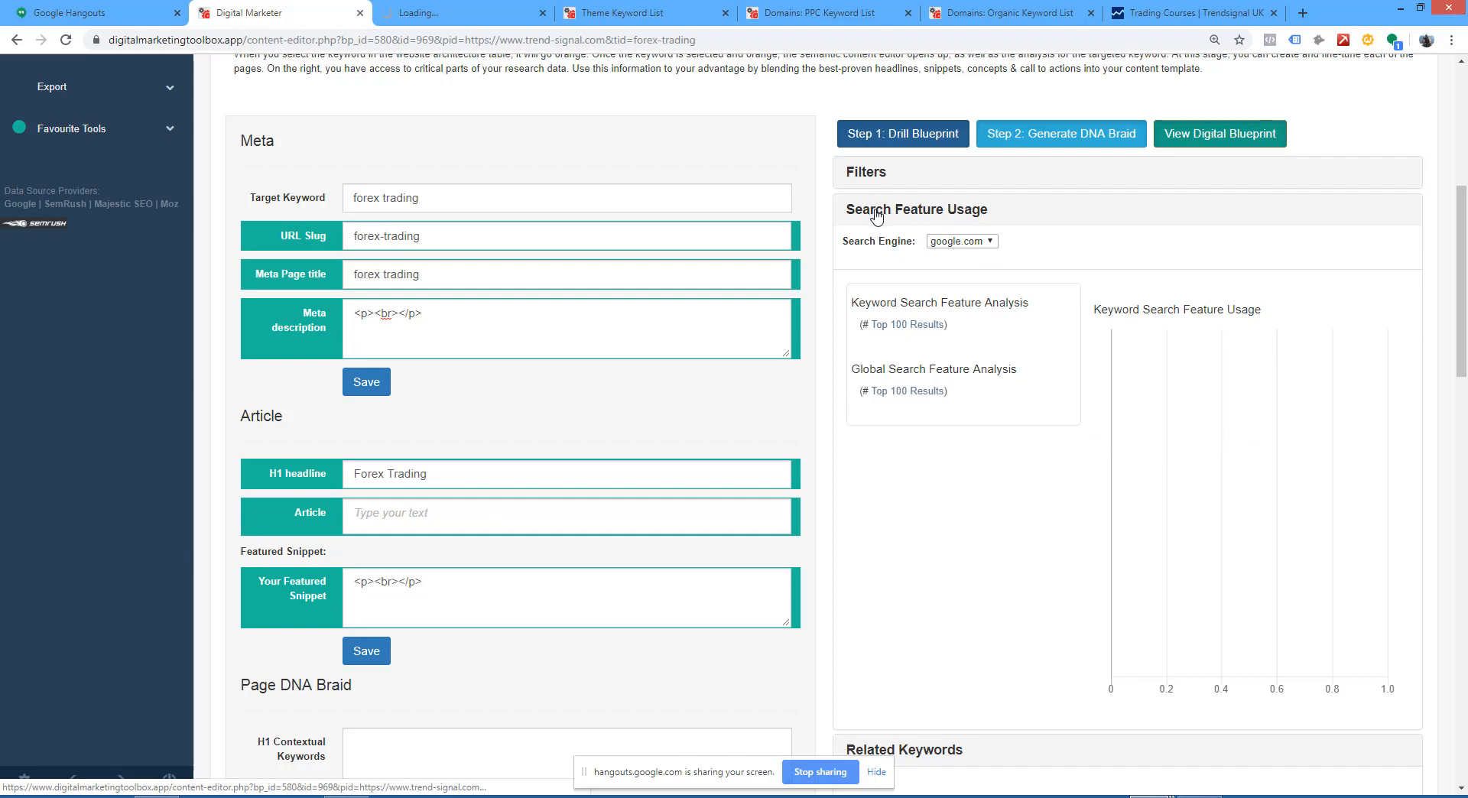
pyautogui.click(887, 214)
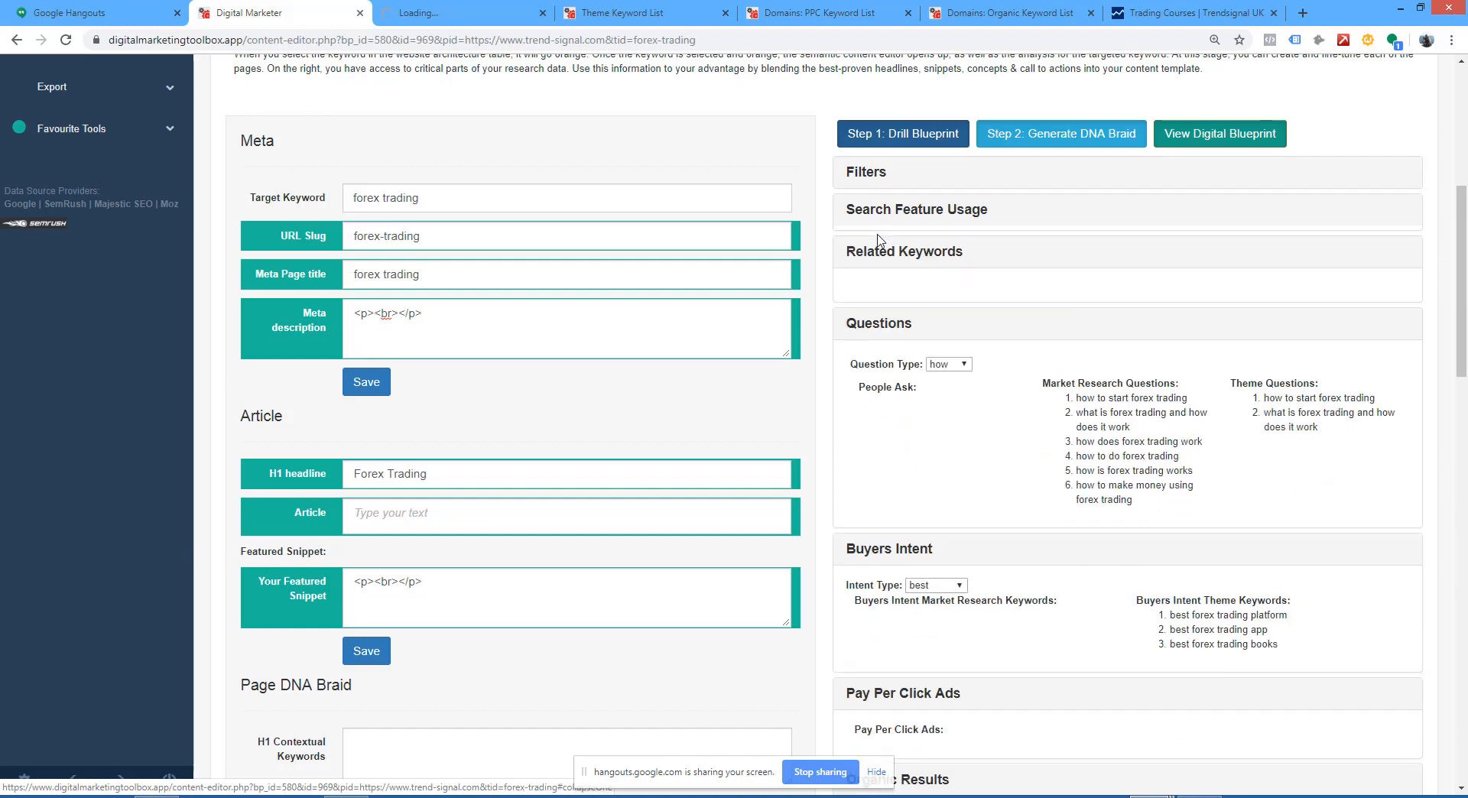
pyautogui.click(903, 252)
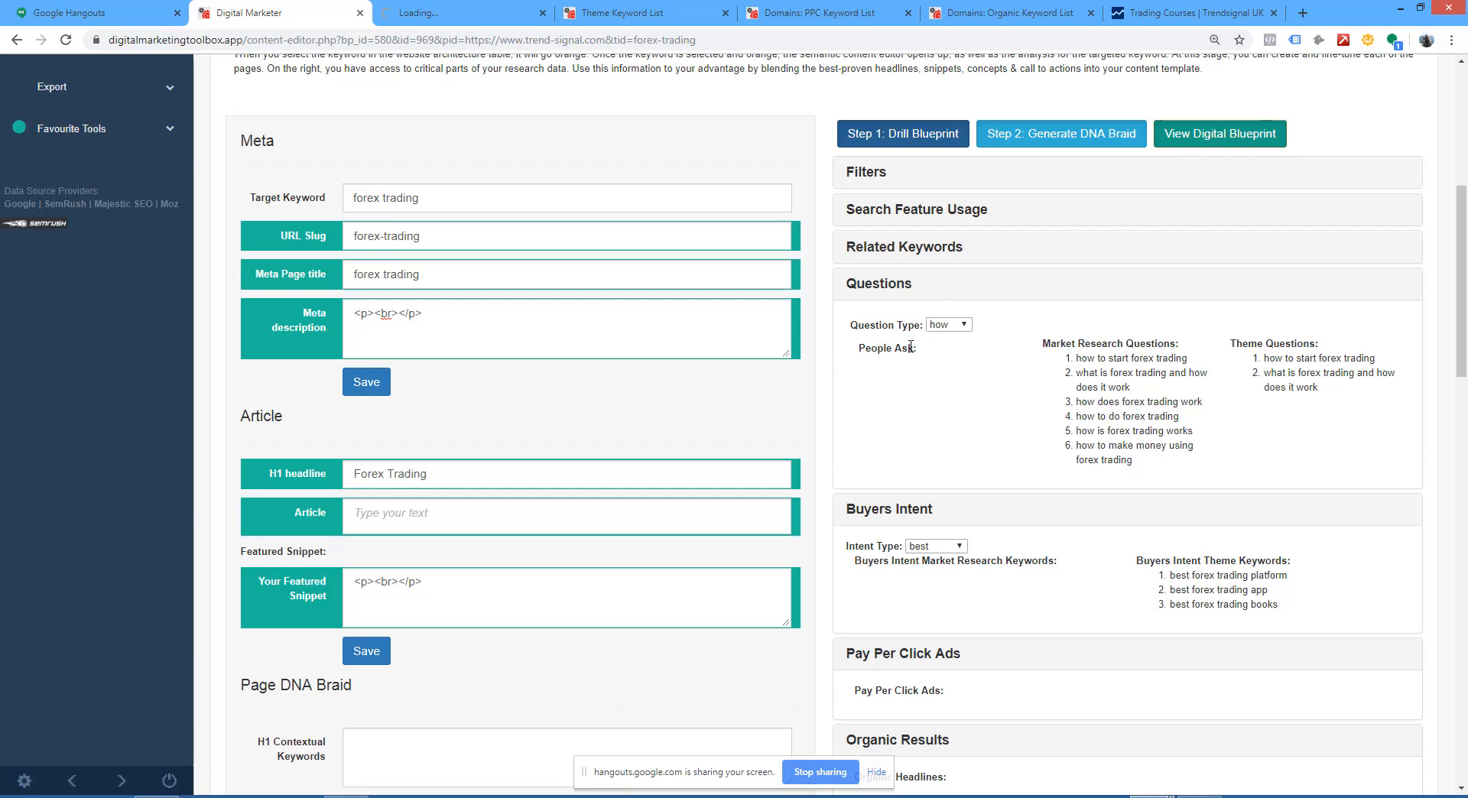
pyautogui.click(870, 290)
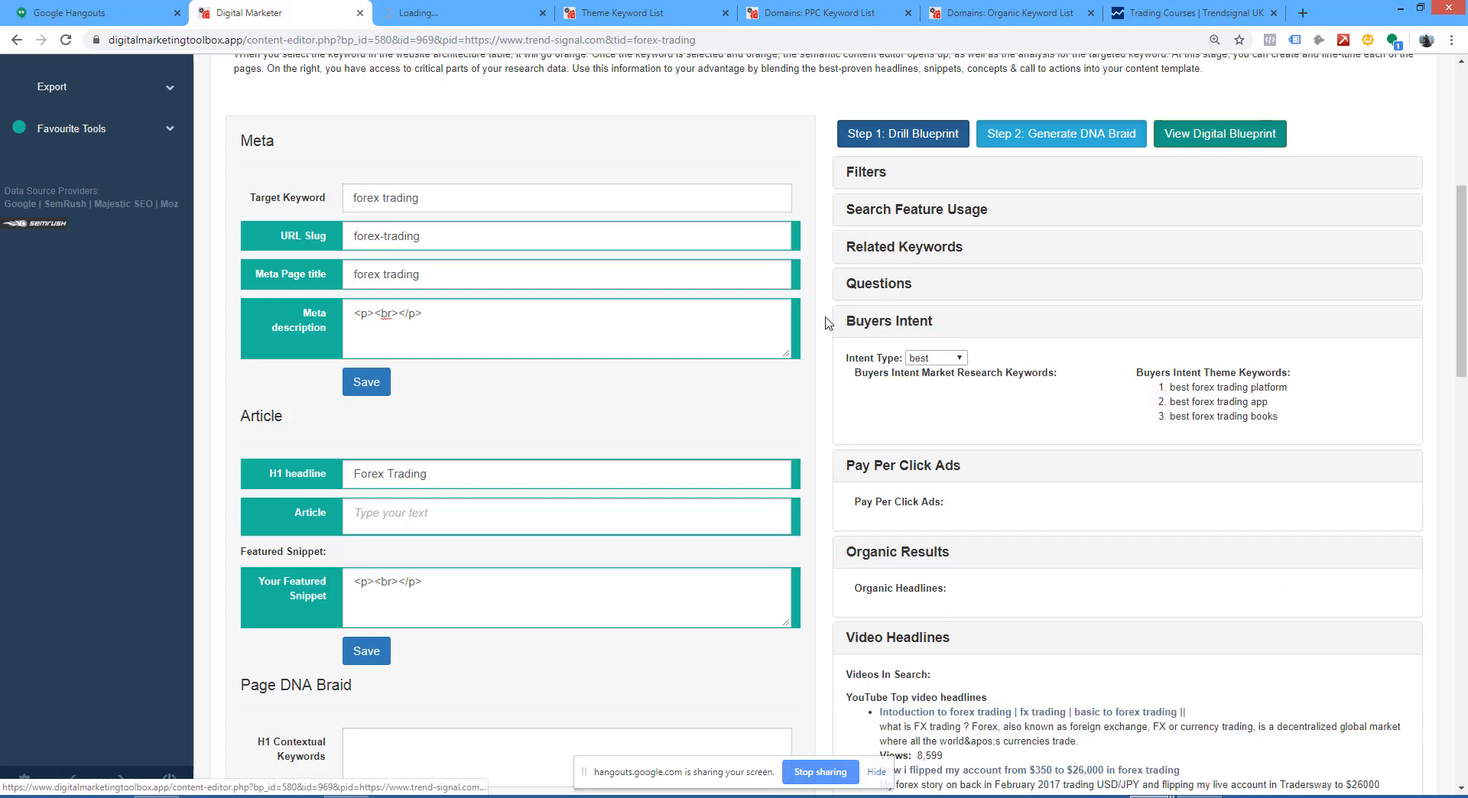
pyautogui.click(955, 360)
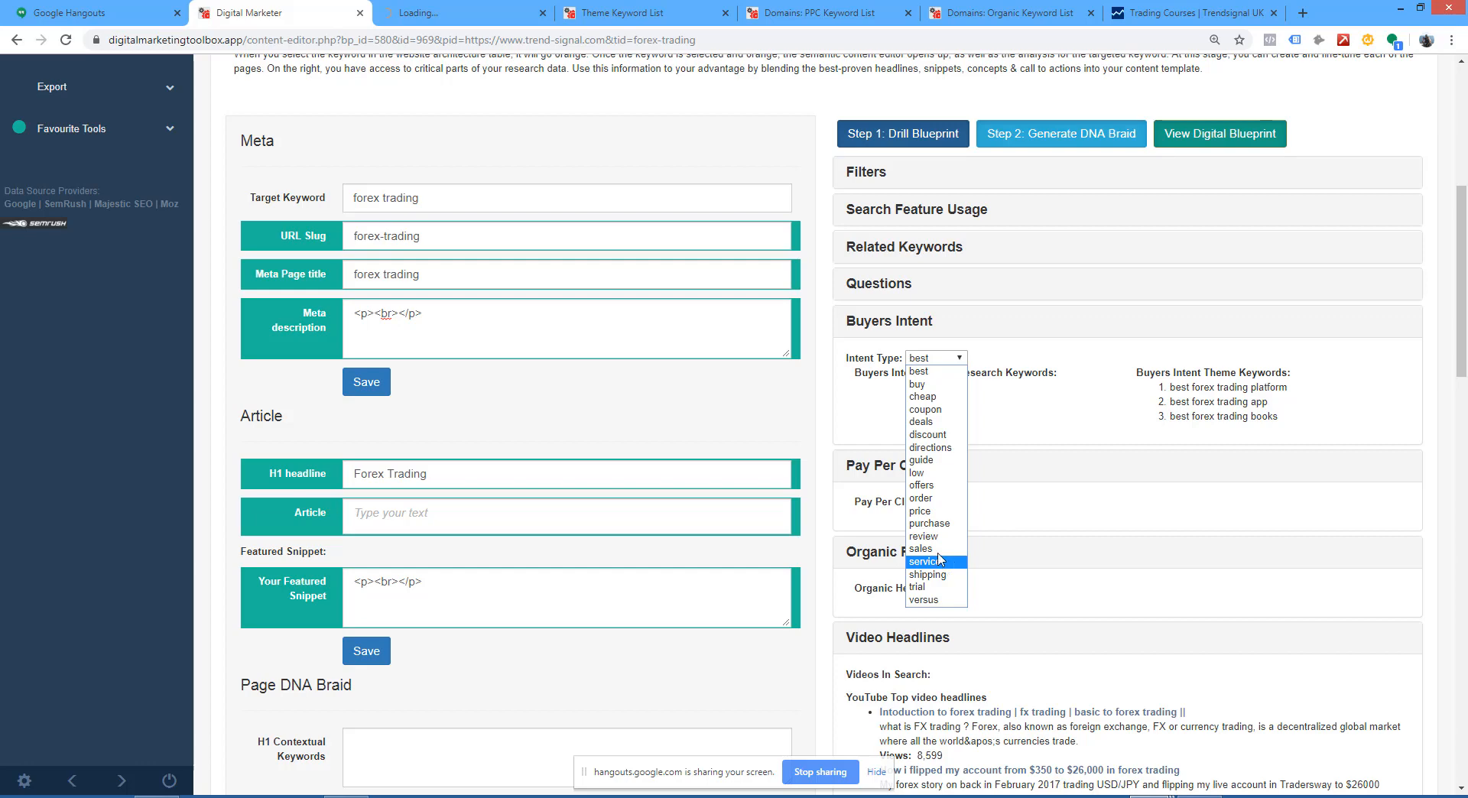
pyautogui.click(894, 354)
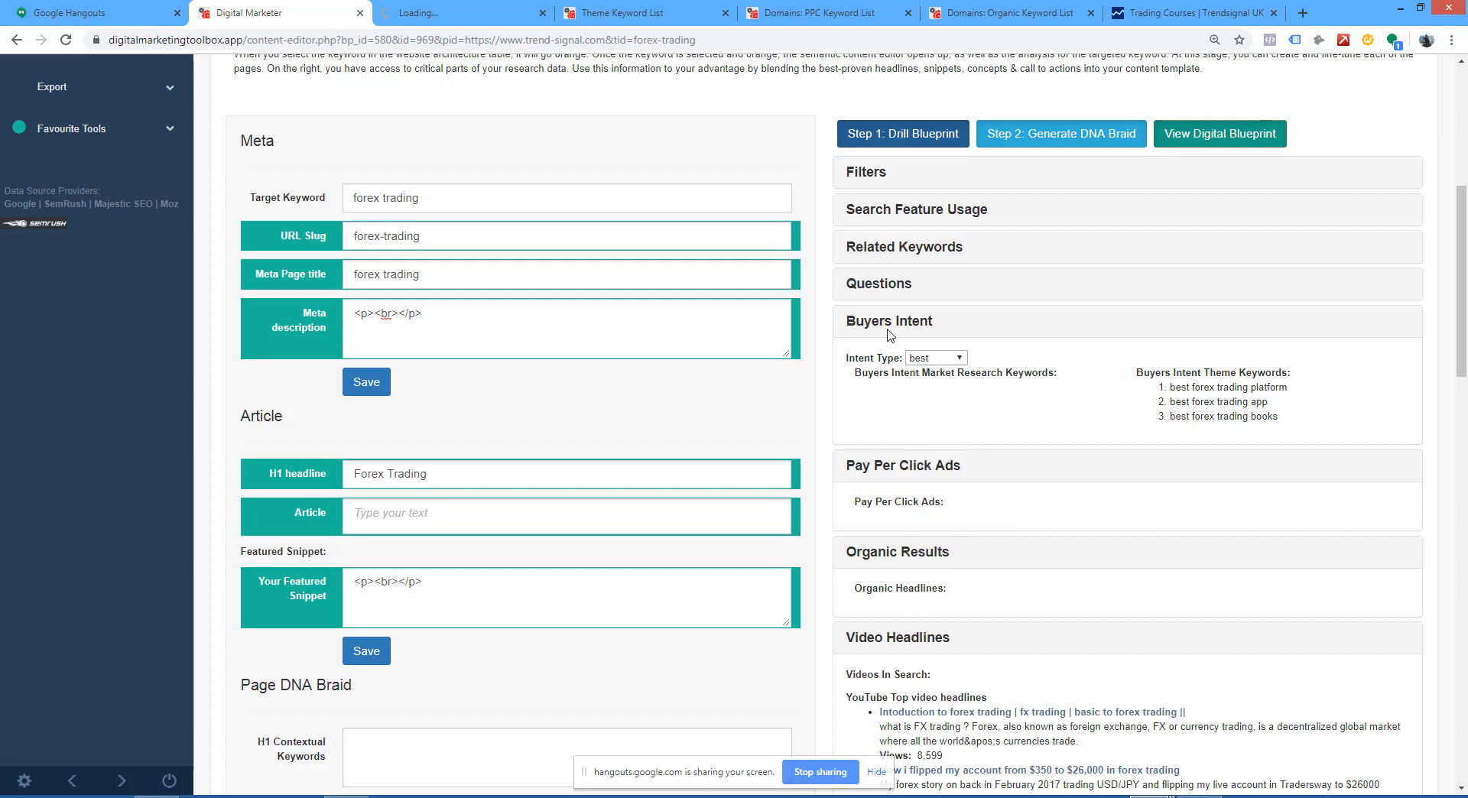
pyautogui.click(888, 330)
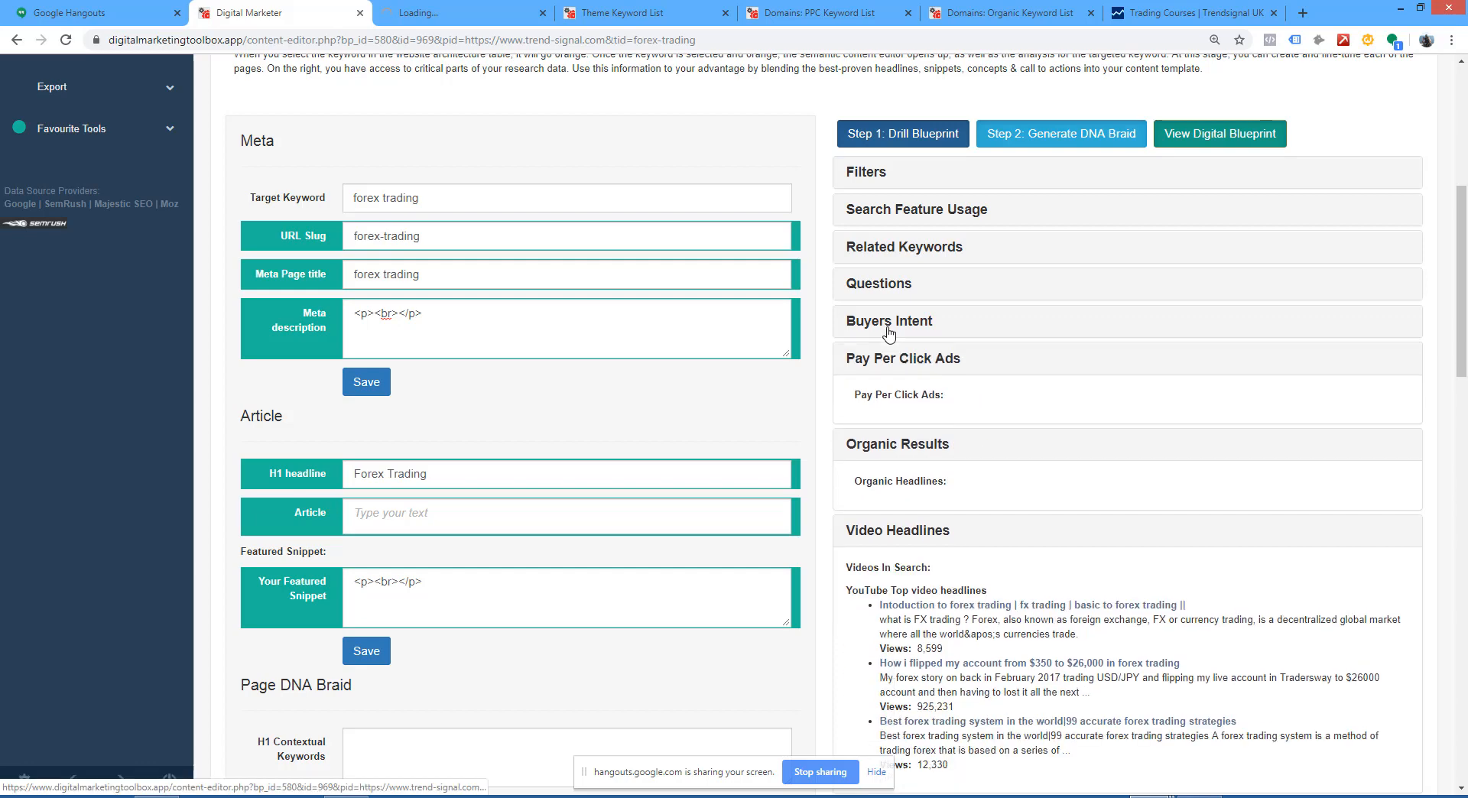
pyautogui.click(904, 366)
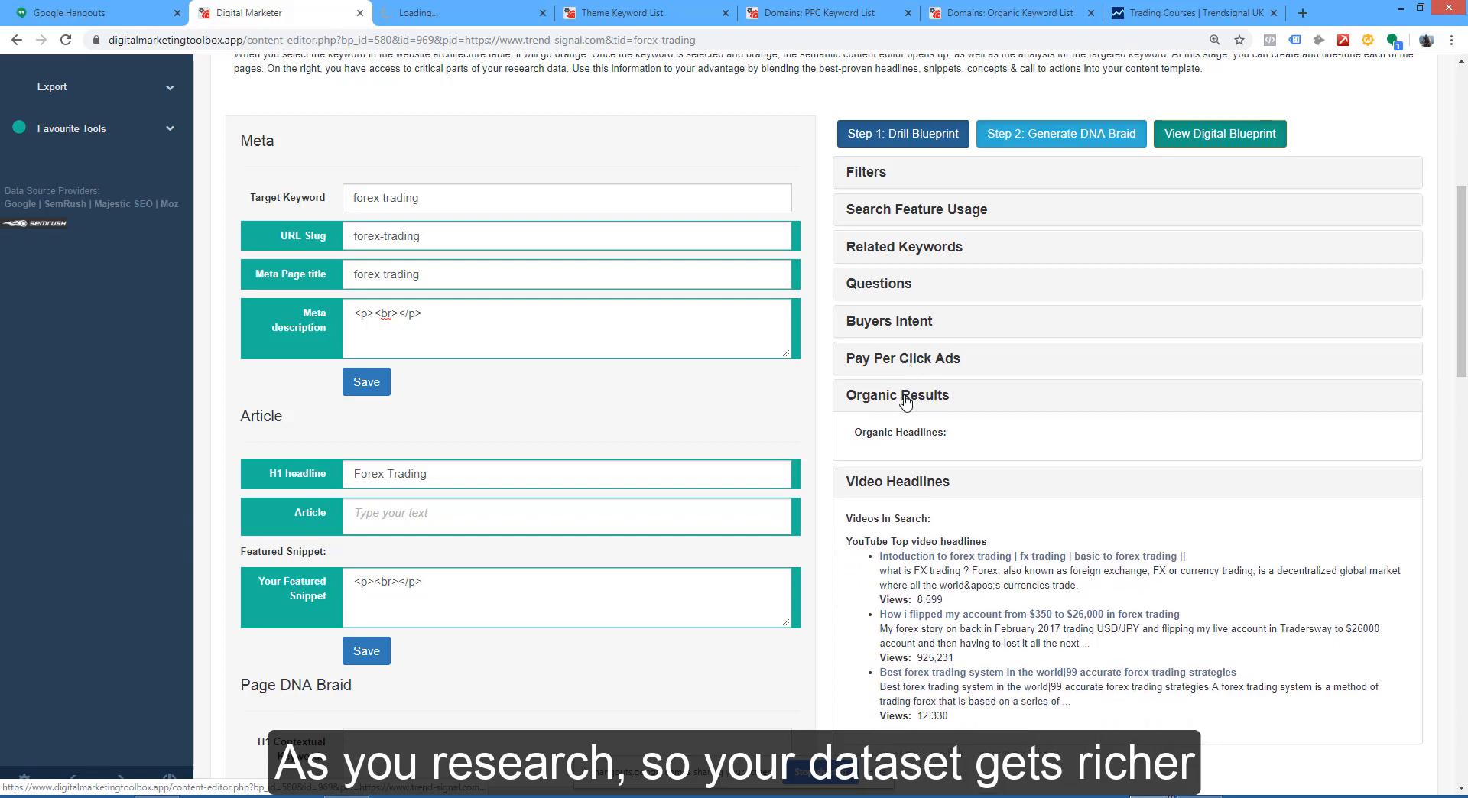
pyautogui.click(903, 398)
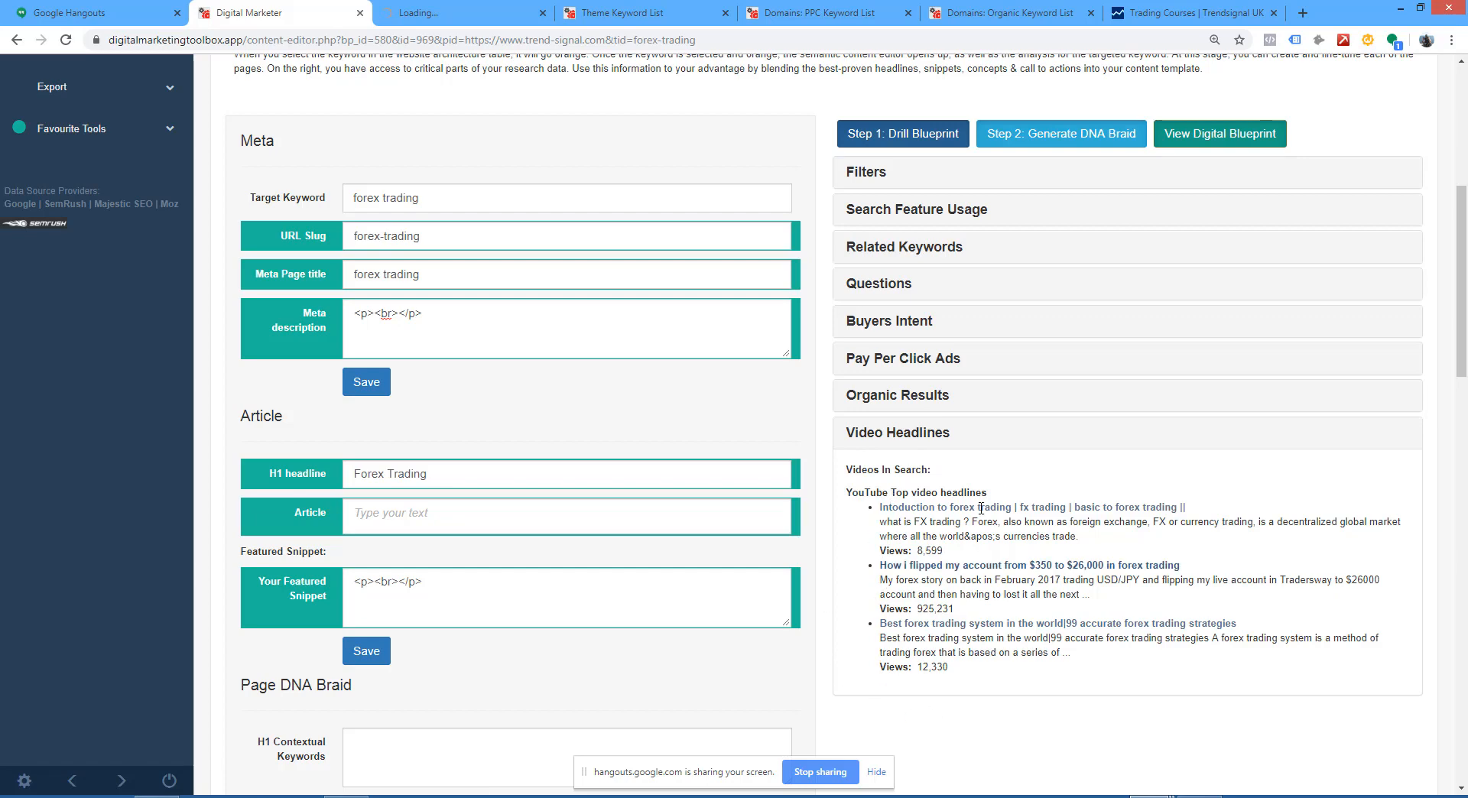
# Step: Replace the meta page title with the copied YouTube headline about flipping an account from $350 to $26,000 in forex trading
pyautogui.moveTo(885, 652); pyautogui.dragTo(906, 652)
pyautogui.click(907, 584)
pyautogui.moveTo(954, 609); pyautogui.dragTo(917, 610)
pyautogui.moveTo(1027, 565); pyautogui.dragTo(1109, 563)
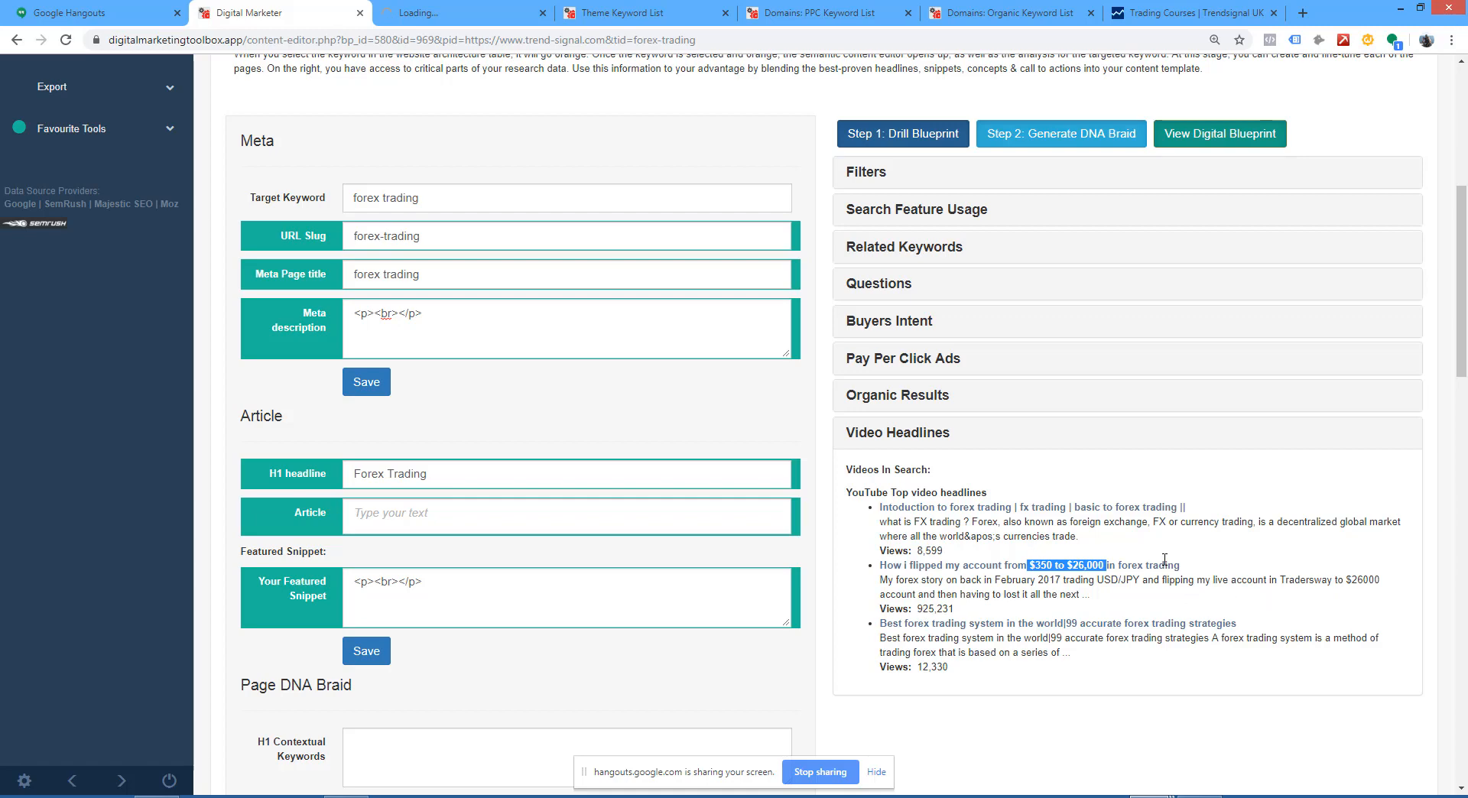
pyautogui.moveTo(1182, 565); pyautogui.dragTo(890, 565)
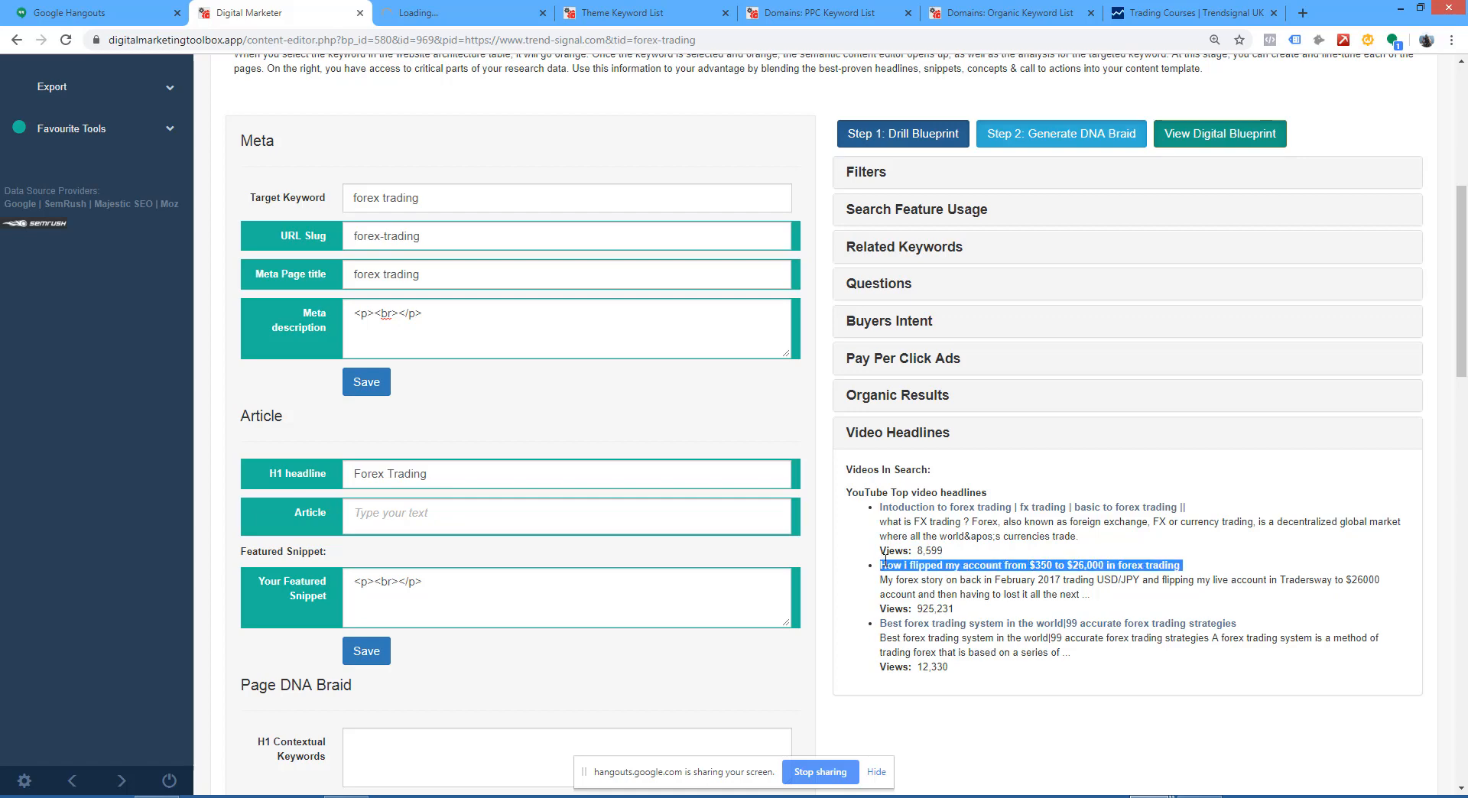
pyautogui.click(377, 283)
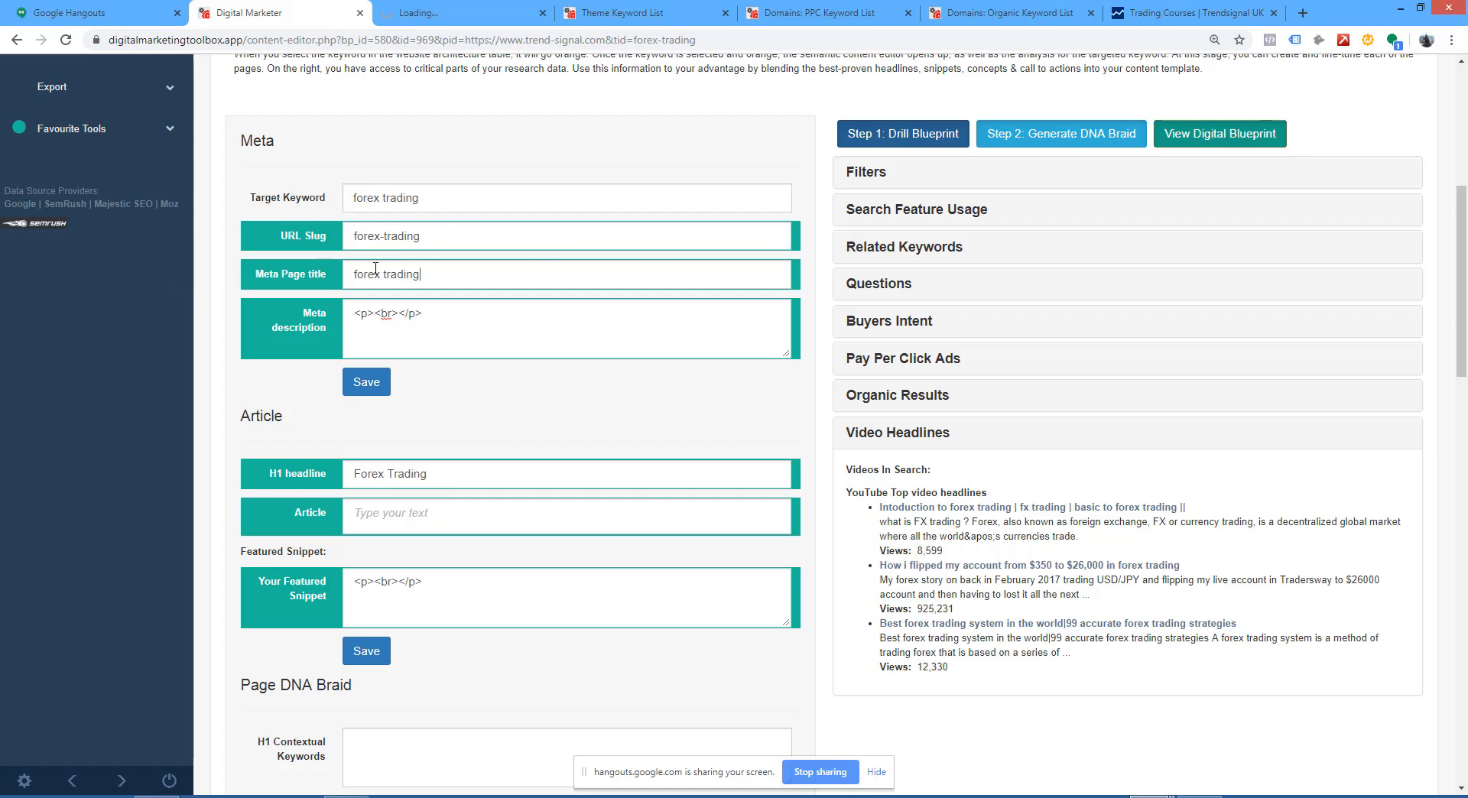
pyautogui.hotkey('ctrl', 'a')
pyautogui.write('How i flipped my account from $350 to $26,000 in forex tradi')
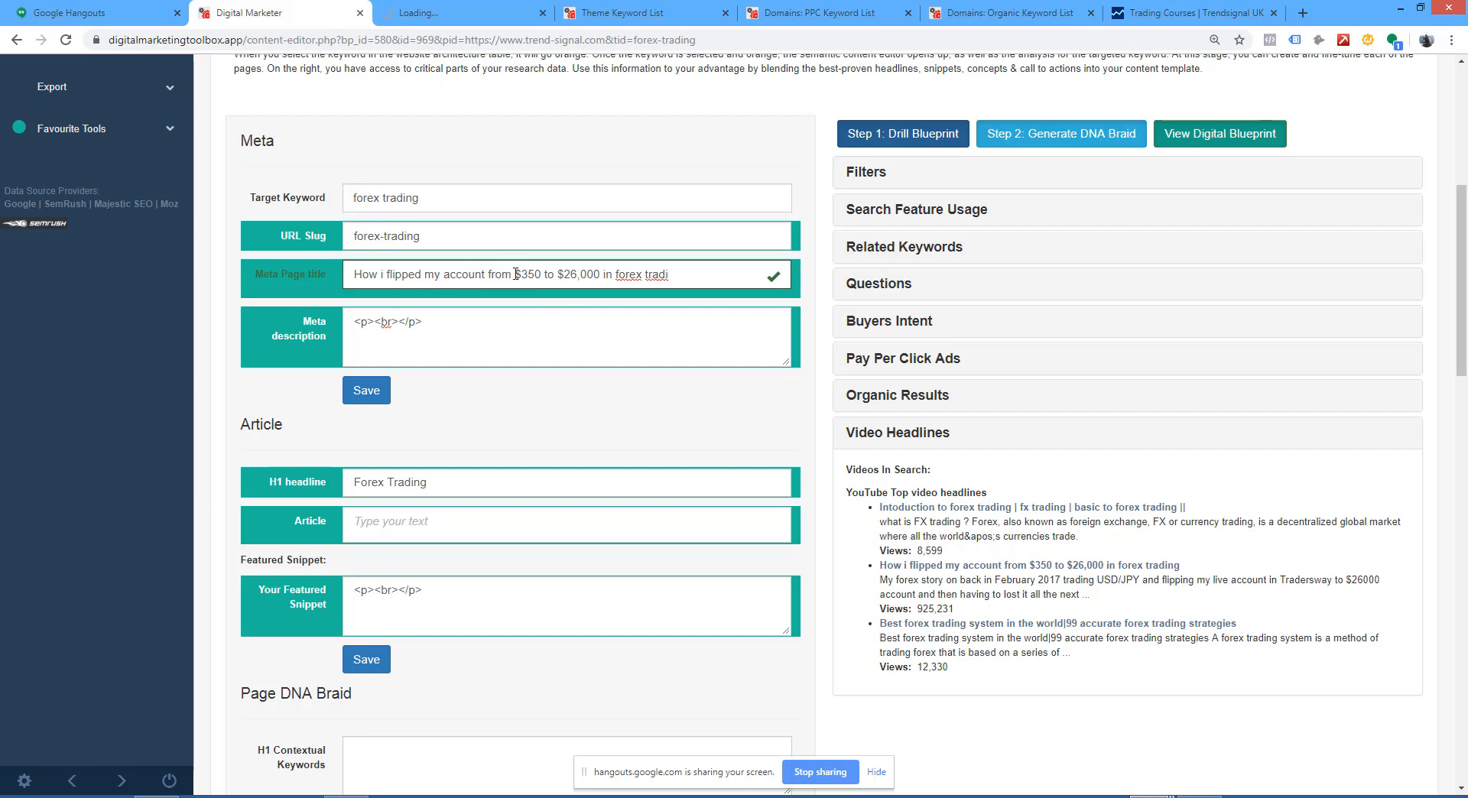
# Step: Reword the meta page title to "How forex trading to me from $350 to $26,000 in X months." and save the meta fields
pyautogui.moveTo(511, 276); pyautogui.dragTo(384, 273)
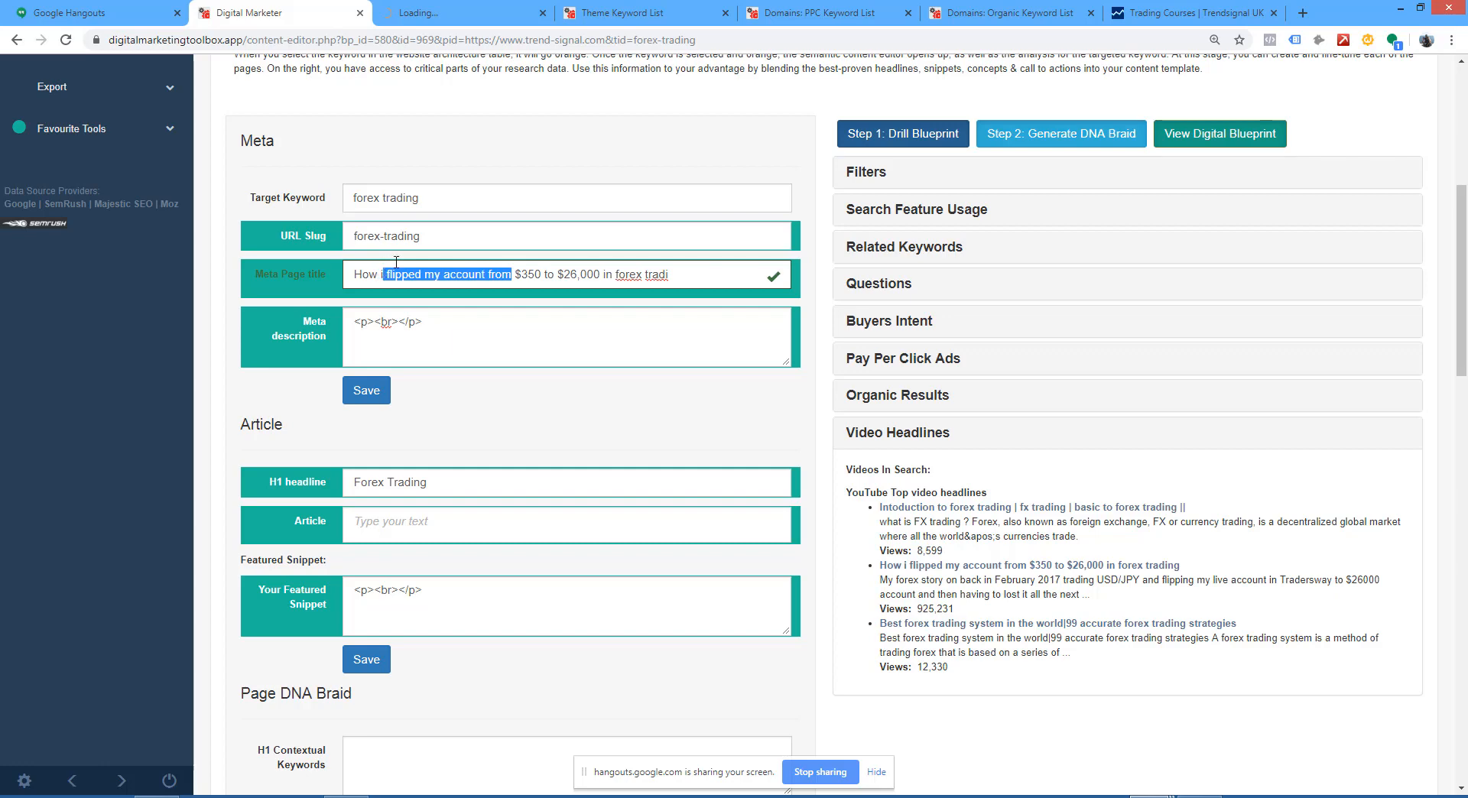
pyautogui.press('BackSpace')
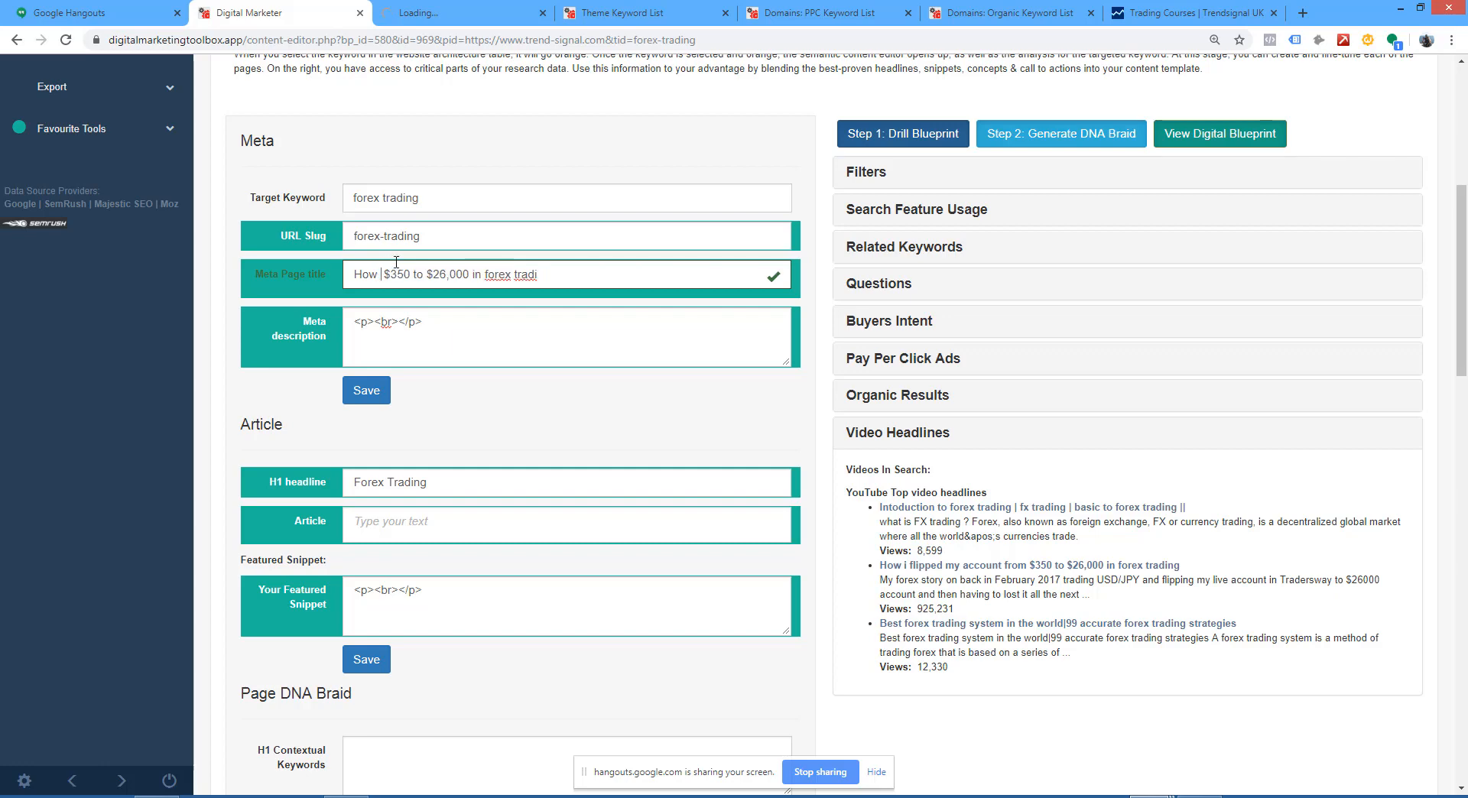
pyautogui.write('fore trad')
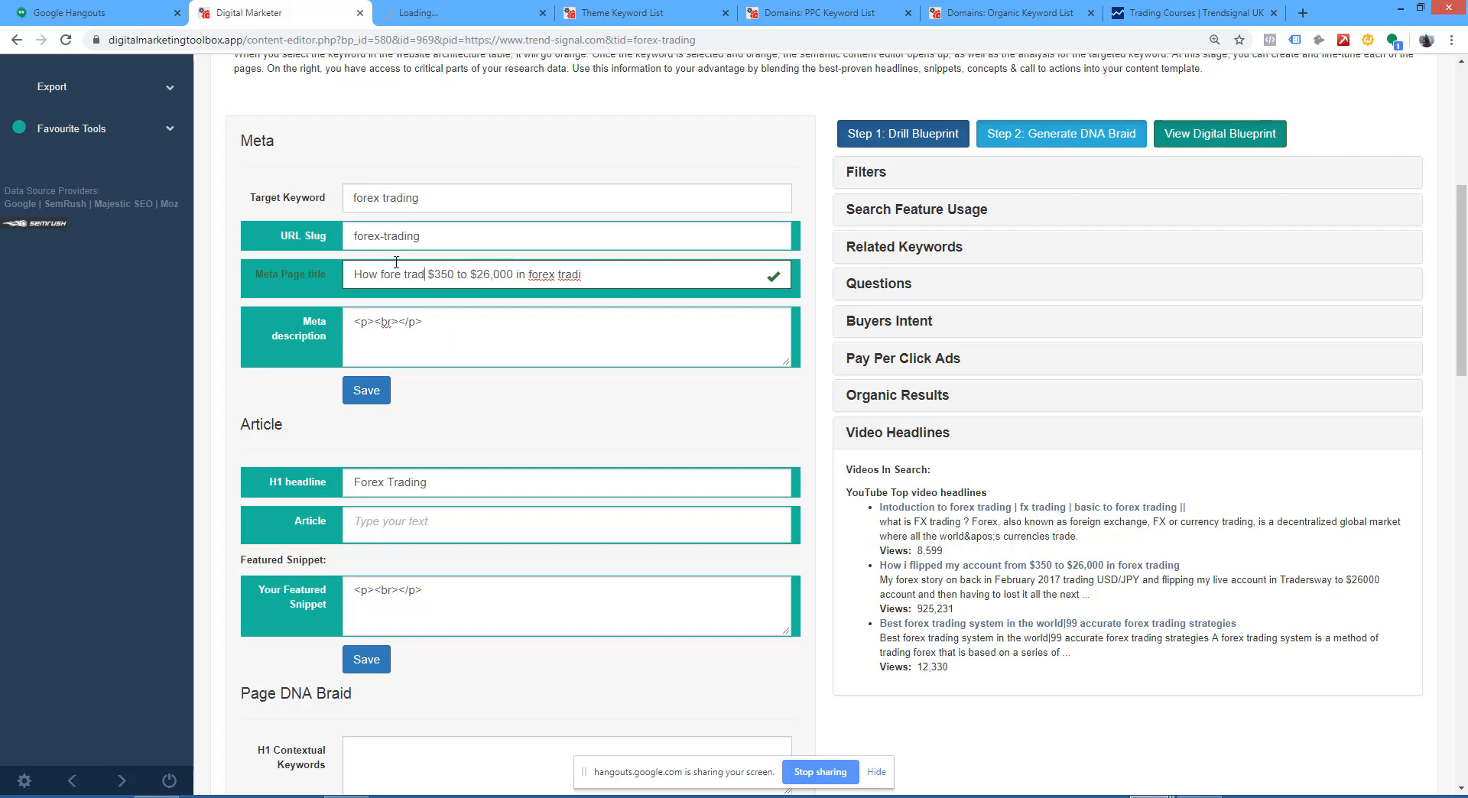
pyautogui.write('ing ')
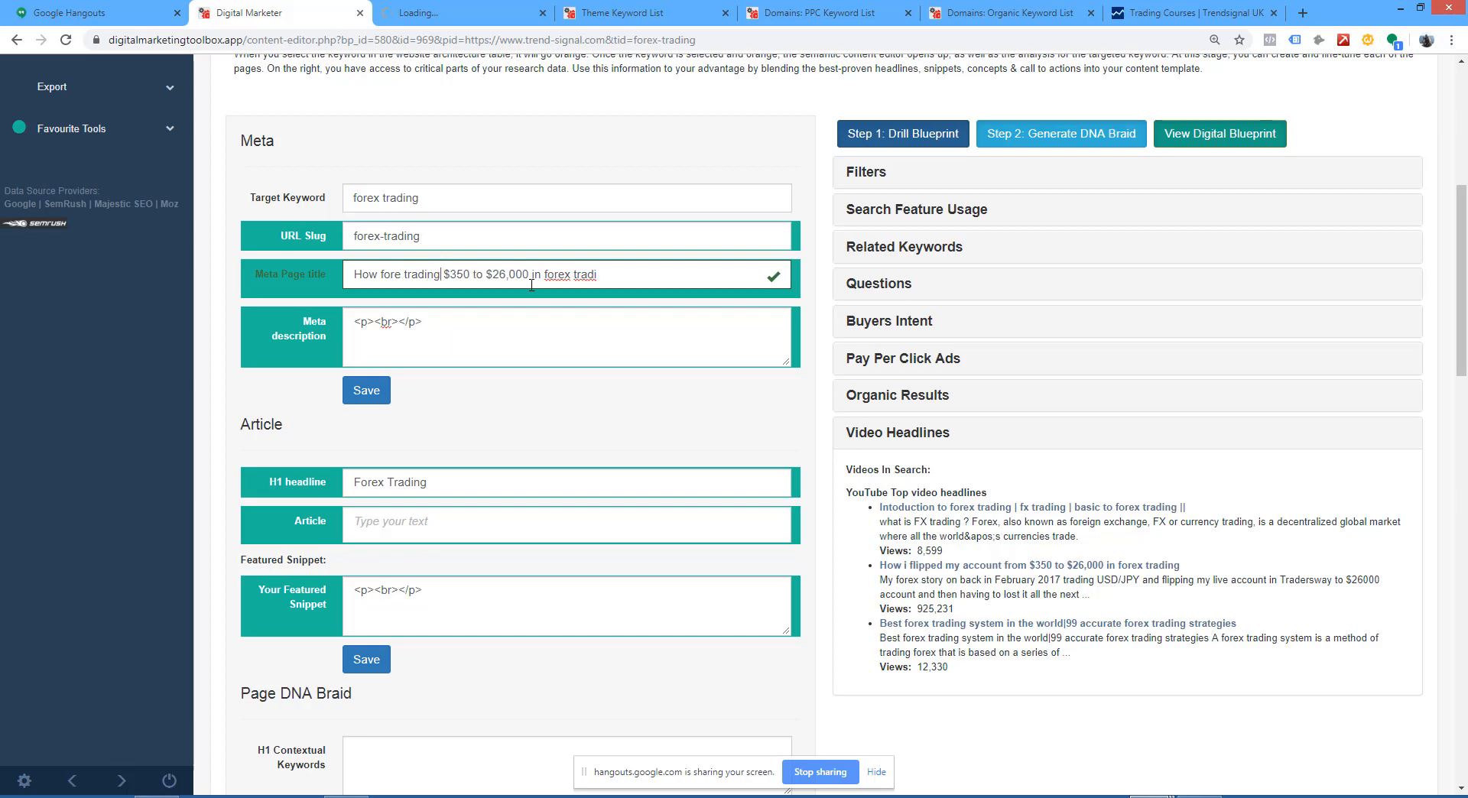
pyautogui.write('to me from')
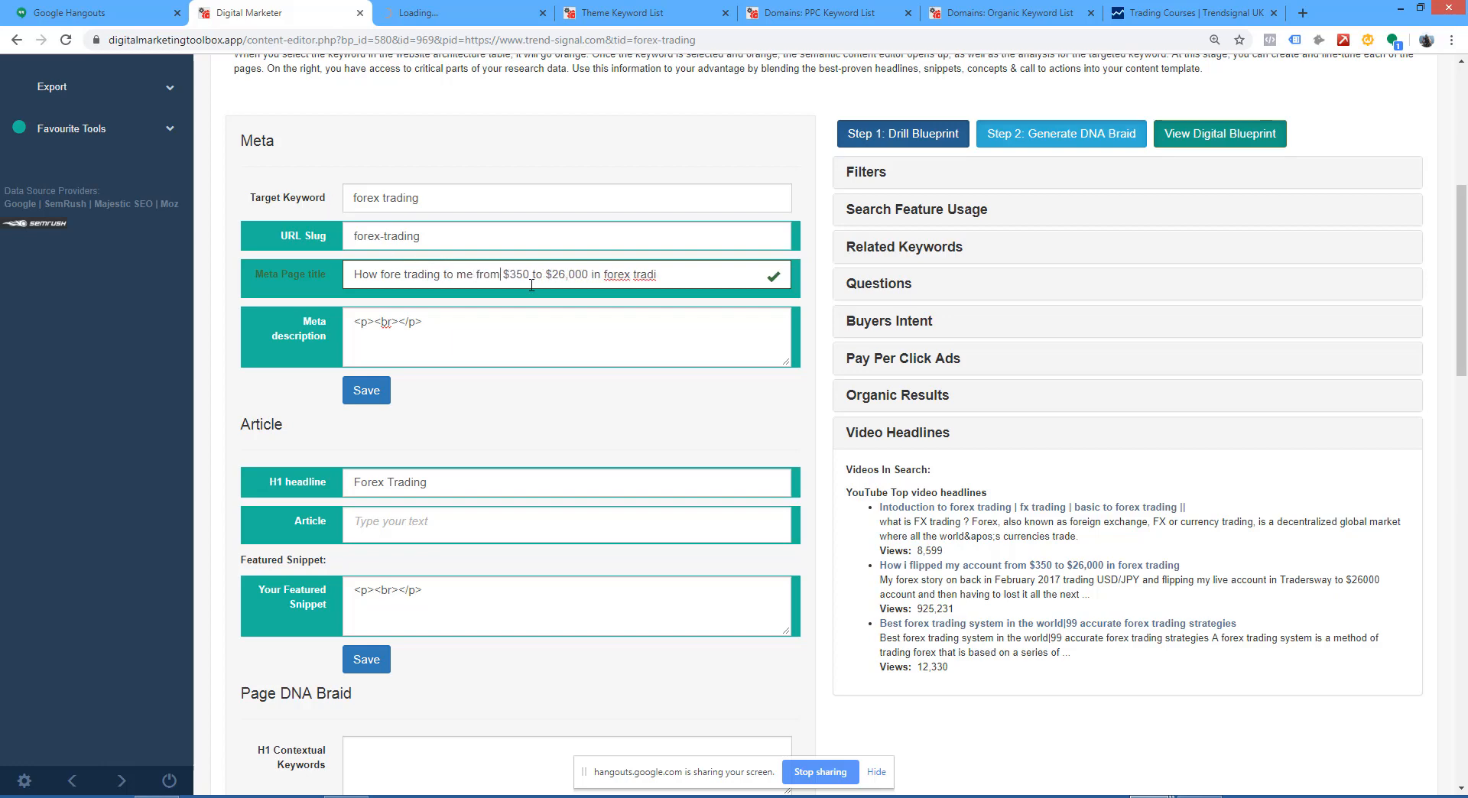
pyautogui.click(667, 269)
pyautogui.press('BackSpace')
pyautogui.press('BackSpace')
pyautogui.press('BackSpace')
pyautogui.press('BackSpace')
pyautogui.press('BackSpace')
pyautogui.press('BackSpace')
pyautogui.press('BackSpace')
pyautogui.press('BackSpace')
pyautogui.press('BackSpace')
pyautogui.press('BackSpace')
pyautogui.write('X months')
pyautogui.write('x')
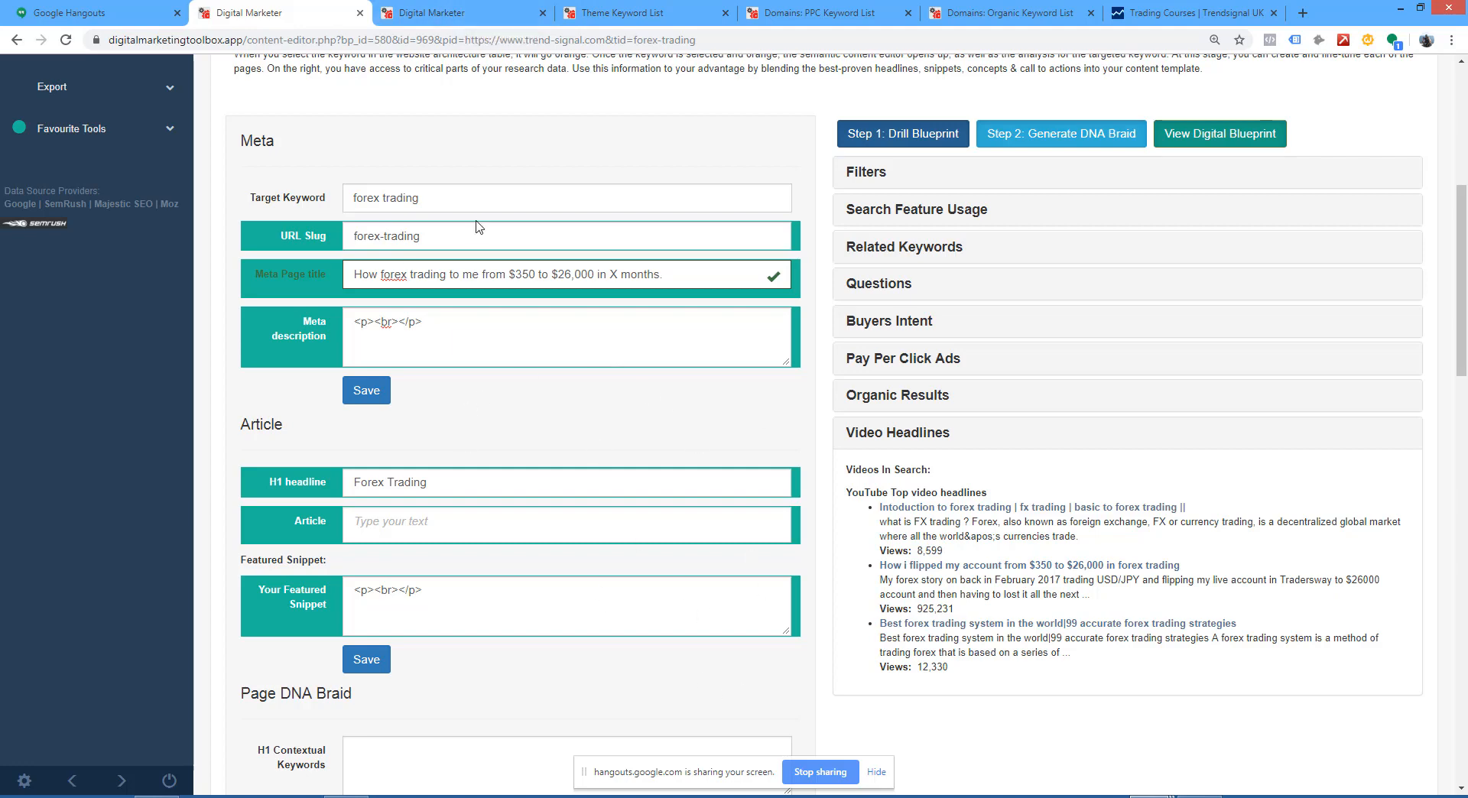
pyautogui.click(368, 391)
# Step: Close the duplicate content editor tab, then reload the original editor page and collapse its Filters section
pyautogui.click(432, 13)
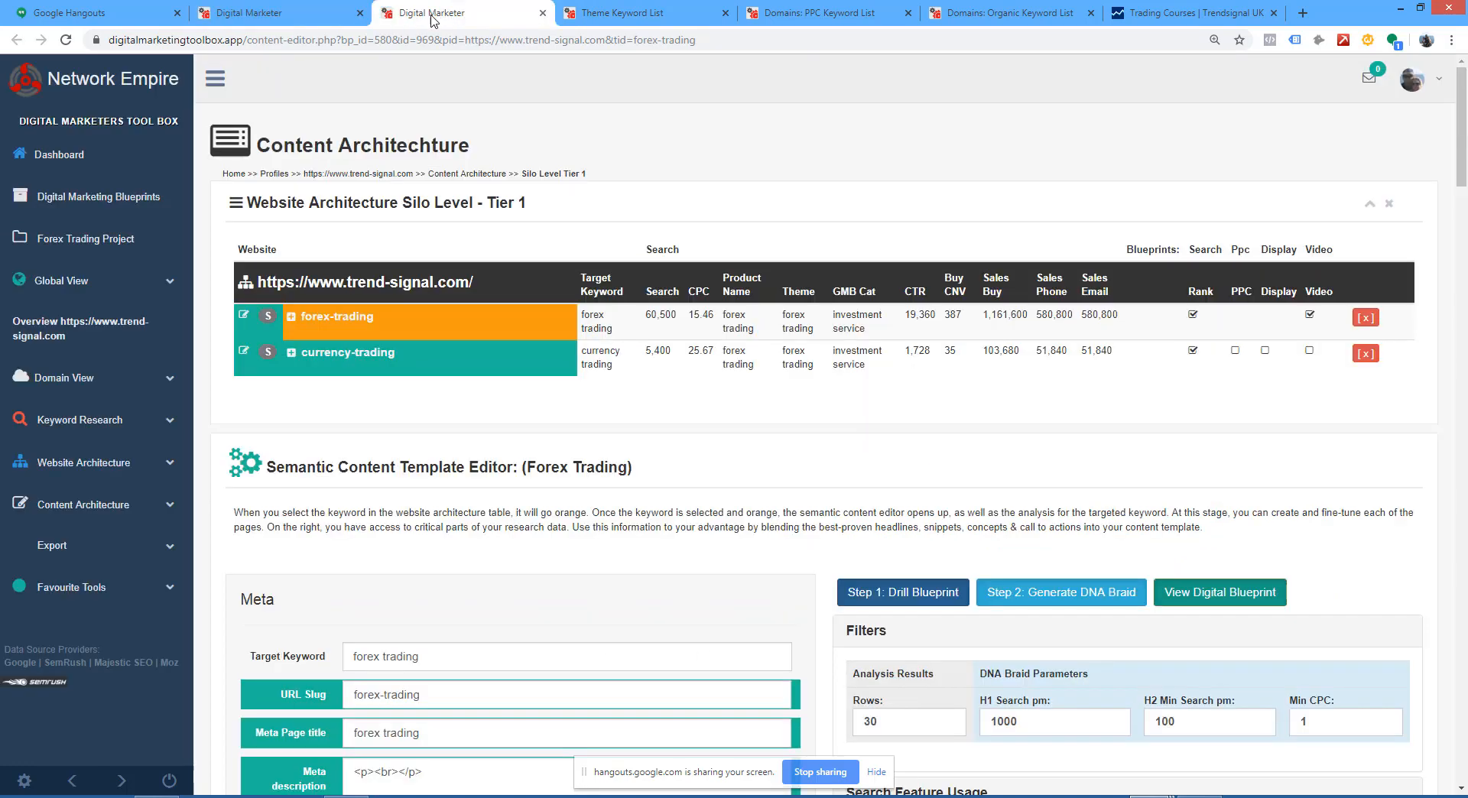
pyautogui.click(542, 14)
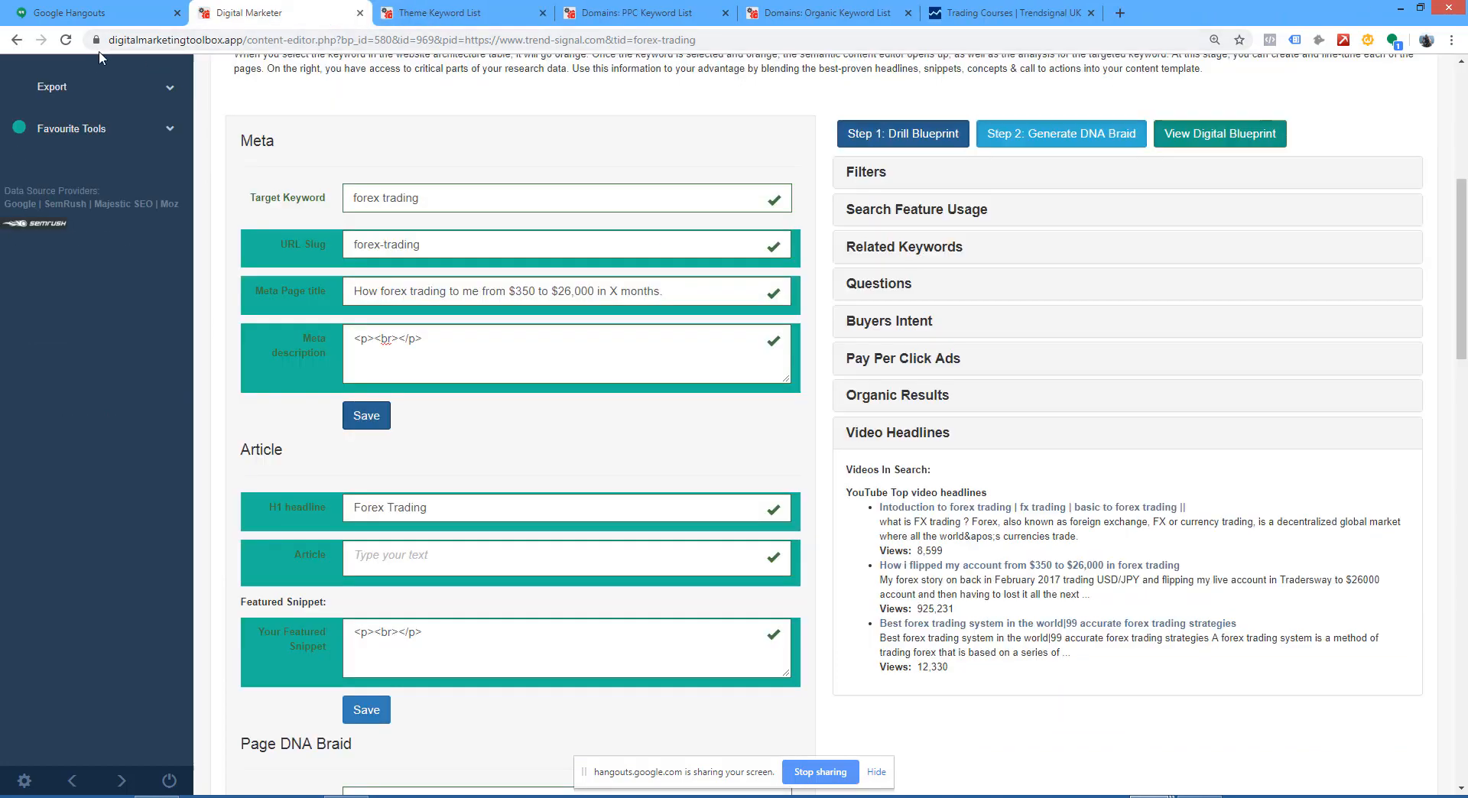
pyautogui.click(67, 41)
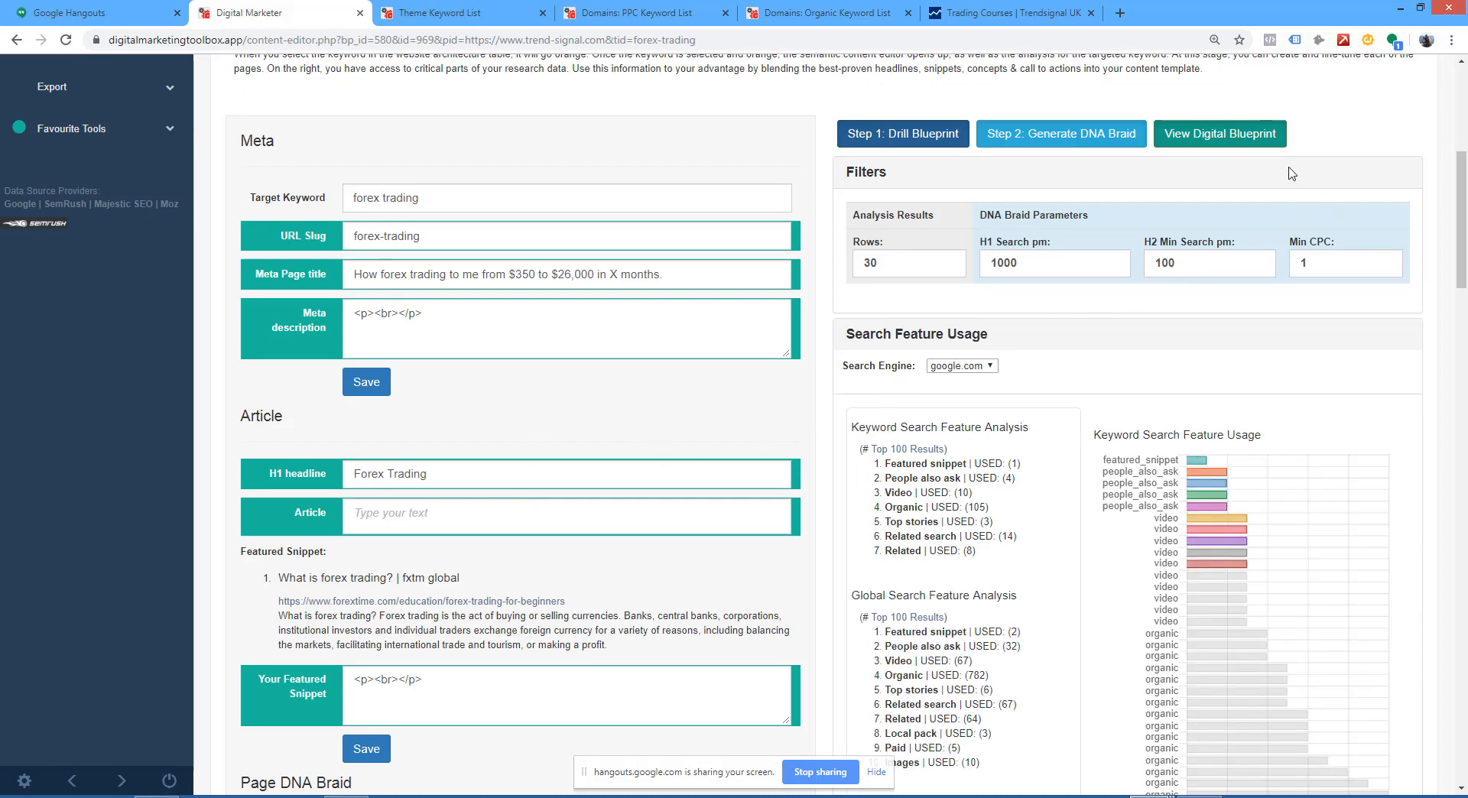
pyautogui.click(869, 174)
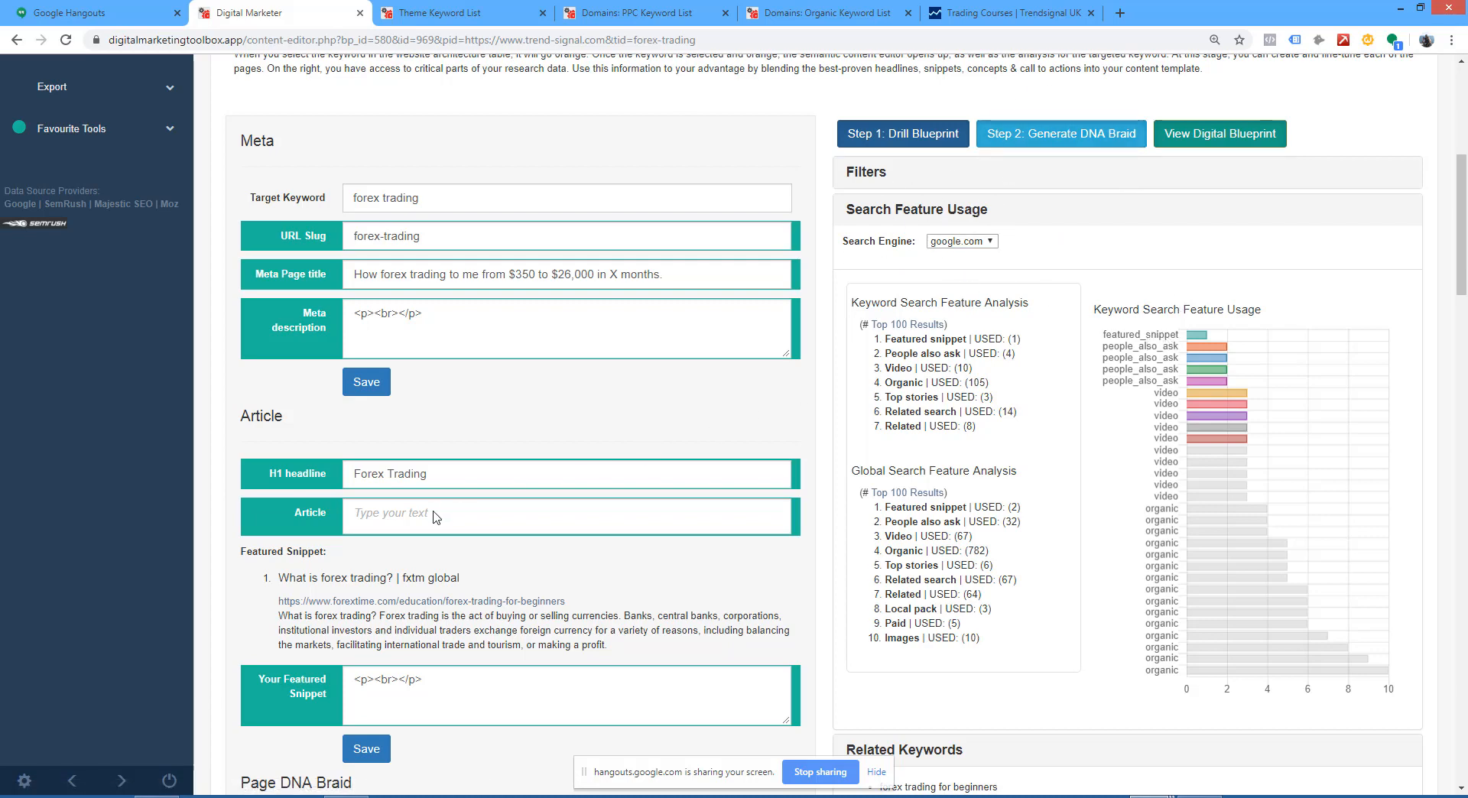
# Step: Copy the FXTM Global featured snippet into the Your Featured Snippet field in place of its placeholder, and enlarge the field
pyautogui.scroll(-1, 416, 527)
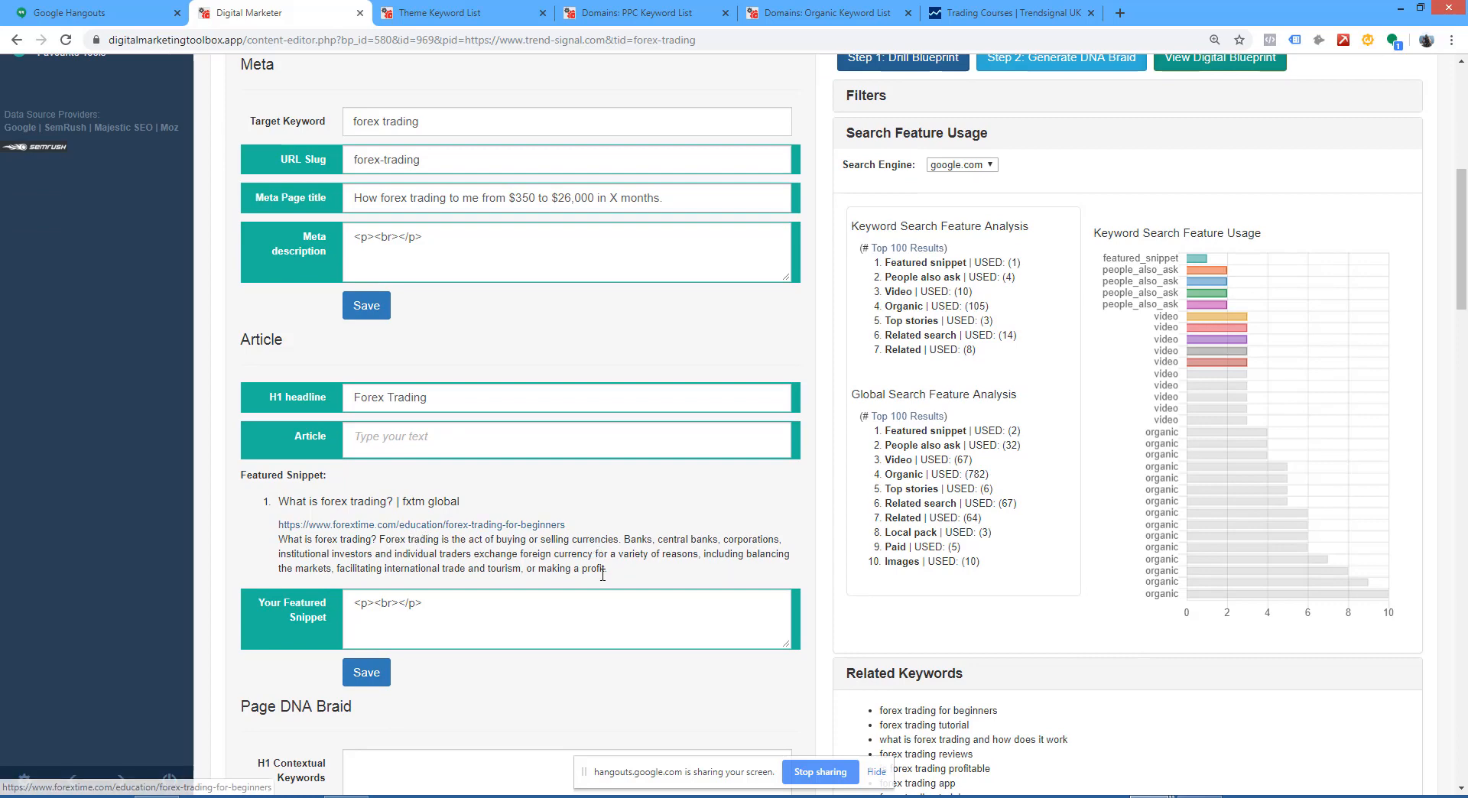
pyautogui.moveTo(610, 569); pyautogui.dragTo(244, 494)
pyautogui.hotkey('ctrl', 'c')
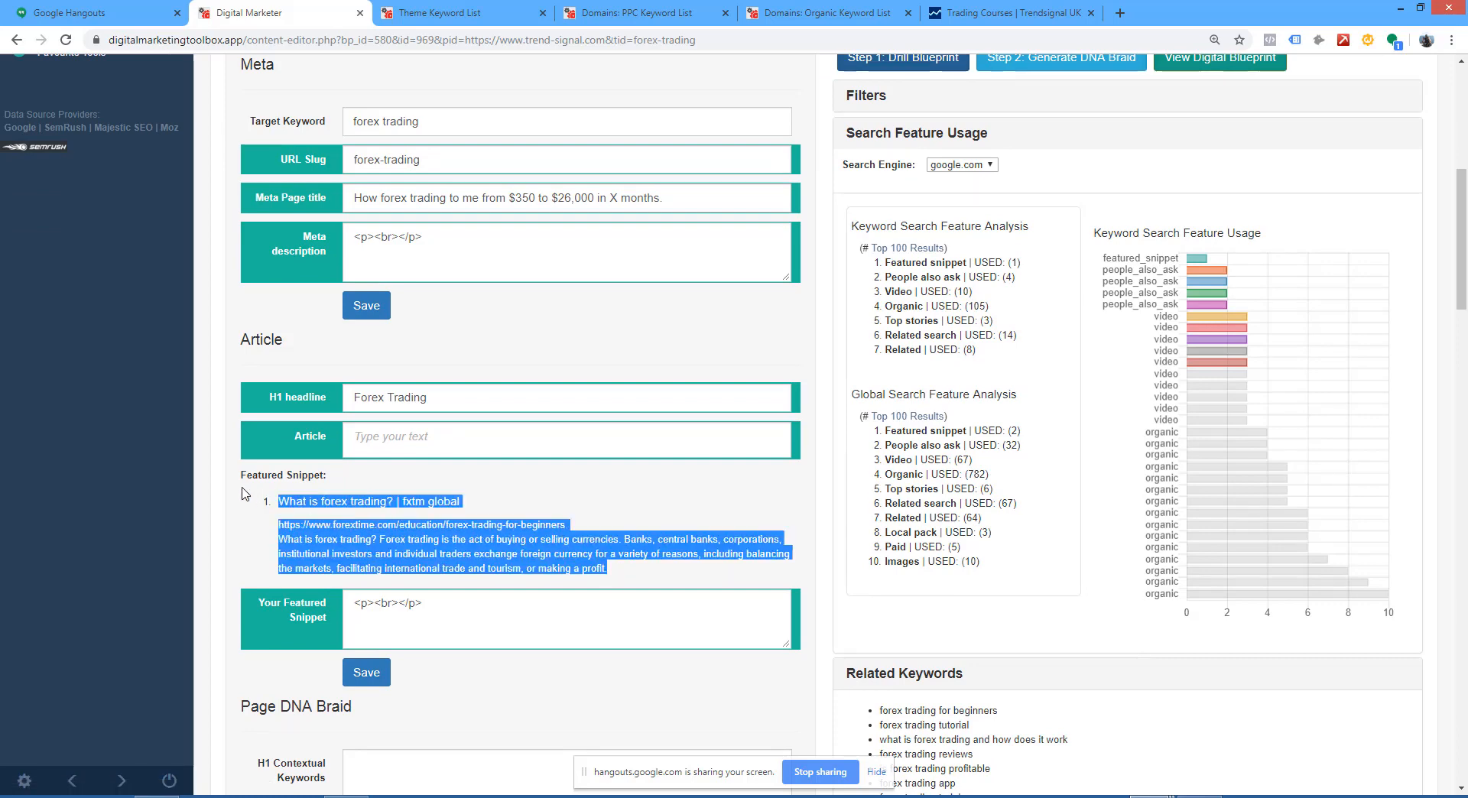
pyautogui.moveTo(405, 604); pyautogui.dragTo(348, 607)
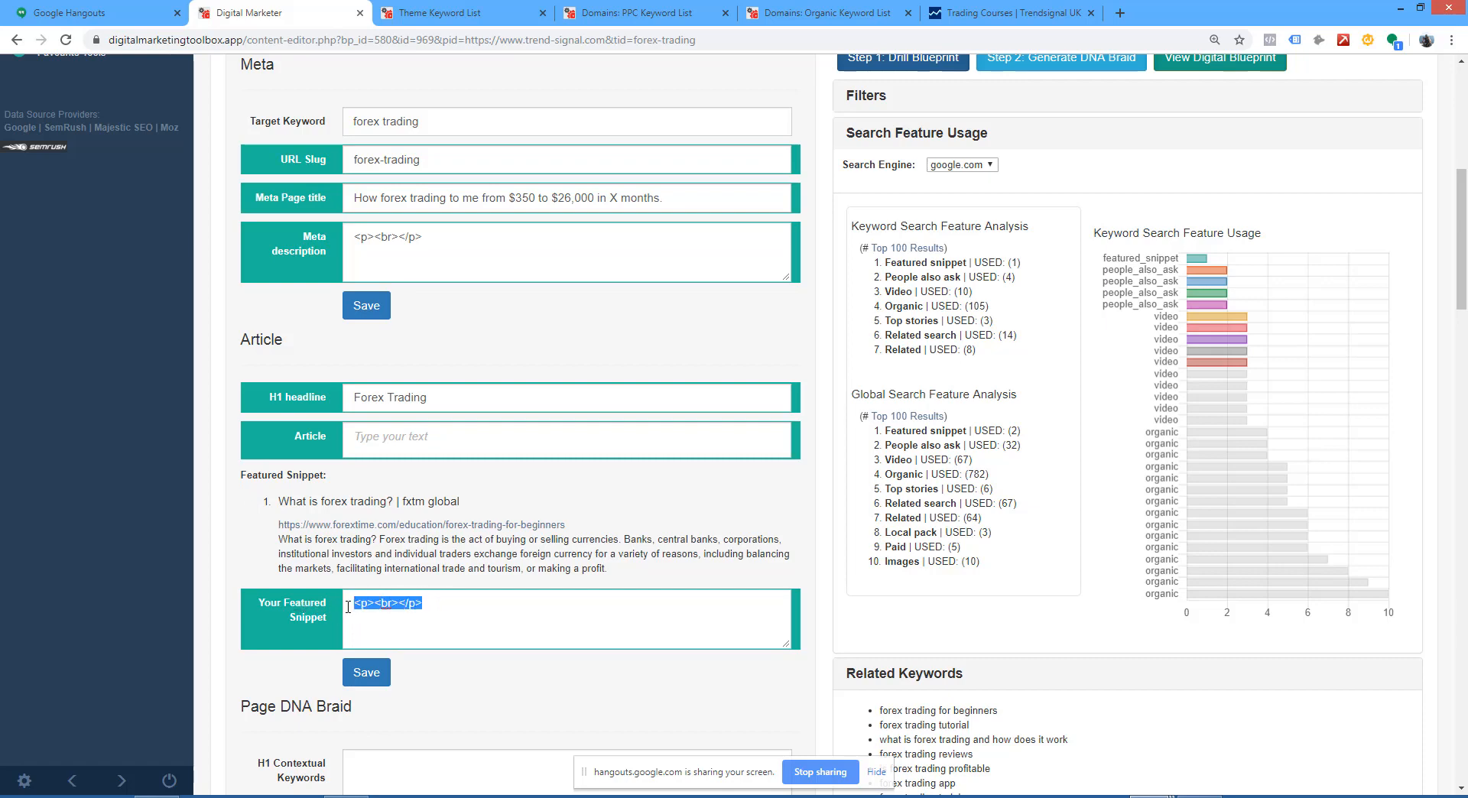
pyautogui.hotkey('ctrl', 'v')
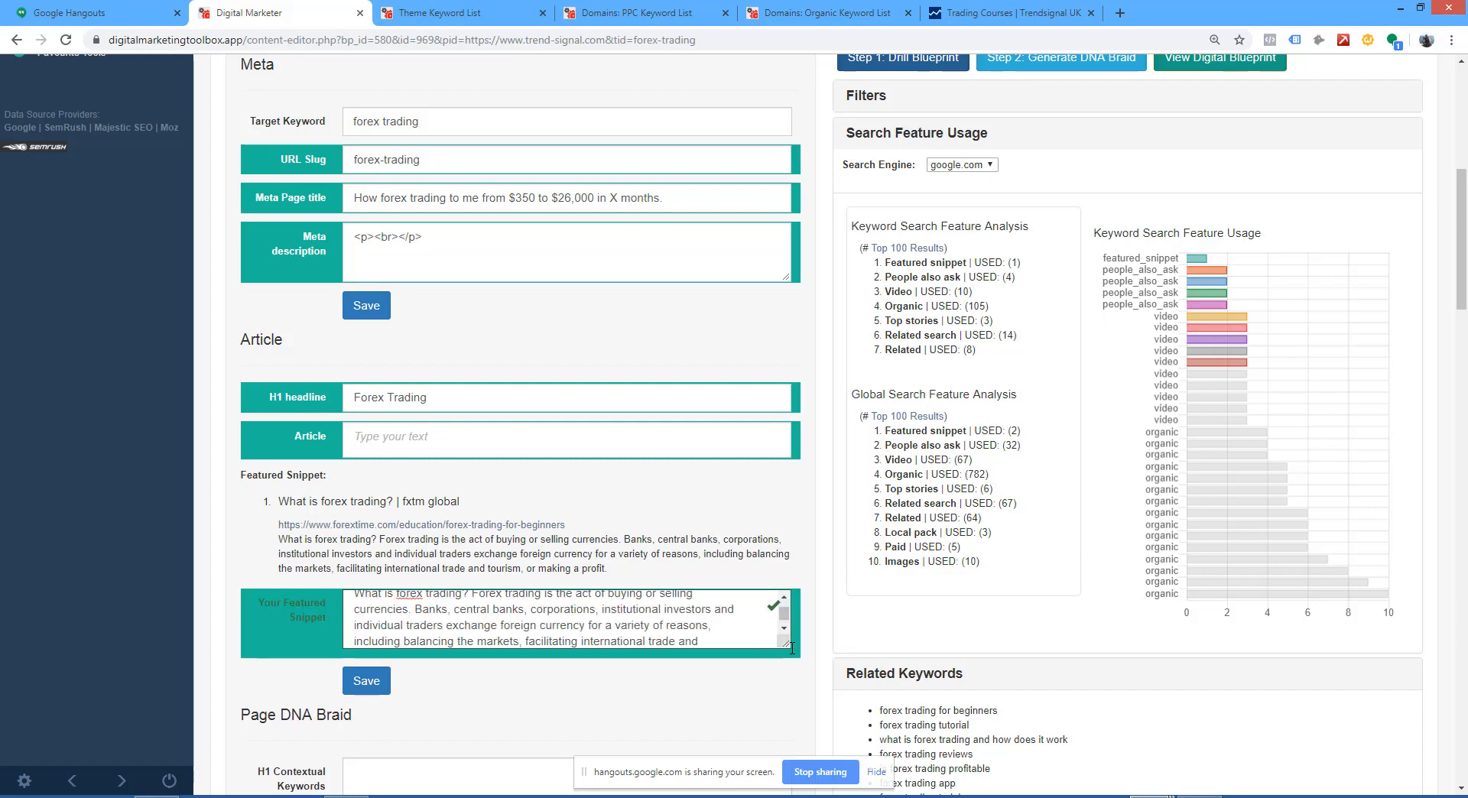
pyautogui.moveTo(792, 649); pyautogui.dragTo(782, 734)
pyautogui.scroll(-2, 818, 609)
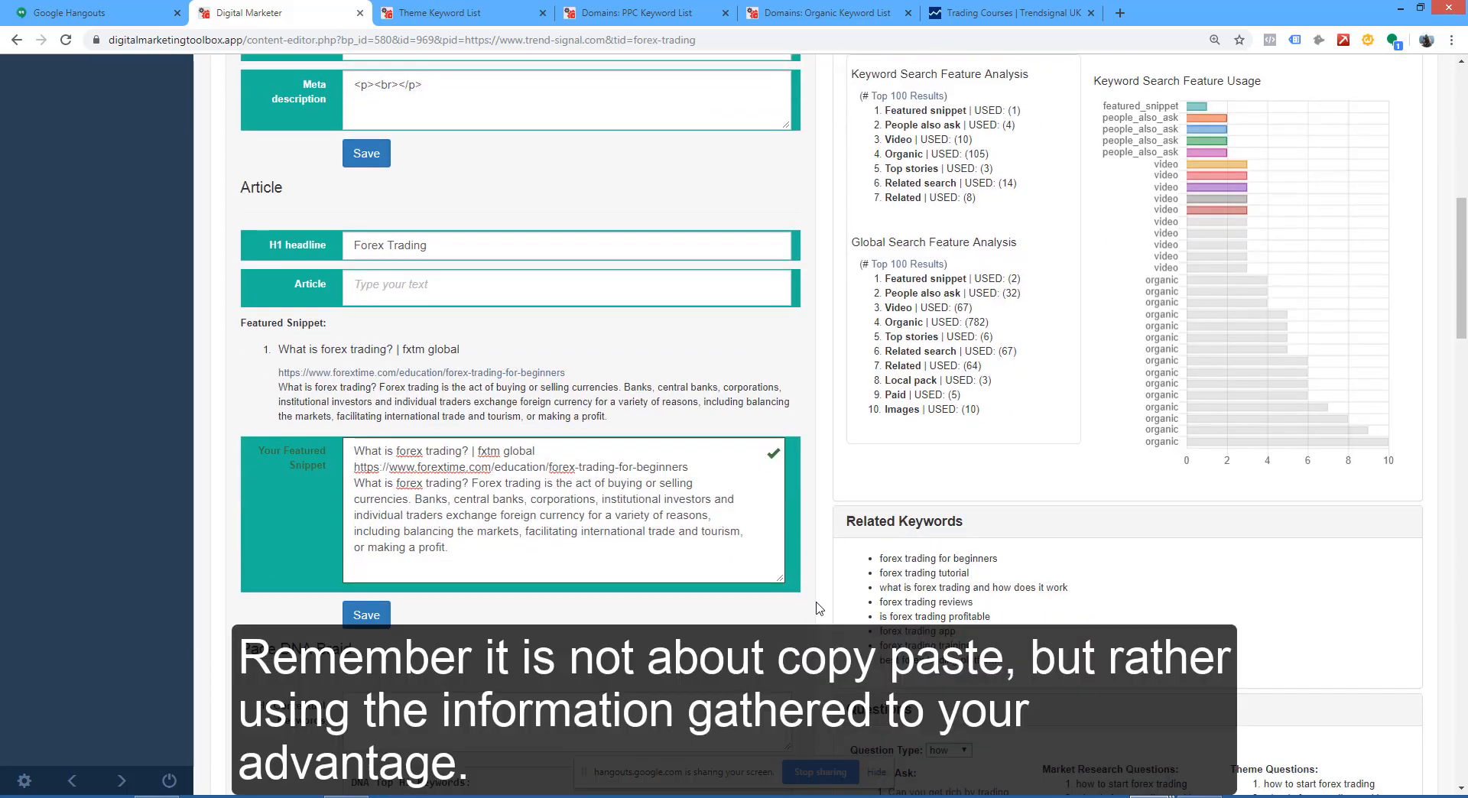
# Step: Wrap the first line of the featured snippet in h2 tags and replace "fxtm global" with {{brand}}
pyautogui.scroll(2, 818, 610)
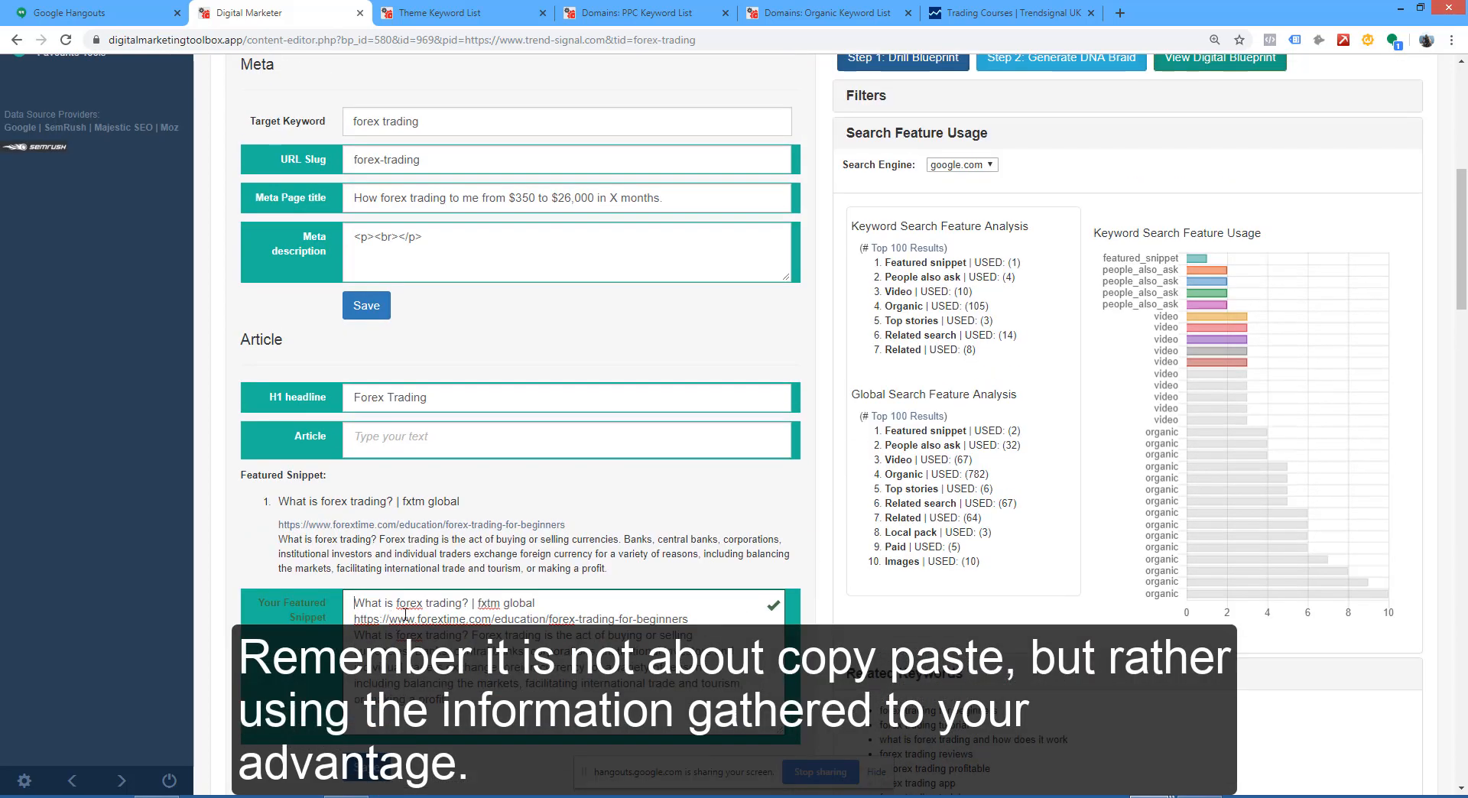
pyautogui.write('<h2>')
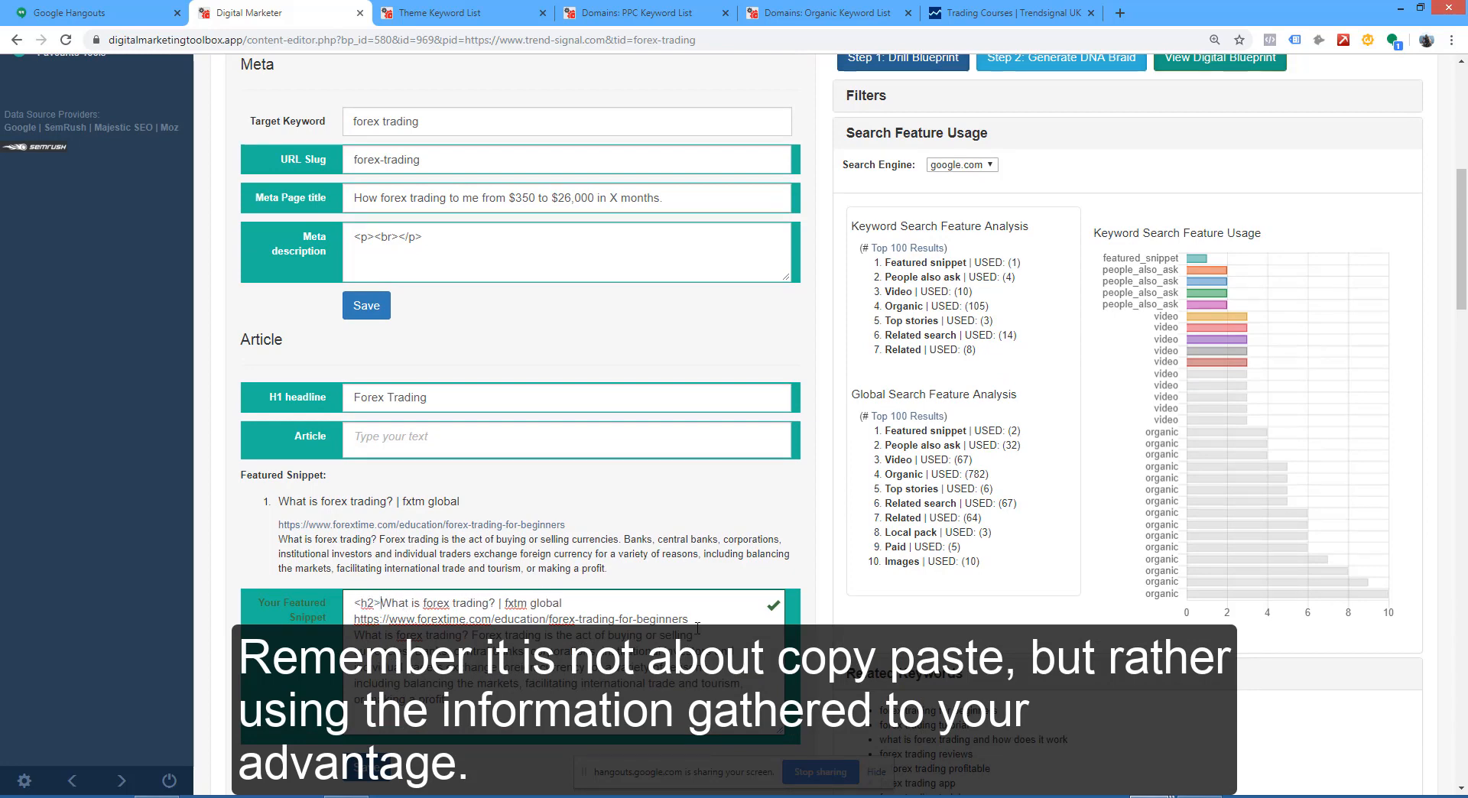
pyautogui.click(579, 603)
pyautogui.write('</h2>')
pyautogui.moveTo(573, 604); pyautogui.dragTo(506, 604)
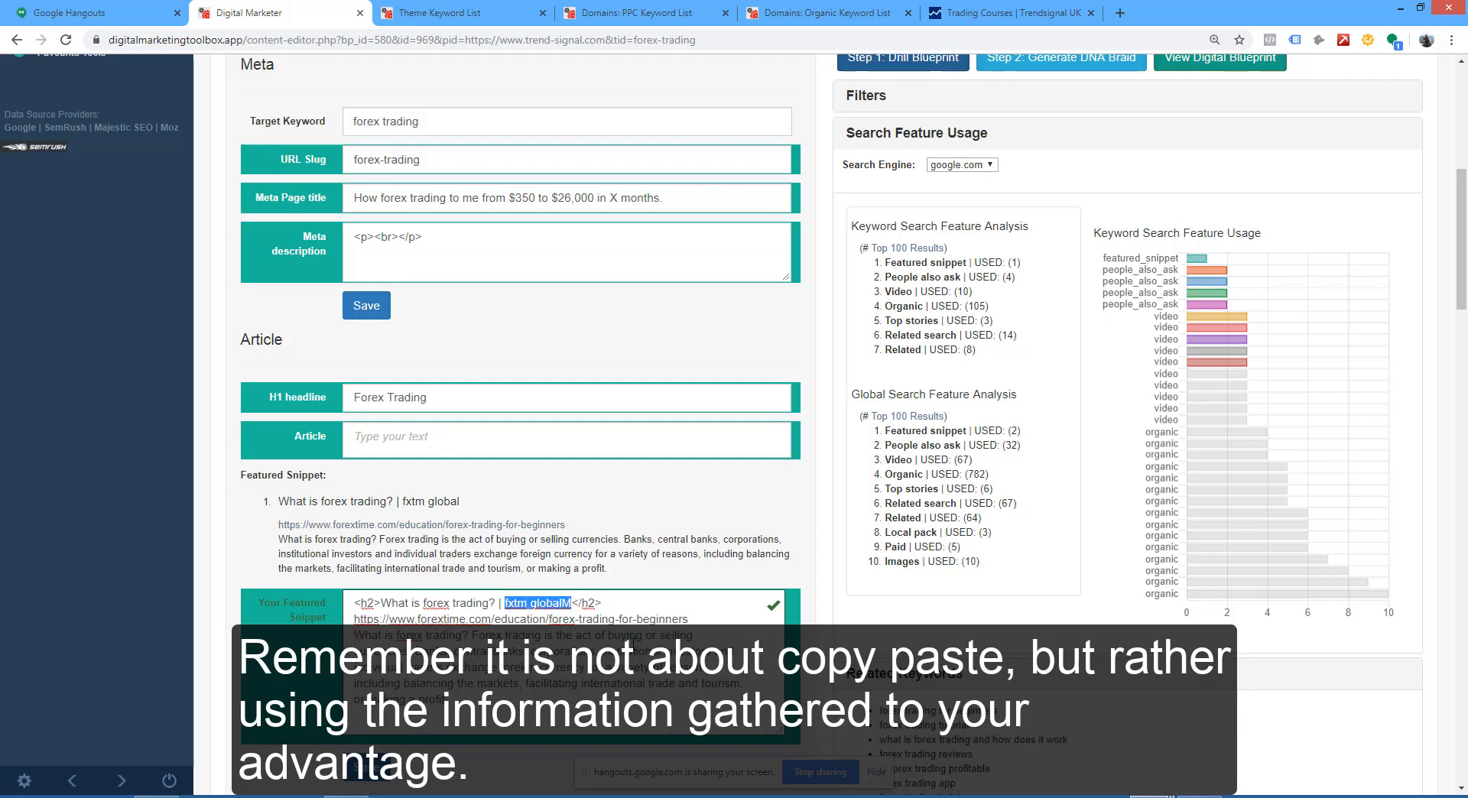
pyautogui.write('{{brand')
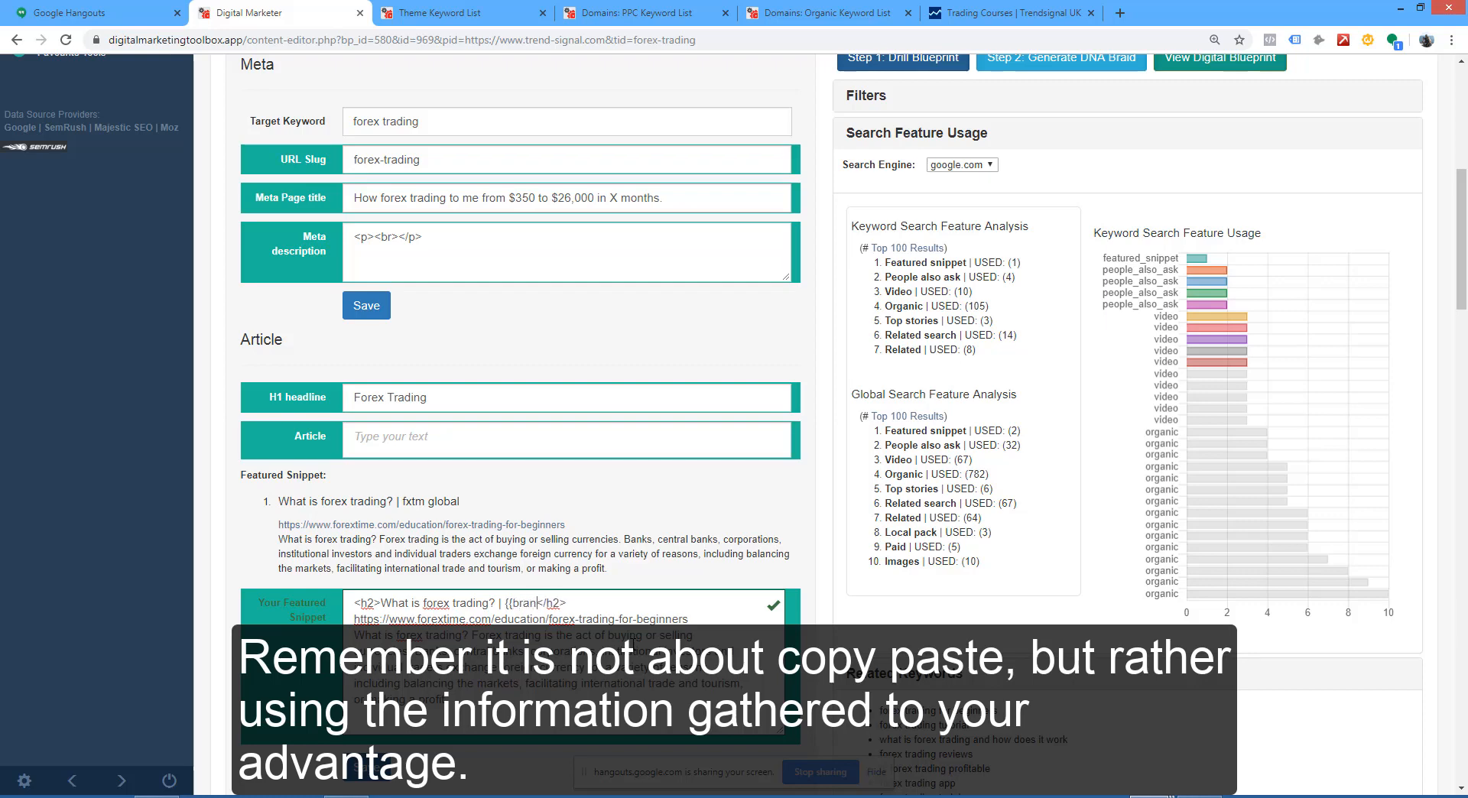
pyautogui.write('}}')
pyautogui.scroll(1, 609, 537)
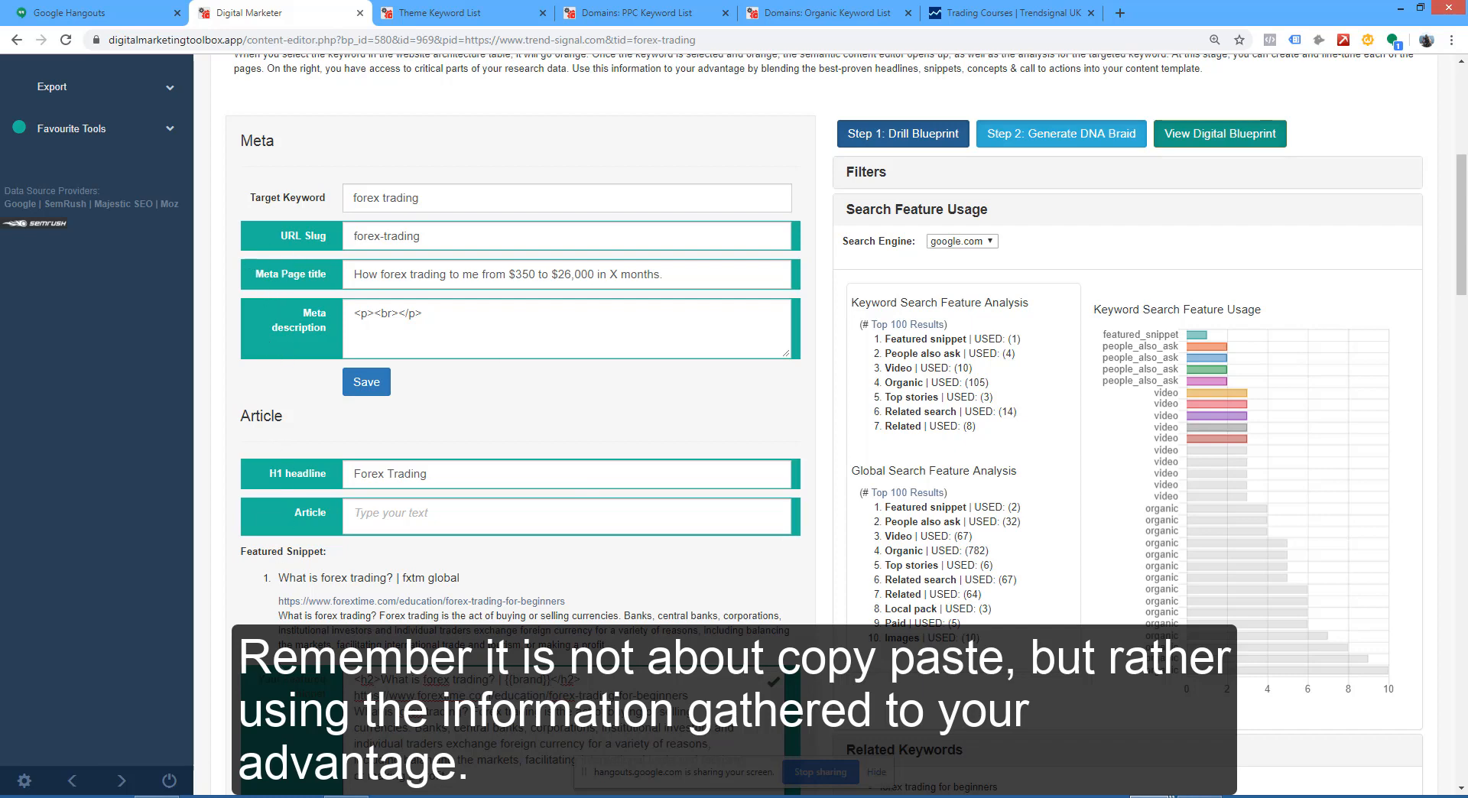
pyautogui.scroll(-4, 502, 602)
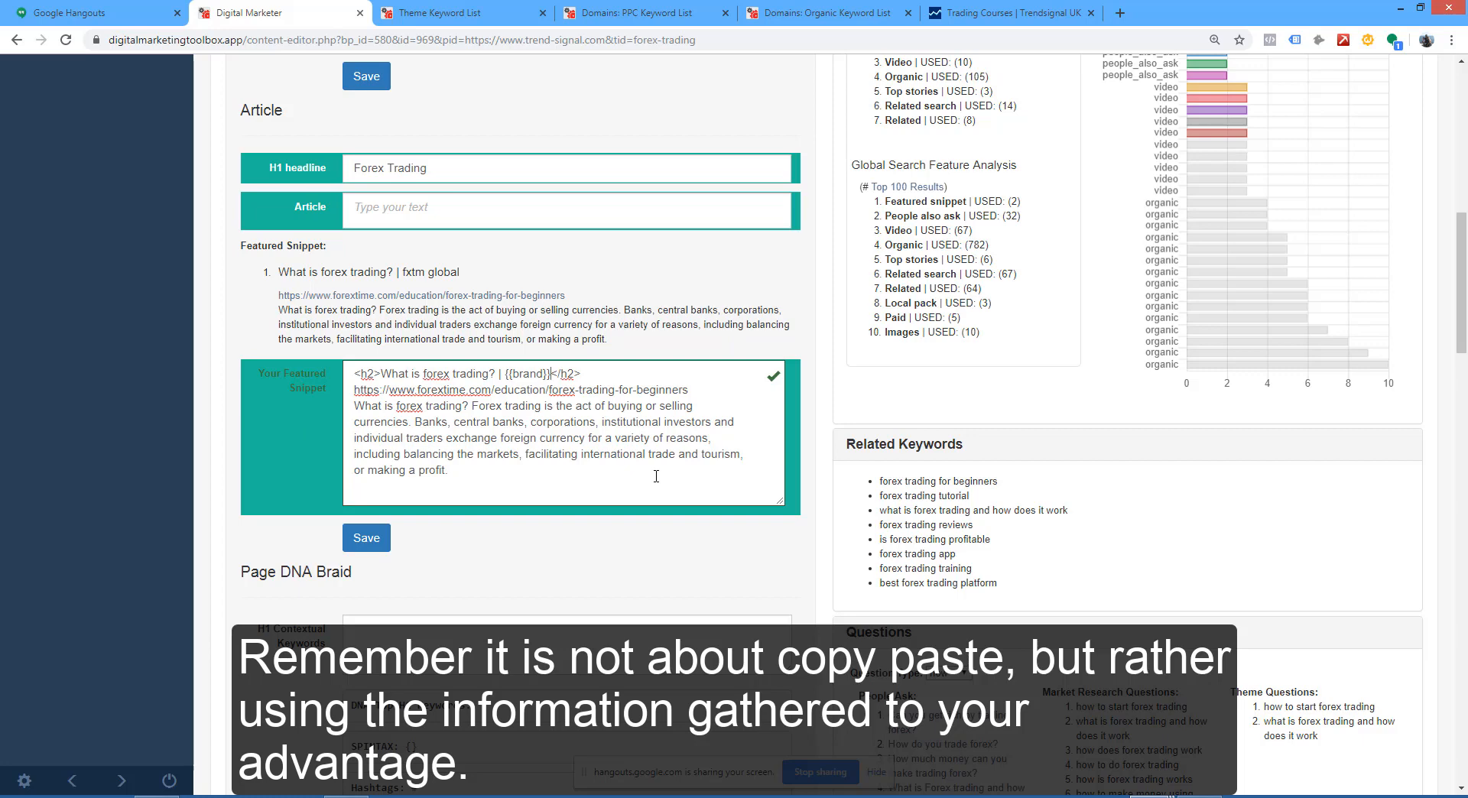
# Step: Highlight and review the source link and definition text below the heading in the Your Featured Snippet field
pyautogui.scroll(2, 656, 476)
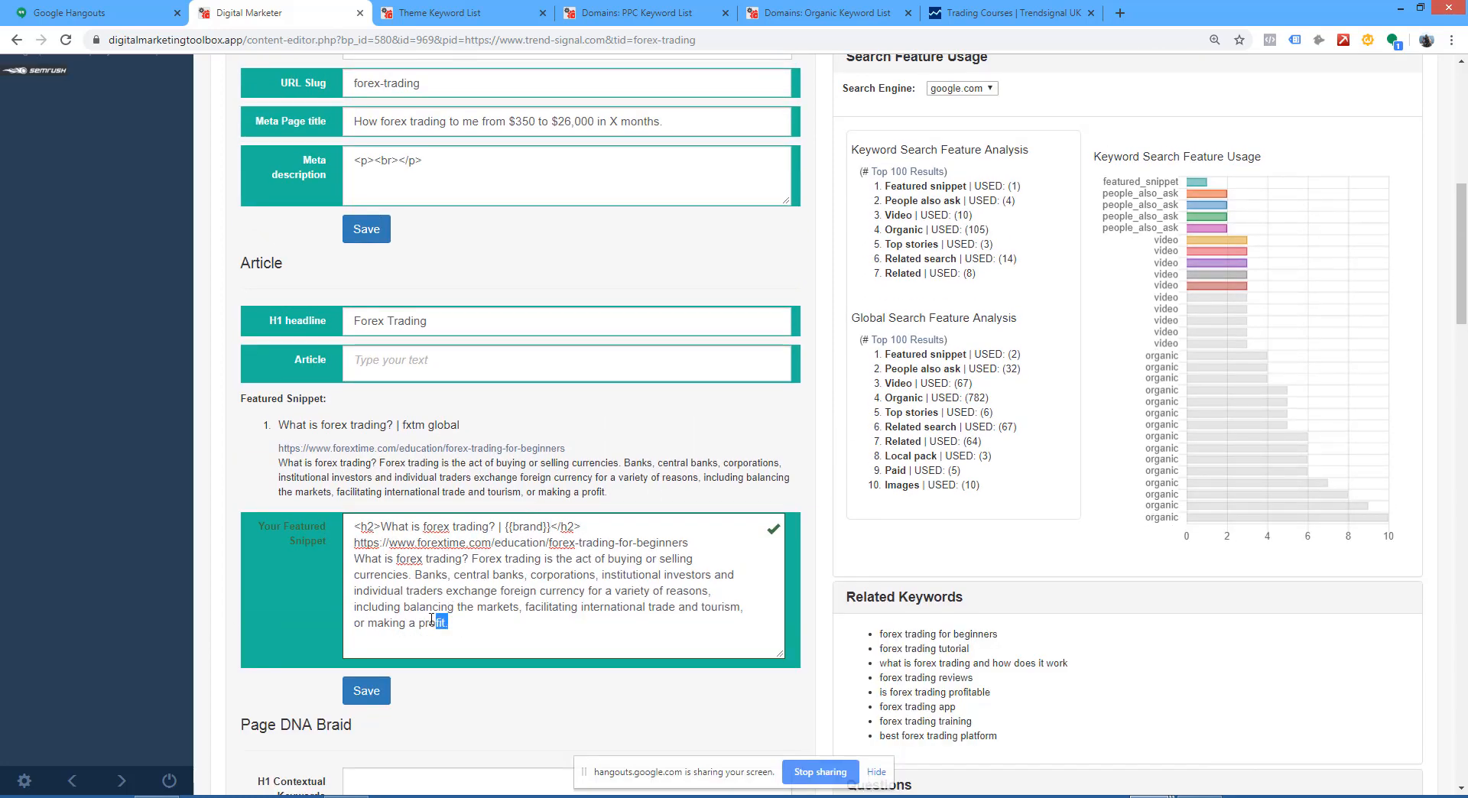
pyautogui.moveTo(448, 624); pyautogui.dragTo(357, 559)
pyautogui.rightClick(360, 544)
pyautogui.click(379, 552)
pyautogui.moveTo(452, 625); pyautogui.dragTo(356, 543)
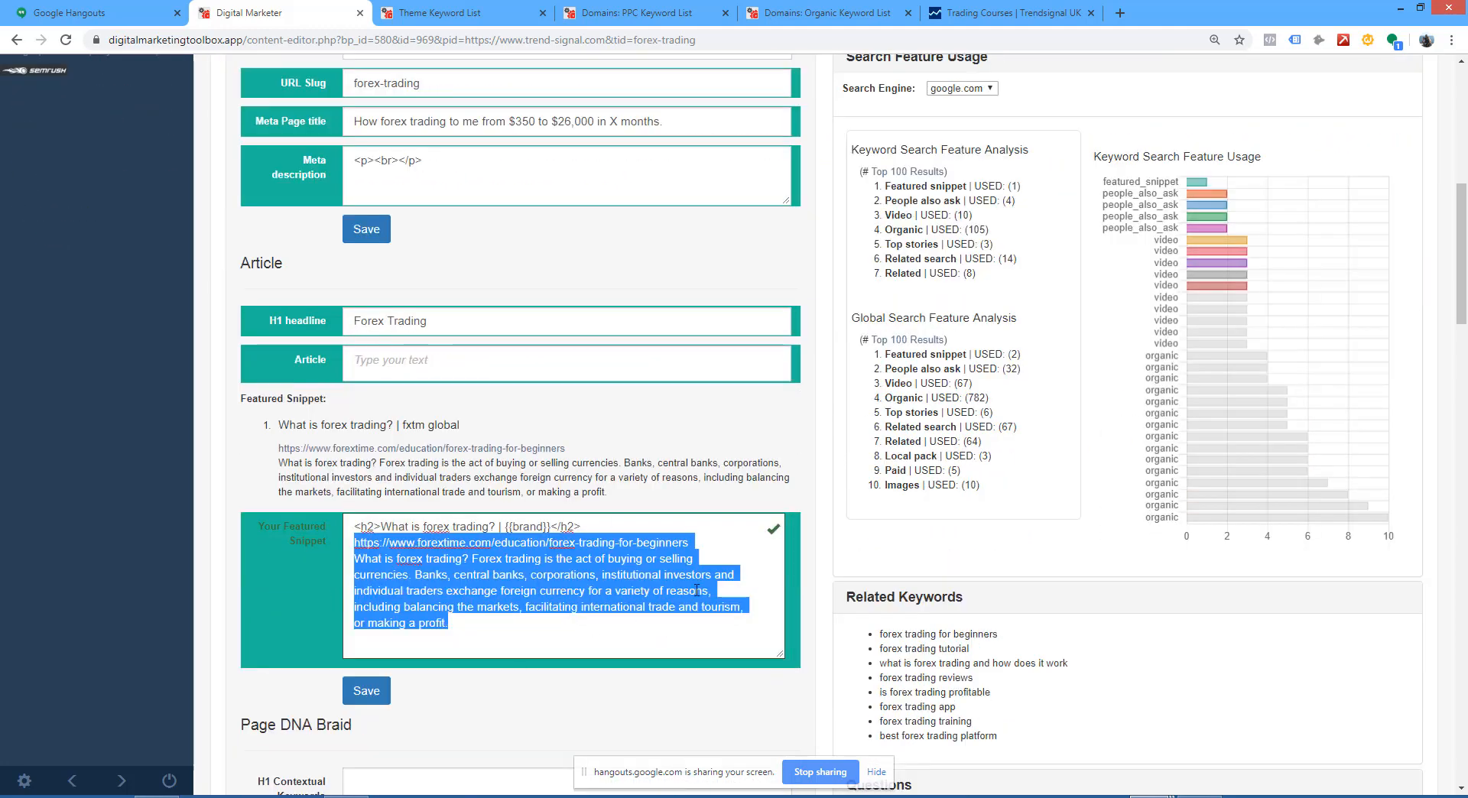
pyautogui.scroll(2, 710, 578)
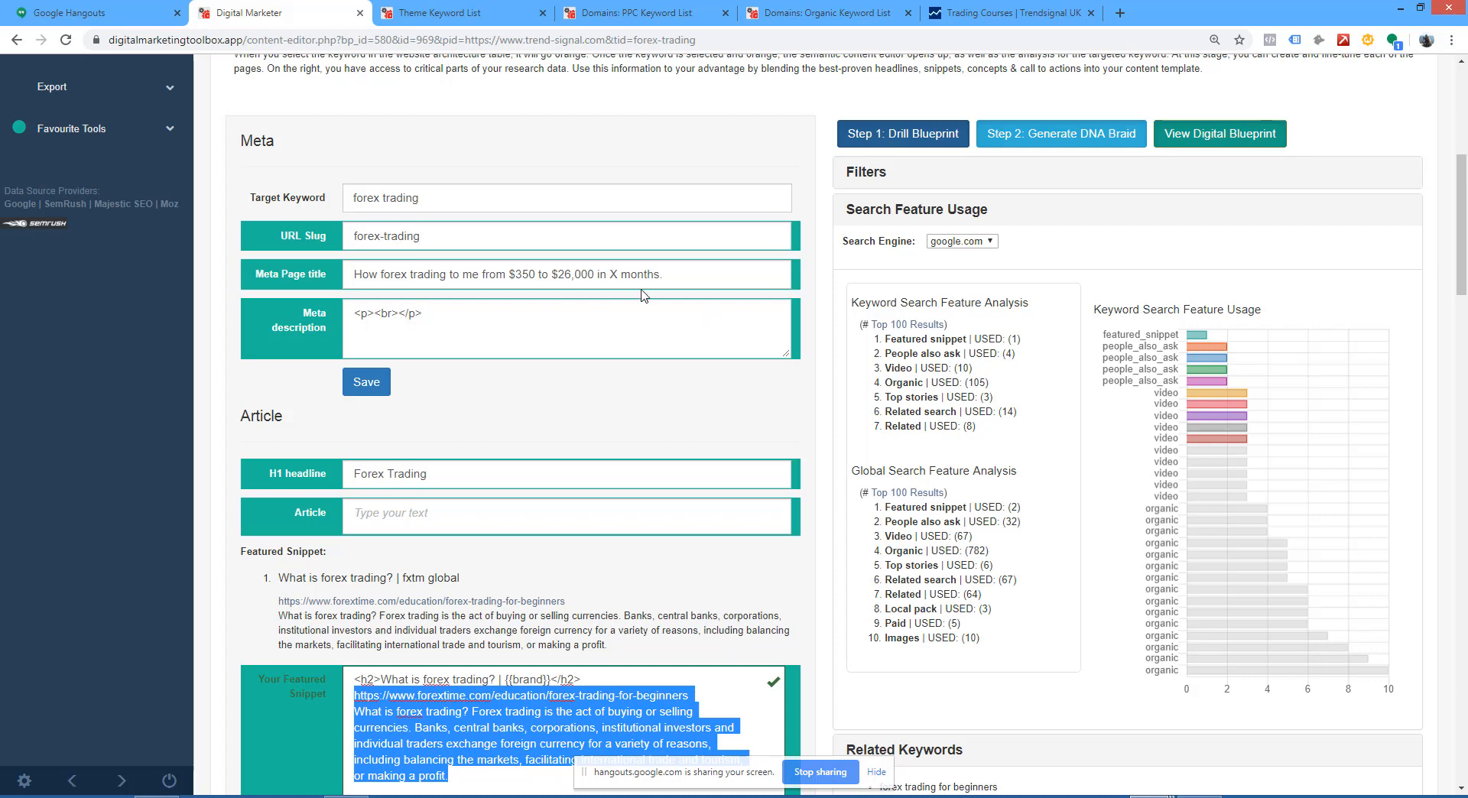
pyautogui.scroll(2, 468, 286)
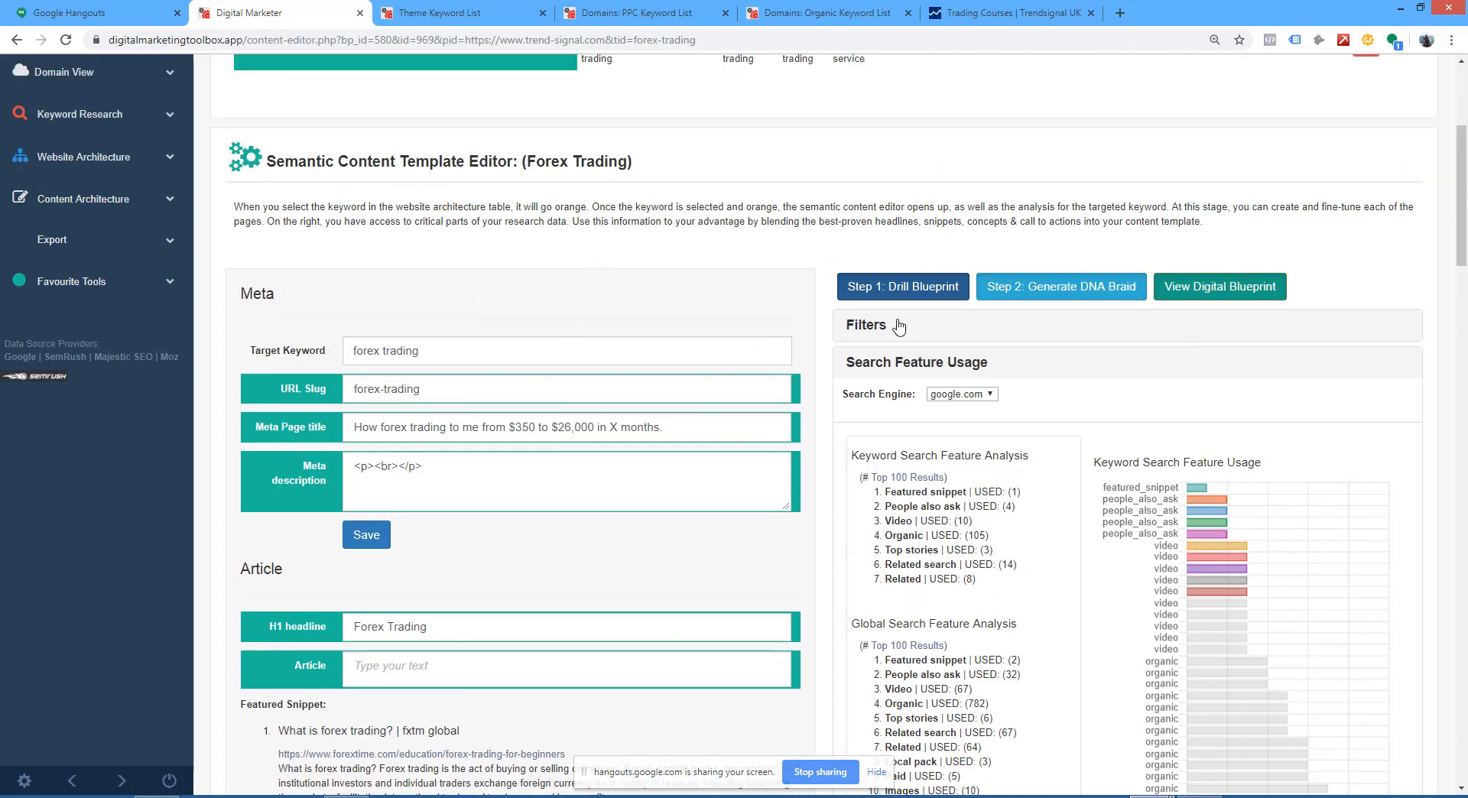
# Step: Open the Top 100 Results for forex trading on Google, examine the snippet, questions, videos and organic listings, and return to the editor
pyautogui.click(965, 297)
pyautogui.scroll(-2, 1000, 365)
pyautogui.click(914, 326)
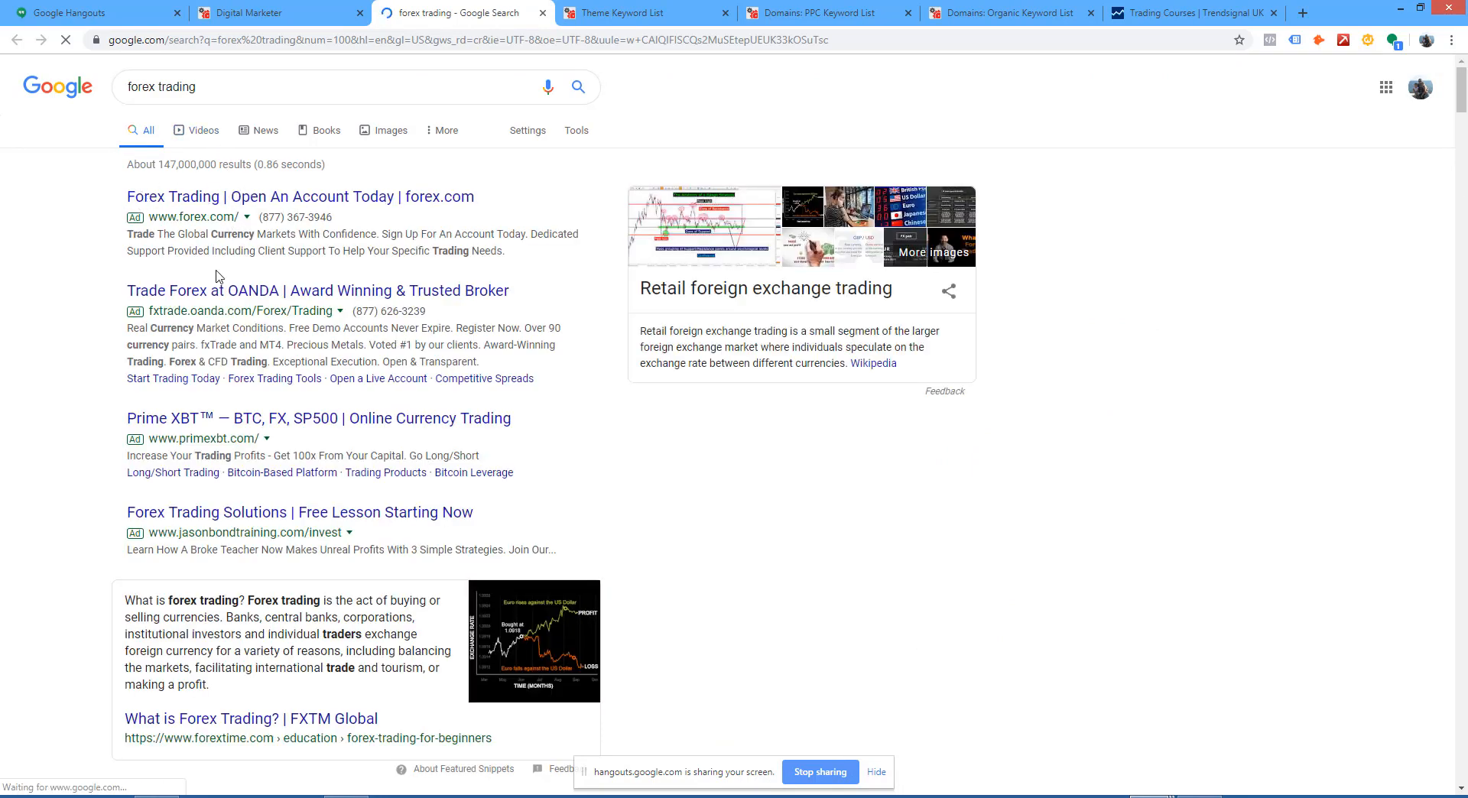
pyautogui.scroll(-3, 305, 517)
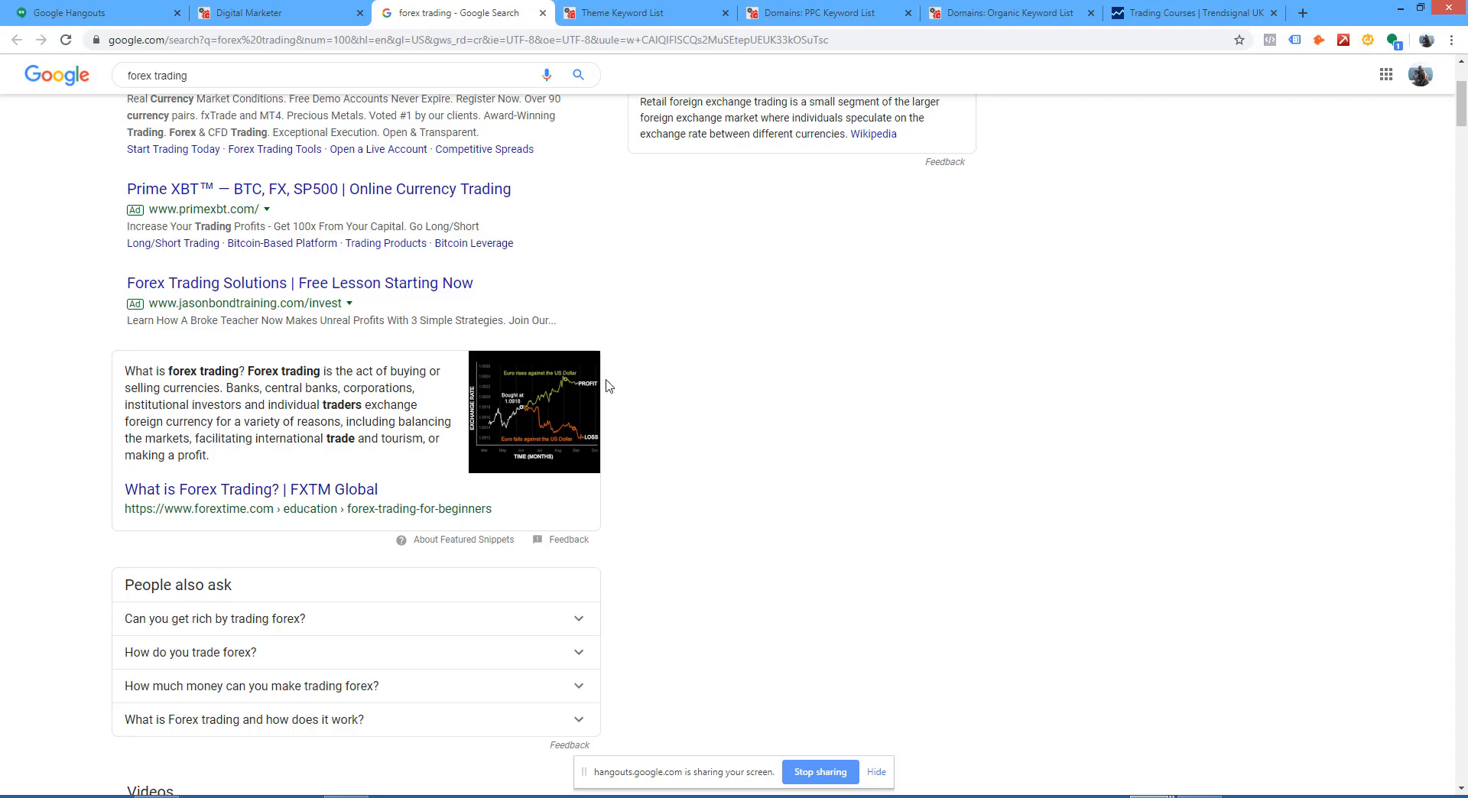
pyautogui.scroll(-5, 458, 458)
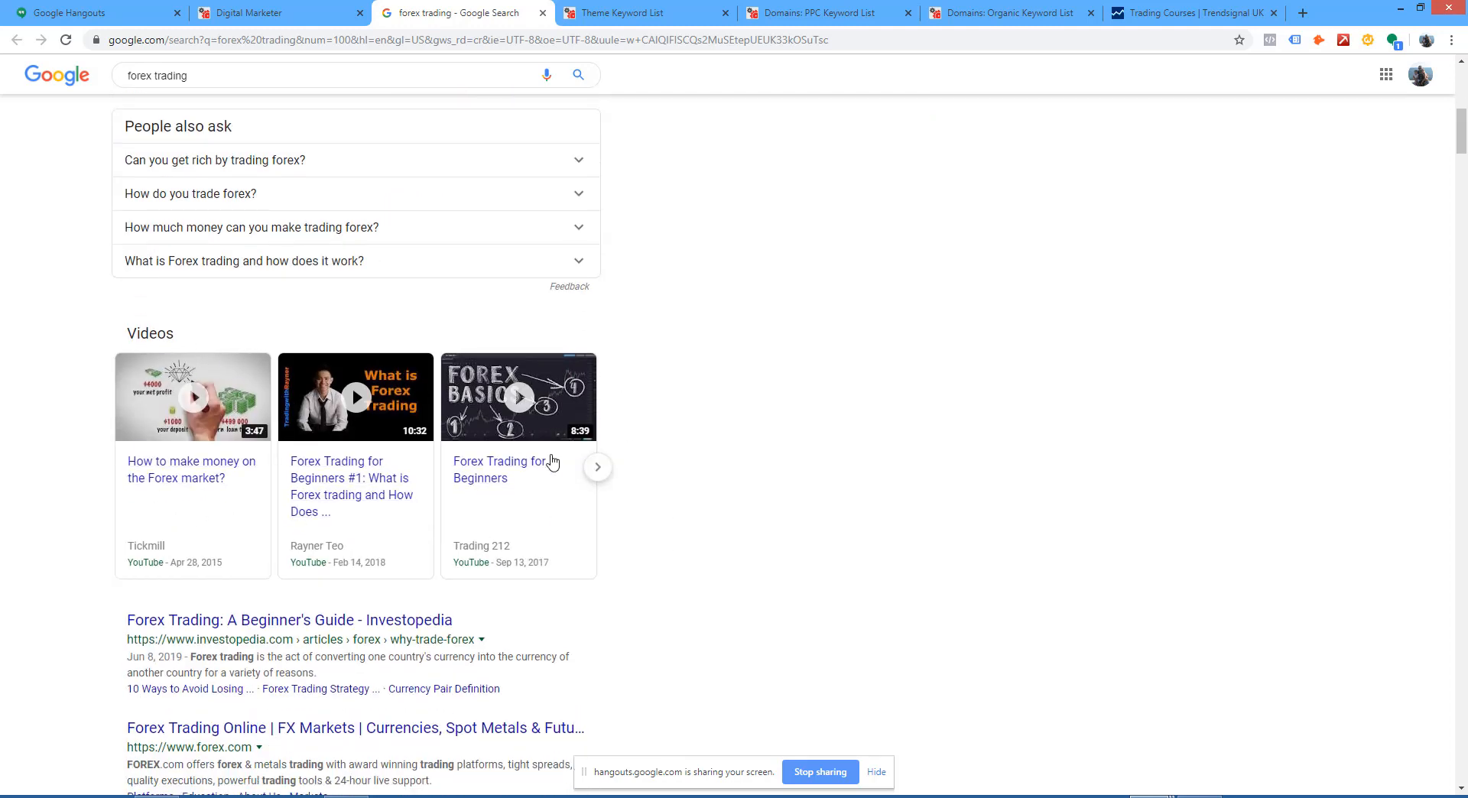
pyautogui.scroll(-4, 392, 451)
pyautogui.scroll(-20, 392, 451)
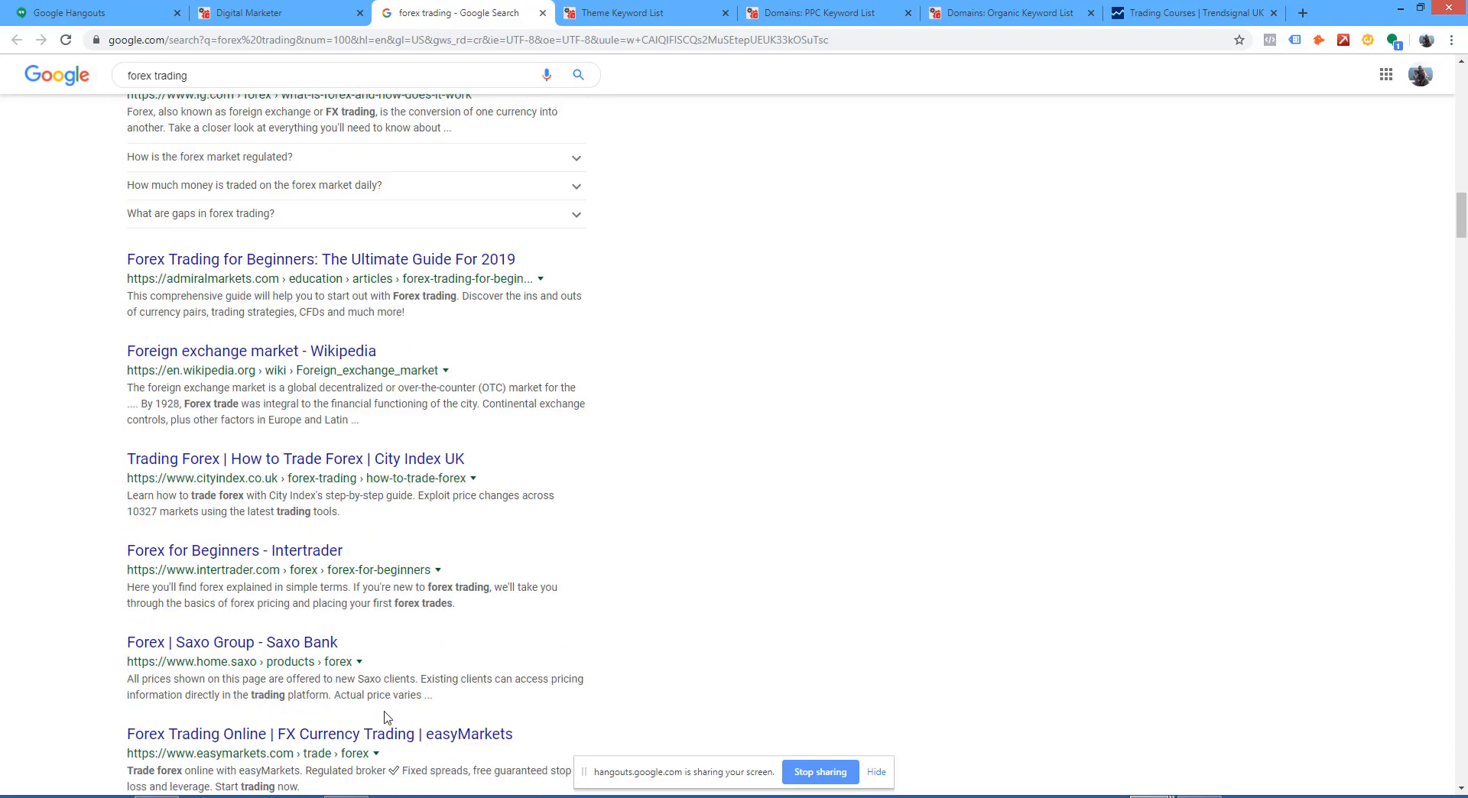
pyautogui.scroll(7, 387, 719)
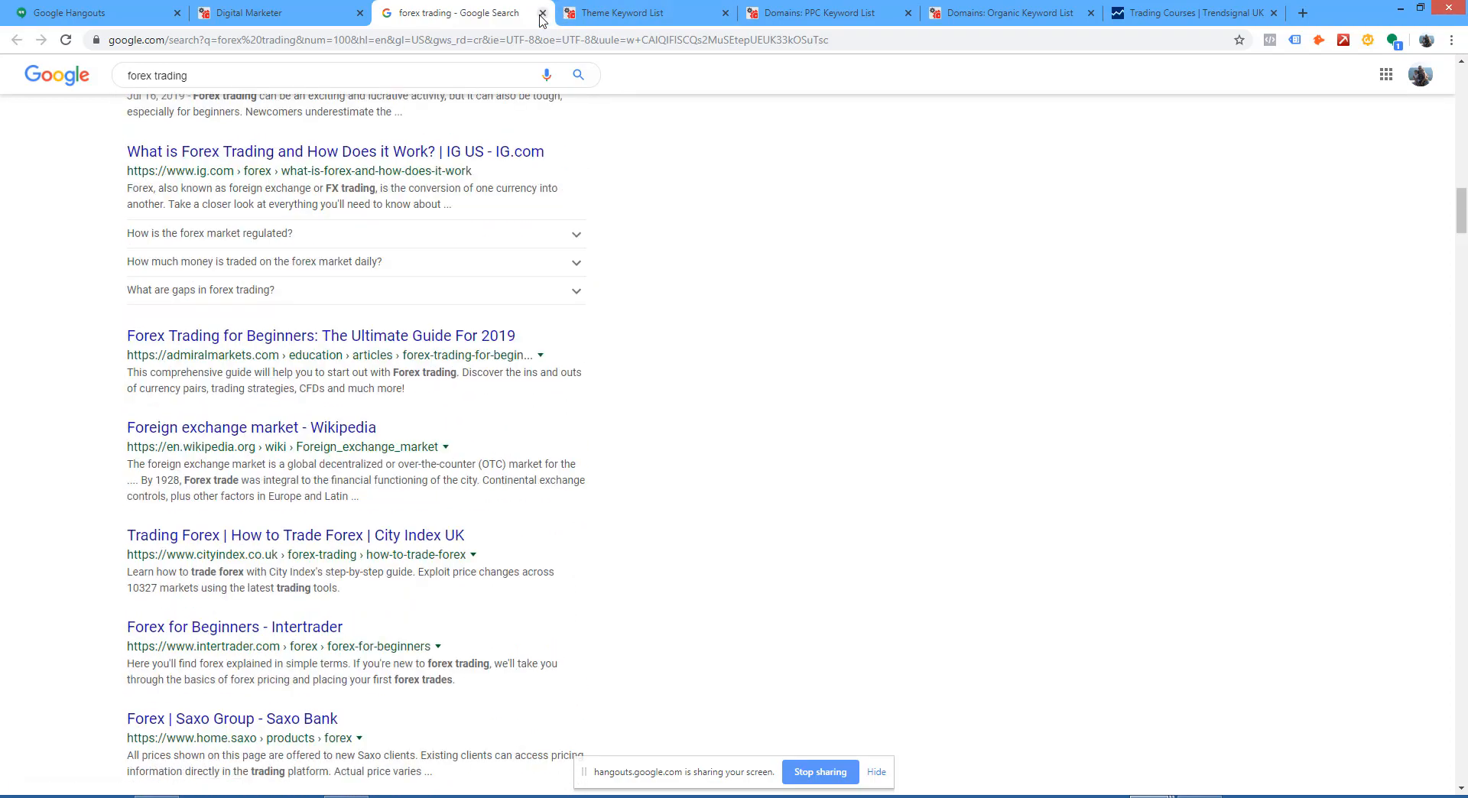
pyautogui.click(543, 14)
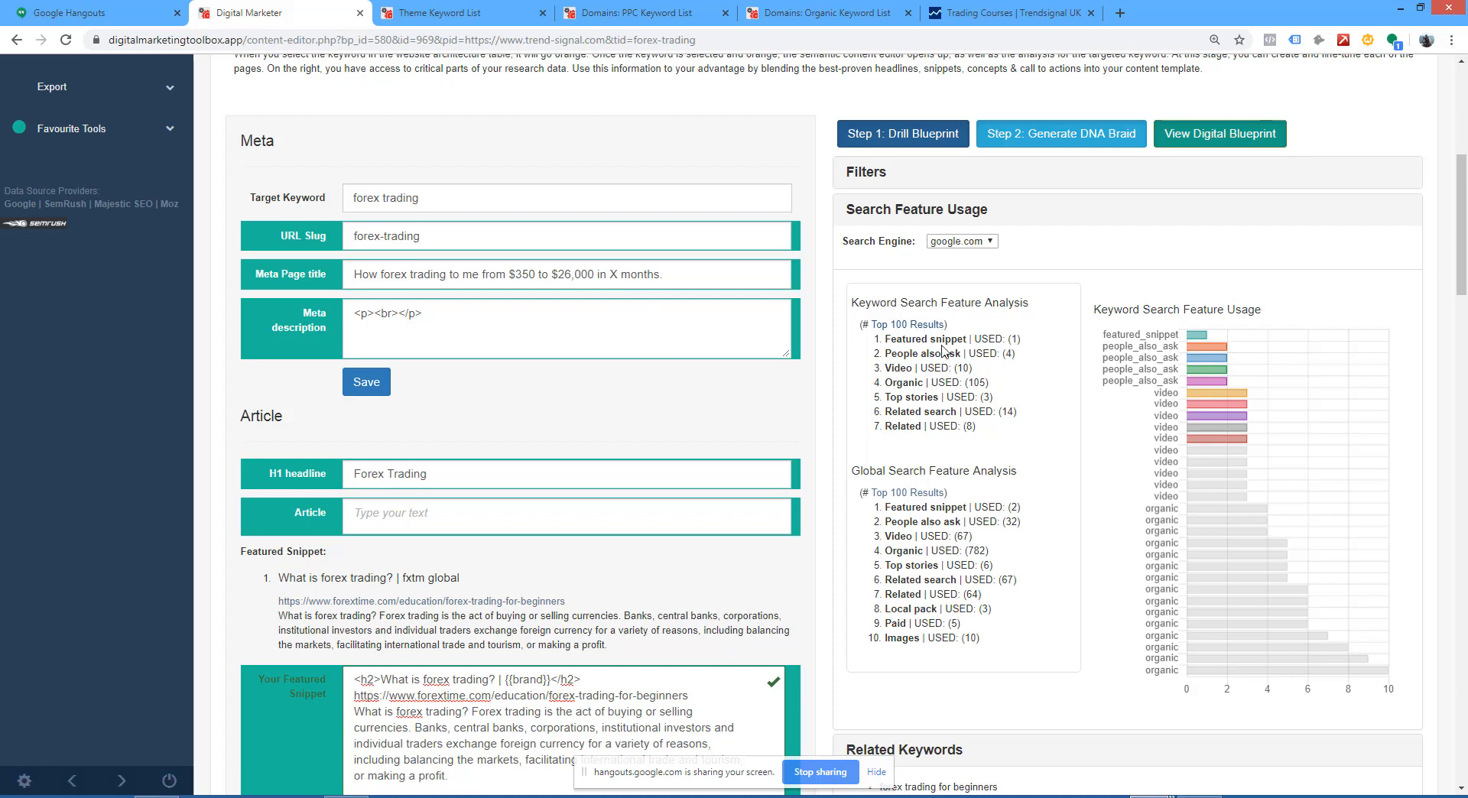
# Step: Examine the keyword search feature usage chart and the featured snippet and People also ask counts in the global search feature analysis
pyautogui.moveTo(1199, 337)
pyautogui.moveTo(1201, 387)
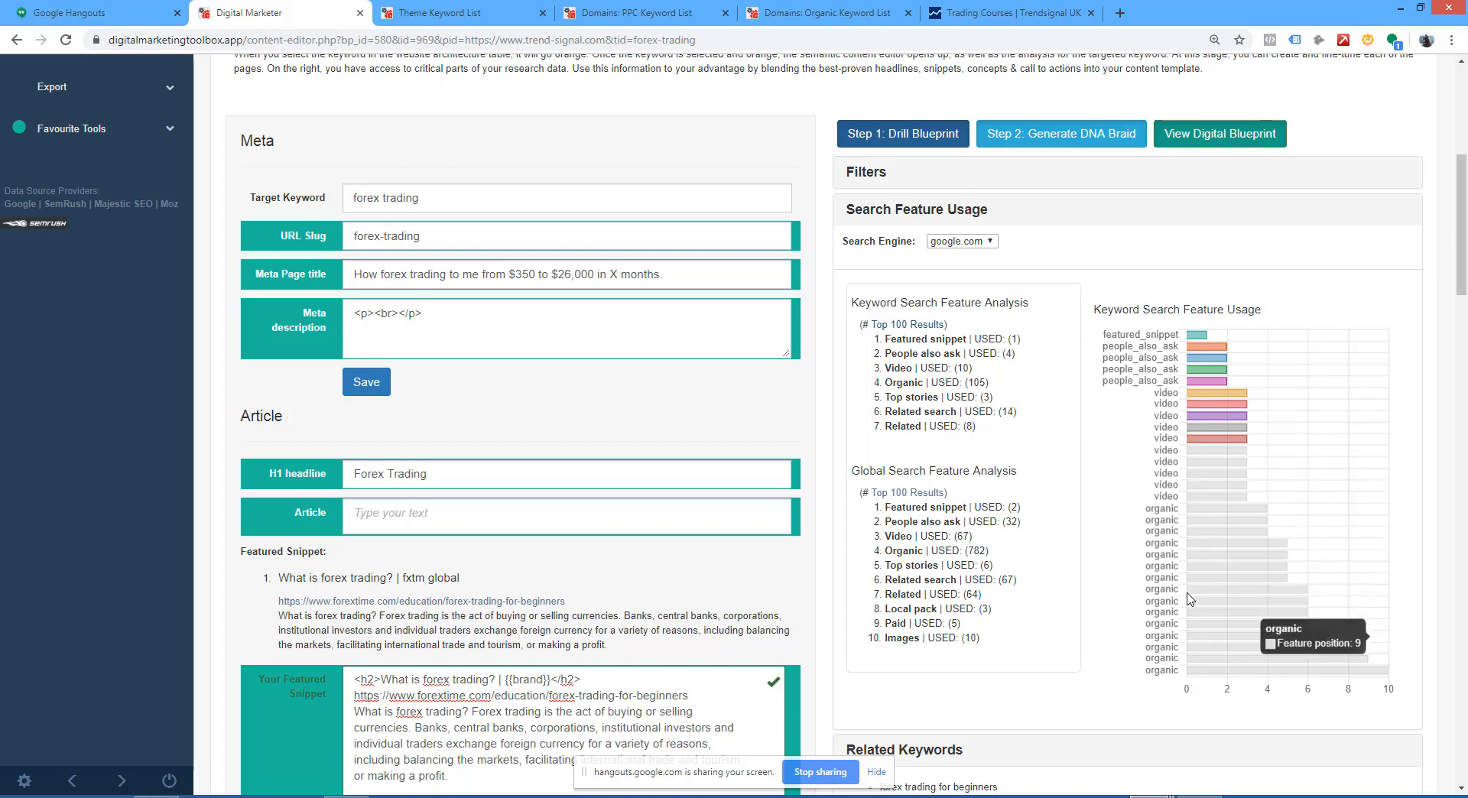
pyautogui.scroll(-2, 1091, 335)
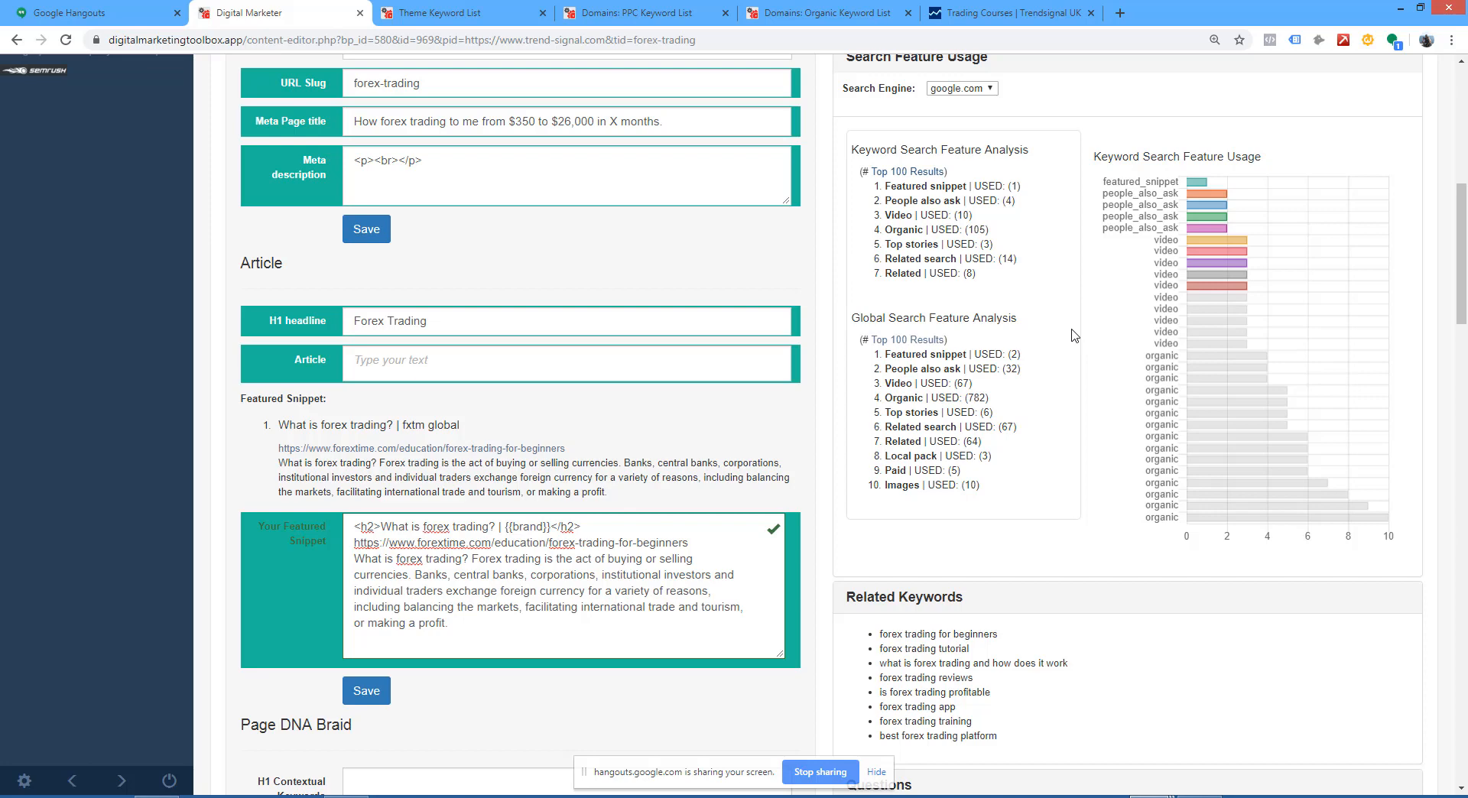
pyautogui.scroll(1, 1164, 219)
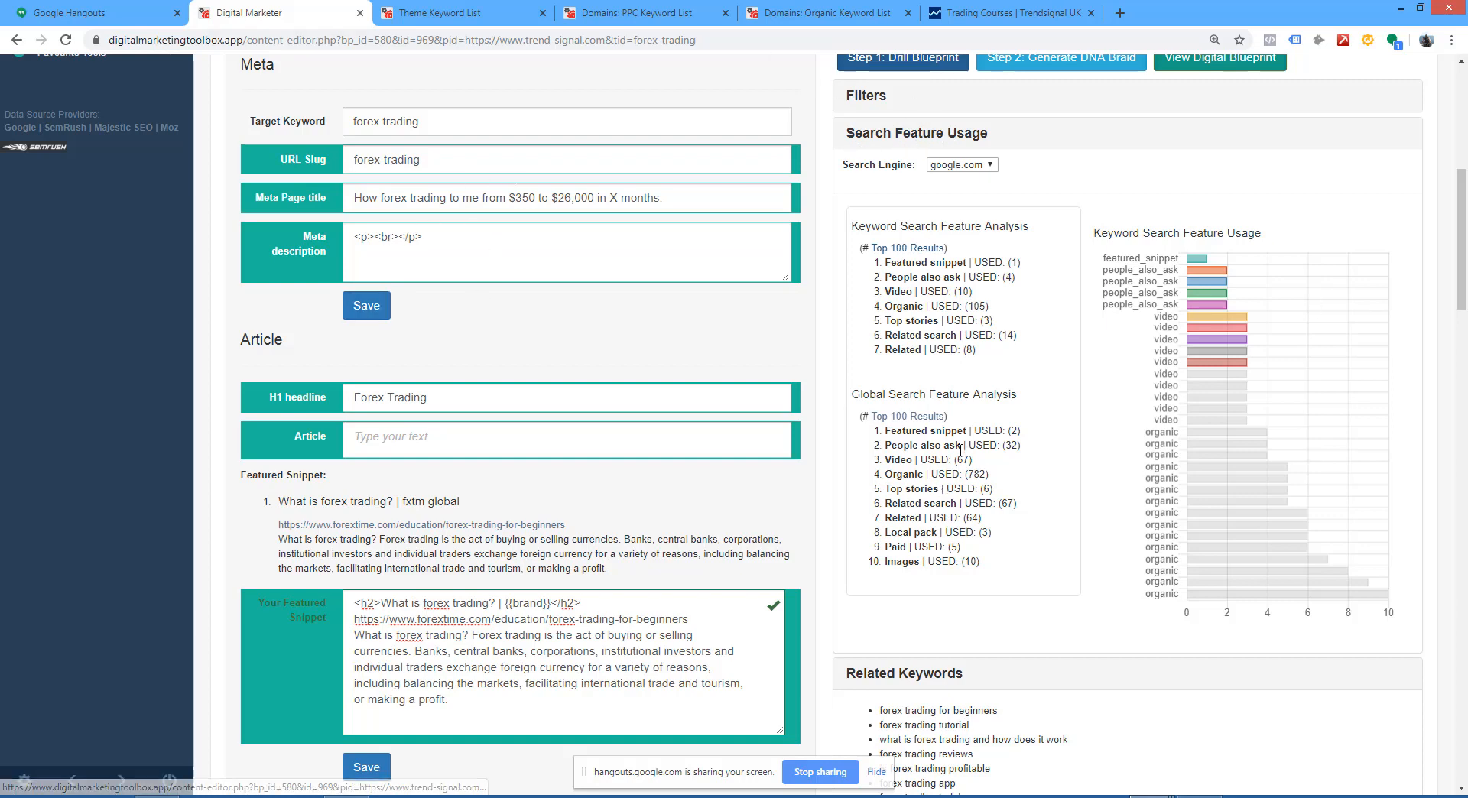
pyautogui.doubleClick(1014, 432)
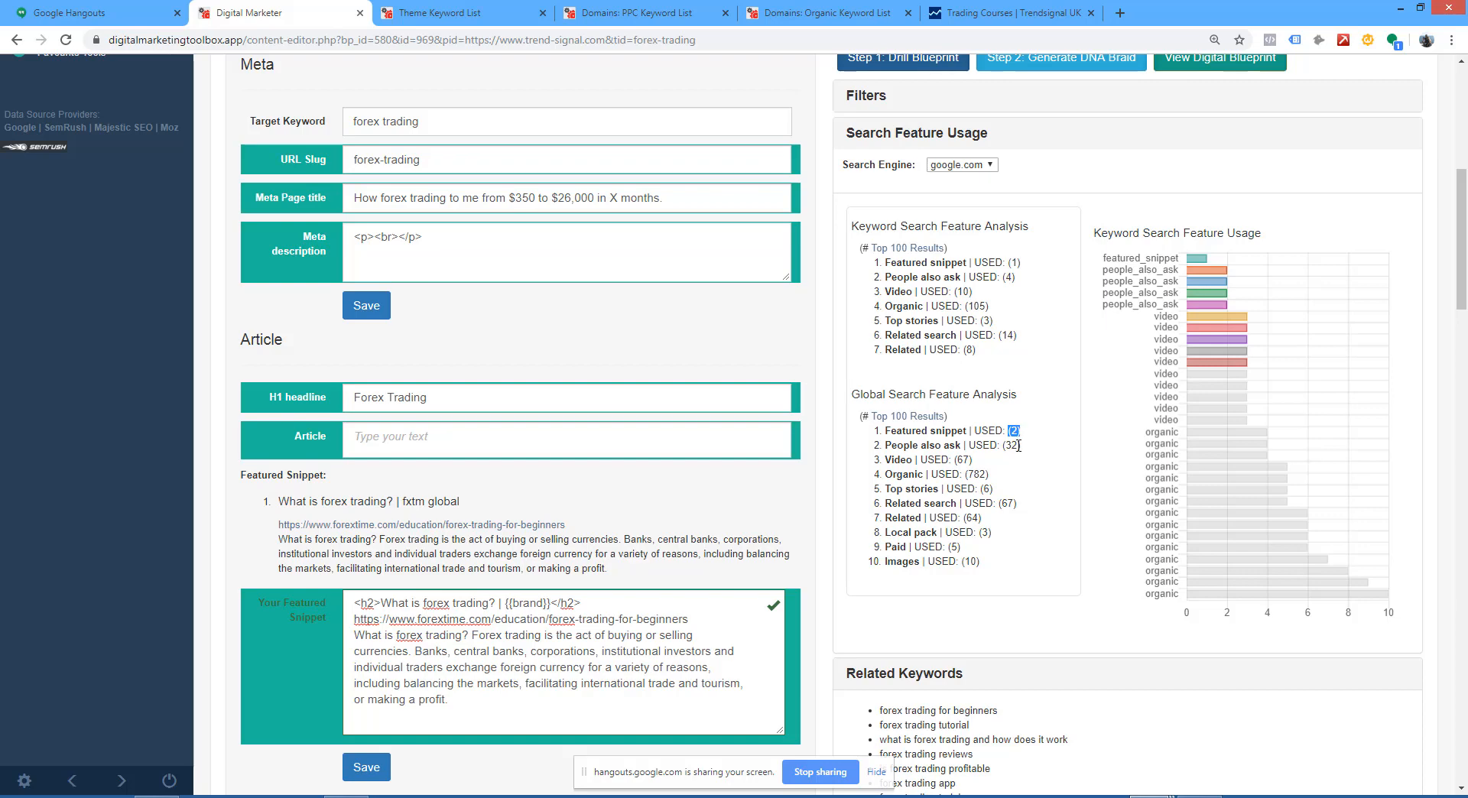
pyautogui.moveTo(1021, 446); pyautogui.dragTo(1001, 445)
pyautogui.scroll(2, 399, 248)
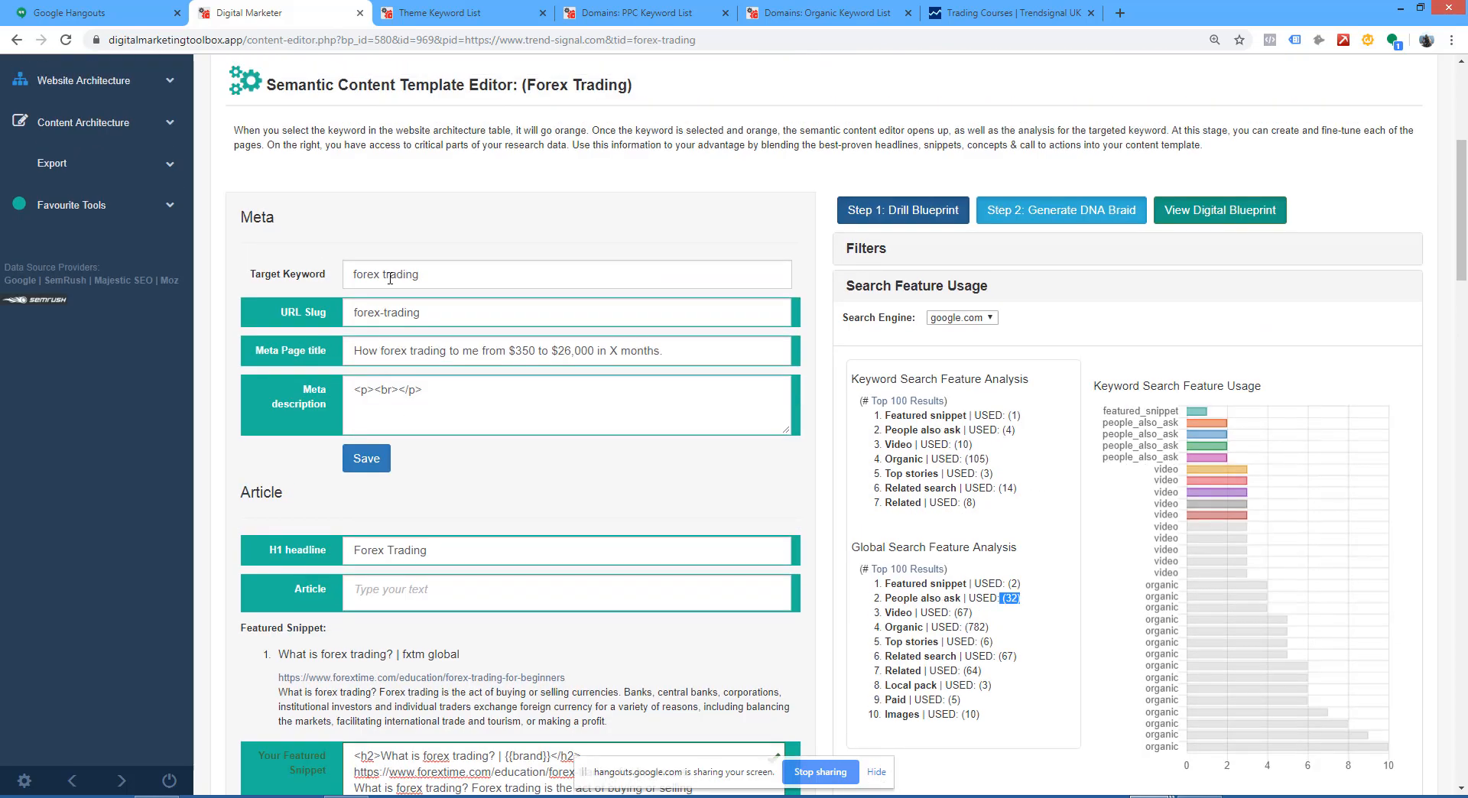
# Step: Review the organic, top stories and local pack counts in the global search feature analysis
pyautogui.scroll(-3, 627, 480)
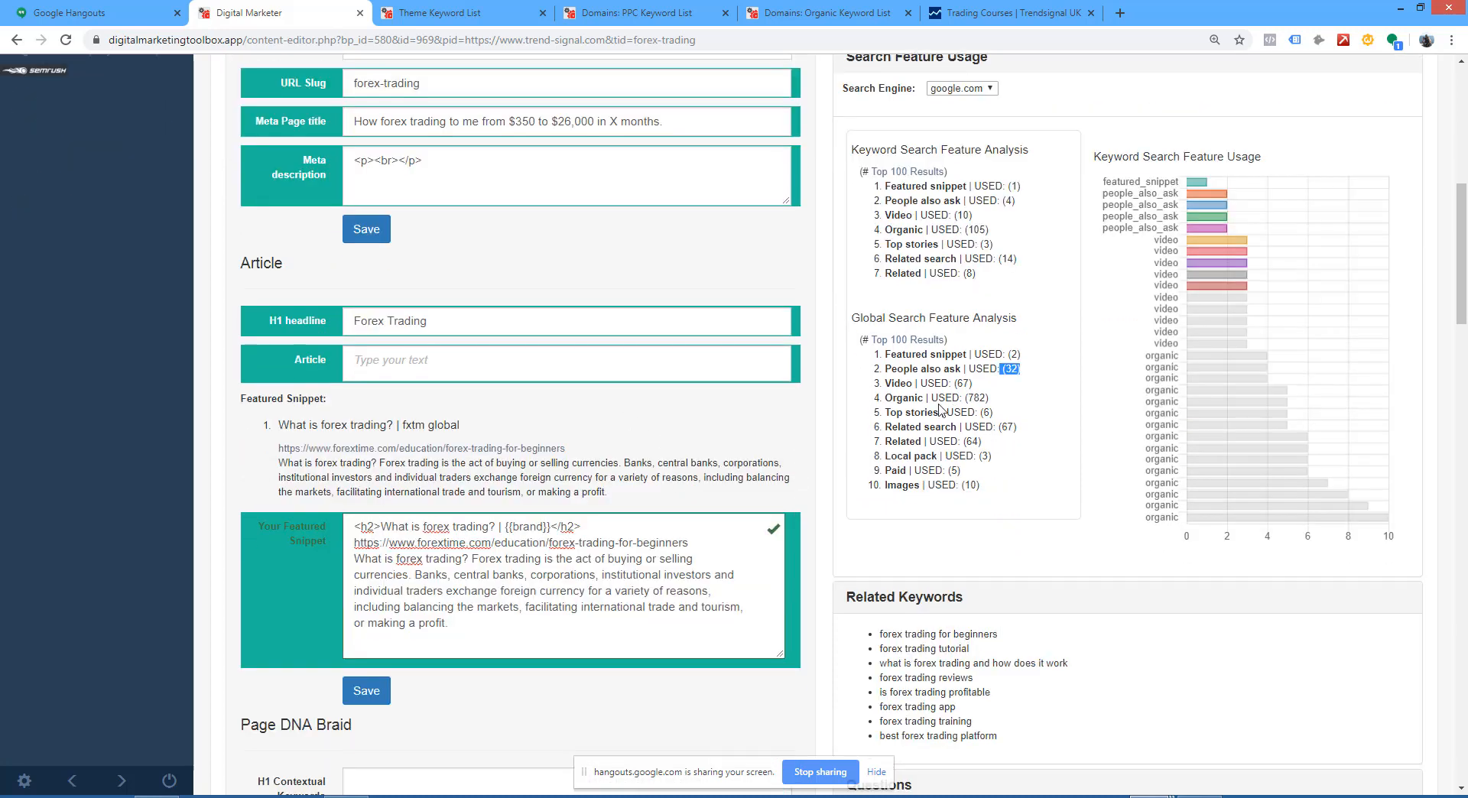
pyautogui.moveTo(969, 398); pyautogui.dragTo(987, 398)
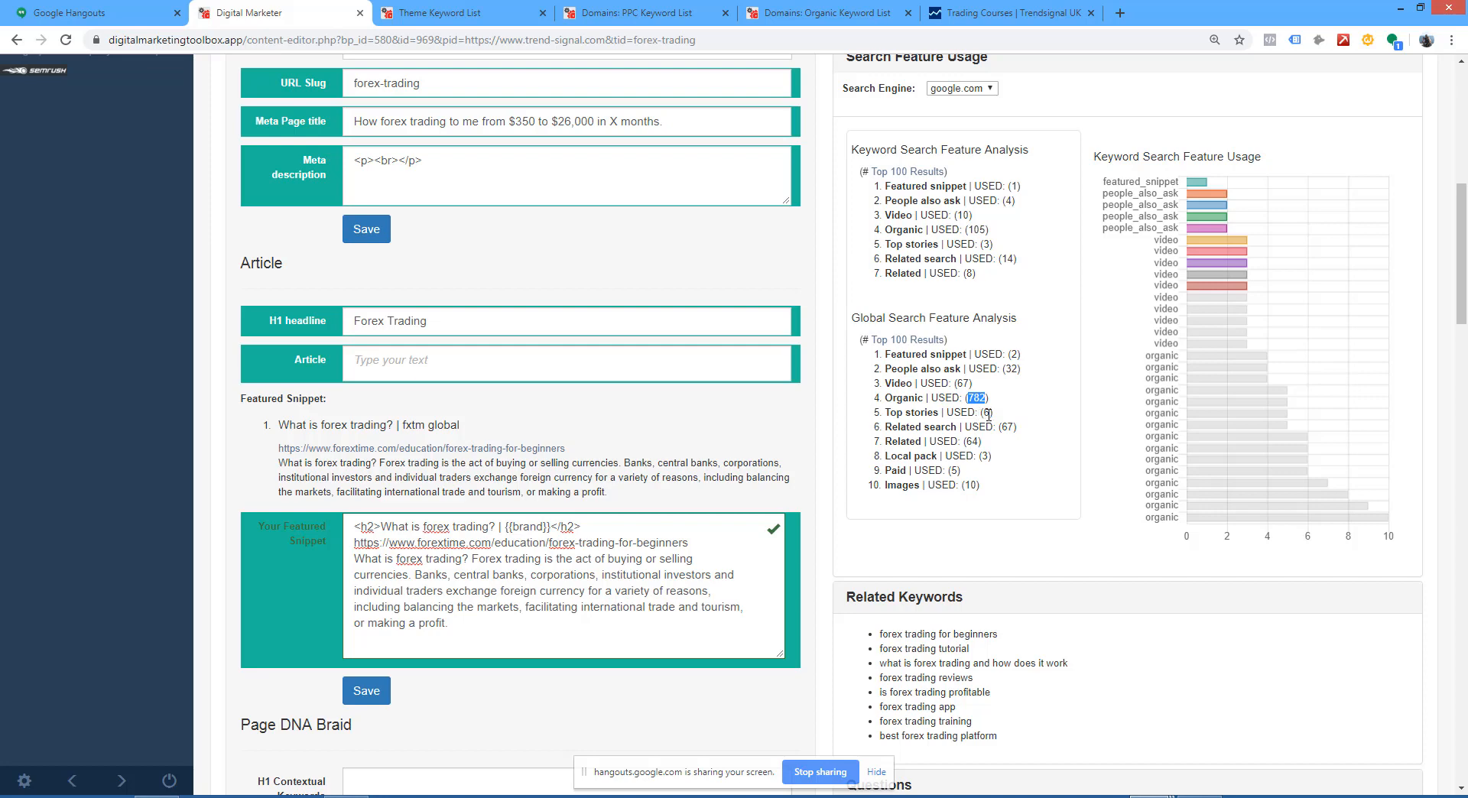
pyautogui.doubleClick(987, 413)
pyautogui.moveTo(992, 456); pyautogui.dragTo(976, 456)
pyautogui.scroll(3, 986, 459)
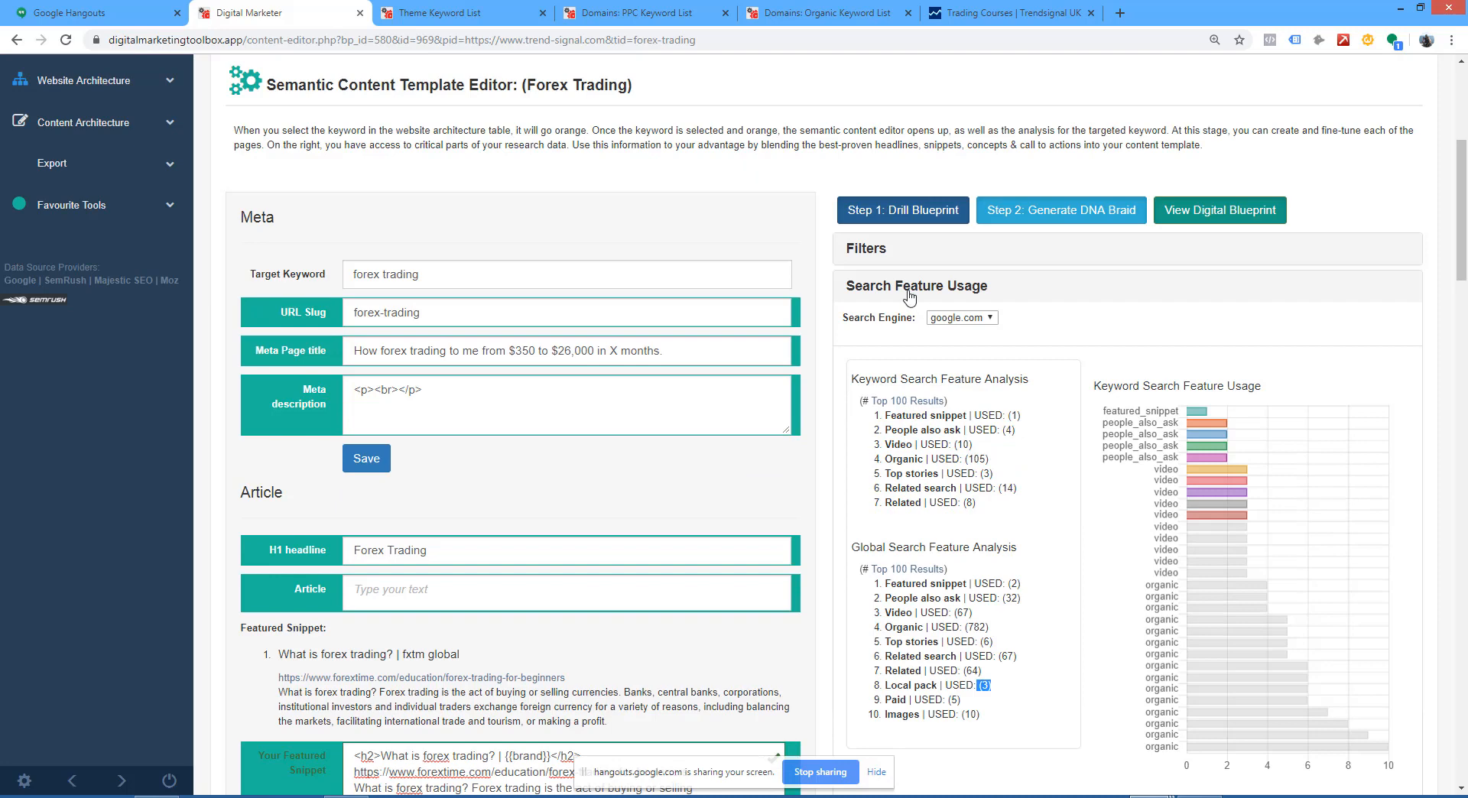
pyautogui.scroll(-1, 908, 297)
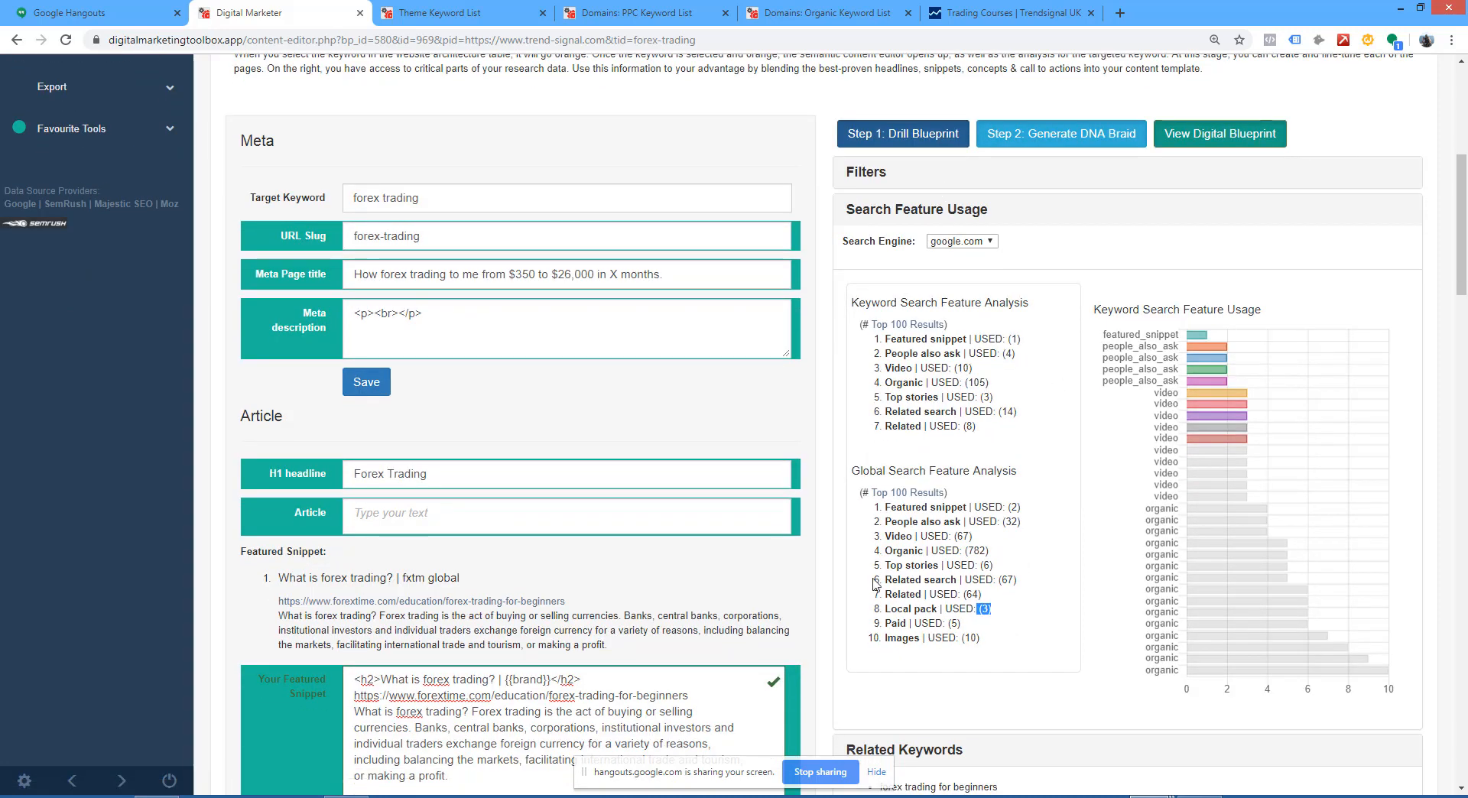
# Step: Collapse Search Feature Usage and copy all related keywords into the Article field as a bulleted list
pyautogui.click(921, 219)
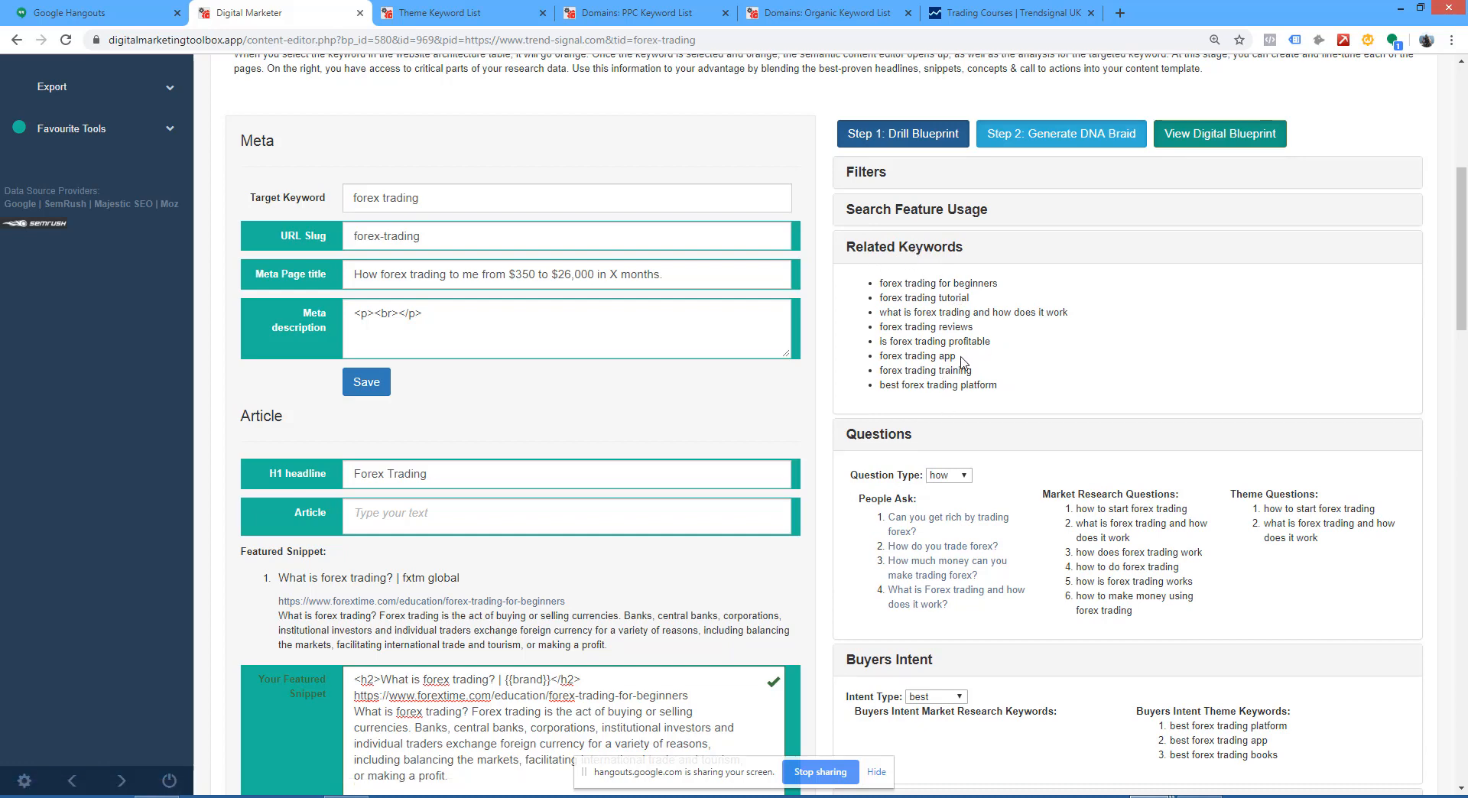
pyautogui.moveTo(1002, 386); pyautogui.dragTo(880, 283)
pyautogui.write('forex trading for beginners forex trading tutorial what is forex trading and how does it work forex trading reviews is forex trading profitable forex trading app forex trading training best forex trading platform')
pyautogui.moveTo(491, 684); pyautogui.dragTo(381, 514)
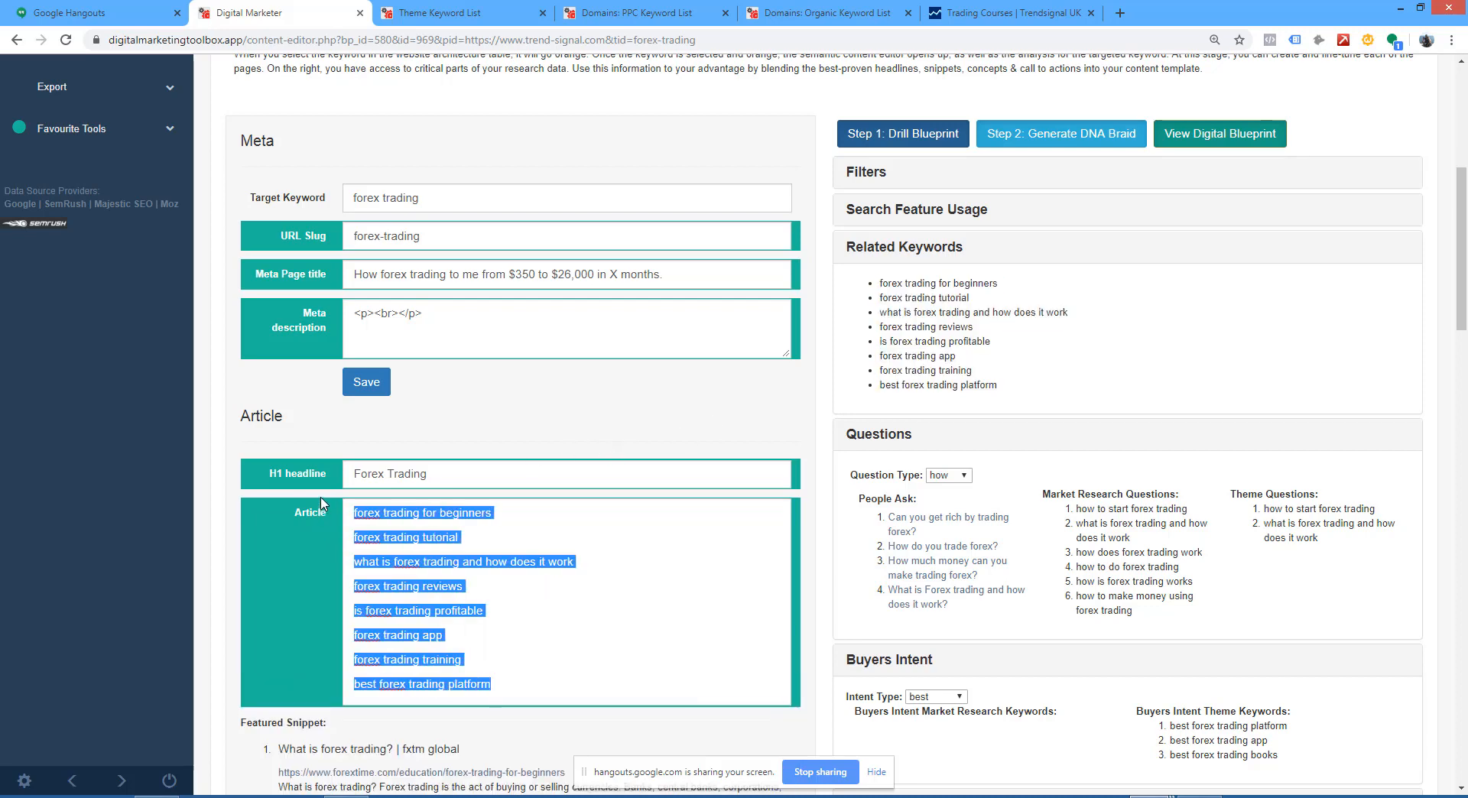
pyautogui.click(512, 481)
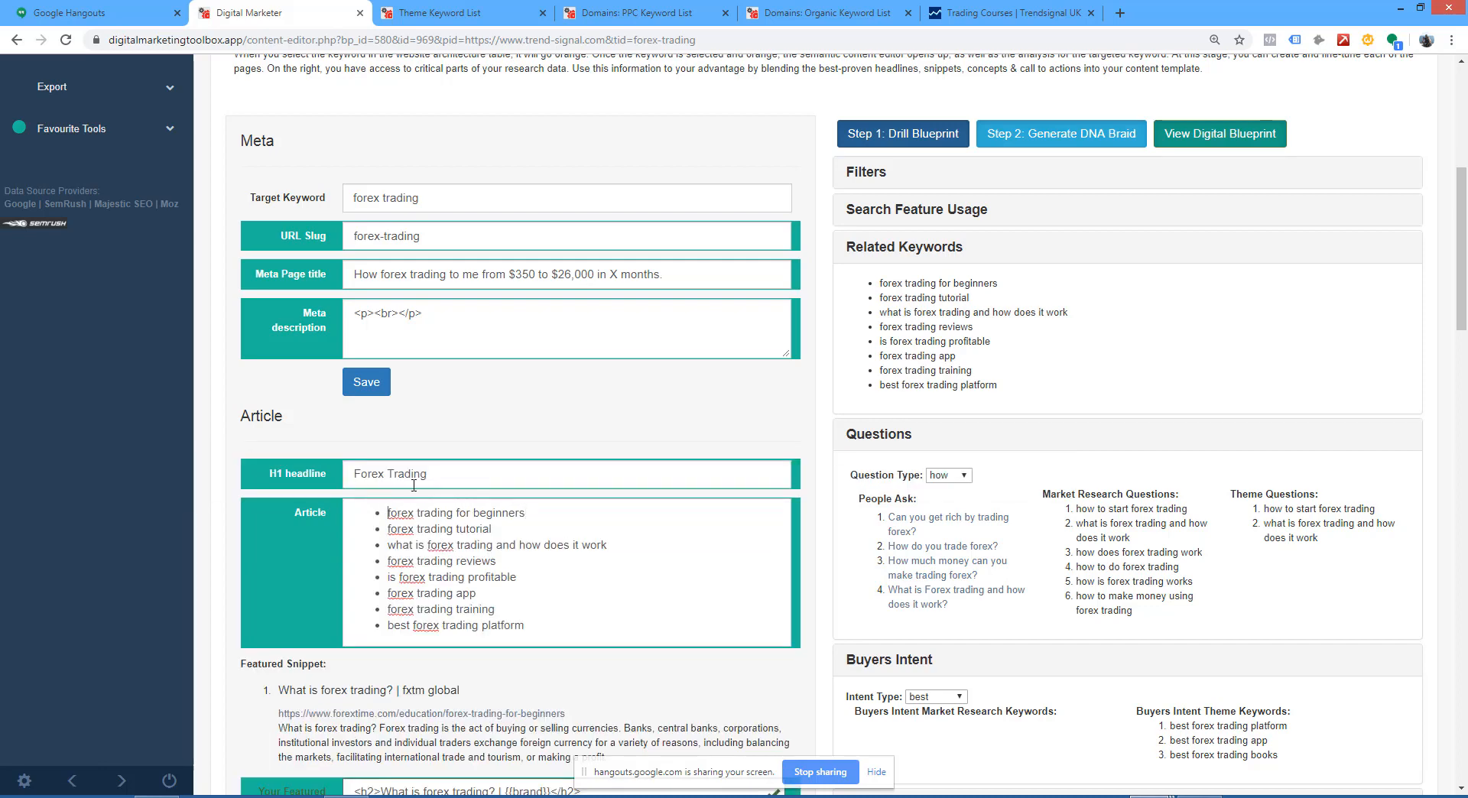
pyautogui.press('Return')
pyautogui.press('Return')
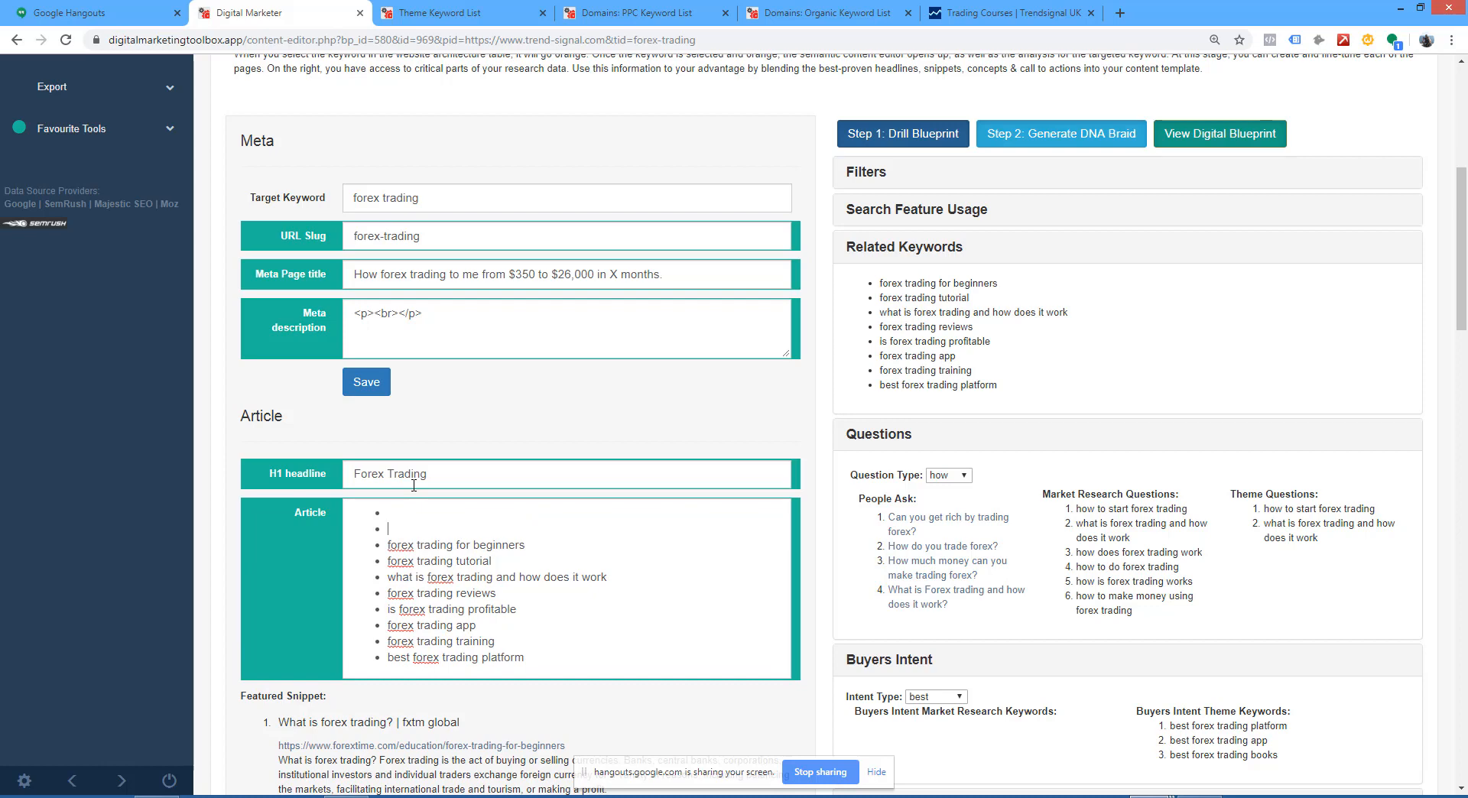
pyautogui.click(408, 520)
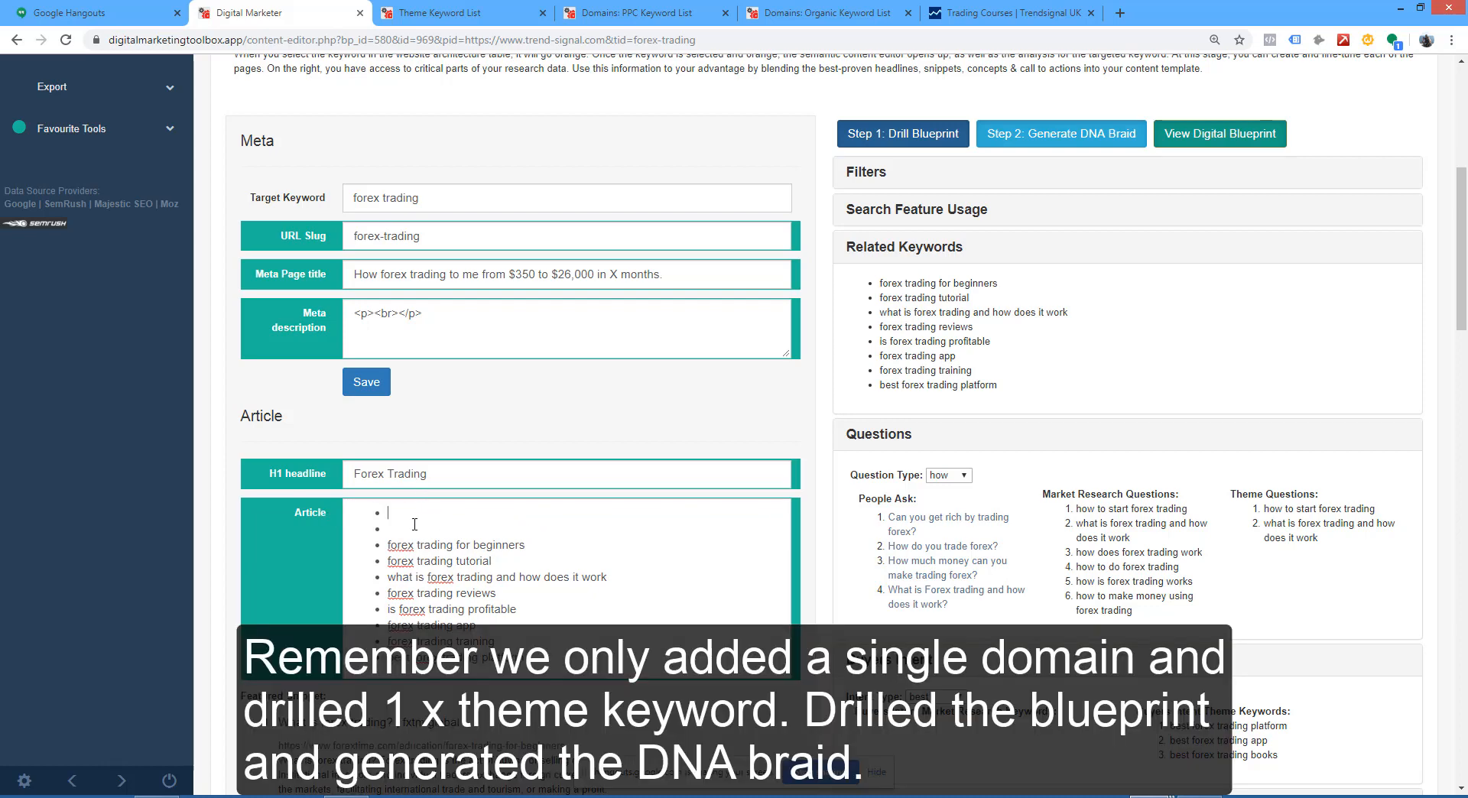
pyautogui.press('Delete')
pyautogui.press('Delete')
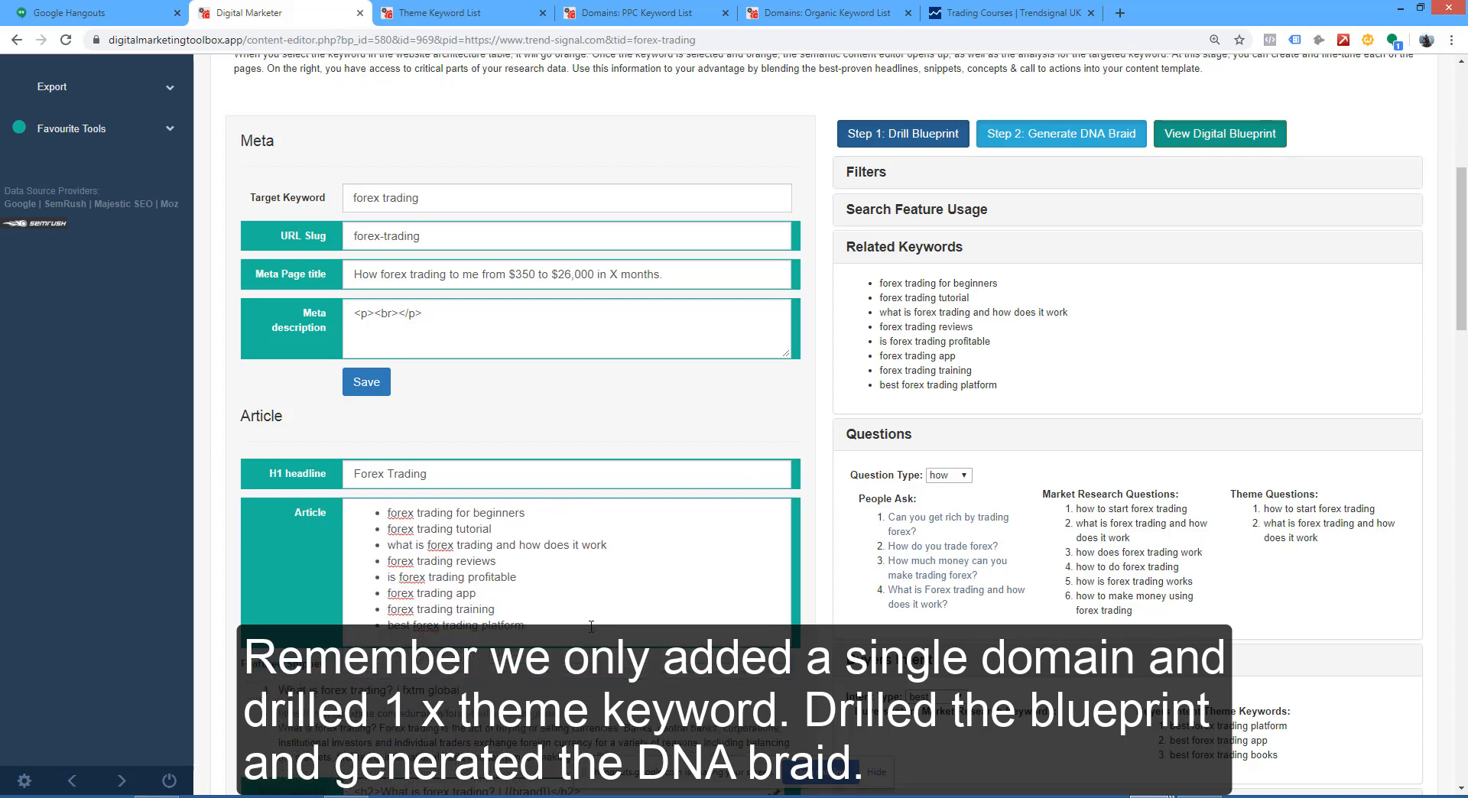
# Step: Copy the People Ask questions below the keyword list in the Article field, with a bold heading and the entries as a numbered list
pyautogui.scroll(-3, 888, 493)
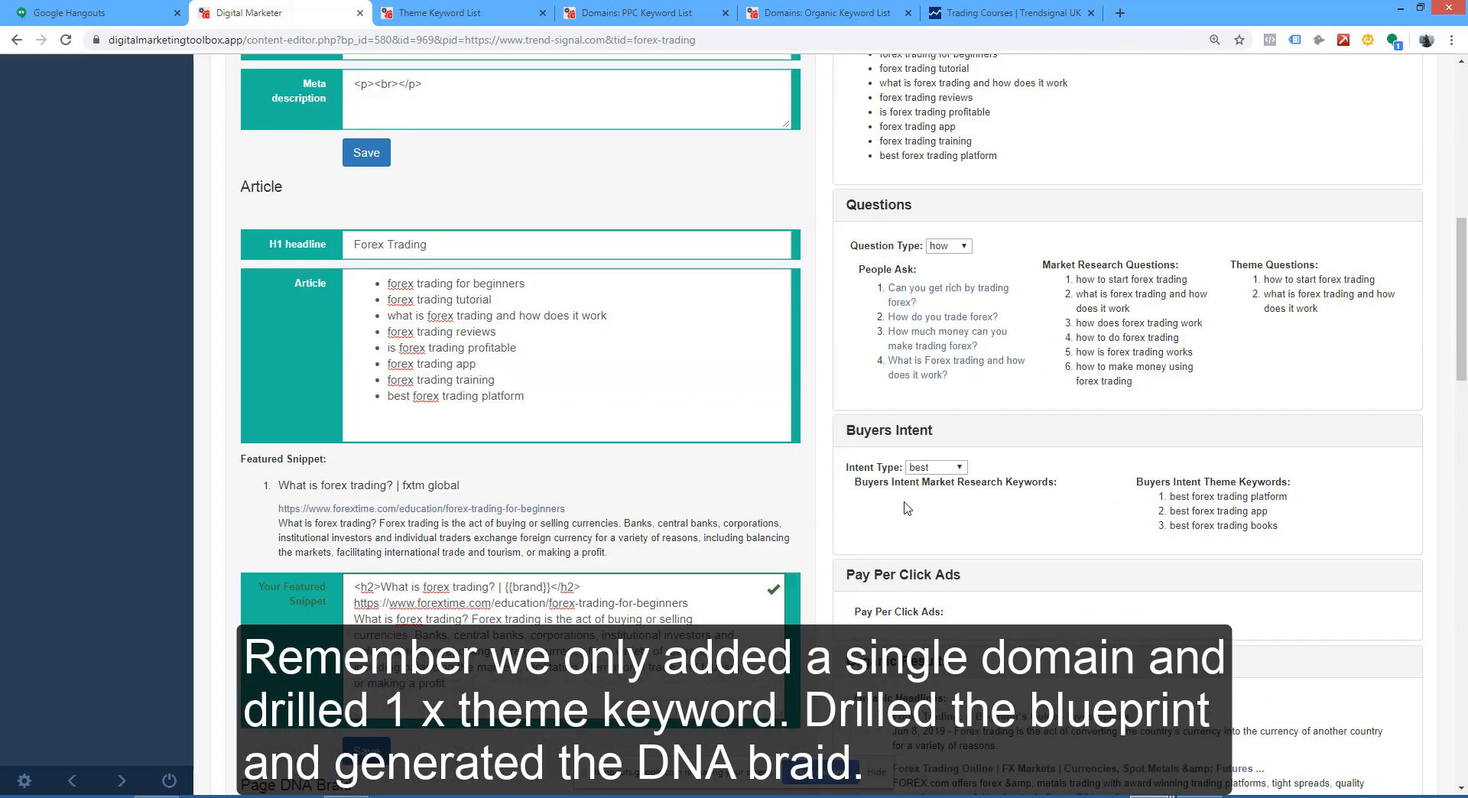
pyautogui.moveTo(953, 380); pyautogui.dragTo(341, 425)
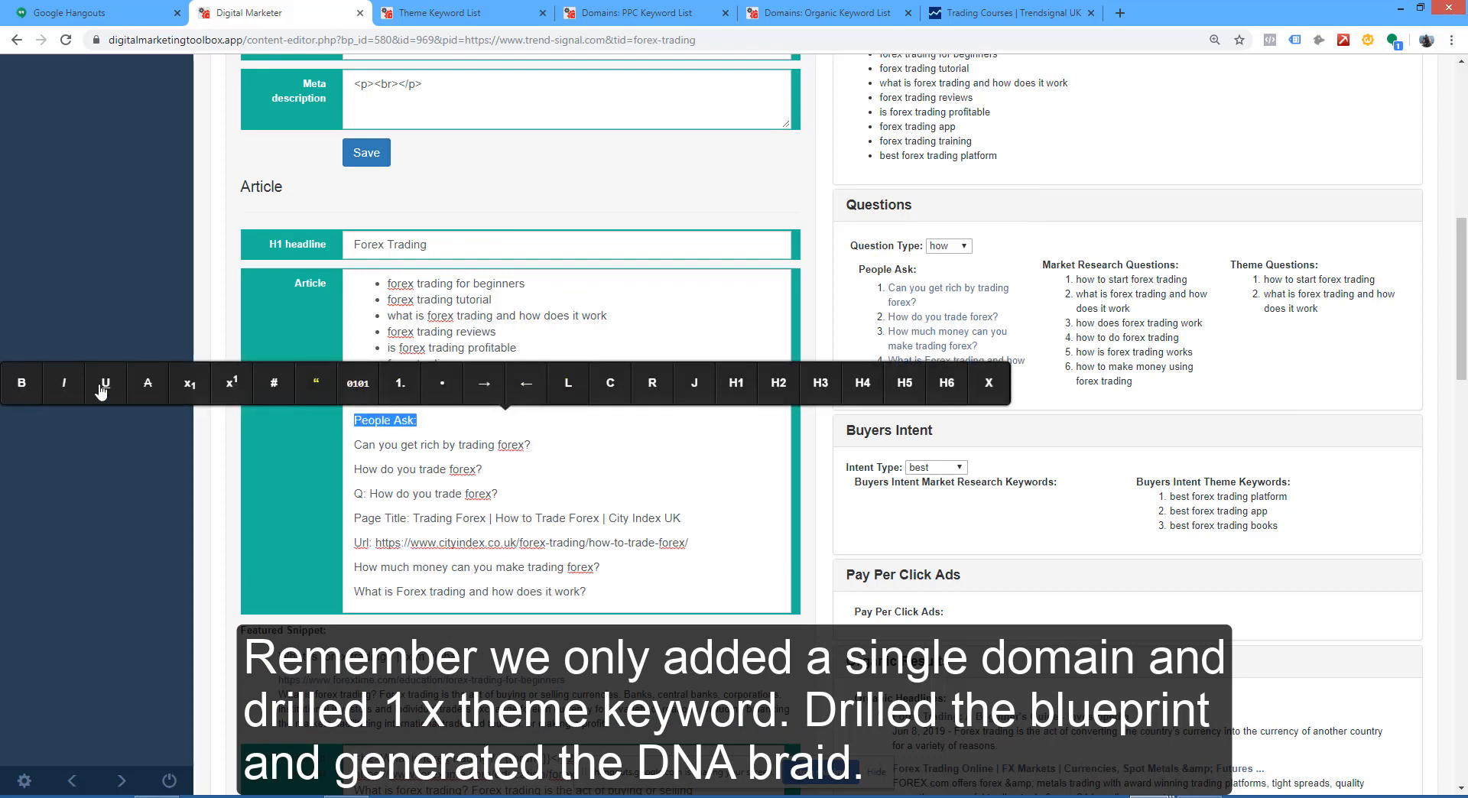
pyautogui.click(21, 384)
pyautogui.moveTo(586, 593); pyautogui.dragTo(351, 445)
pyautogui.click(461, 408)
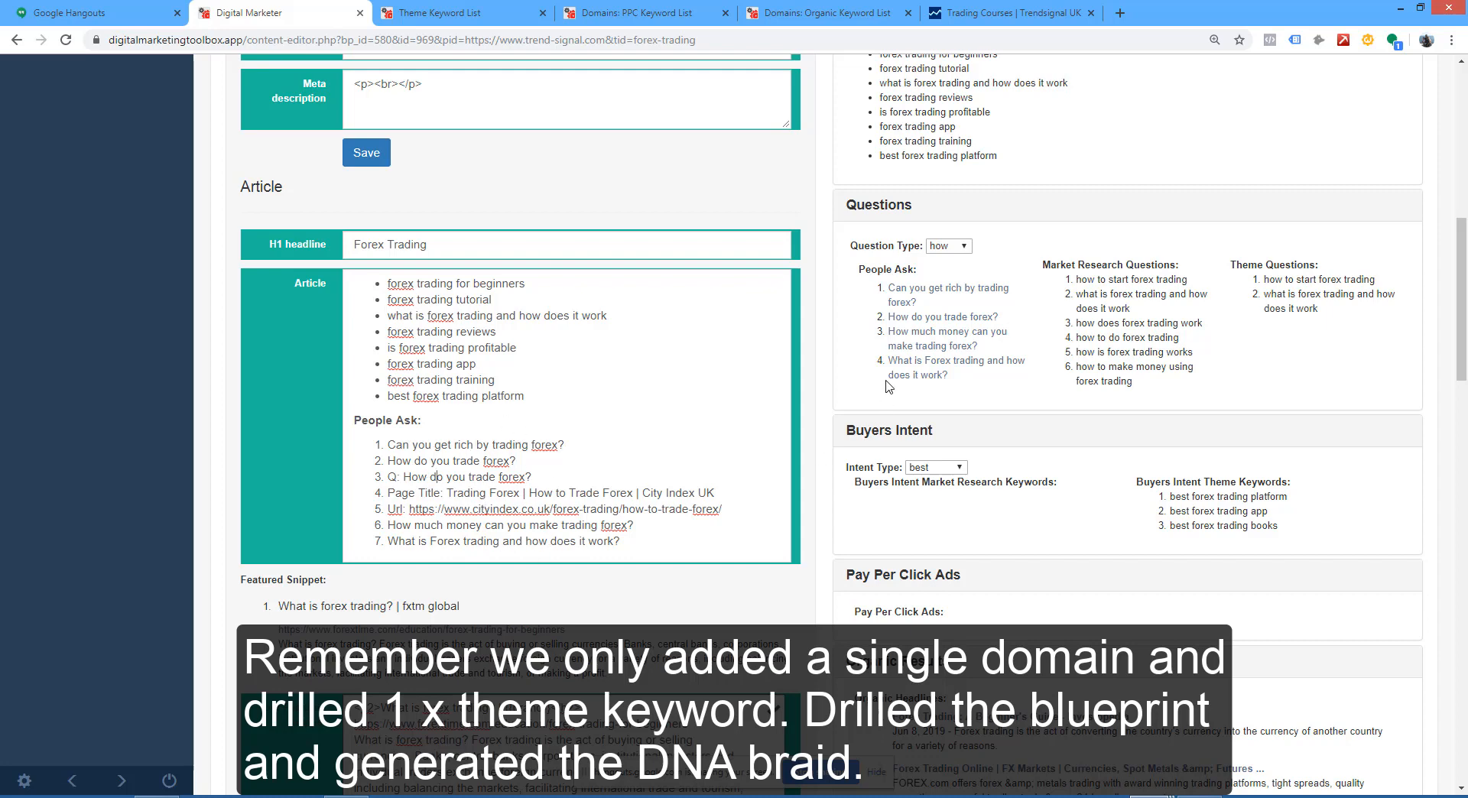
# Step: Check the research questions for the what and when question types
pyautogui.click(948, 246)
pyautogui.click(955, 273)
pyautogui.click(950, 245)
pyautogui.click(956, 287)
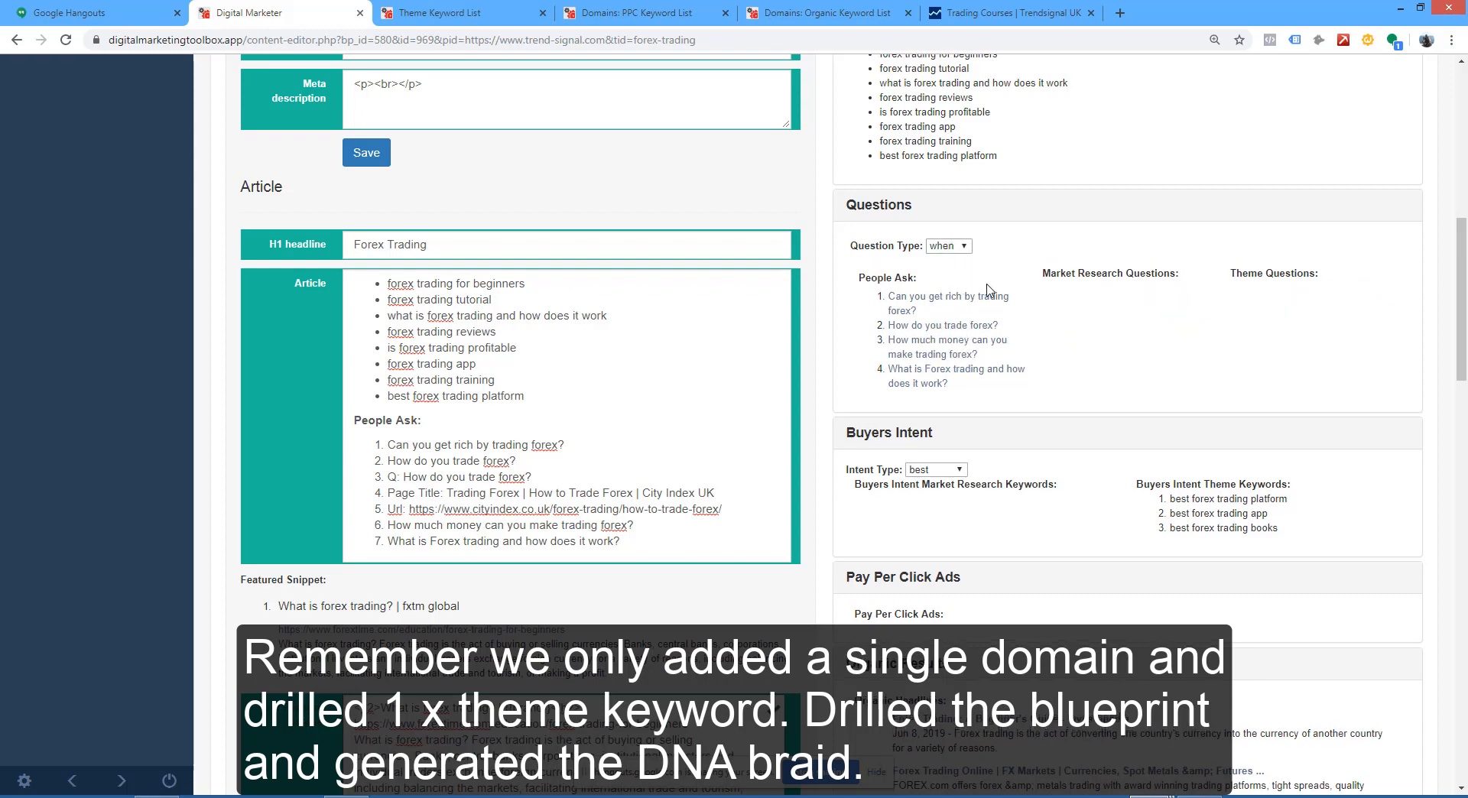
# Step: Set the analysis results filter to 150 rows and collapse the filters
pyautogui.scroll(7, 991, 289)
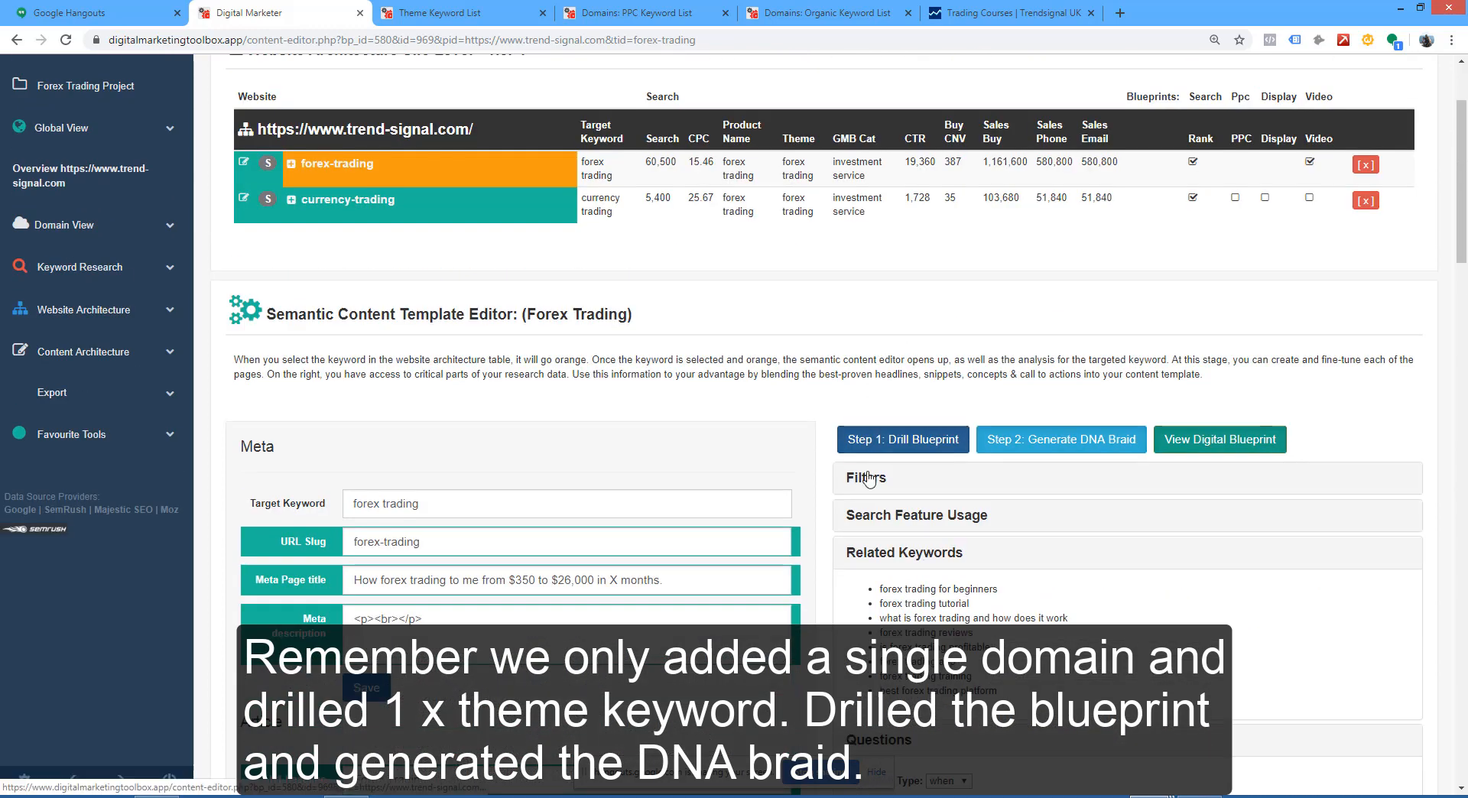
pyautogui.click(870, 479)
pyautogui.moveTo(879, 569); pyautogui.dragTo(841, 577)
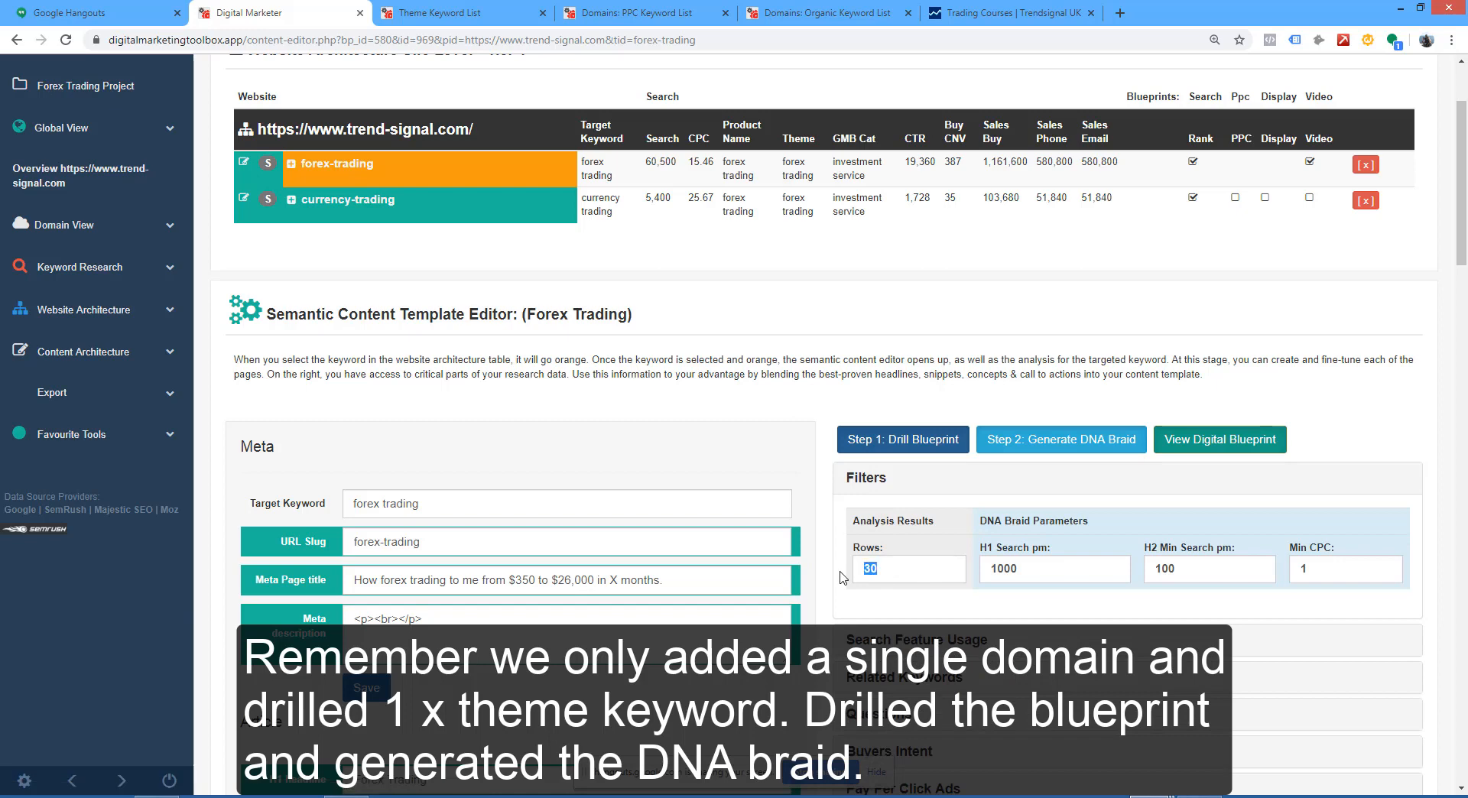
pyautogui.write('150')
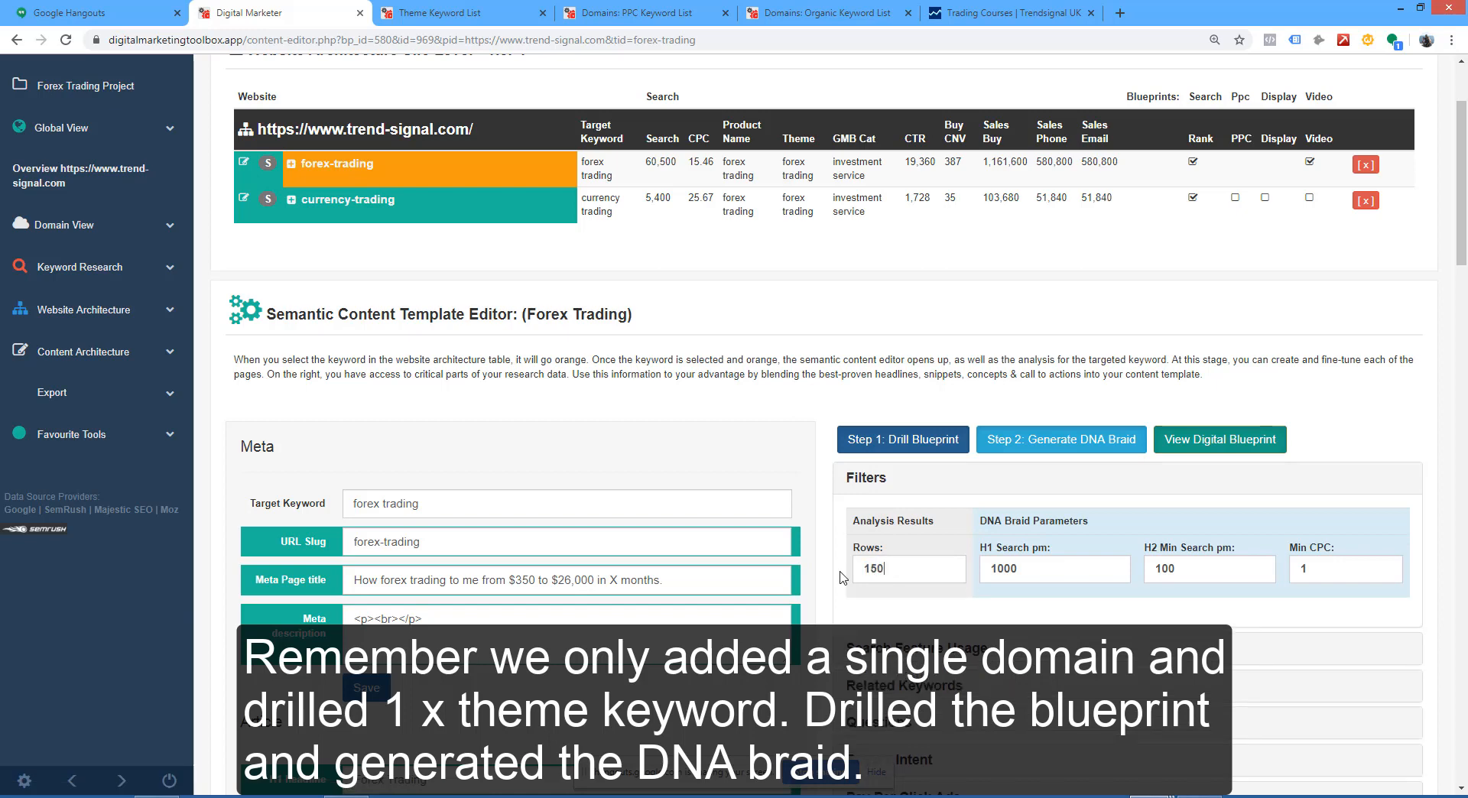
pyautogui.click(880, 483)
# Step: Expand the Questions section again and check the market research and theme questions for the how and can types
pyautogui.scroll(-2, 910, 470)
pyautogui.click(893, 449)
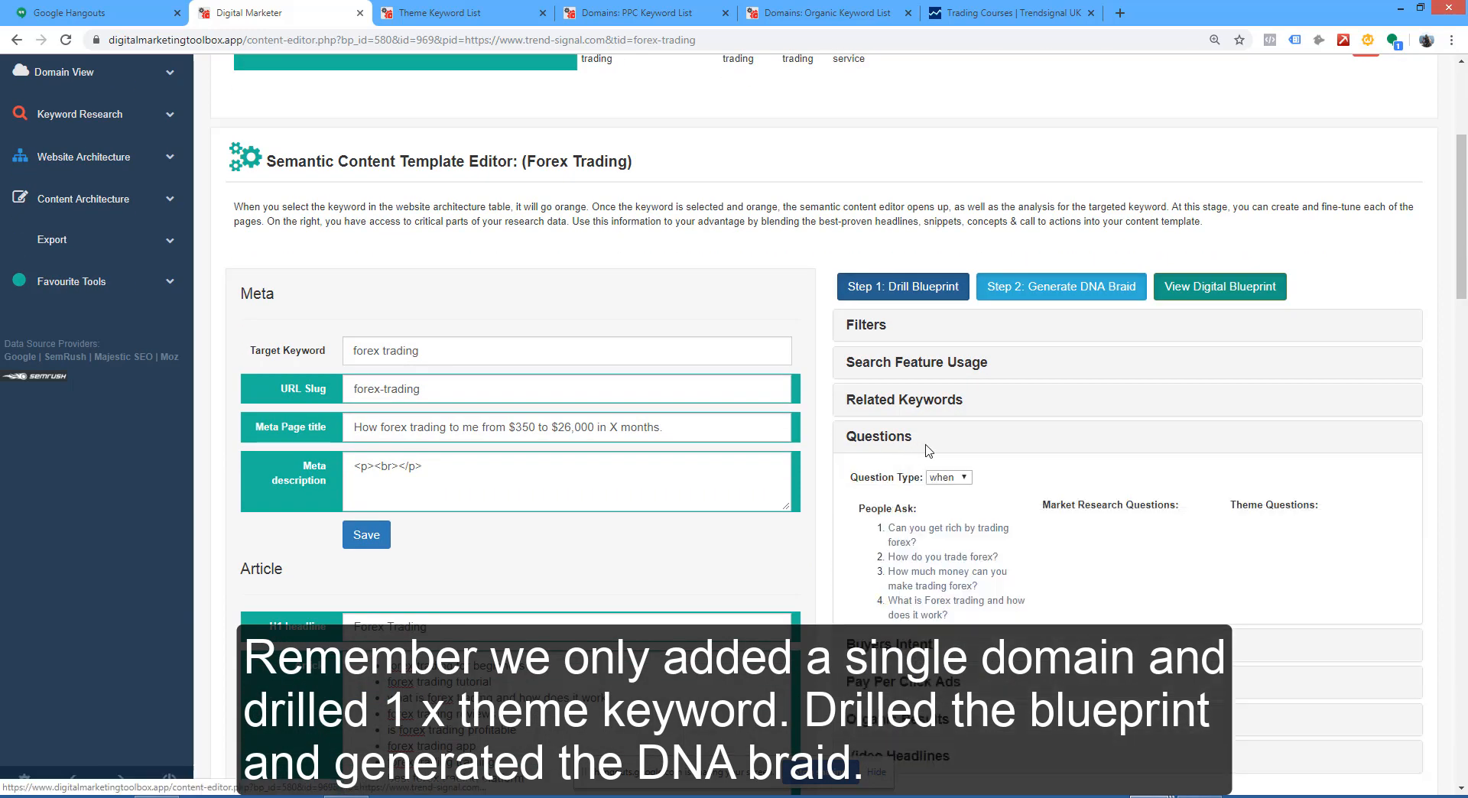
pyautogui.scroll(-2, 956, 344)
pyautogui.click(963, 327)
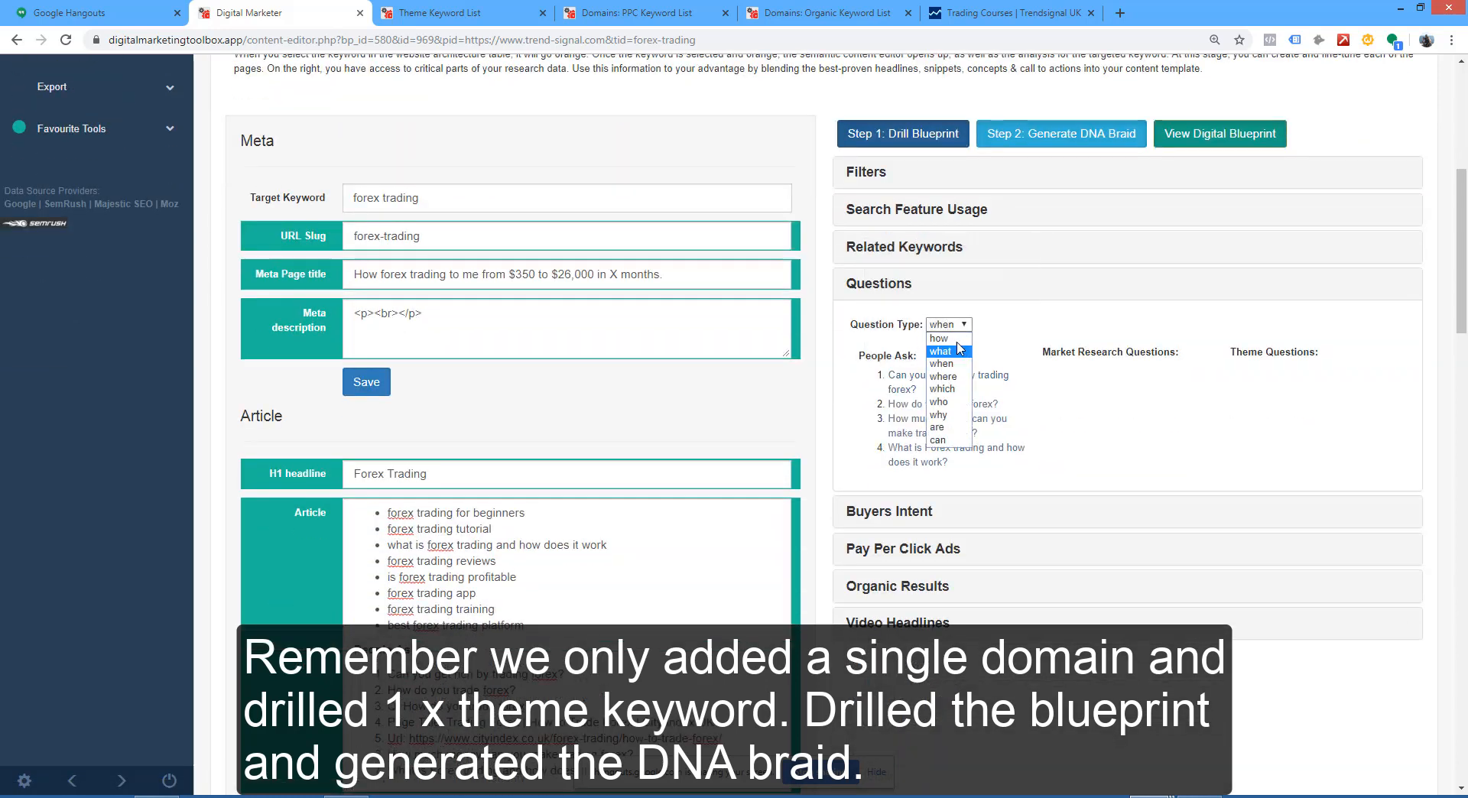
pyautogui.click(945, 341)
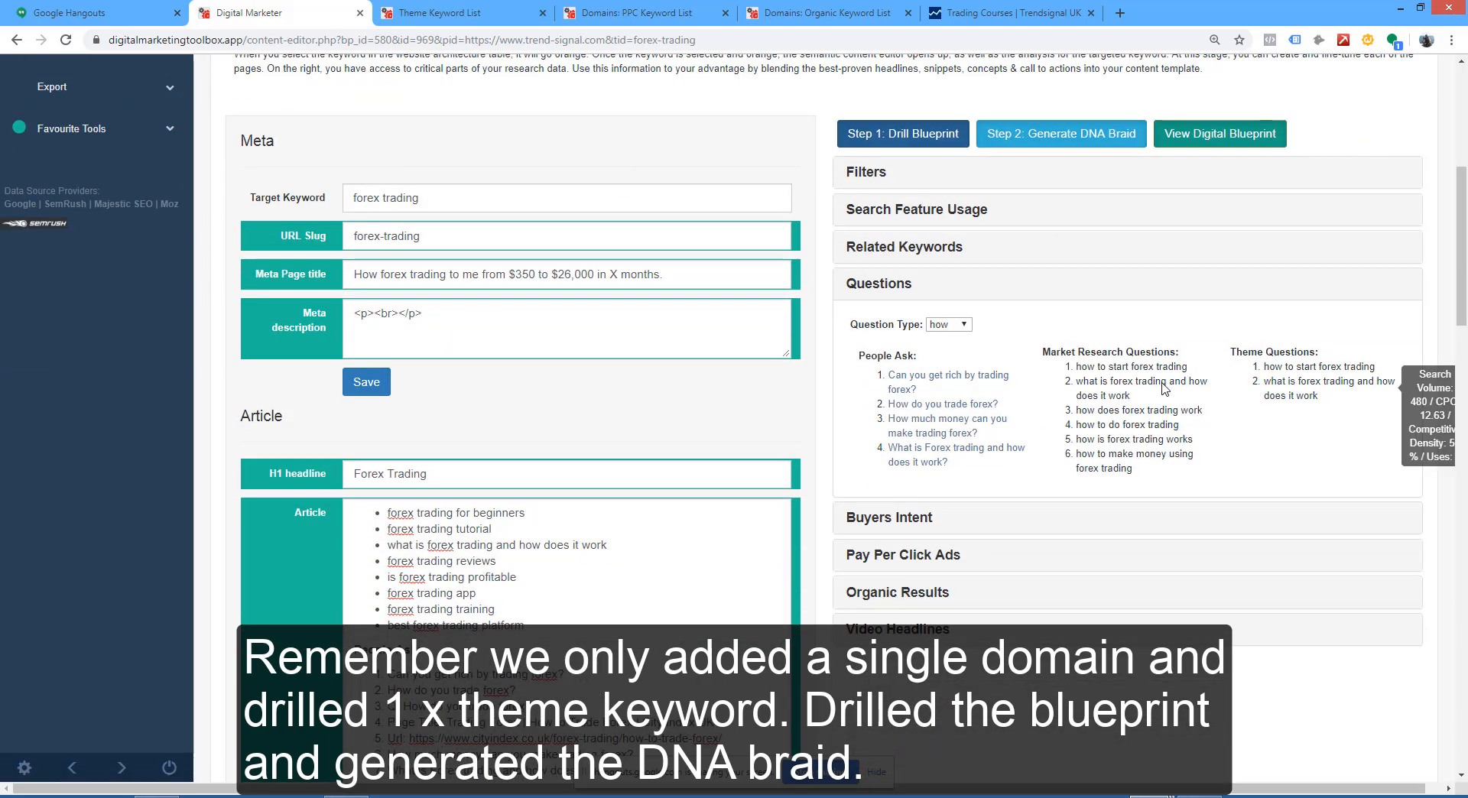
pyautogui.click(949, 324)
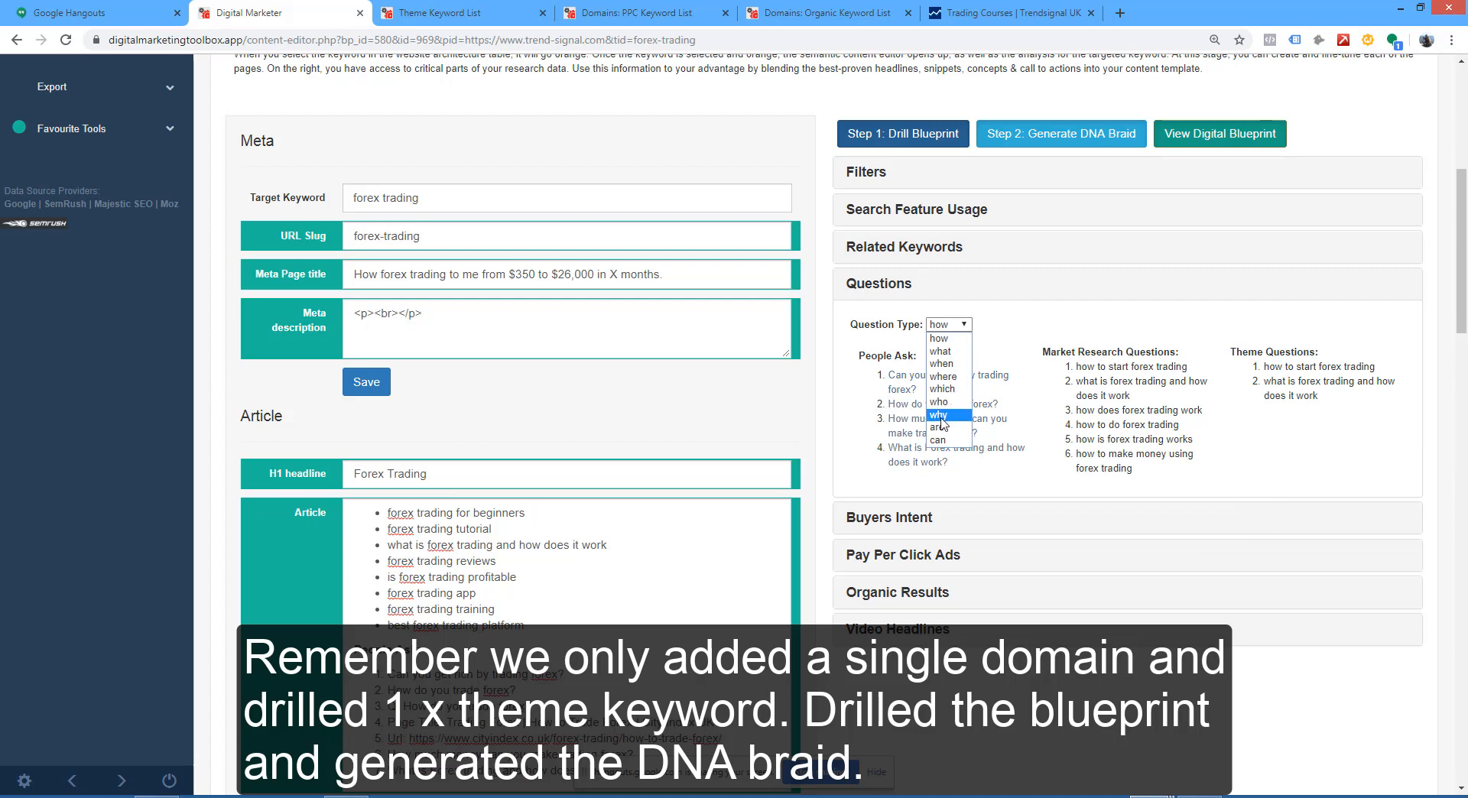
pyautogui.click(939, 440)
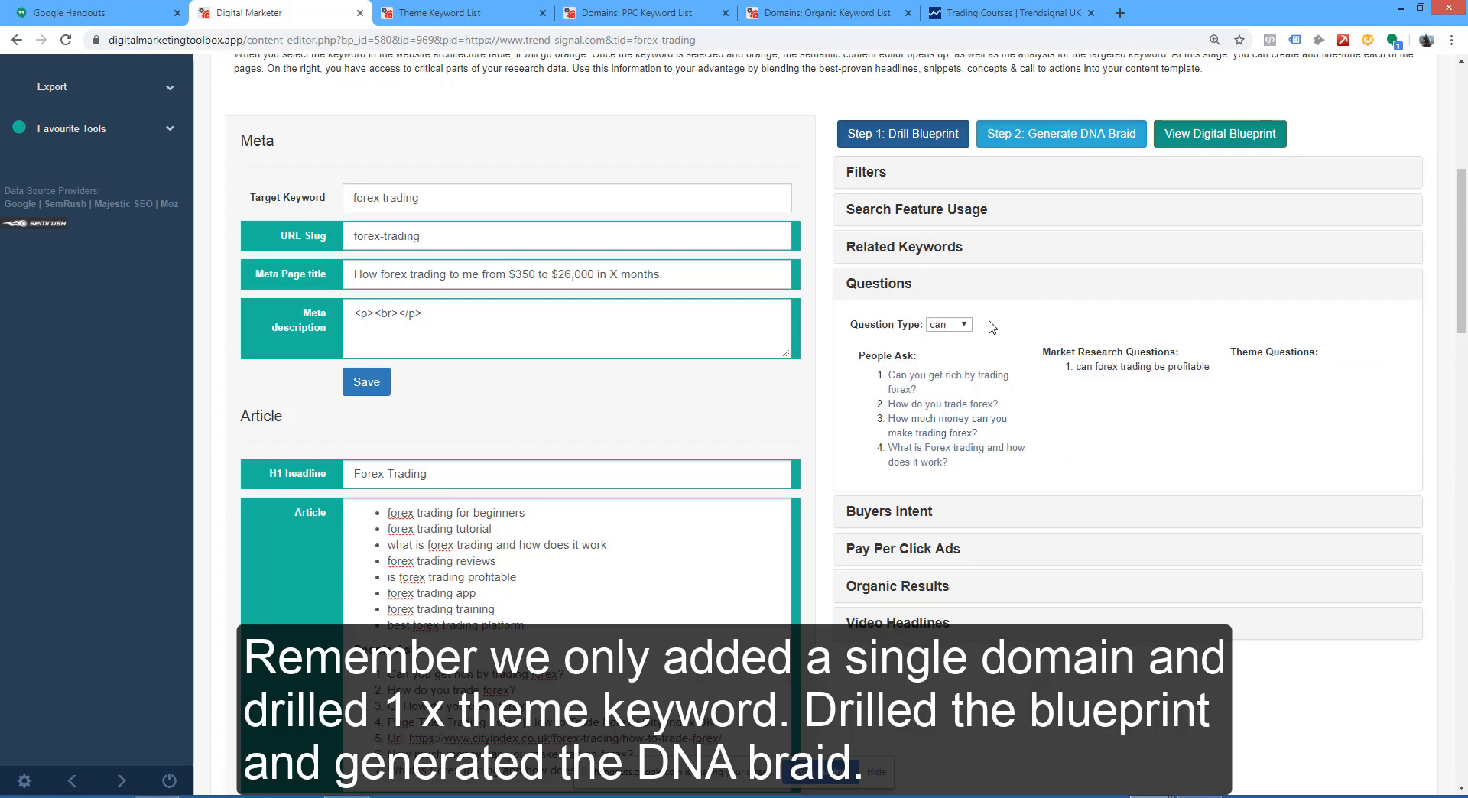
# Step: Swap the Questions section for Buyers Intent and browse its keywords for the buy, service, directions and best intent types
pyautogui.click(879, 289)
pyautogui.click(898, 331)
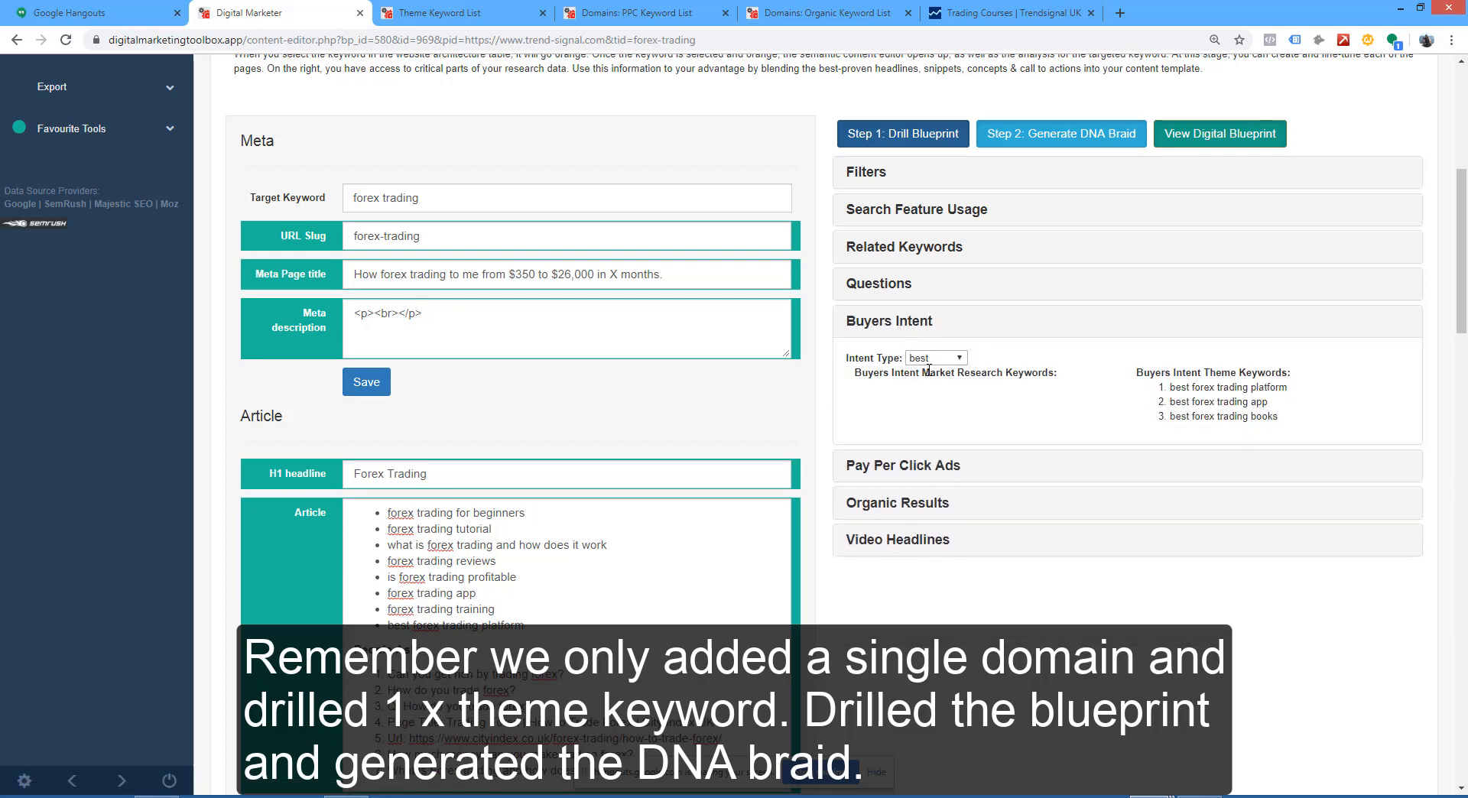
pyautogui.click(943, 361)
pyautogui.click(934, 384)
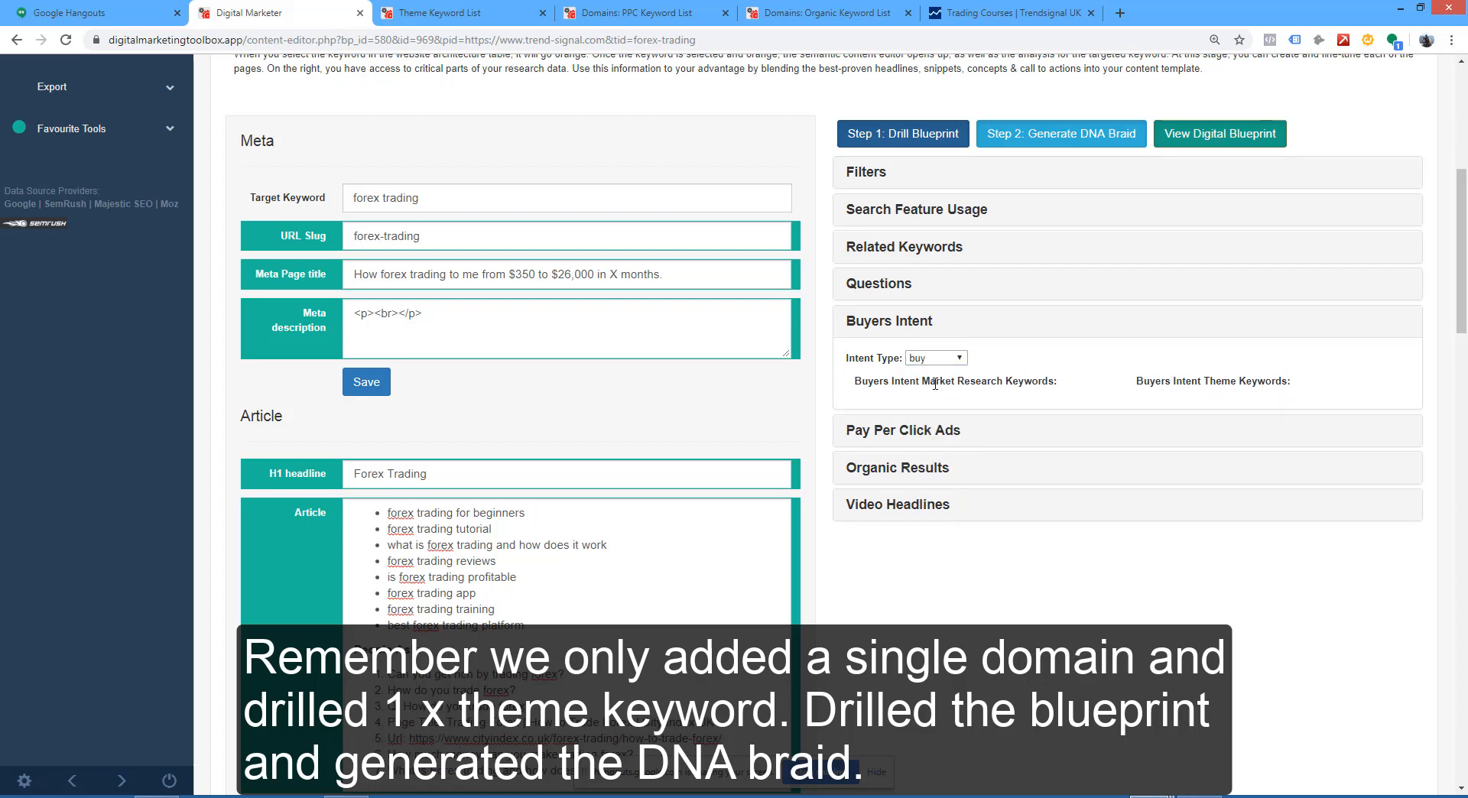
pyautogui.click(945, 357)
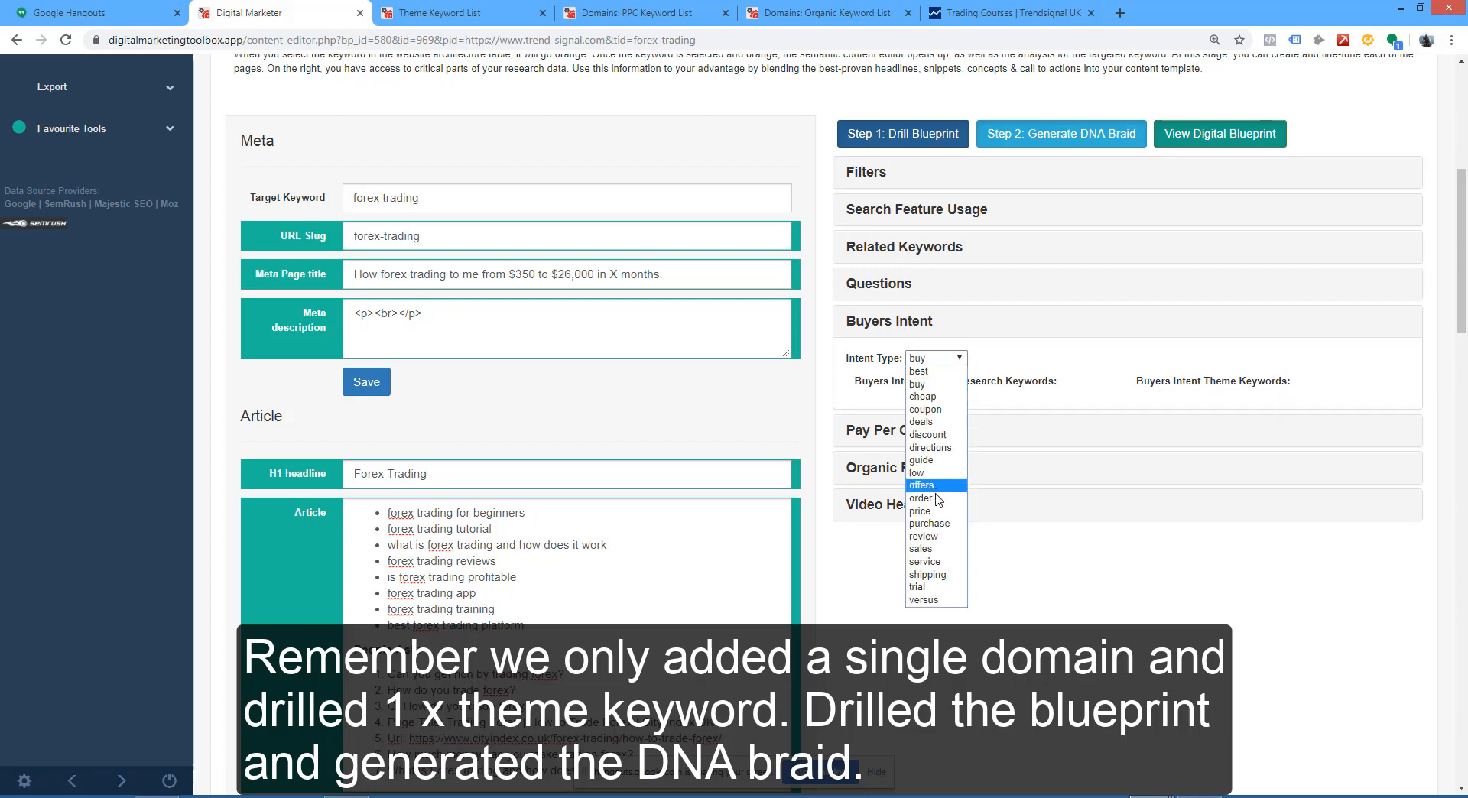
pyautogui.click(938, 564)
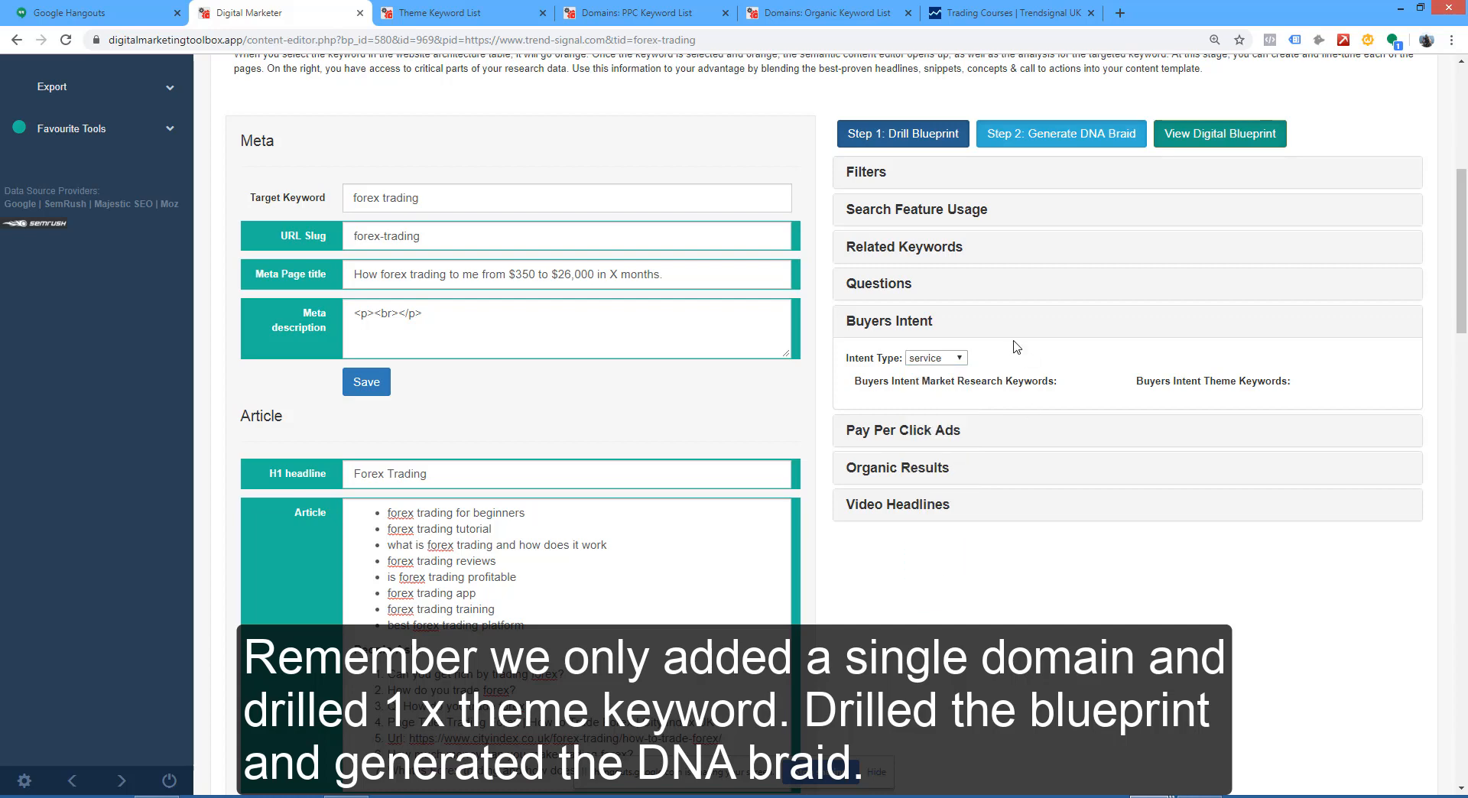
pyautogui.click(935, 358)
pyautogui.click(927, 449)
pyautogui.click(937, 360)
pyautogui.click(933, 373)
# Step: Review the search metrics of the buyers intent theme keywords, highlighting best forex trading platform, and place the cursor in the meta description
pyautogui.moveTo(1275, 395)
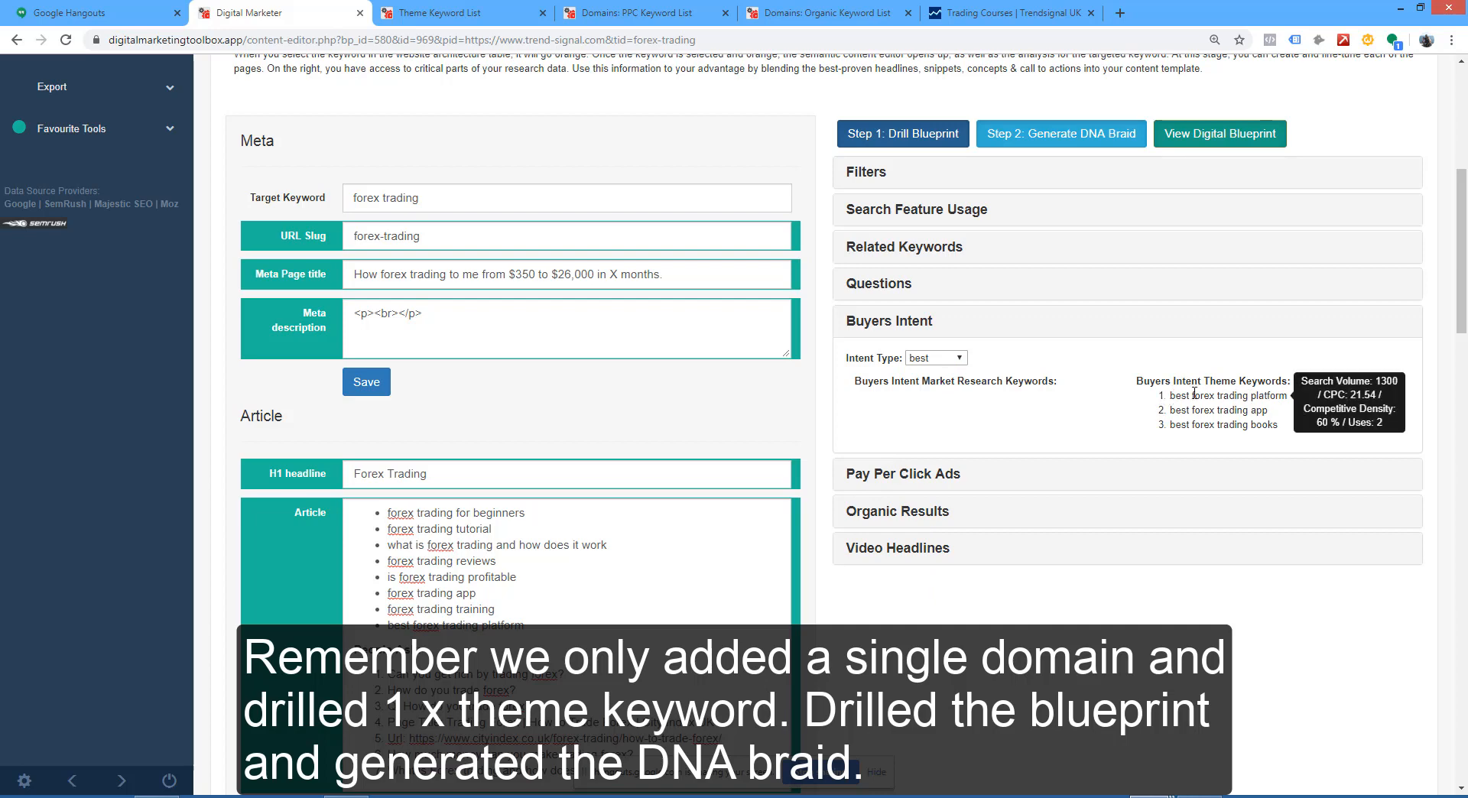
pyautogui.moveTo(1168, 395); pyautogui.dragTo(1285, 392)
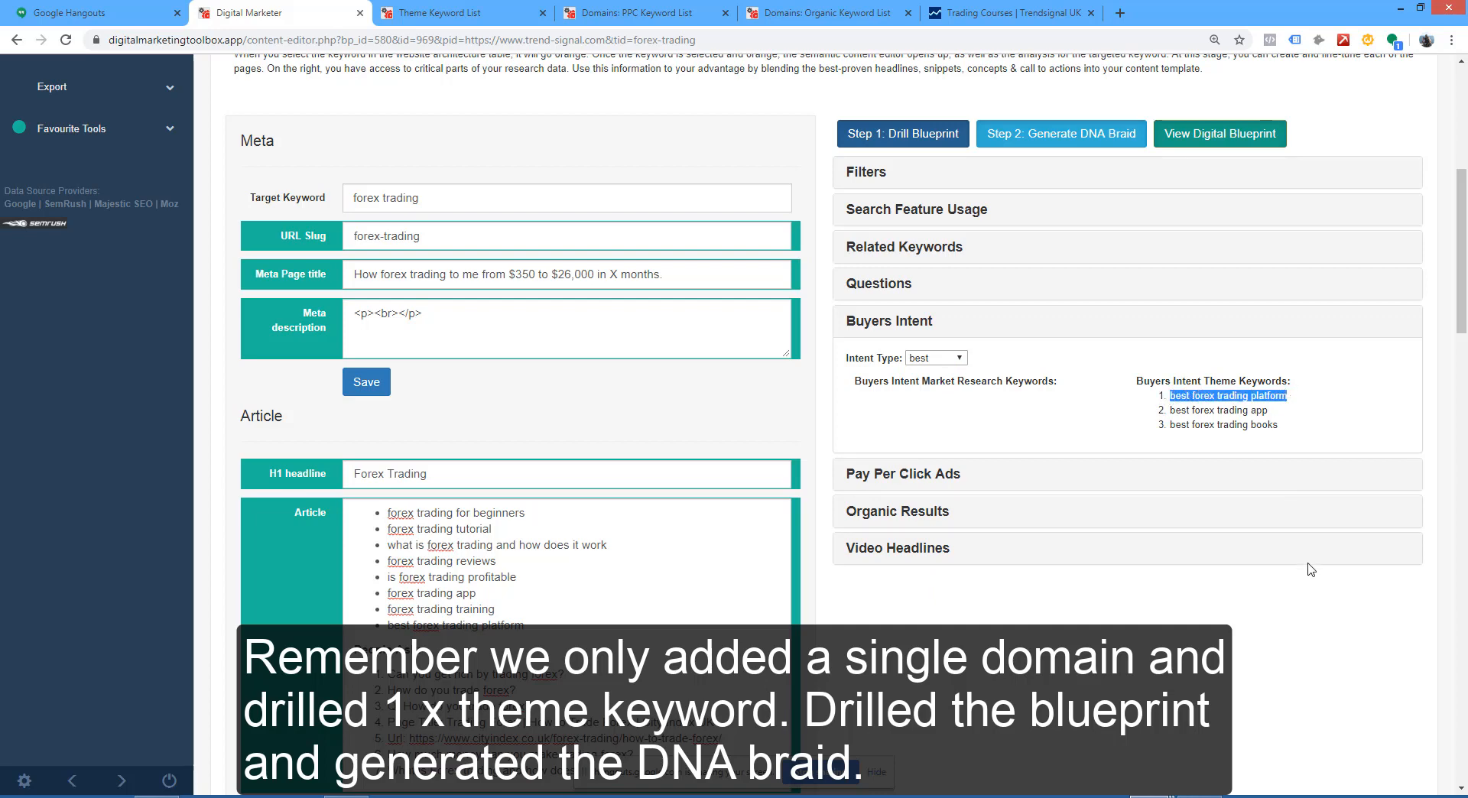
pyautogui.moveTo(1199, 409)
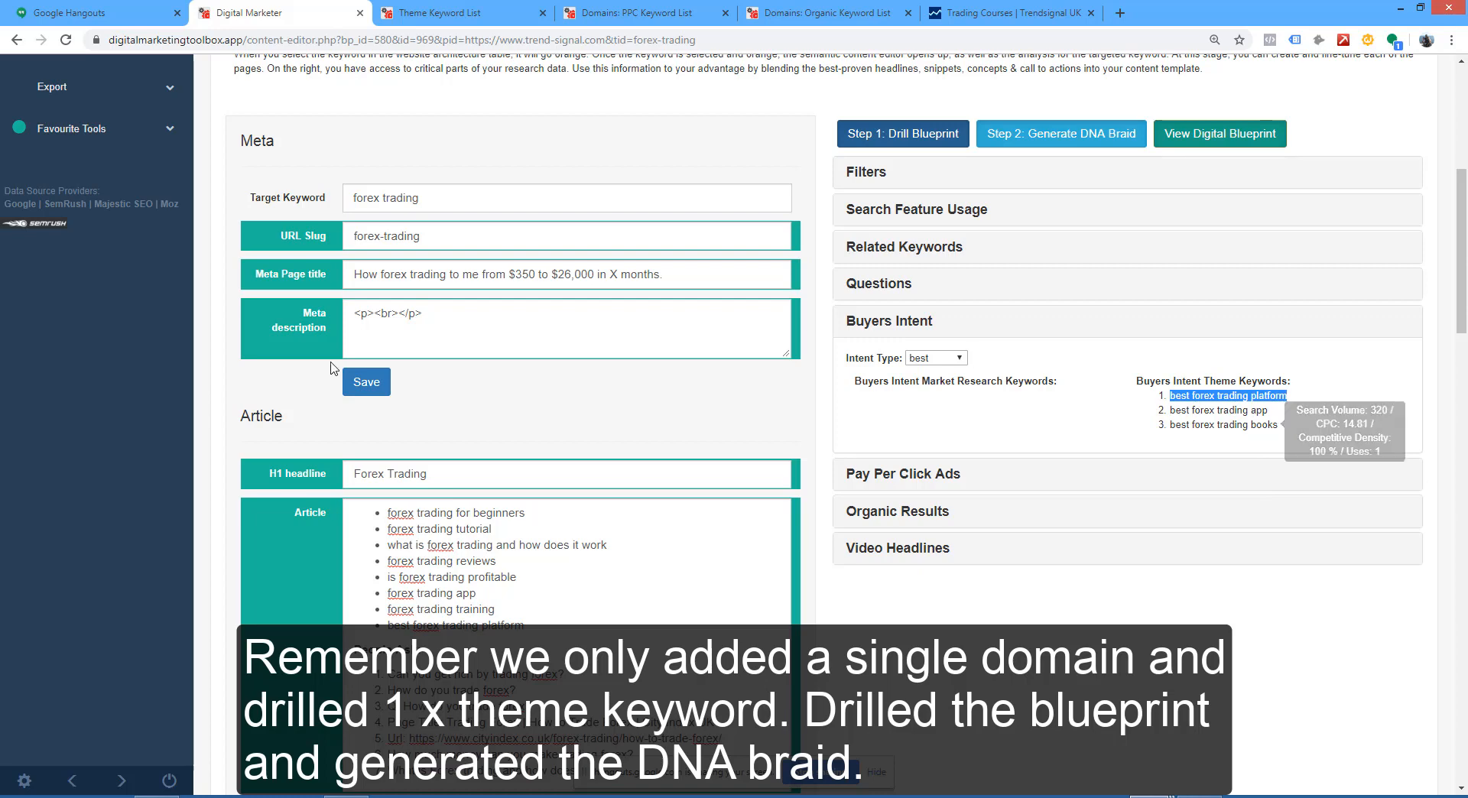
pyautogui.click(405, 314)
# Step: Close Buyers Intent, check the Pay Per Click Ads section and expand the Organic Results headlines
pyautogui.scroll(-2, 590, 305)
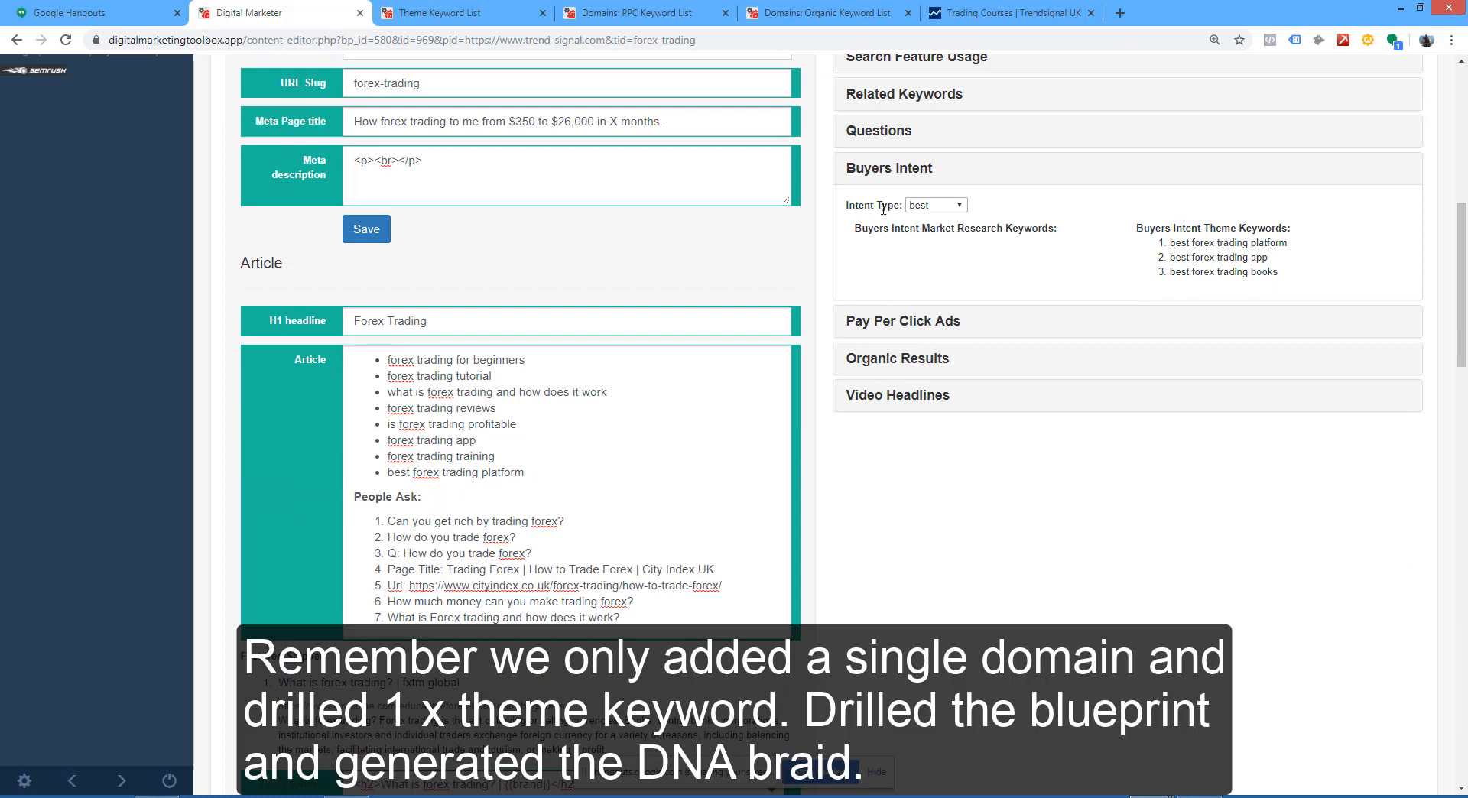
pyautogui.click(875, 175)
pyautogui.click(890, 207)
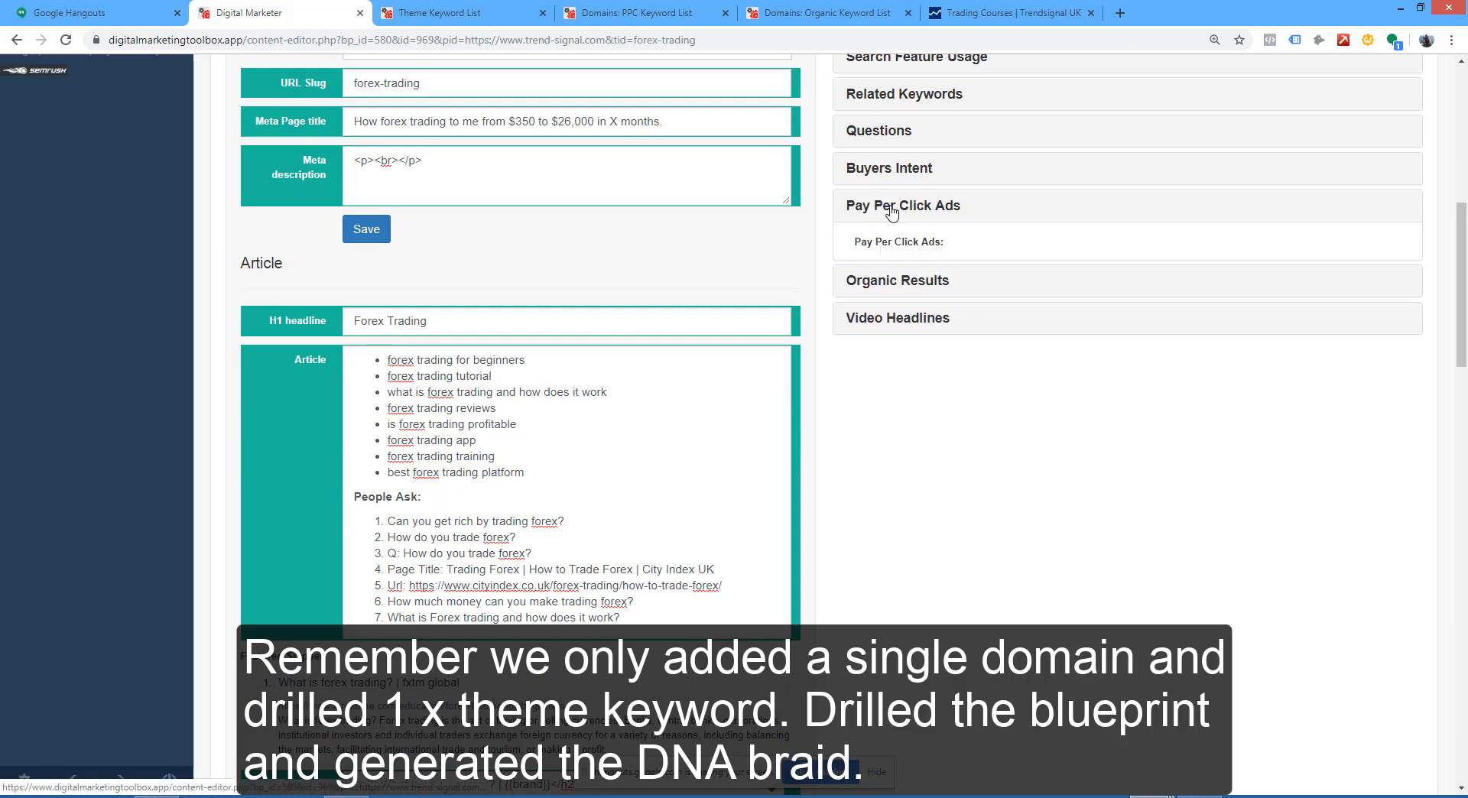
pyautogui.click(891, 208)
pyautogui.click(891, 244)
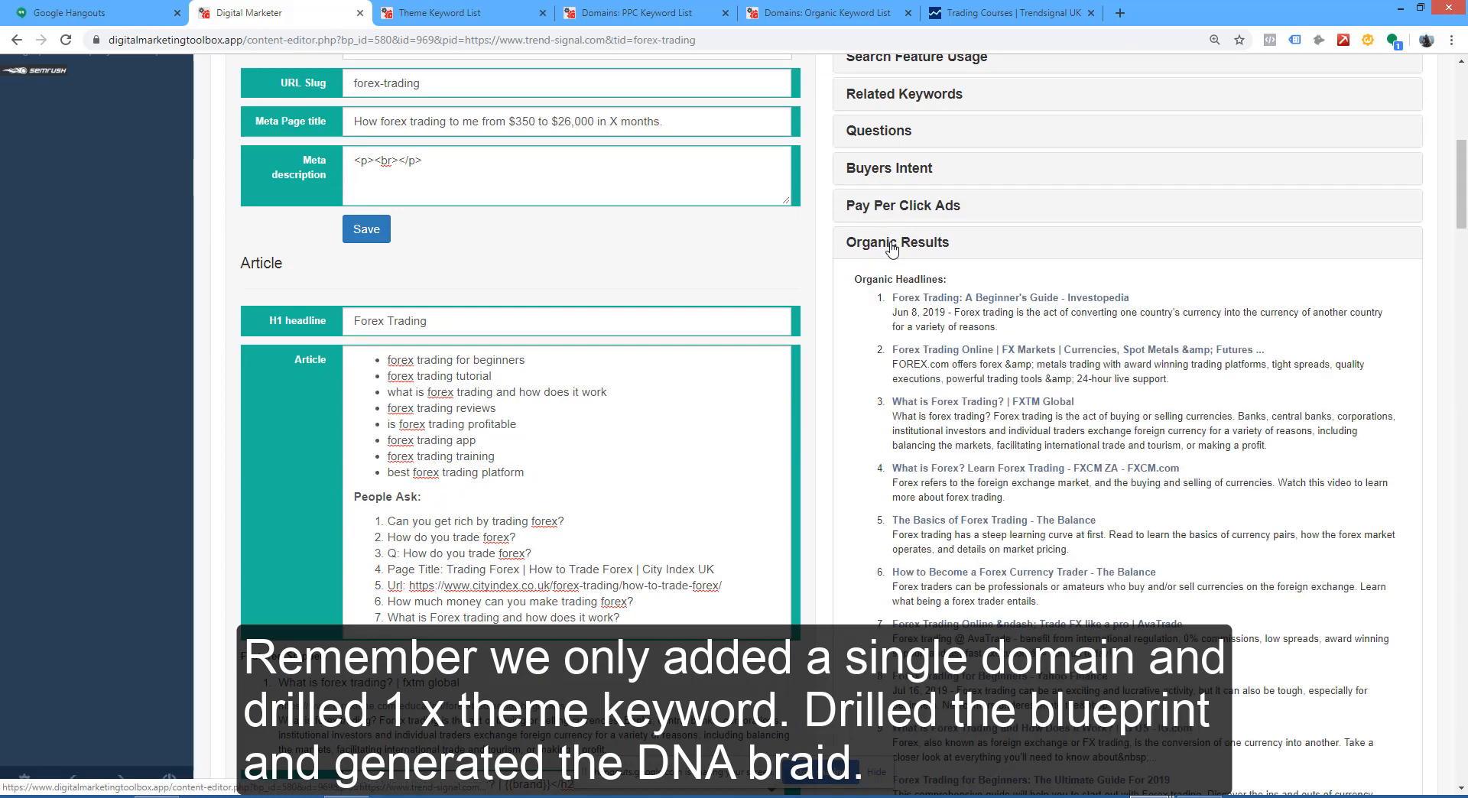
# Step: Open the Investopedia organic result "Forex Trading: A Beginner's Guide" and look through the article
pyautogui.scroll(-2, 991, 279)
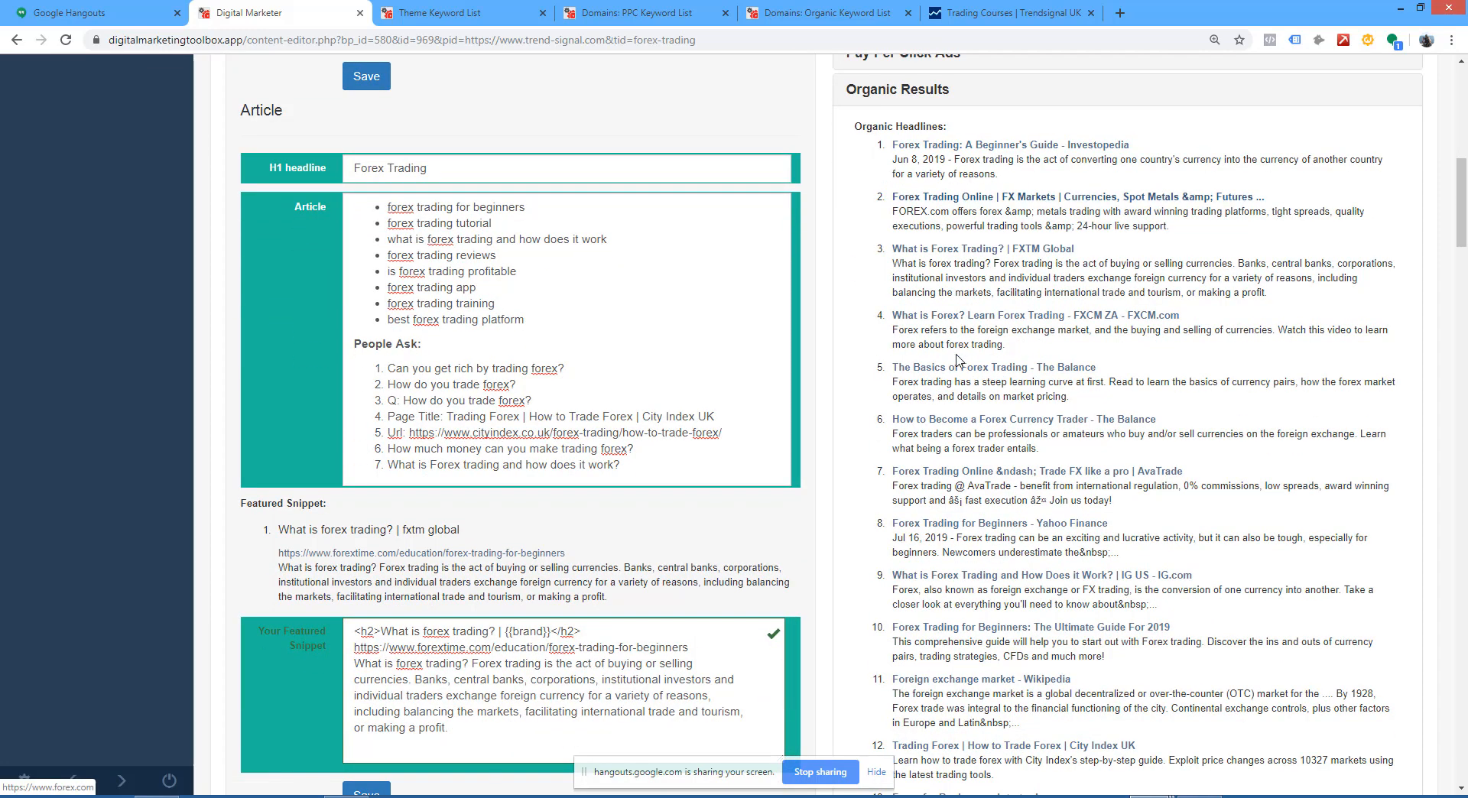
pyautogui.click(992, 144)
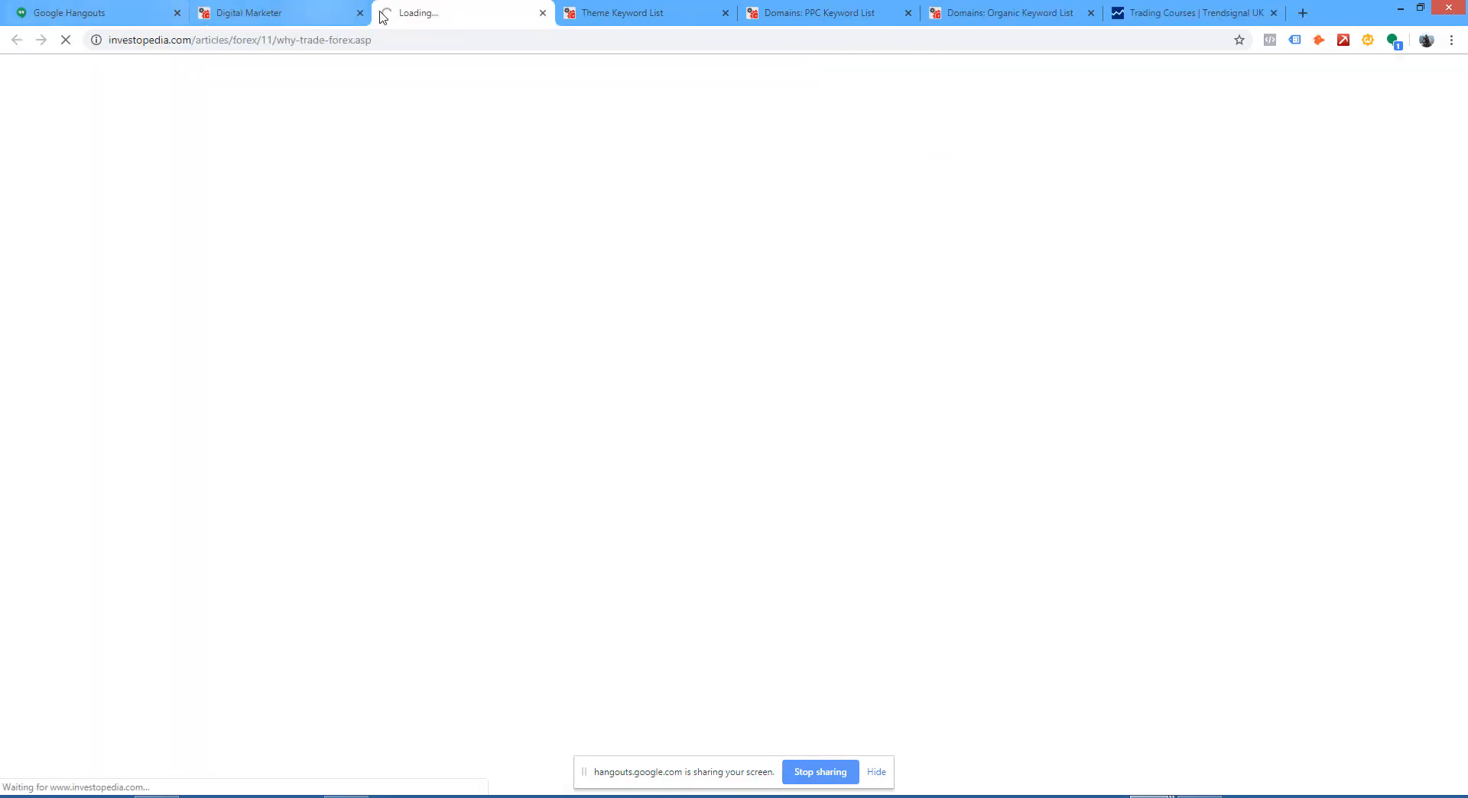
pyautogui.scroll(-12, 618, 294)
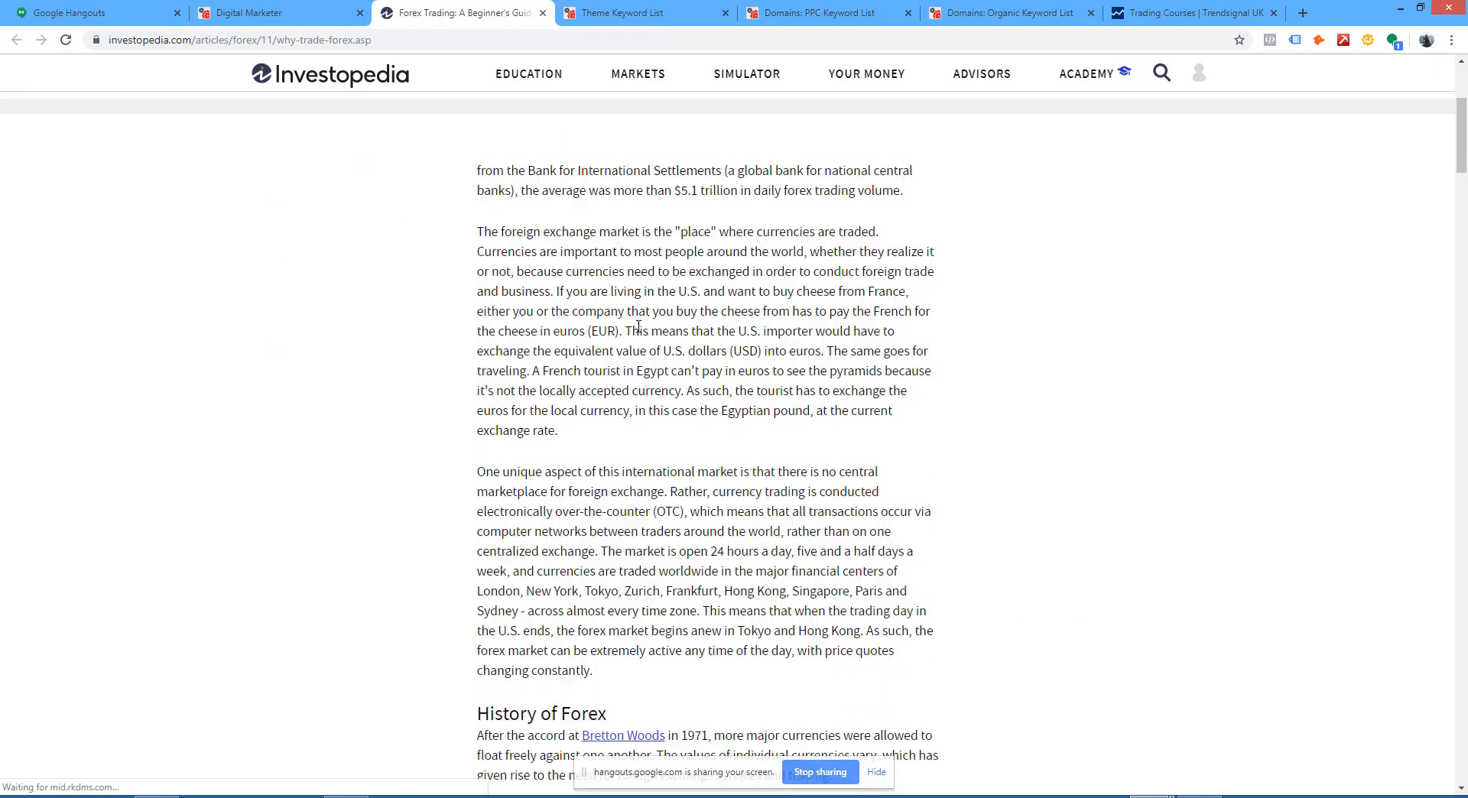
# Step: Skim the rest of the Investopedia forex trading article and close it to get back to the content template
pyautogui.scroll(-3, 659, 368)
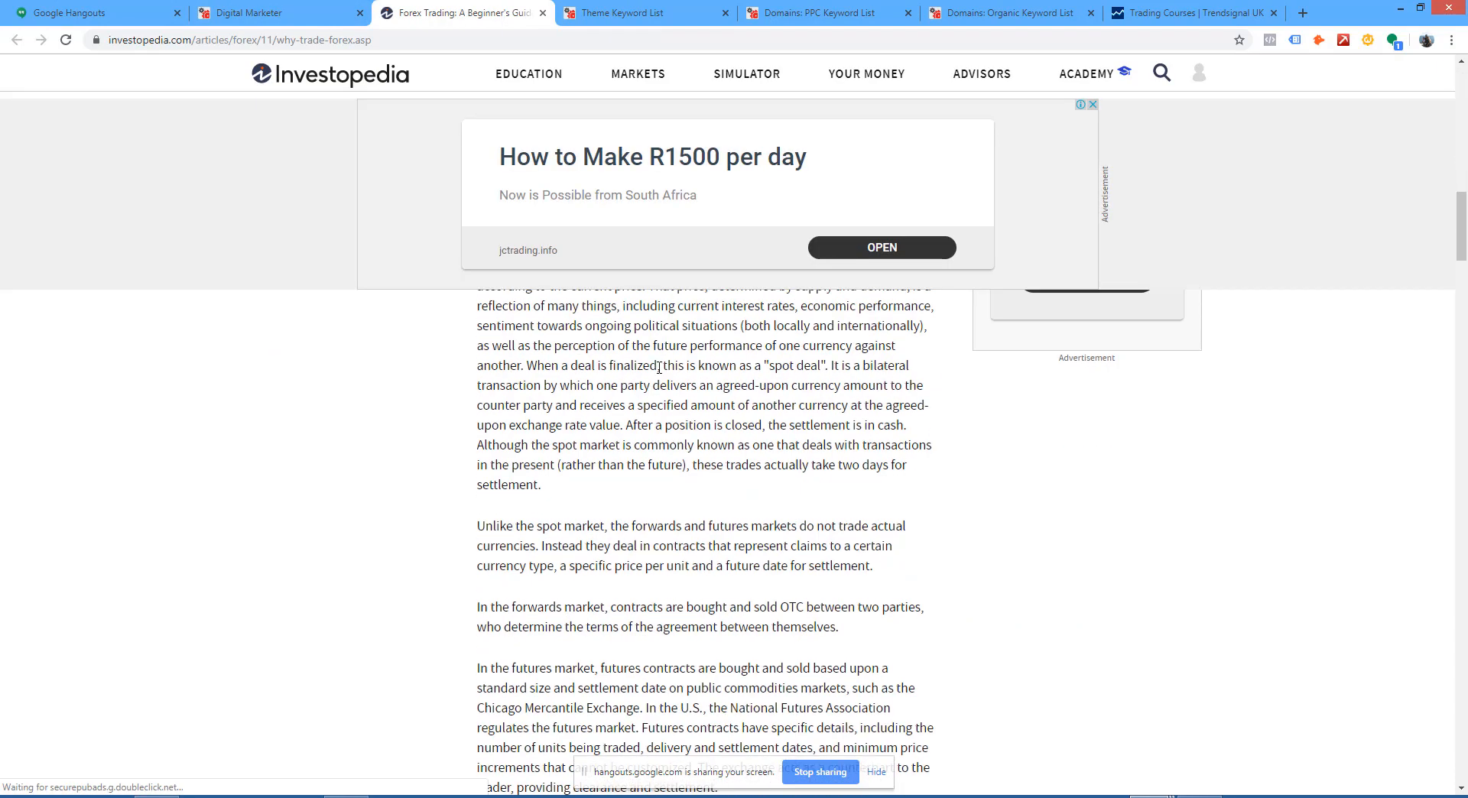
pyautogui.moveTo(535, 73)
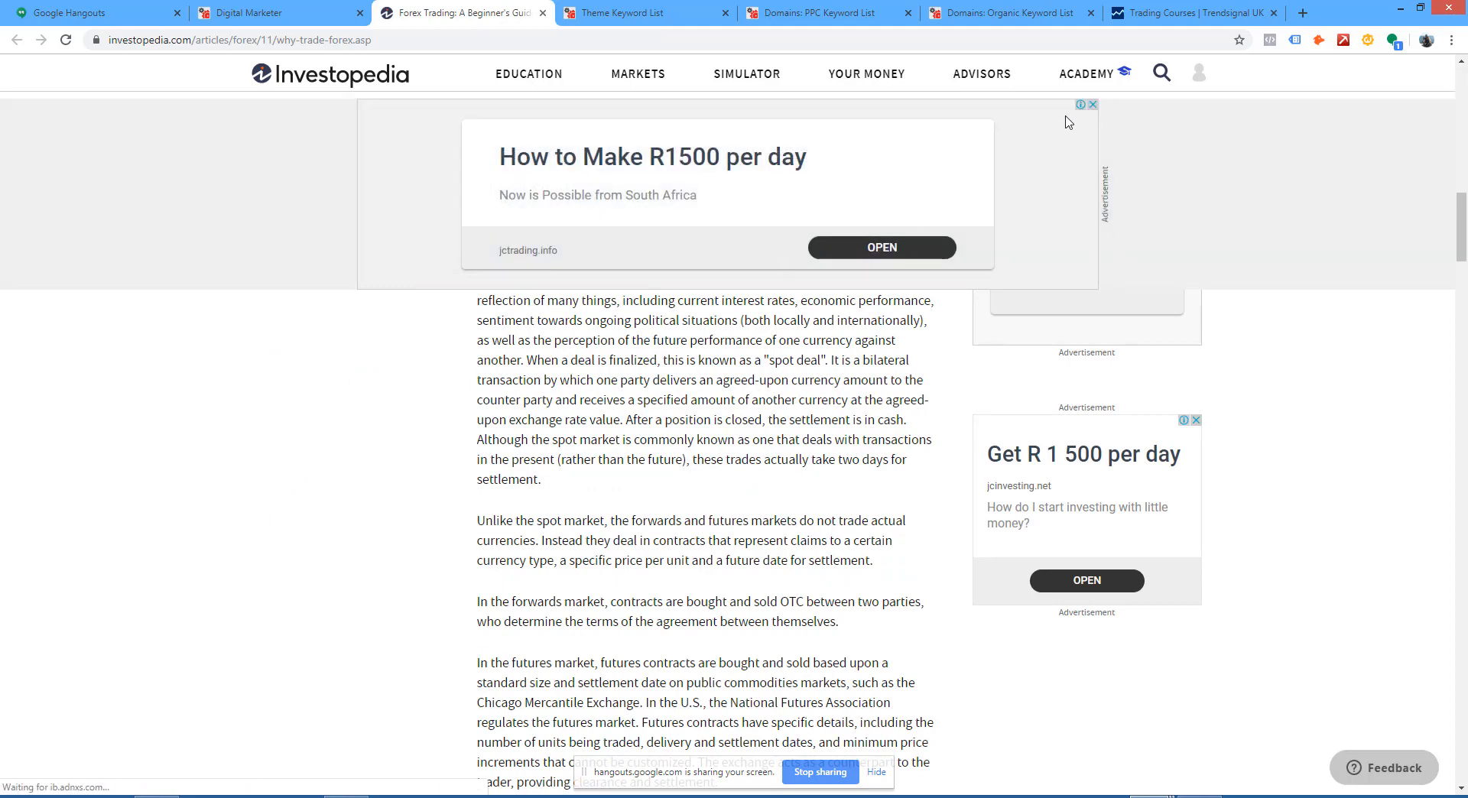
pyautogui.click(543, 13)
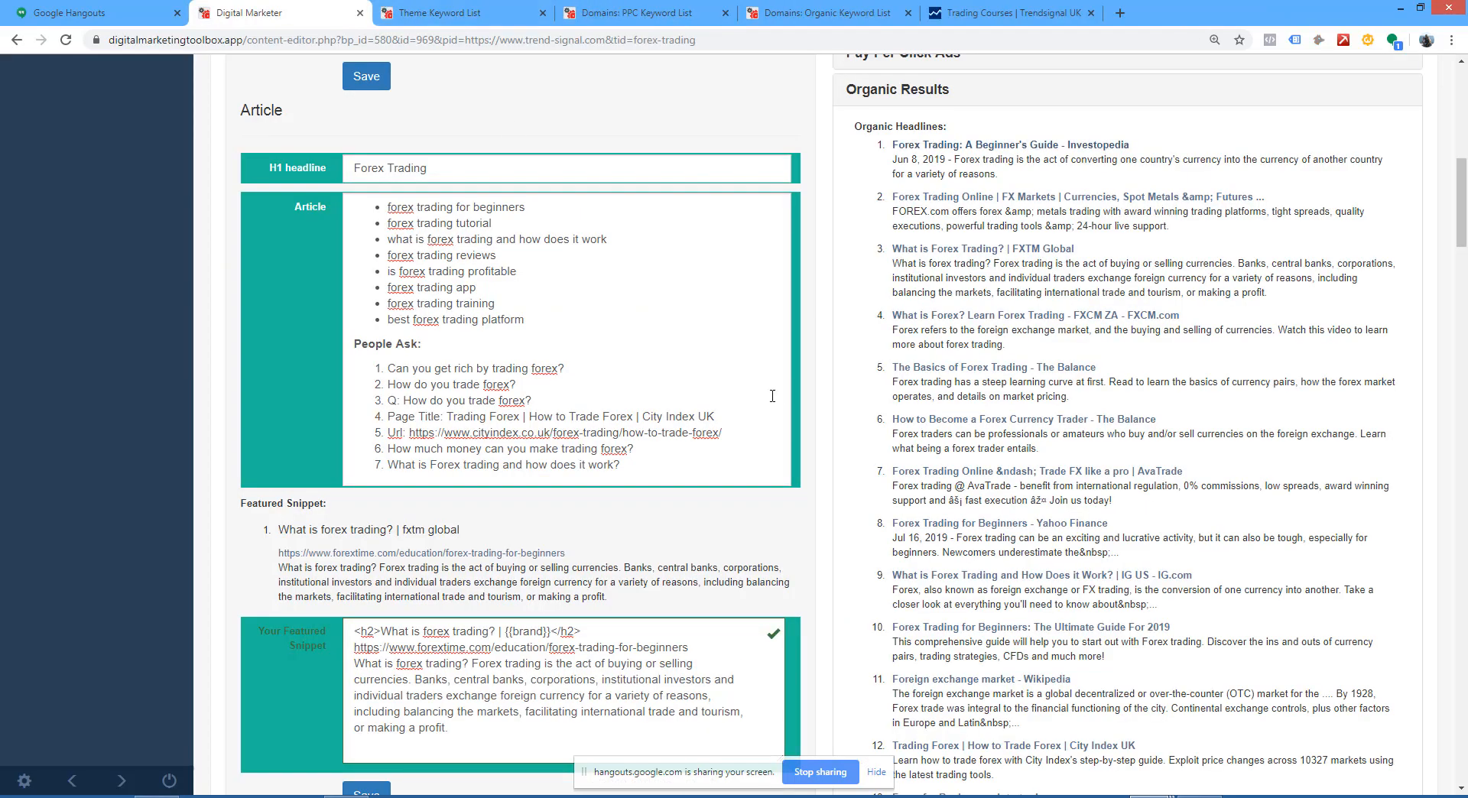
# Step: Enable the Display promotional channel for the forex-trading page
pyautogui.scroll(1, 782, 395)
pyautogui.scroll(-15, 782, 396)
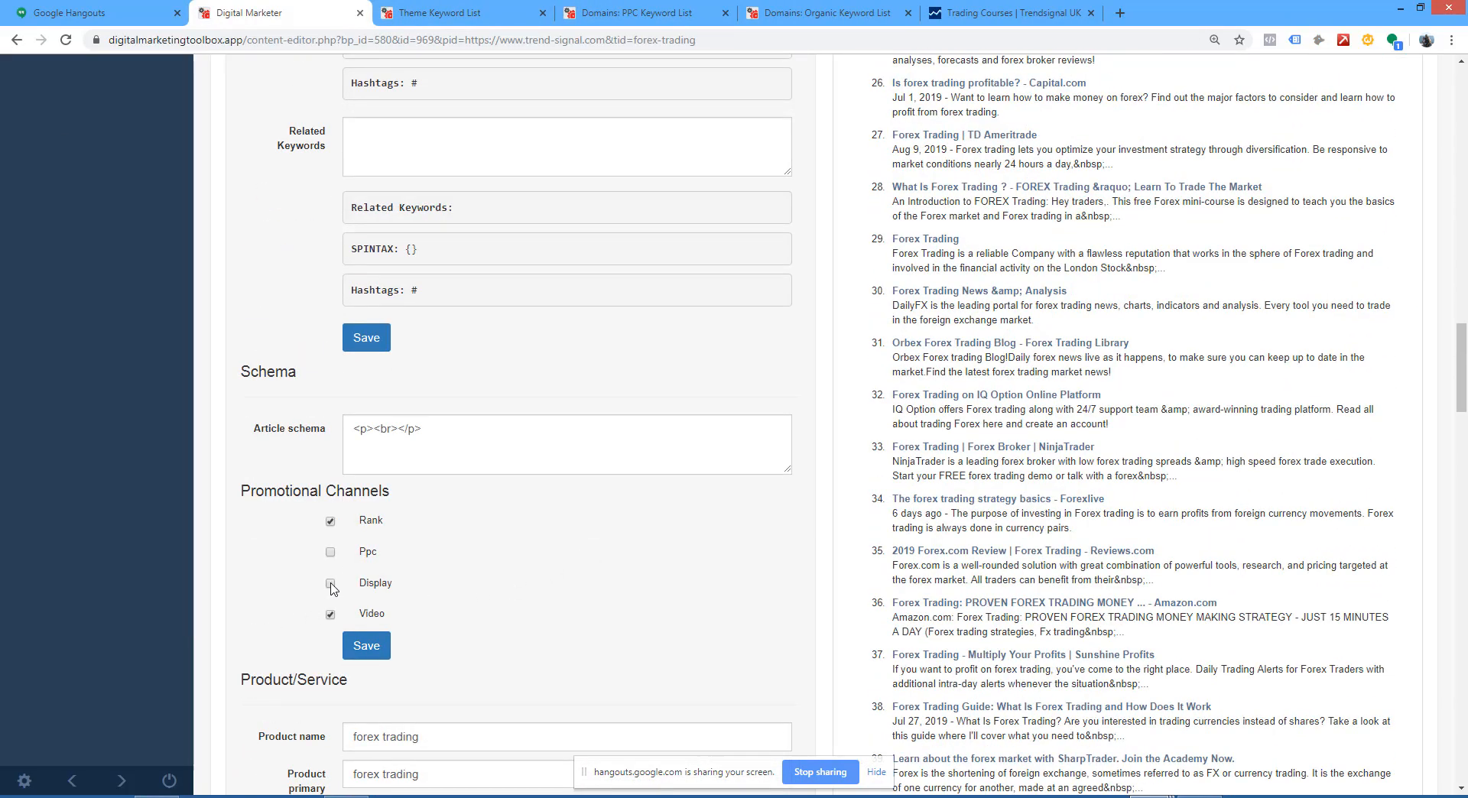
pyautogui.scroll(4, 666, 544)
pyautogui.scroll(15, 665, 545)
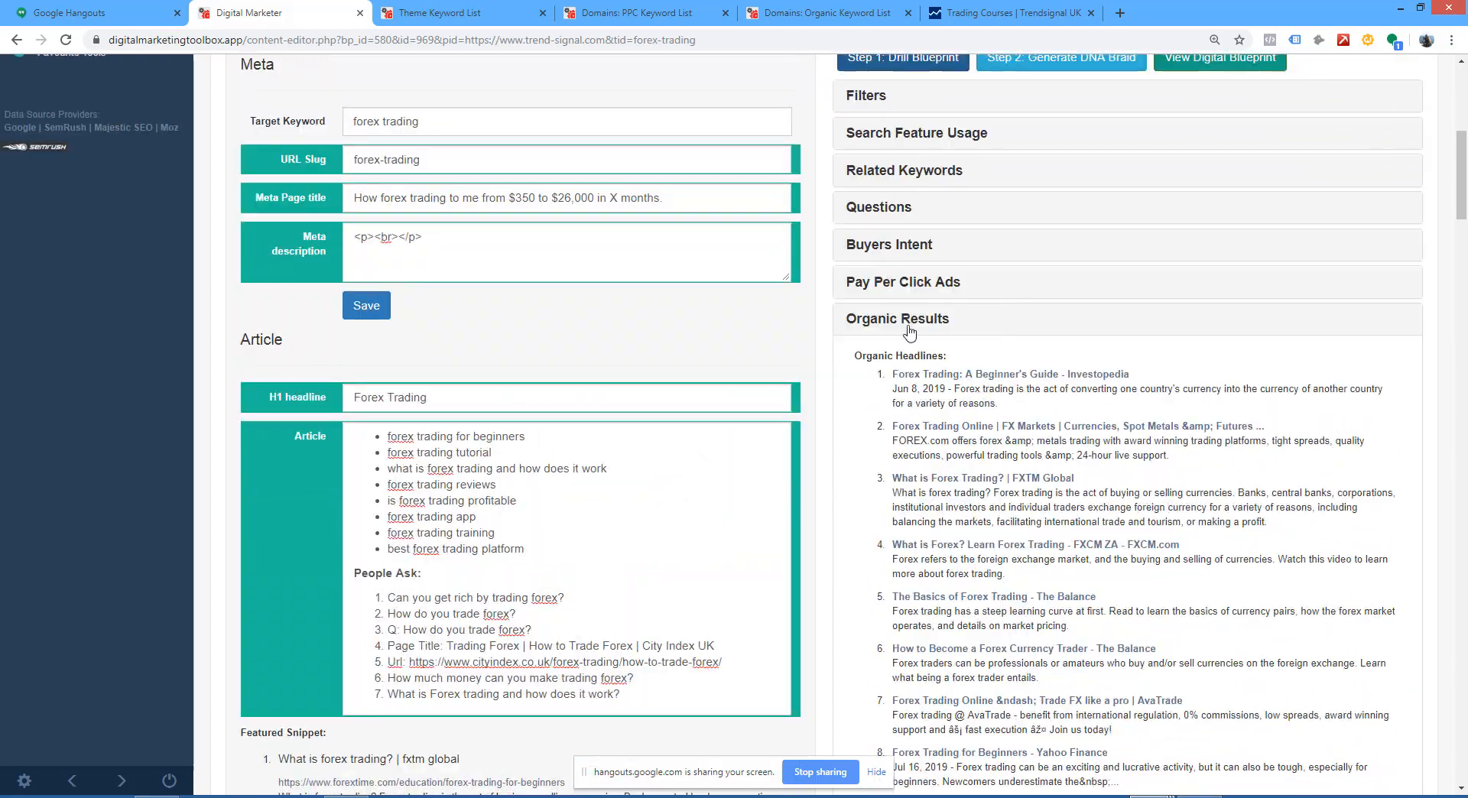
# Step: Collapse the Organic Results and look through the Video Headlines research for forex trading
pyautogui.click(904, 325)
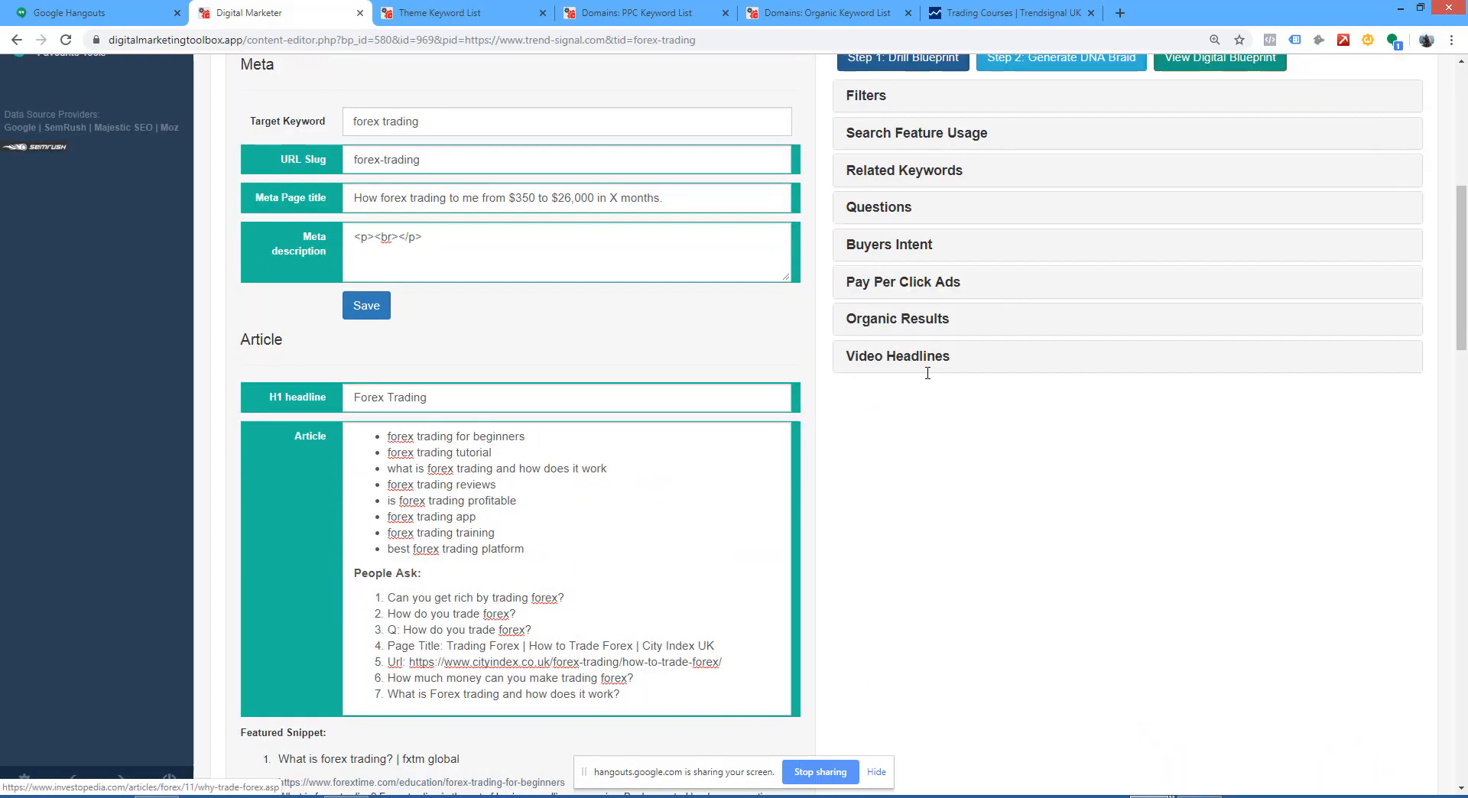
pyautogui.click(901, 359)
pyautogui.scroll(-3, 1007, 391)
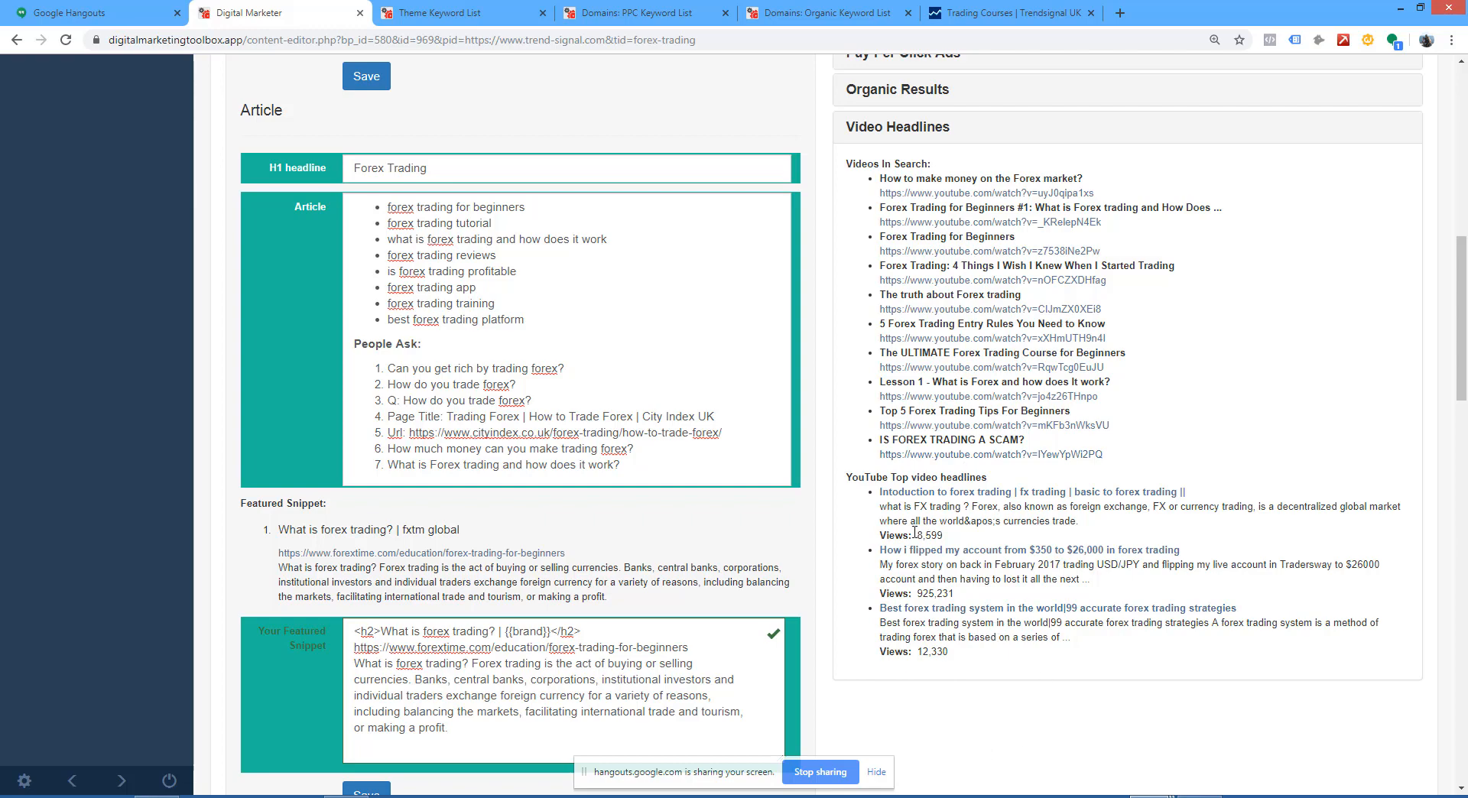
# Step: Save the Meta fields of the forex-trading template, check the article and featured snippet fields, and collapse Video Headlines
pyautogui.scroll(2, 960, 562)
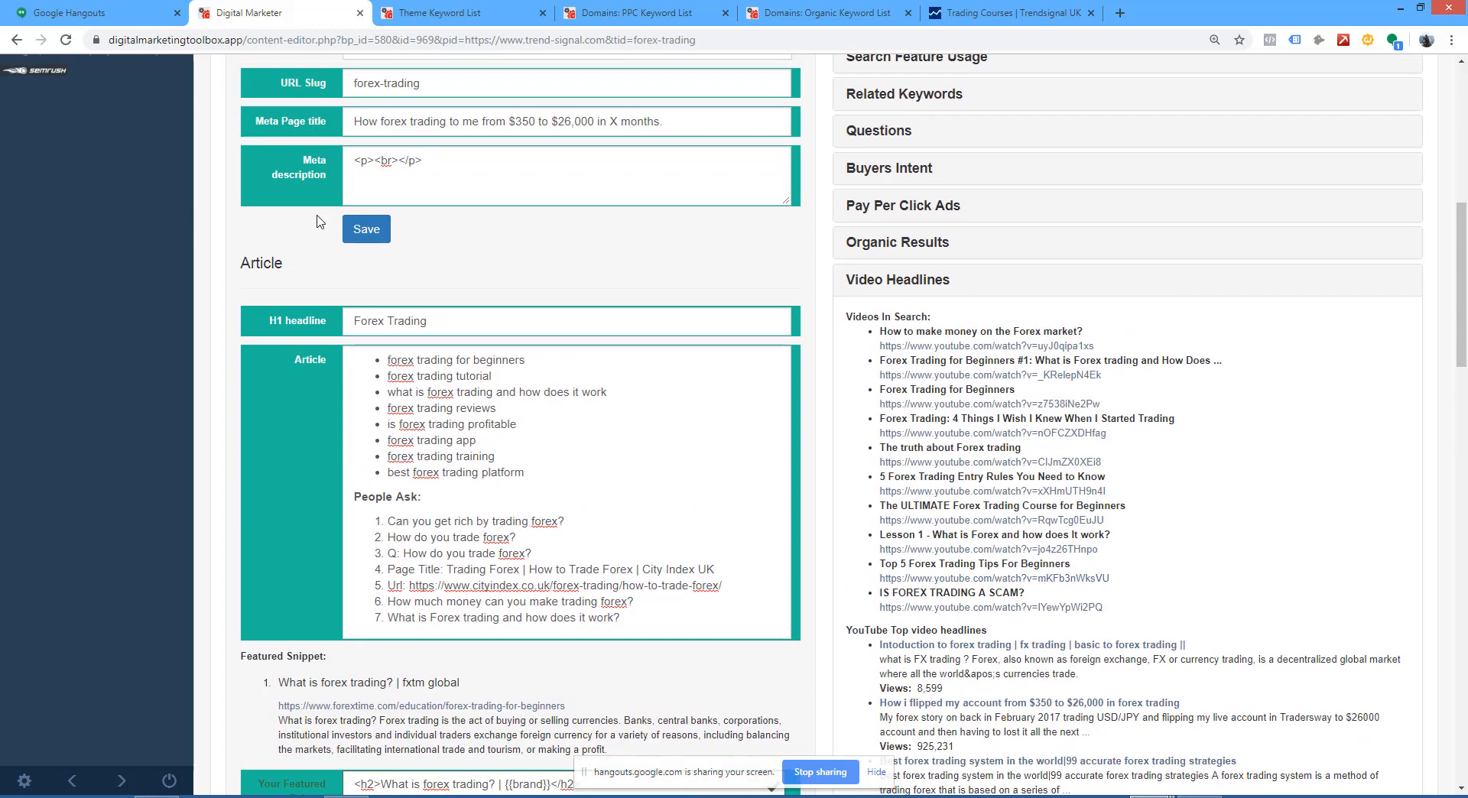
pyautogui.click(368, 229)
pyautogui.scroll(-3, 832, 446)
pyautogui.scroll(2, 832, 446)
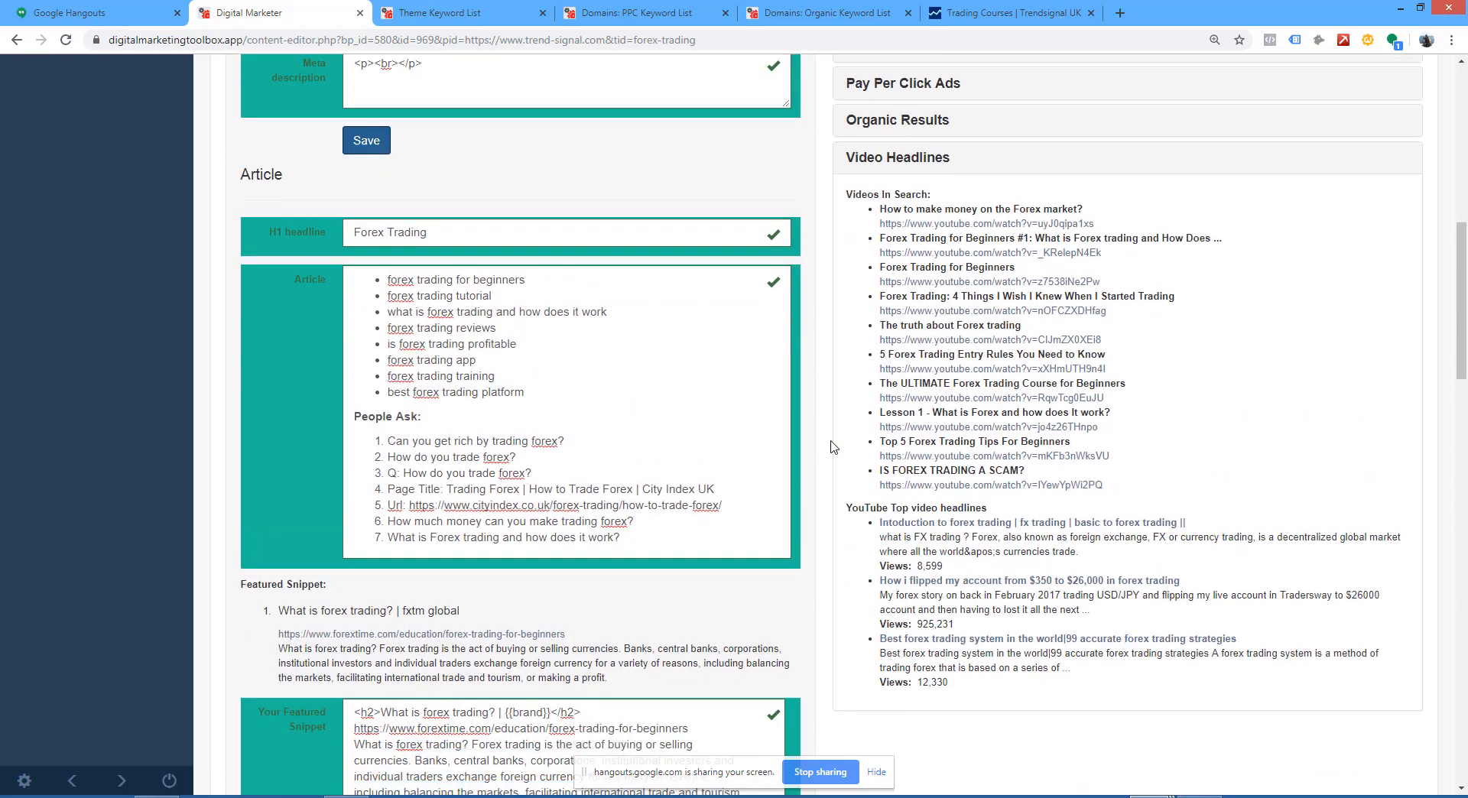
pyautogui.scroll(-5, 833, 448)
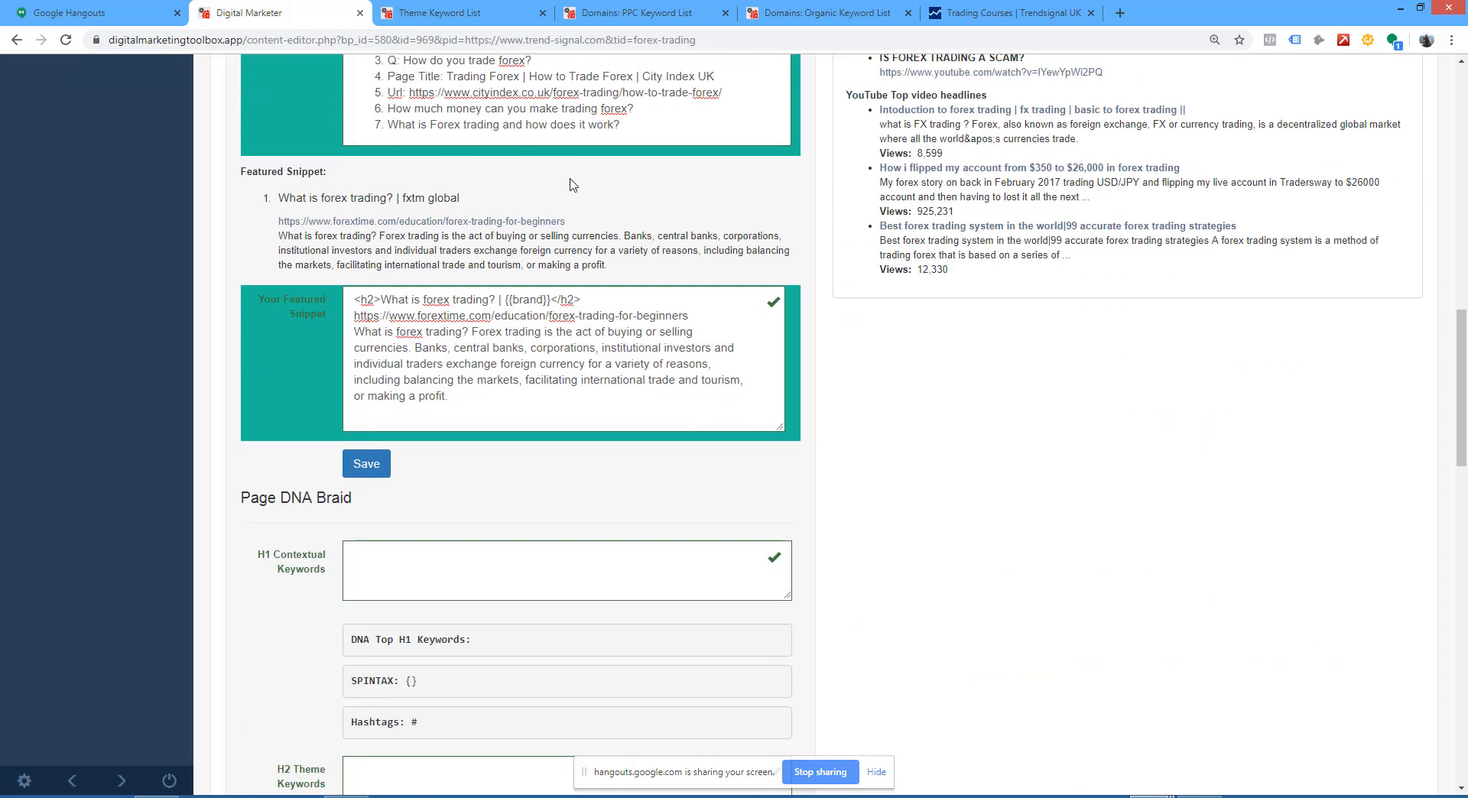
pyautogui.scroll(4, 574, 192)
pyautogui.scroll(-2, 588, 209)
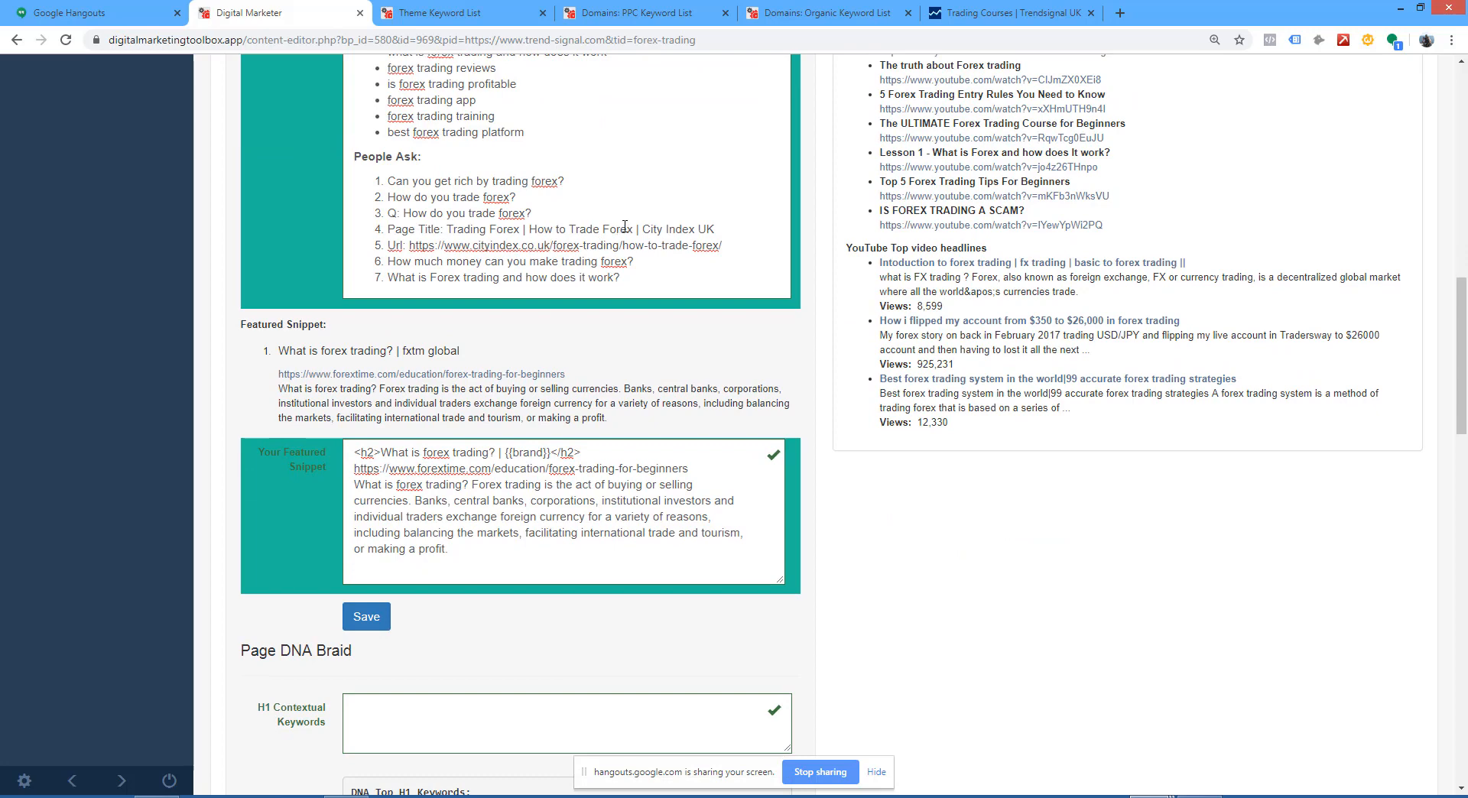
pyautogui.scroll(6, 624, 226)
pyautogui.click(925, 356)
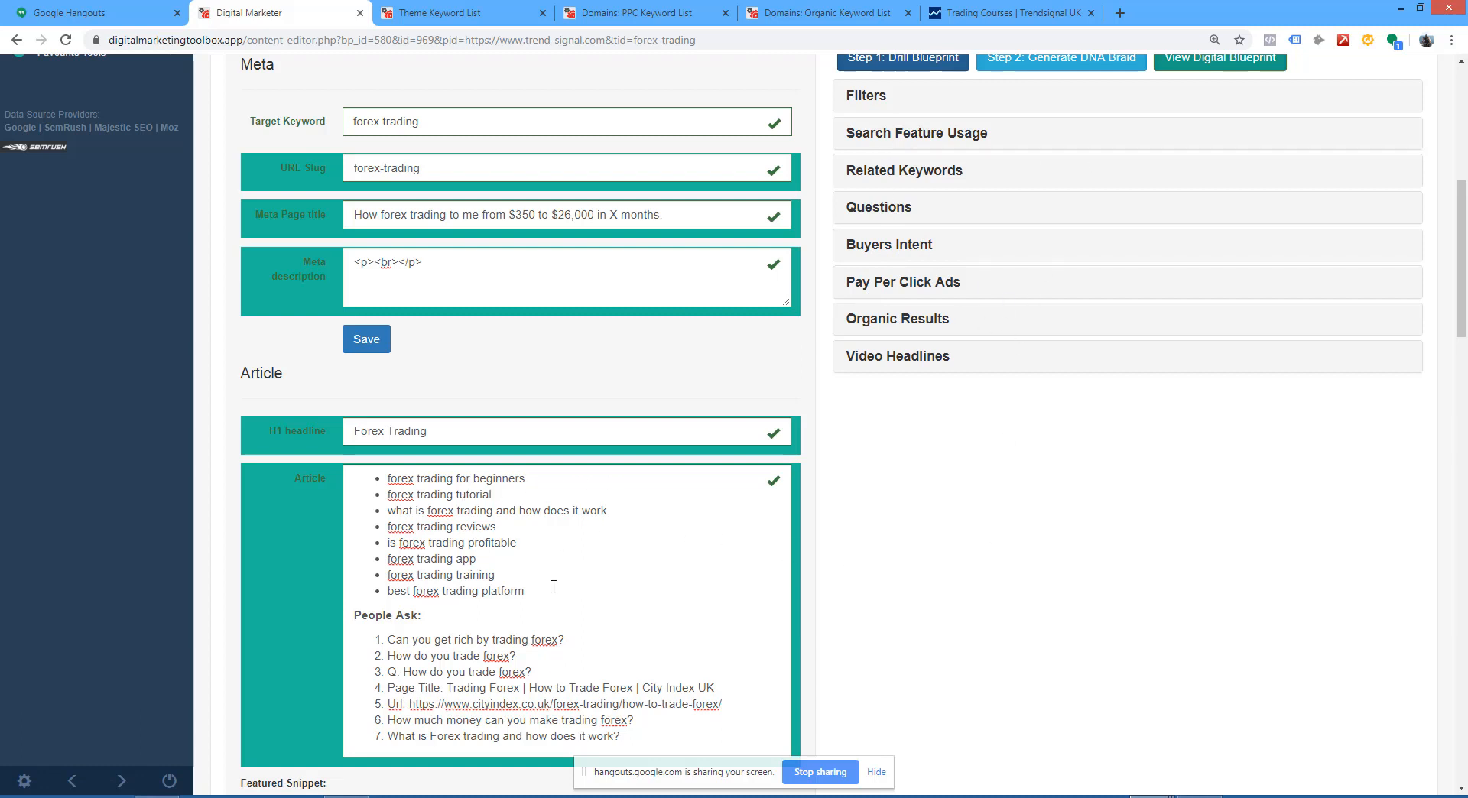
# Step: Replace the word "beginners" in the article's first keyword bullet with the placeholder {{BRANDNAME}}
pyautogui.moveTo(554, 586); pyautogui.dragTo(387, 477)
pyautogui.scroll(-1, 546, 531)
pyautogui.scroll(5, 546, 531)
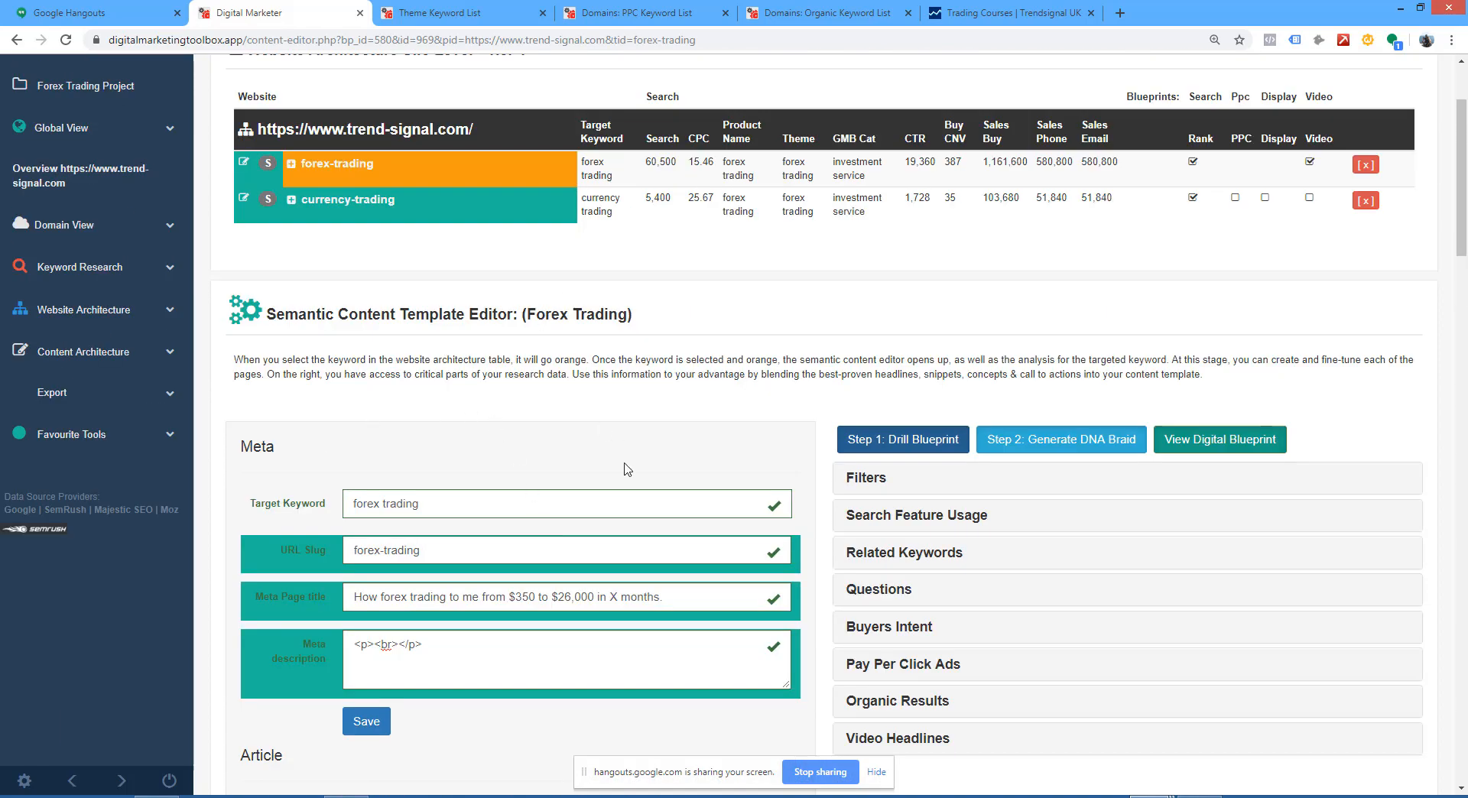
pyautogui.scroll(-6, 627, 469)
pyautogui.click(635, 410)
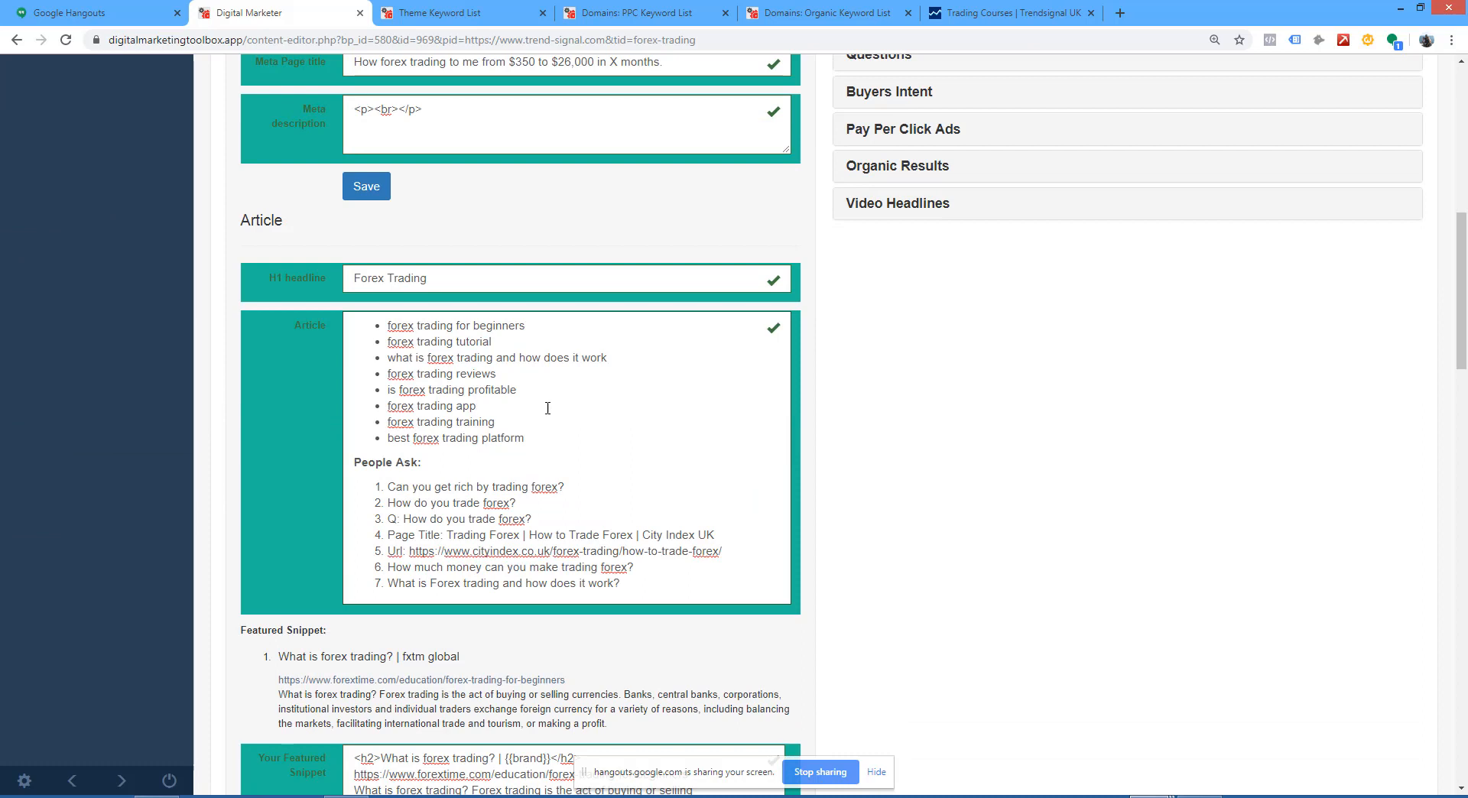
pyautogui.doubleClick(541, 324)
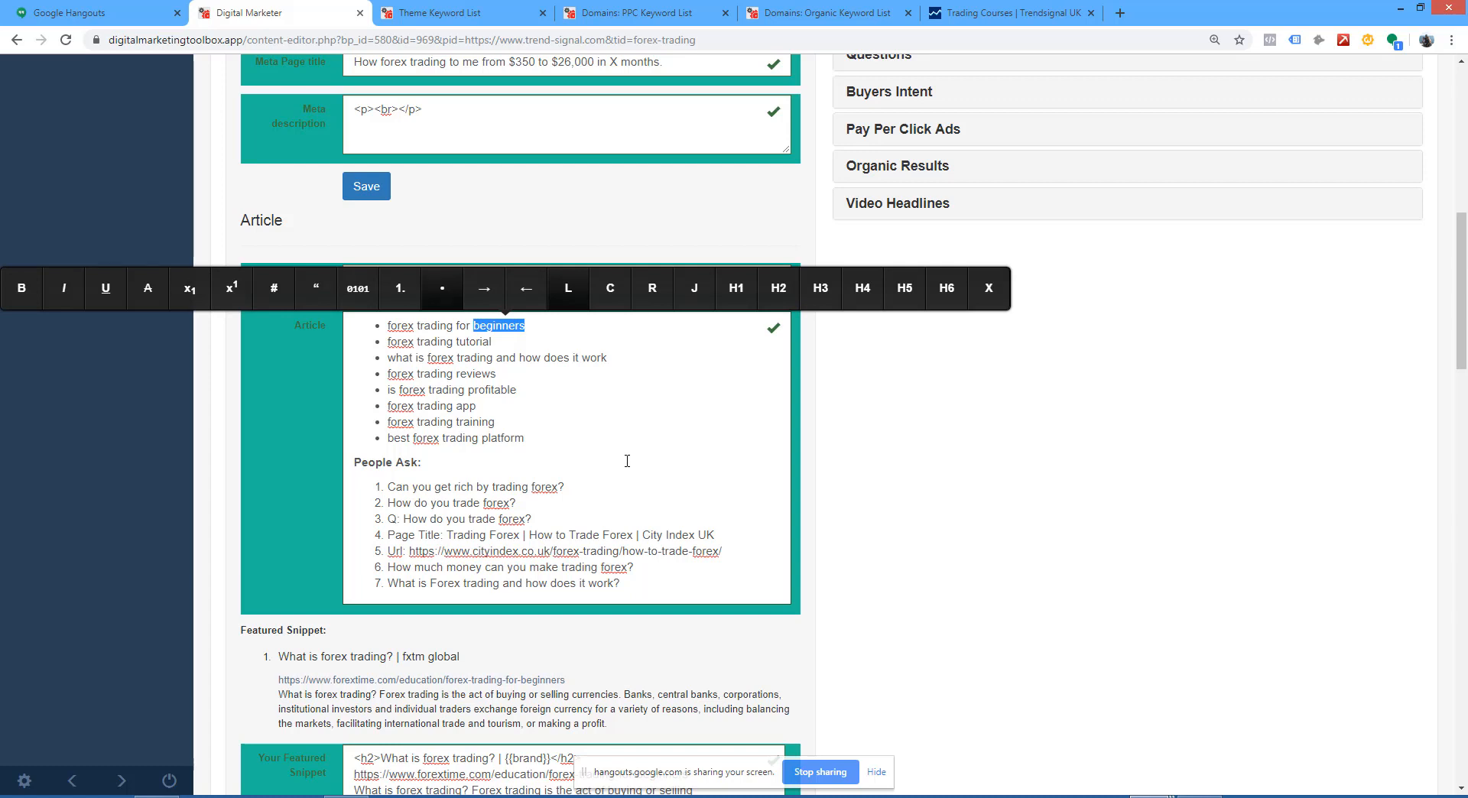
pyautogui.write('[[')
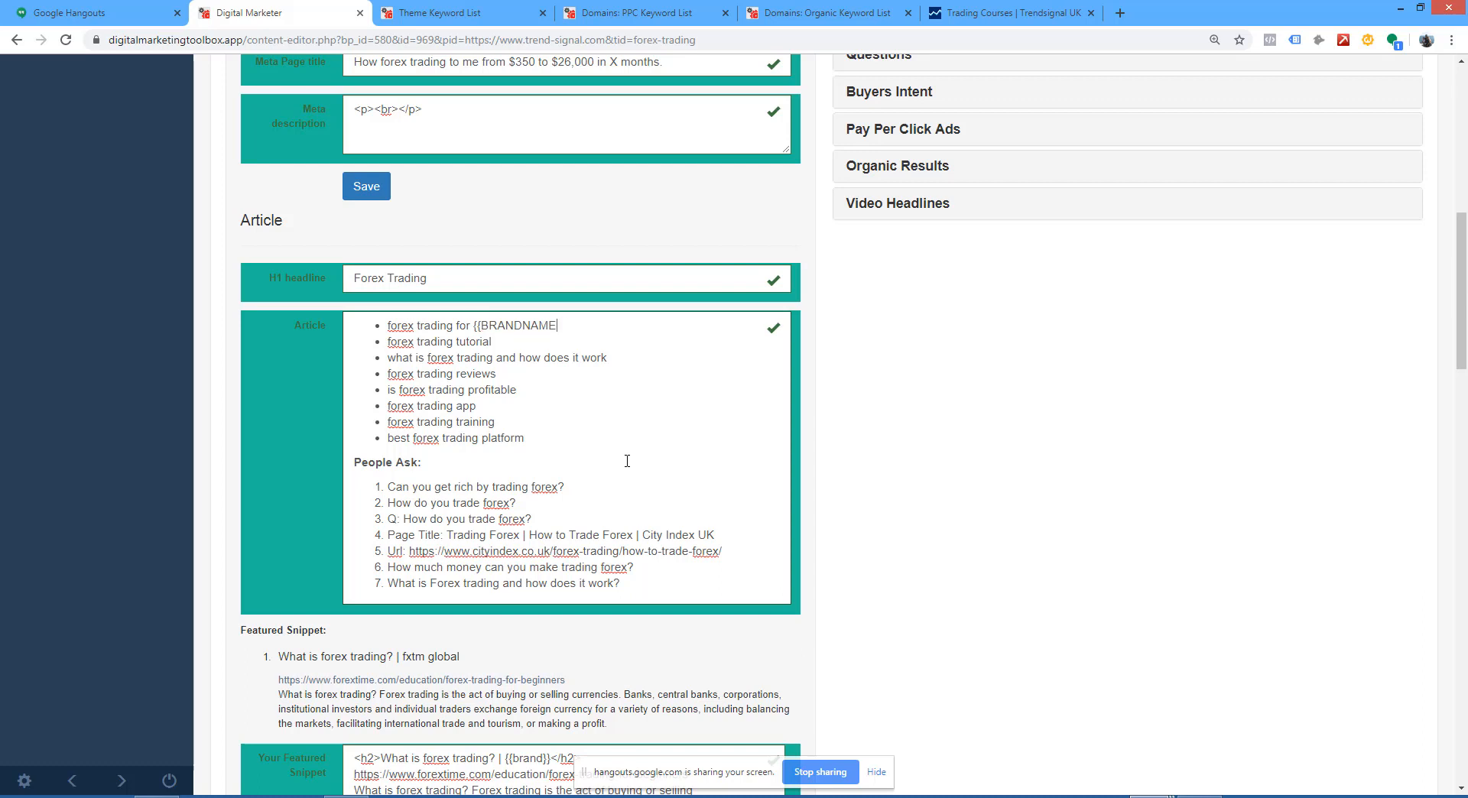
pyautogui.write('}}')
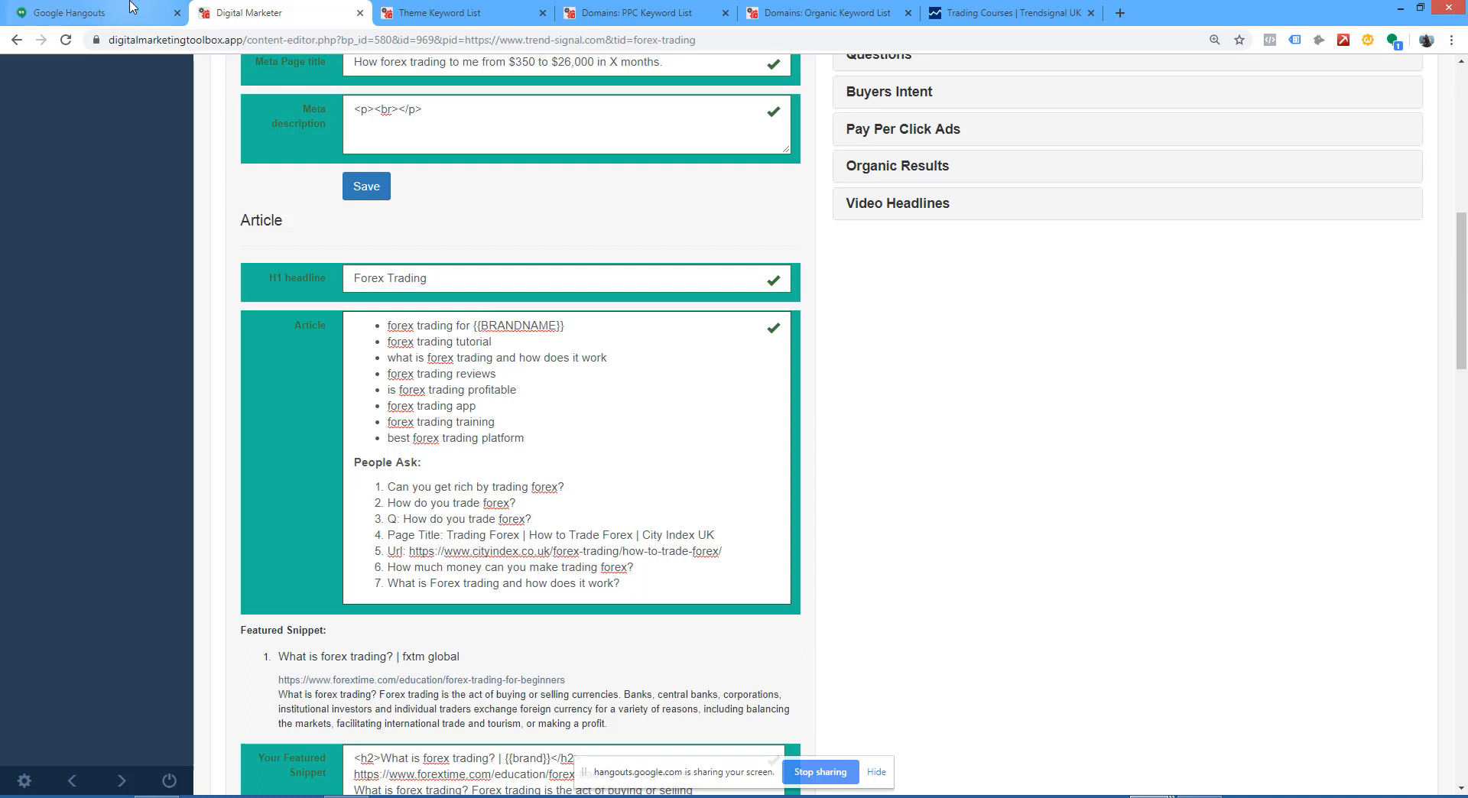
# Step: Check the Page DNA Braid fields, generate the forex-trading page's DNA Braid and request its digital blueprint
pyautogui.scroll(-7, 579, 454)
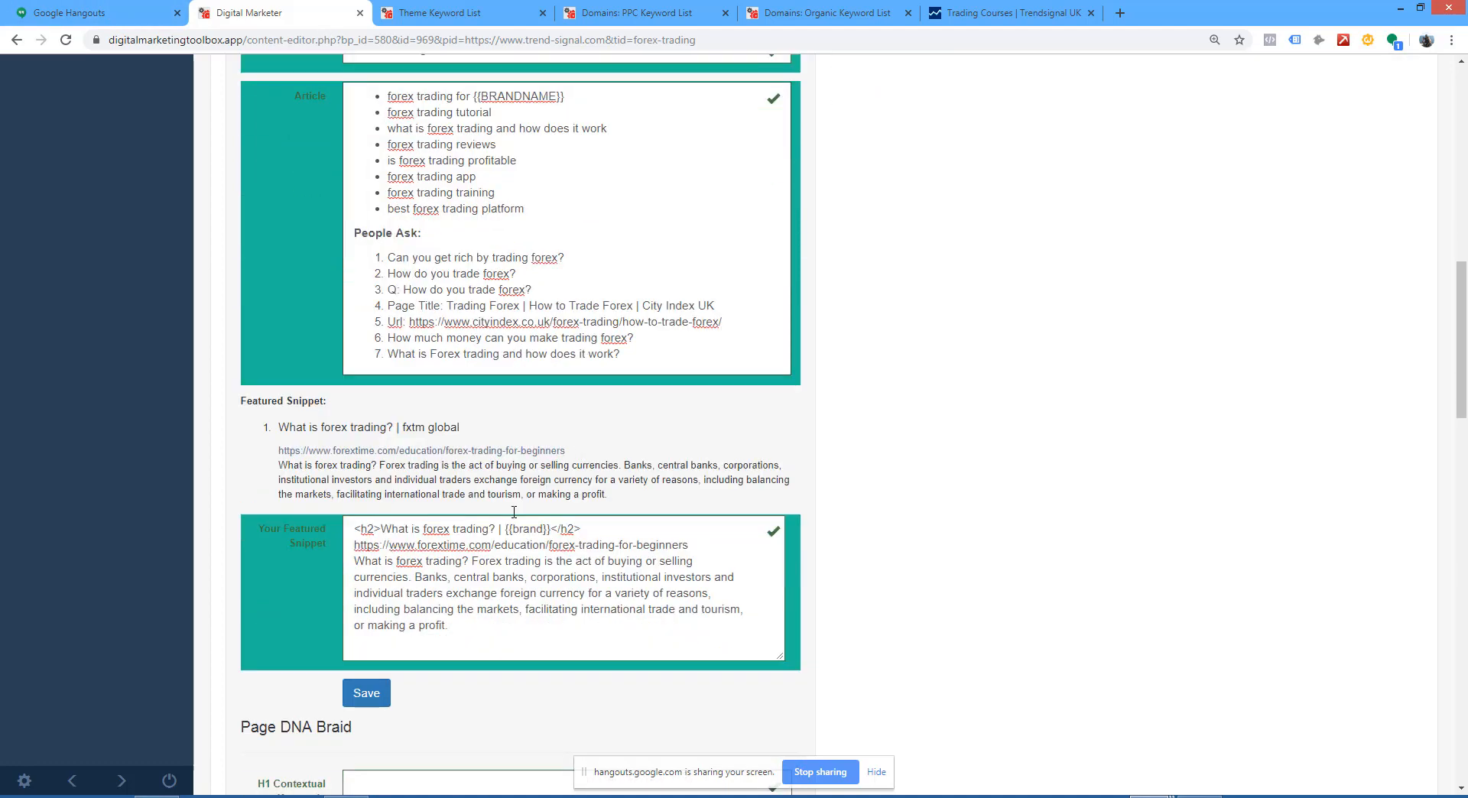
pyautogui.scroll(-2, 529, 525)
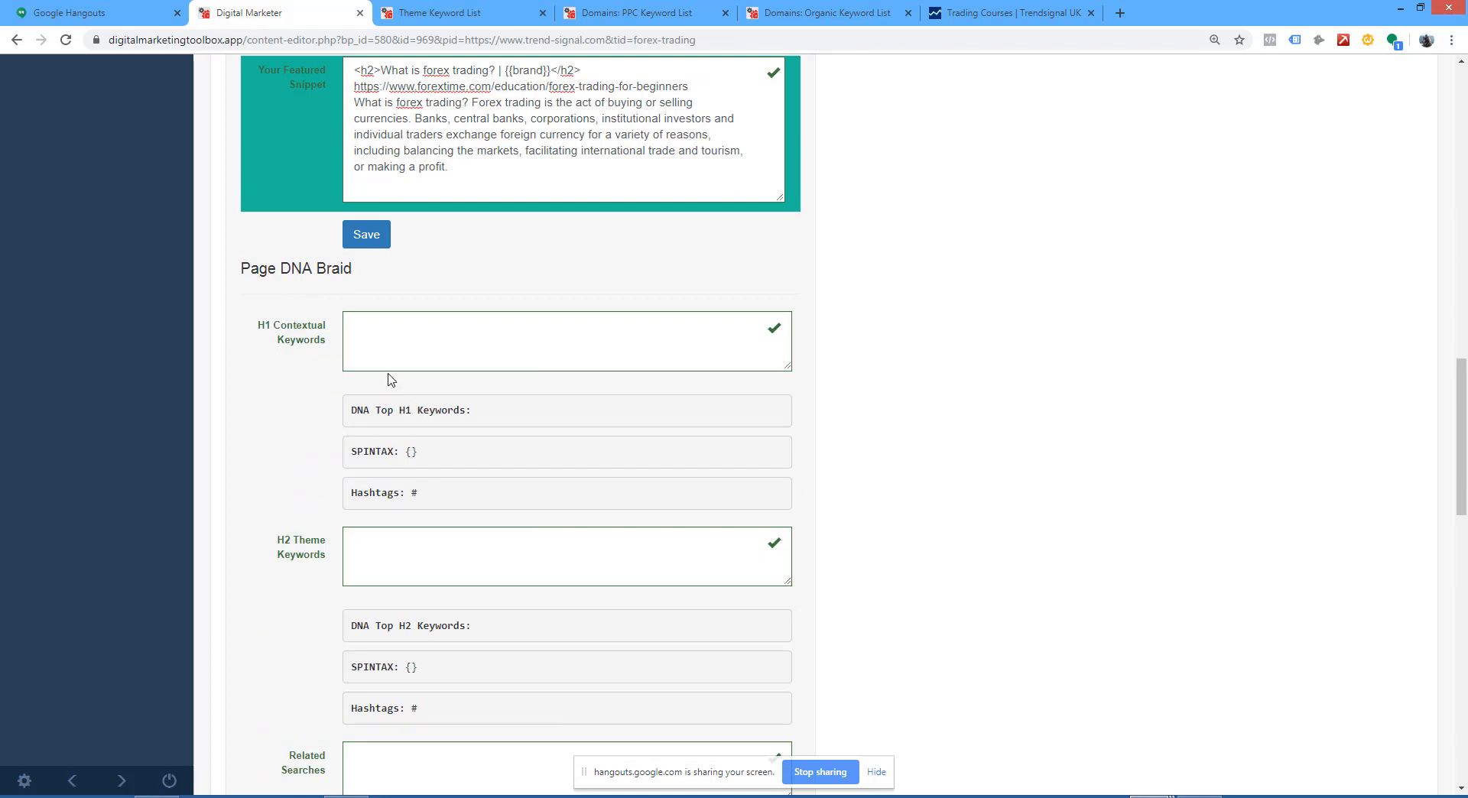
pyautogui.scroll(-8, 392, 382)
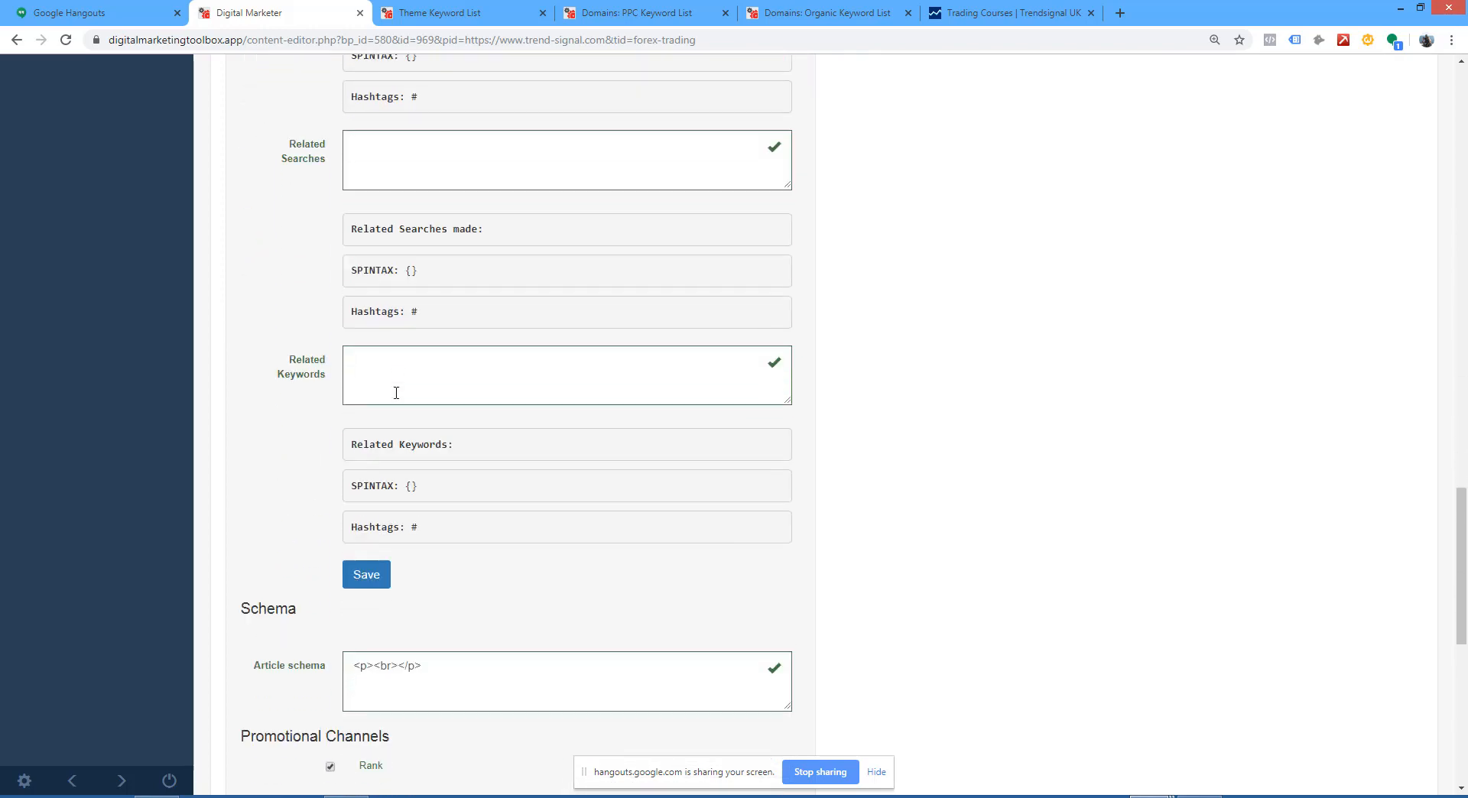
pyautogui.scroll(20, 396, 393)
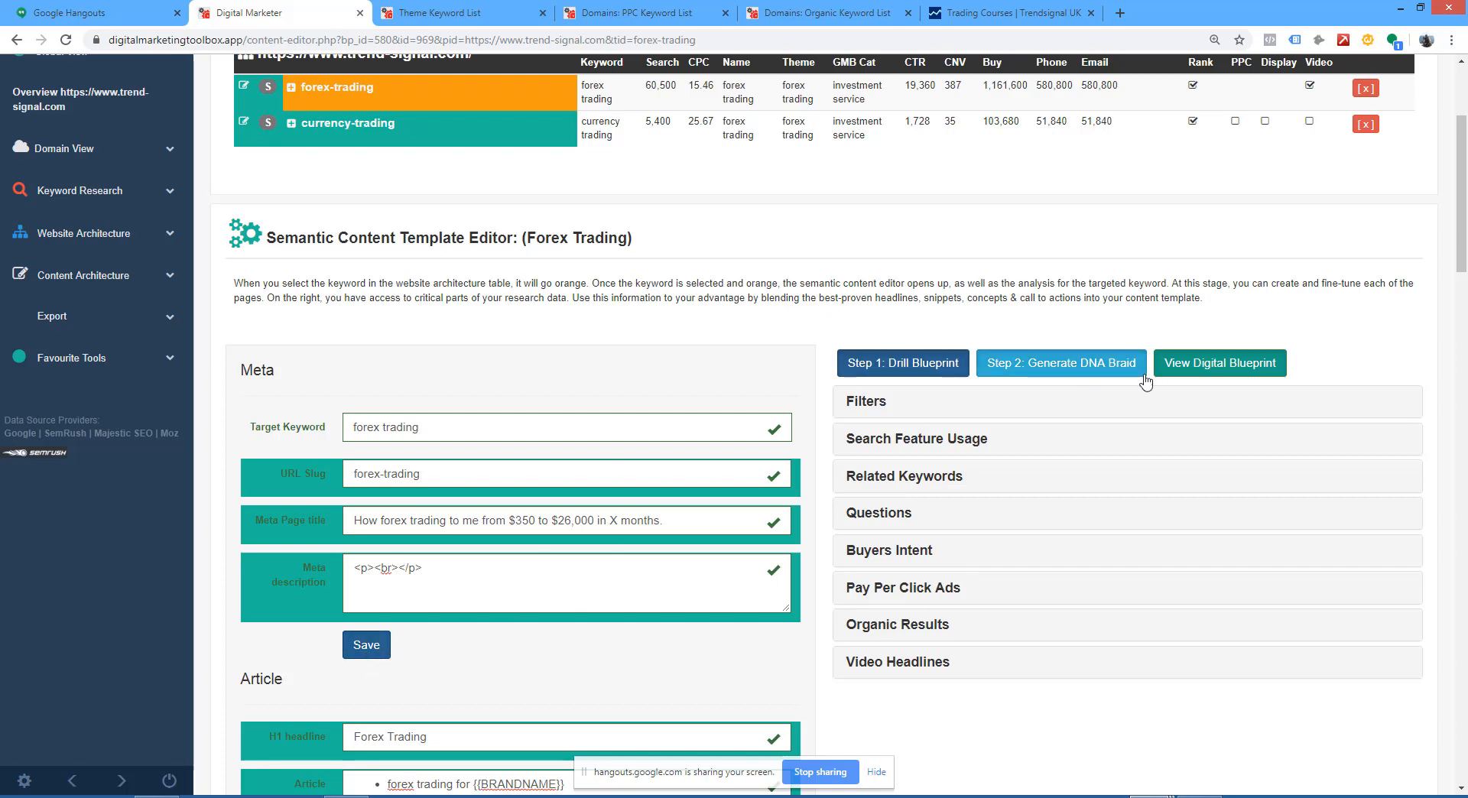
pyautogui.click(1069, 372)
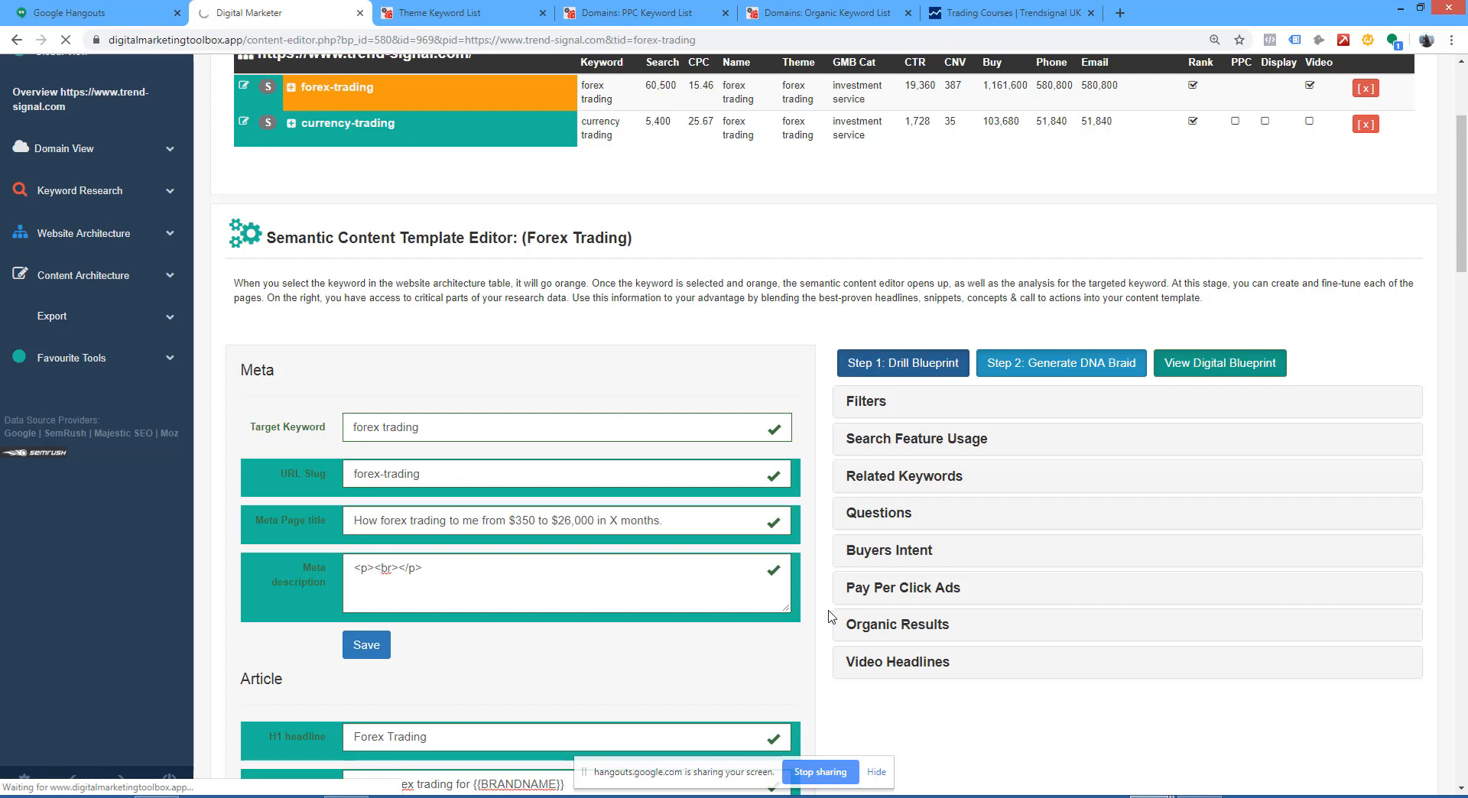
pyautogui.click(1238, 364)
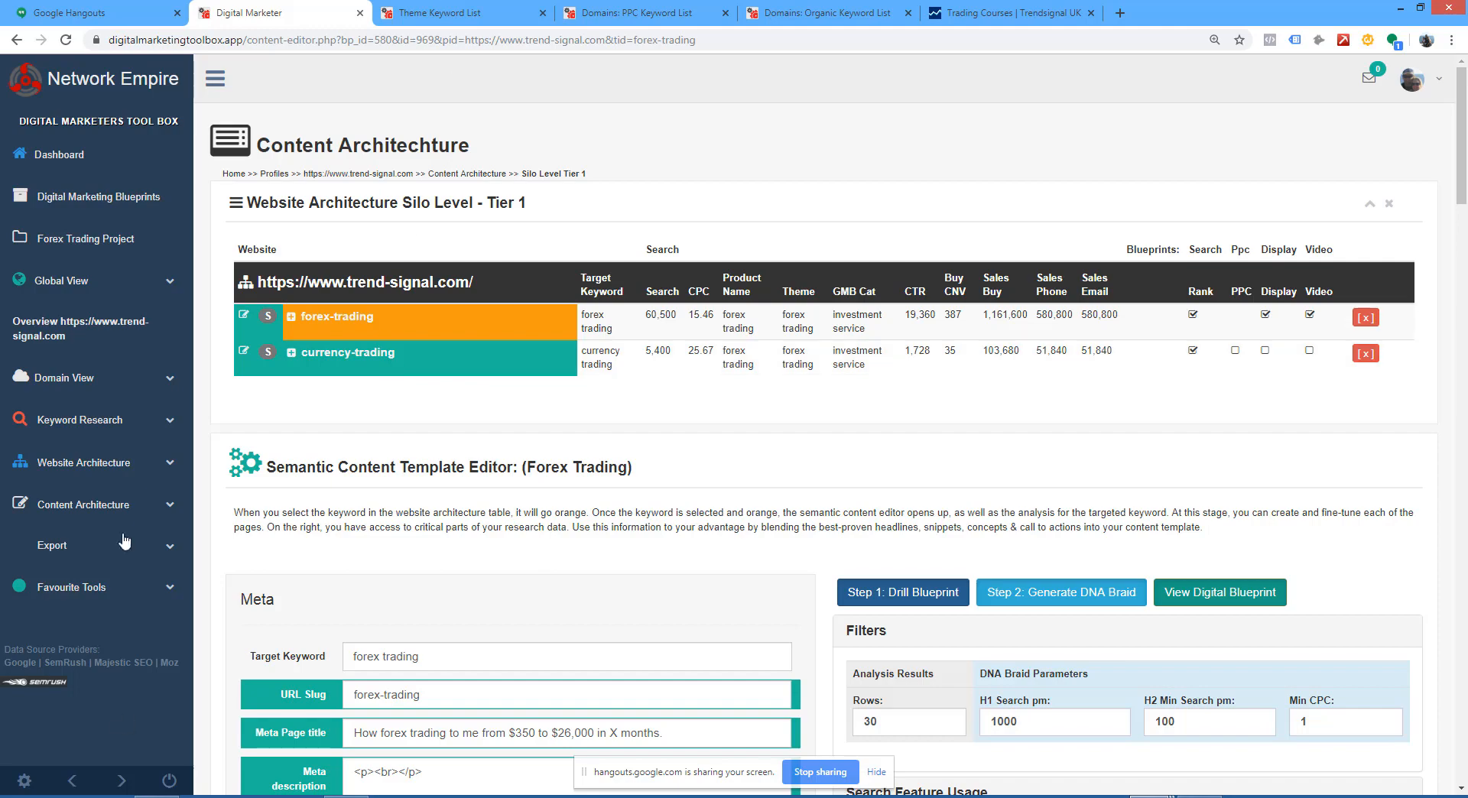
# Step: Examine the forex-trading template's meta and article fields, the DNA Braid filters and the Search Feature Usage
pyautogui.scroll(-3, 941, 413)
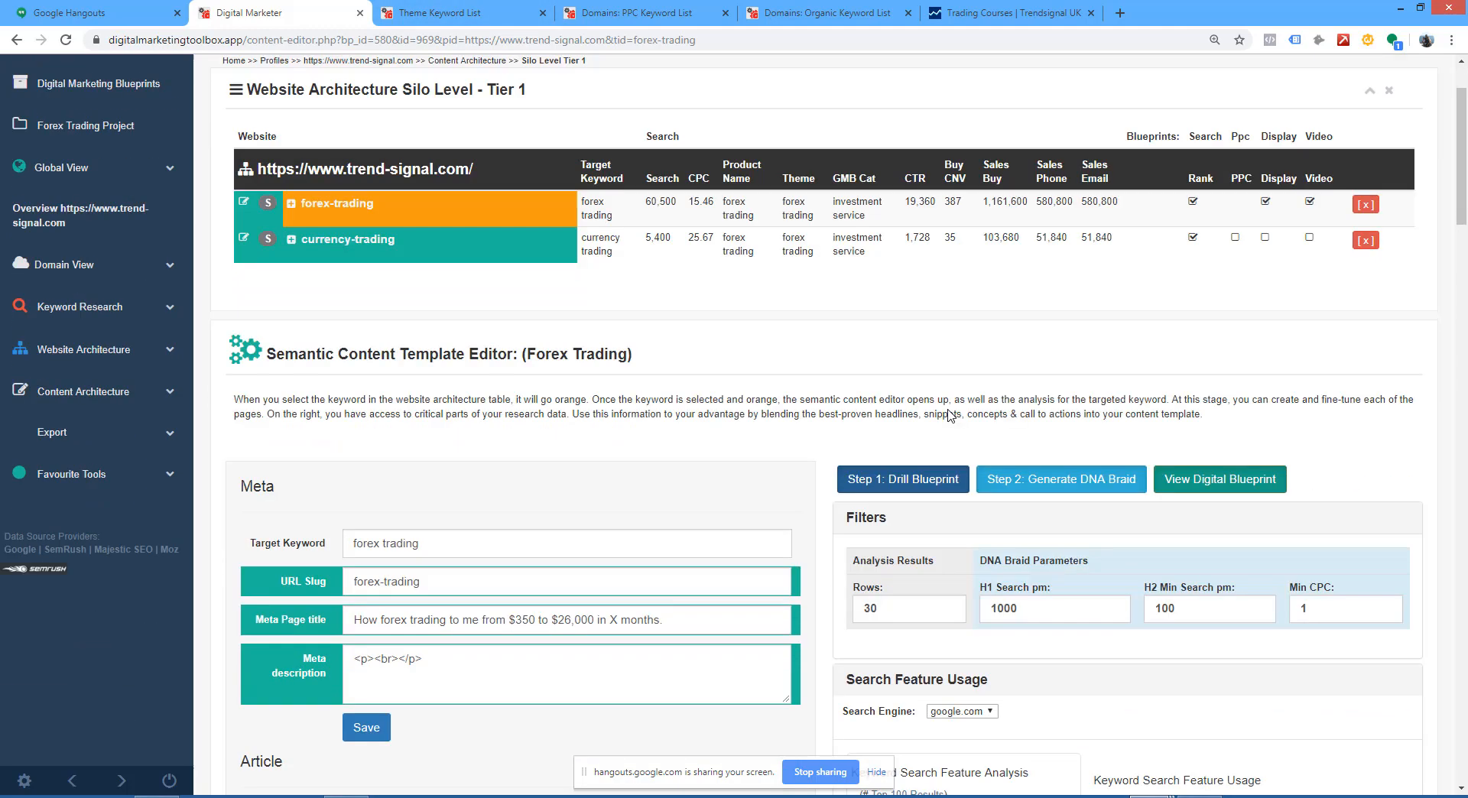
pyautogui.scroll(-4, 839, 382)
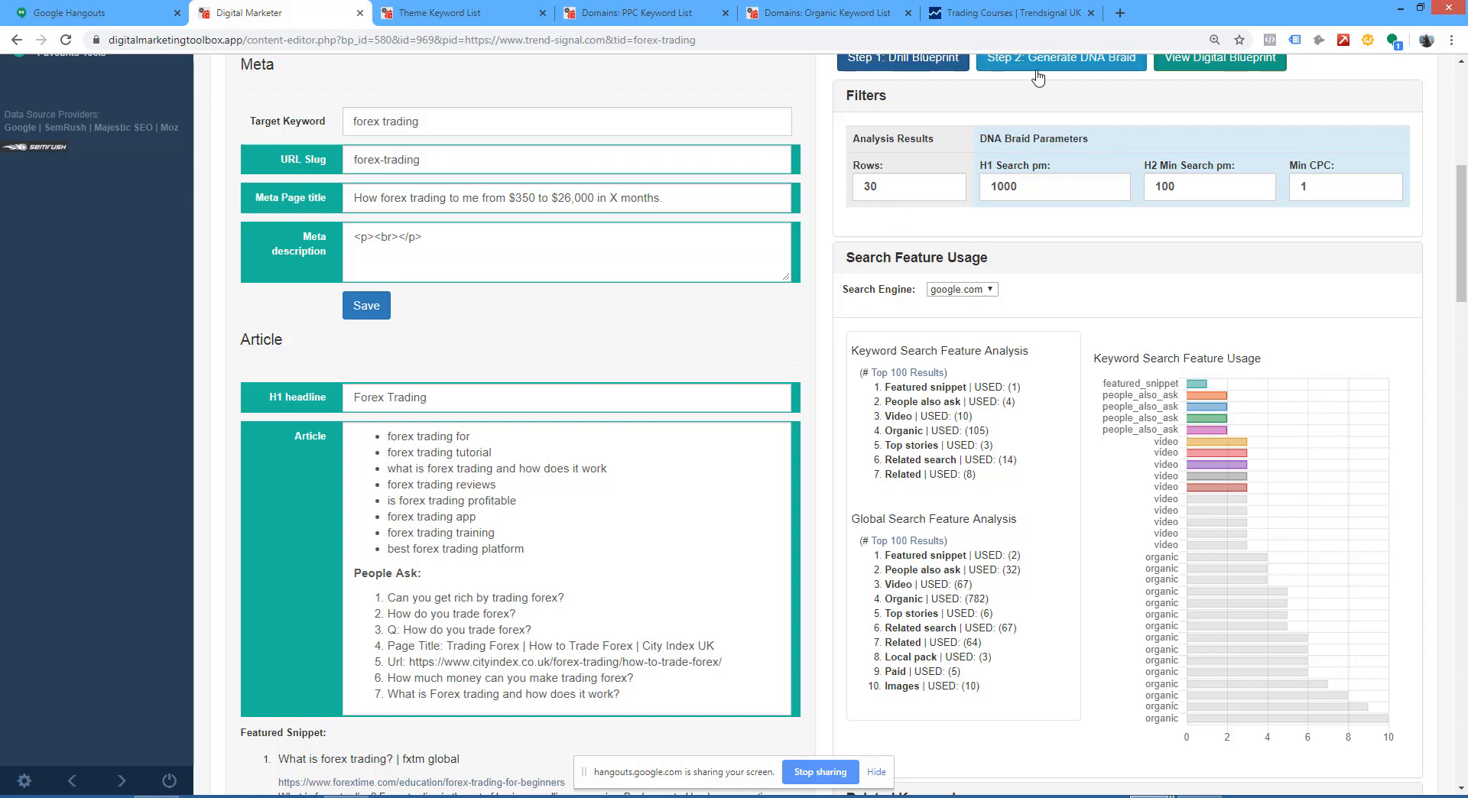
pyautogui.scroll(3, 544, 138)
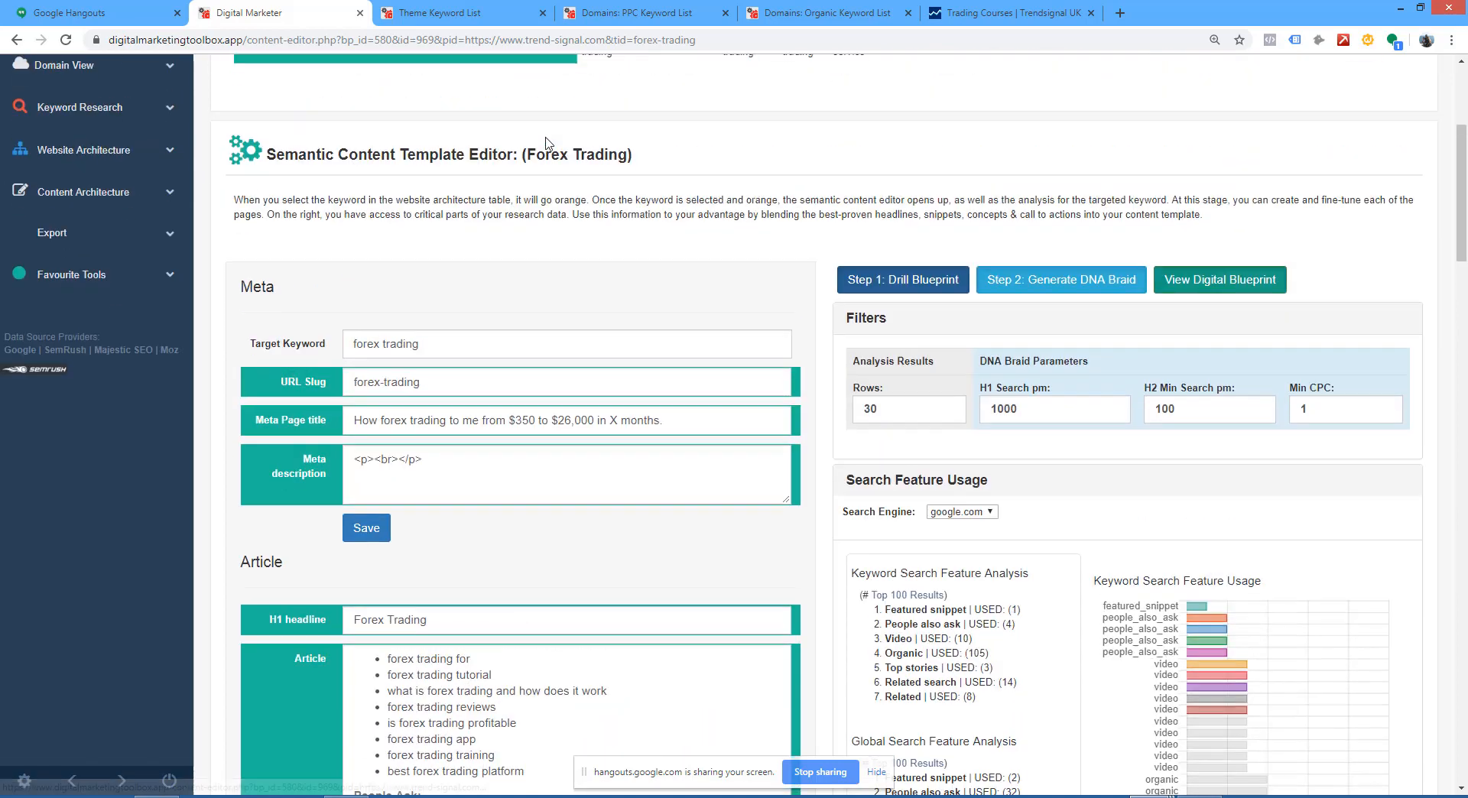
pyautogui.scroll(5, 330, 255)
pyautogui.scroll(-3, 555, 309)
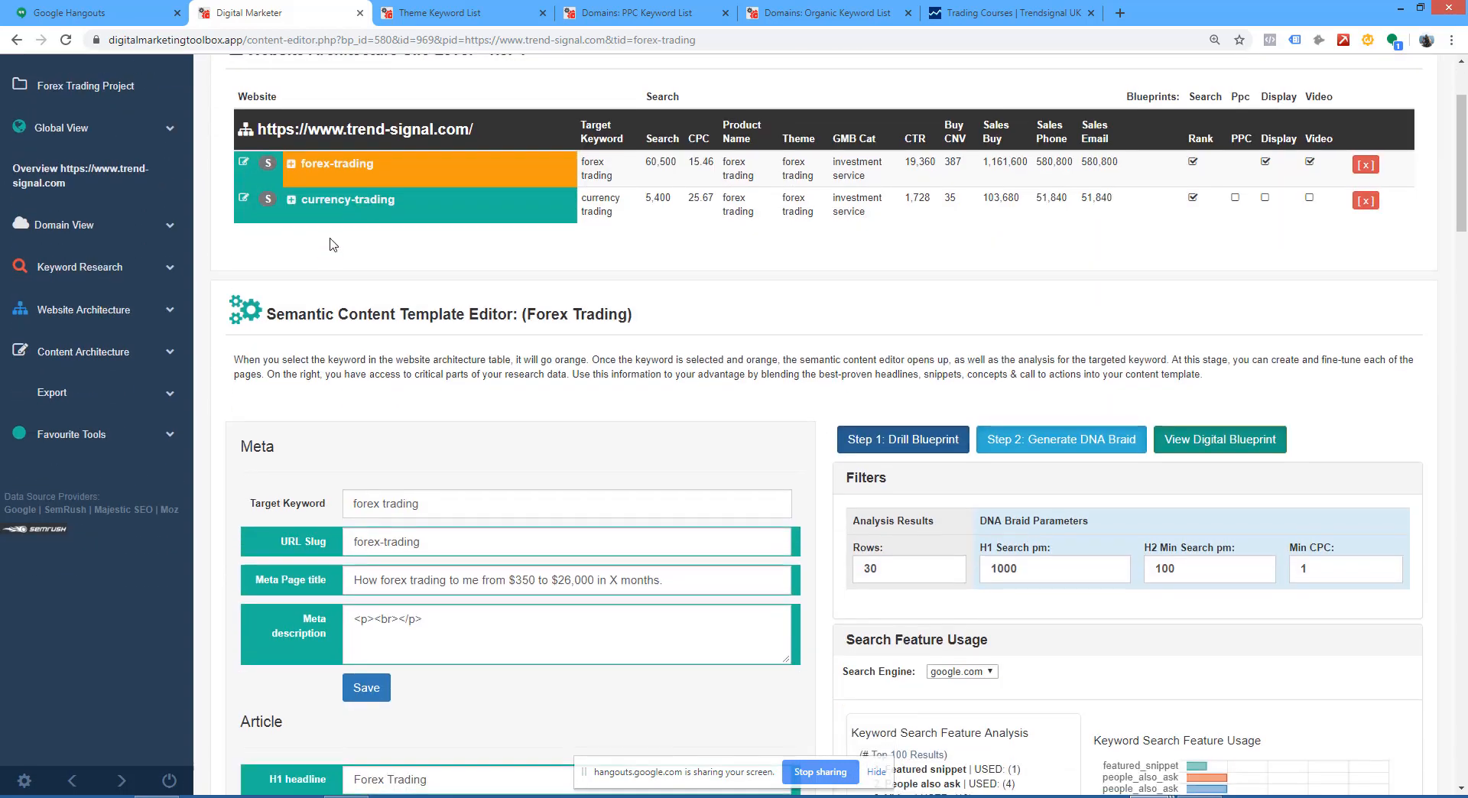
pyautogui.scroll(-2, 554, 309)
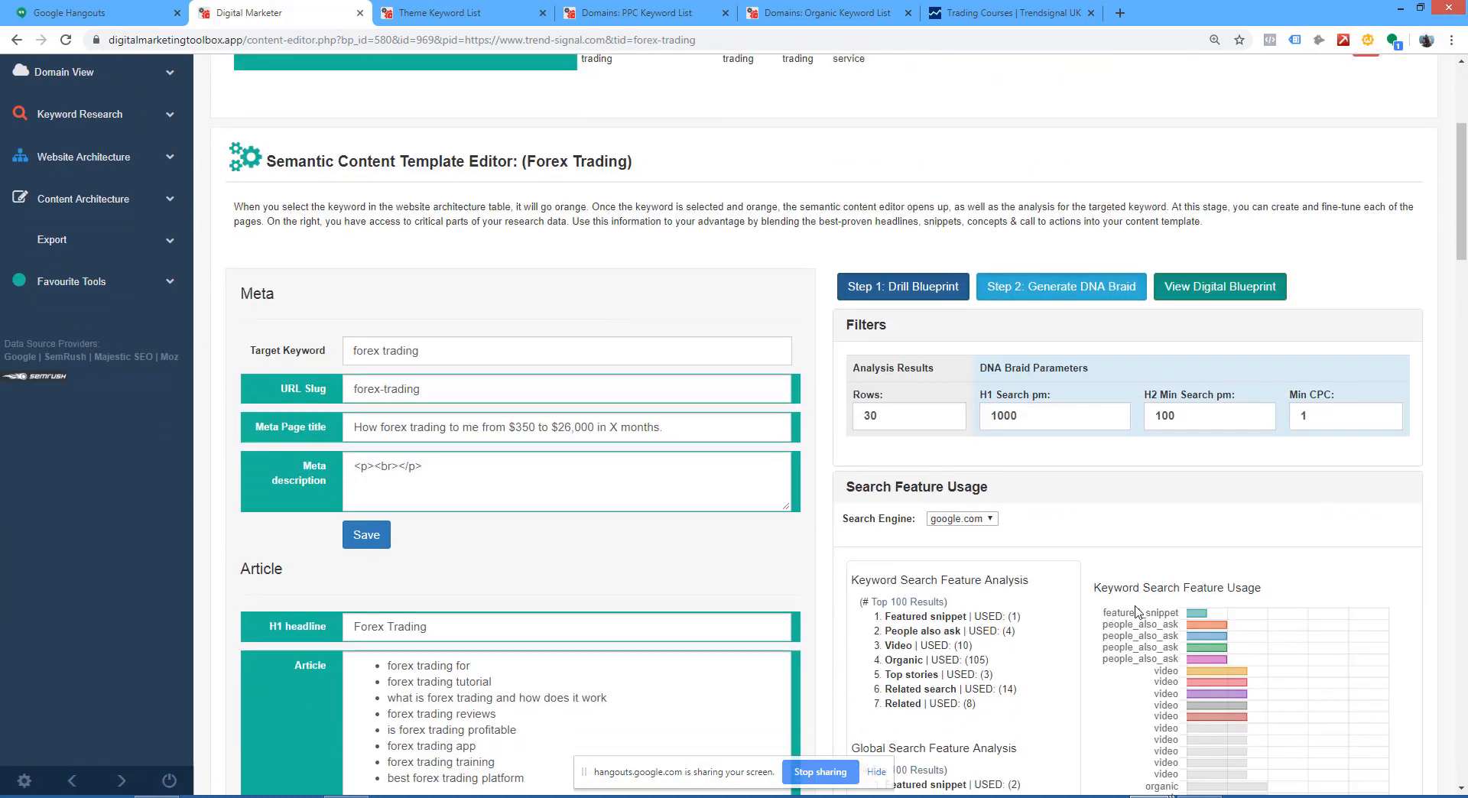
pyautogui.scroll(2, 1158, 615)
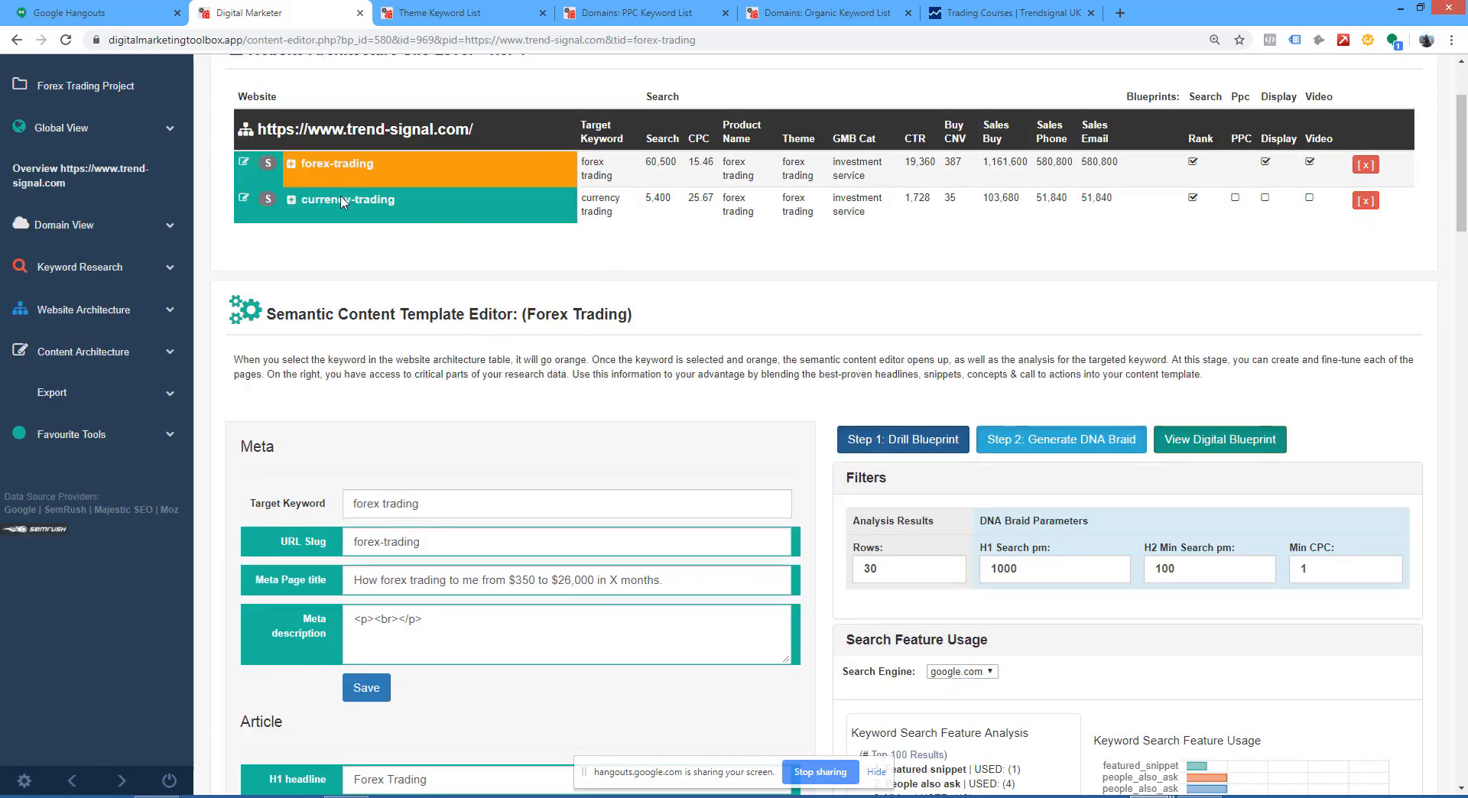
# Step: Open the currency-trading page's content template and look over its meta fields, featured snippet and search feature usage
pyautogui.click(360, 219)
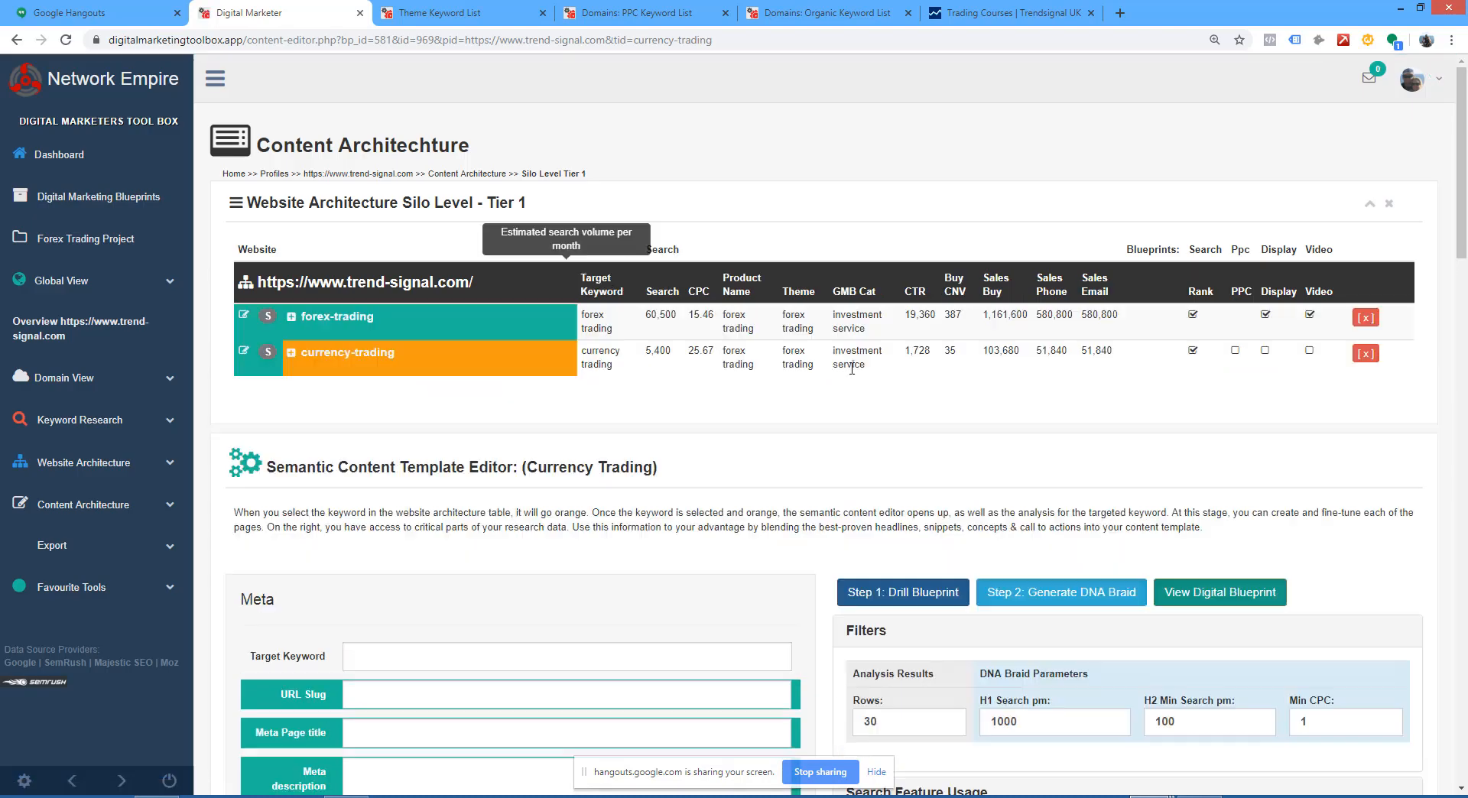
pyautogui.scroll(-2, 1000, 433)
pyautogui.scroll(-3, 1000, 433)
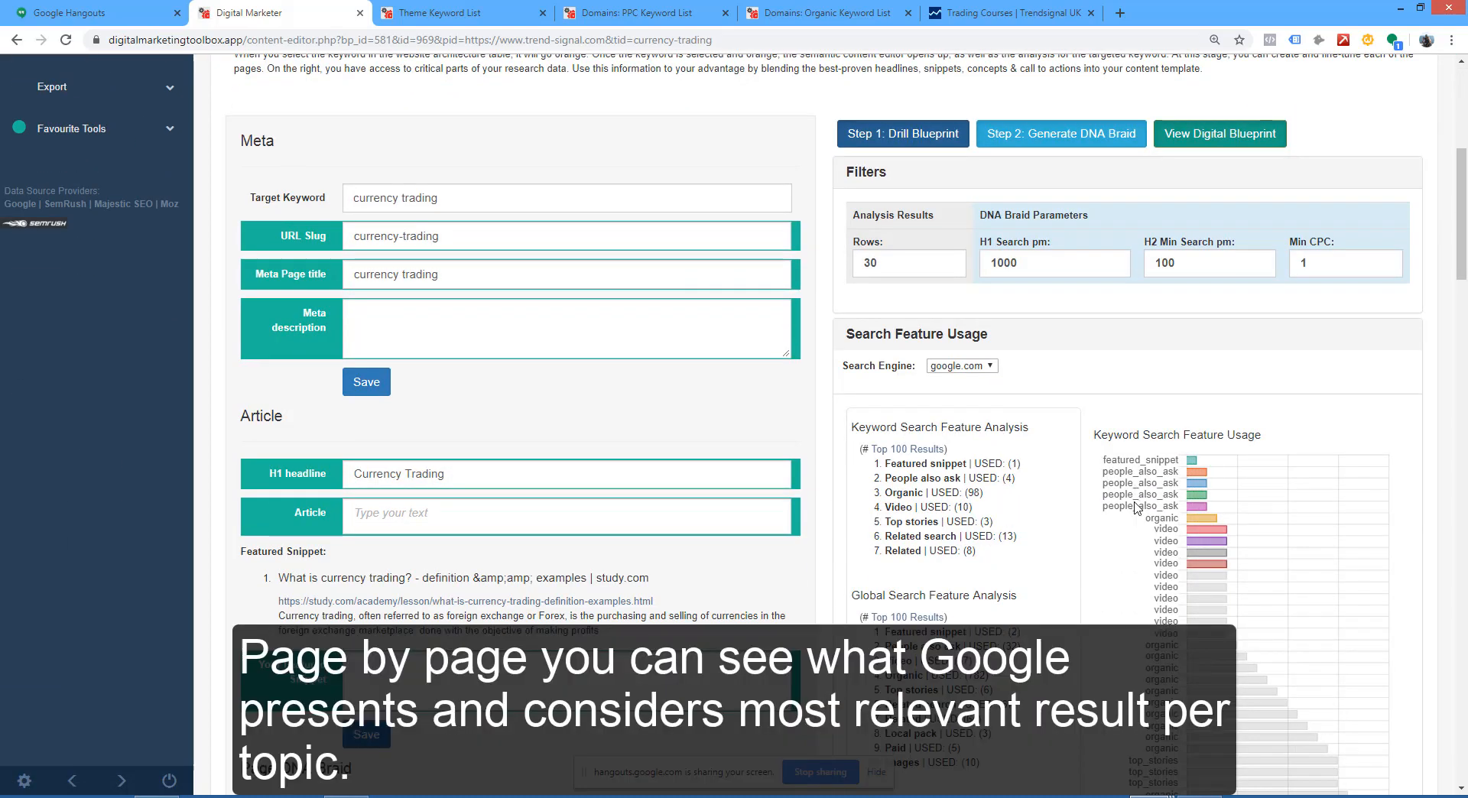
pyautogui.scroll(4, 916, 427)
pyautogui.scroll(2, 915, 427)
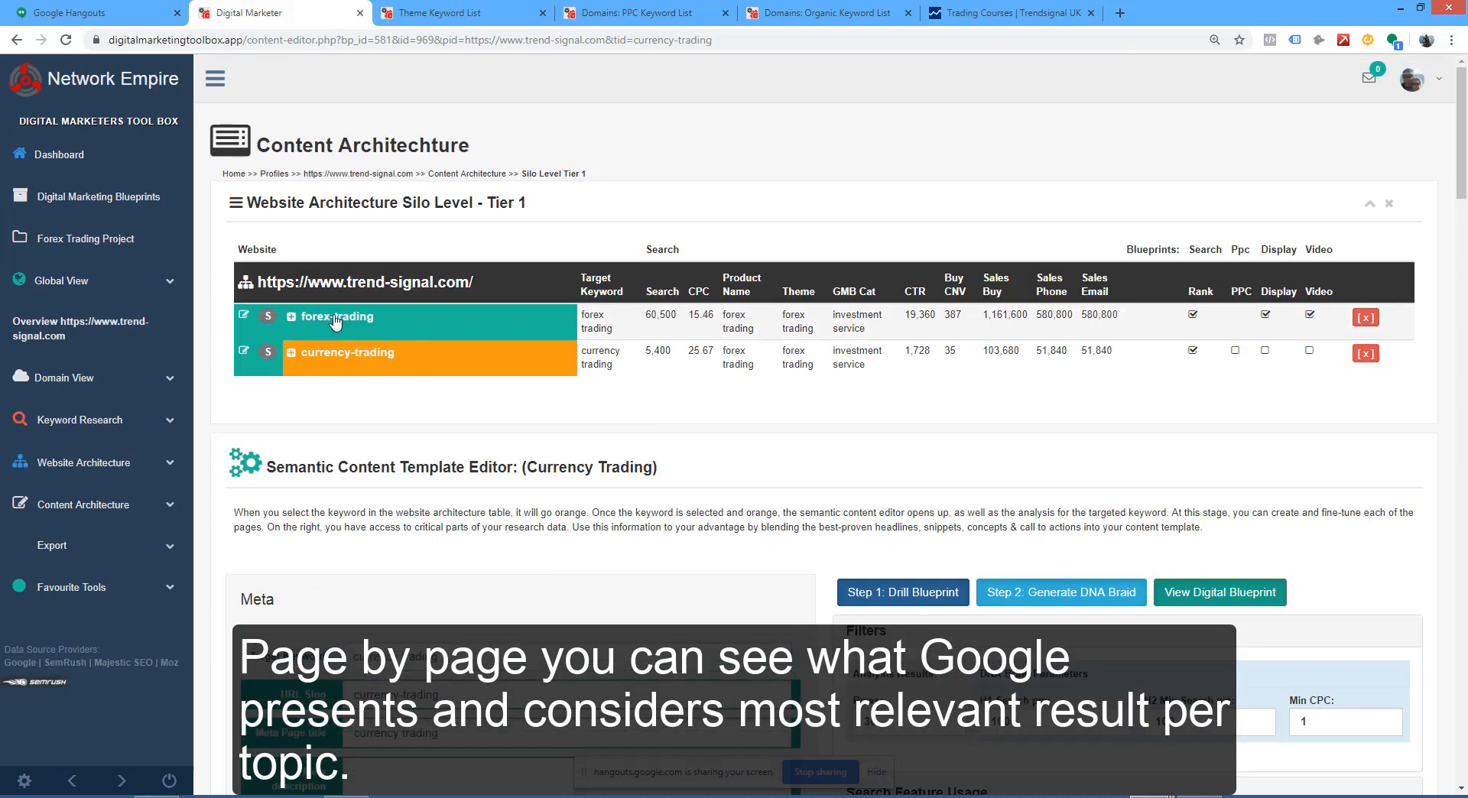
# Step: Return to the forex-trading silo, show its Tier 2 category pages and open the what-is-forex category
pyautogui.click(810, 327)
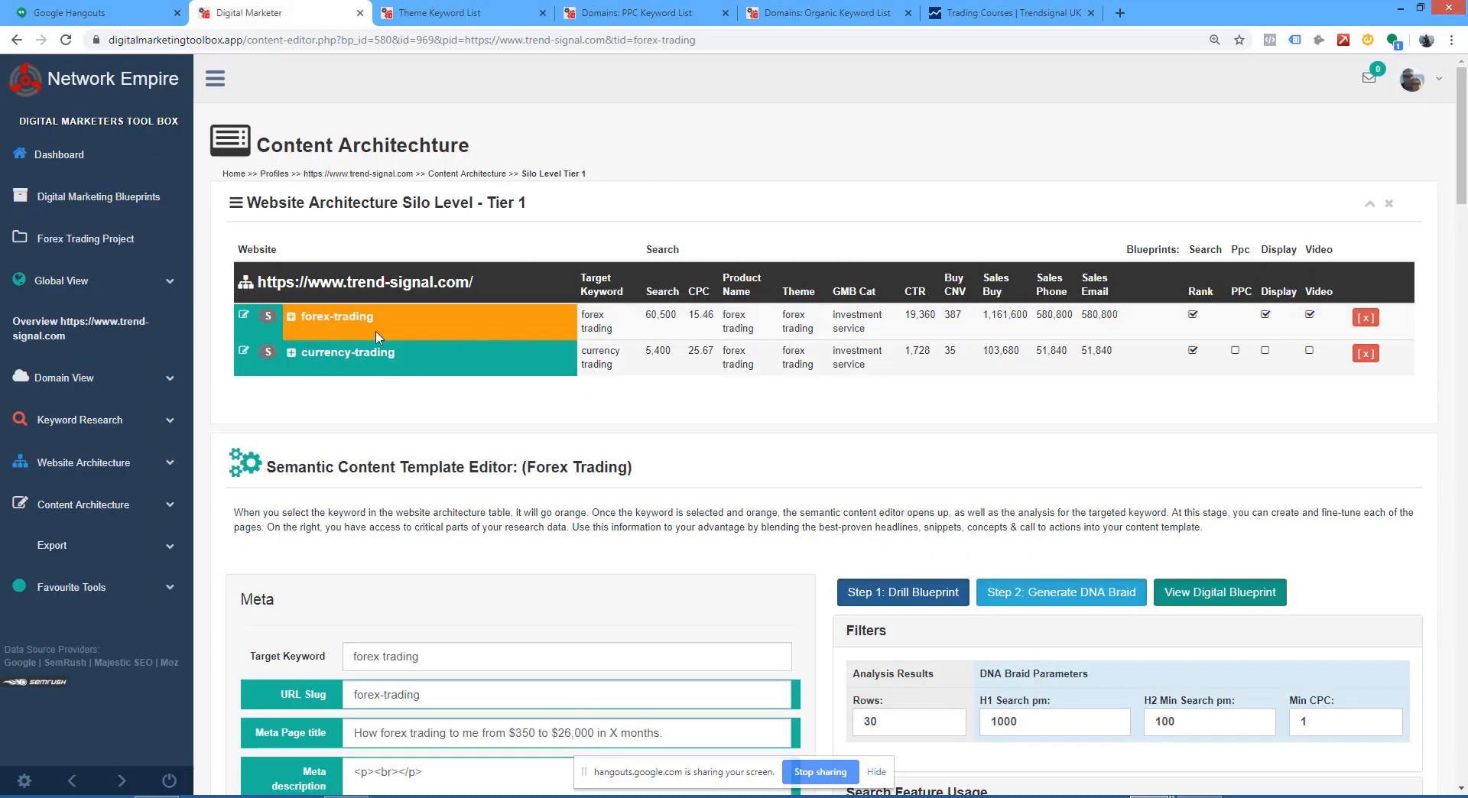
pyautogui.click(342, 323)
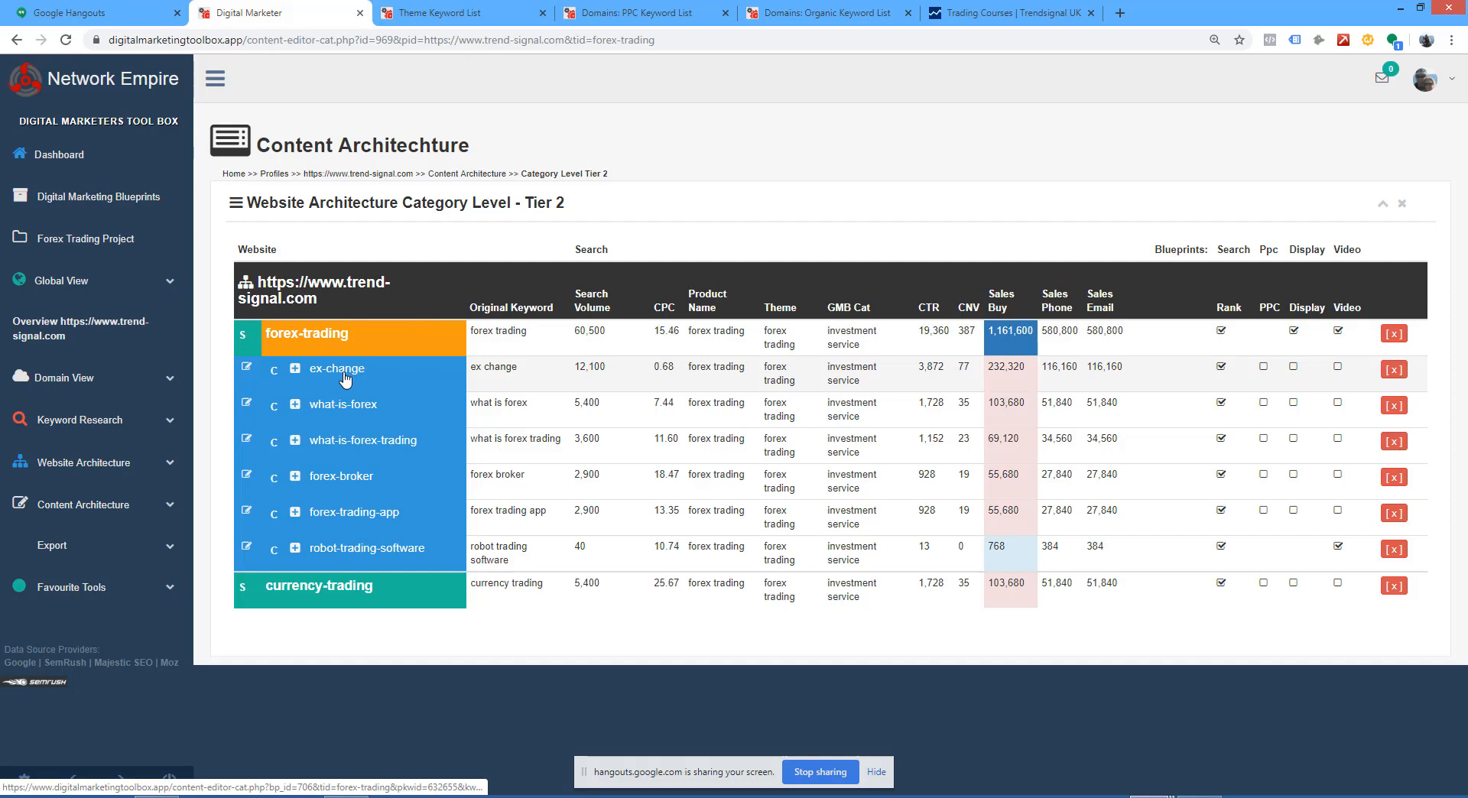
pyautogui.click(344, 403)
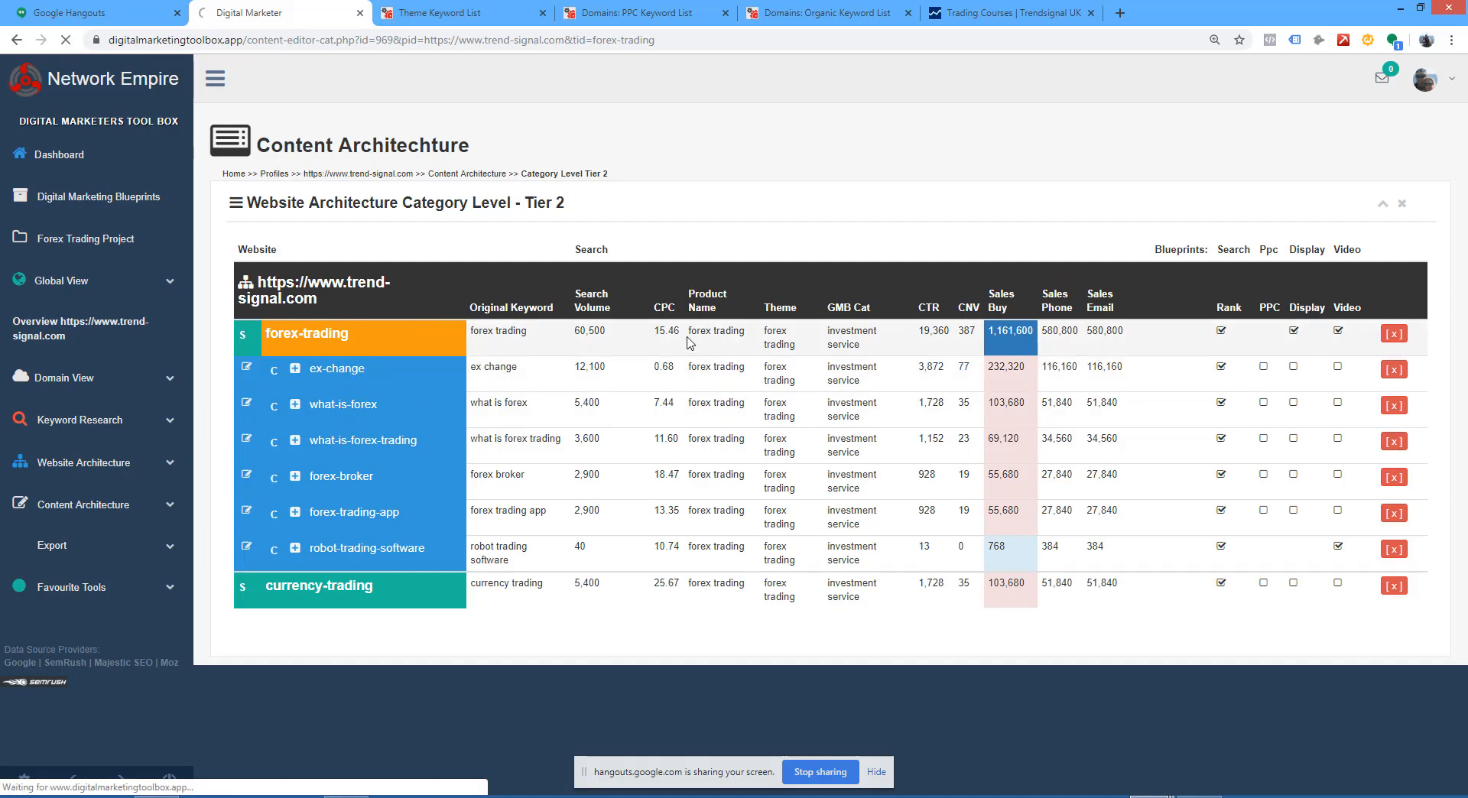
# Step: Look over the what-is-forex template's meta and article fields and its Search Feature Usage
pyautogui.scroll(-6, 855, 288)
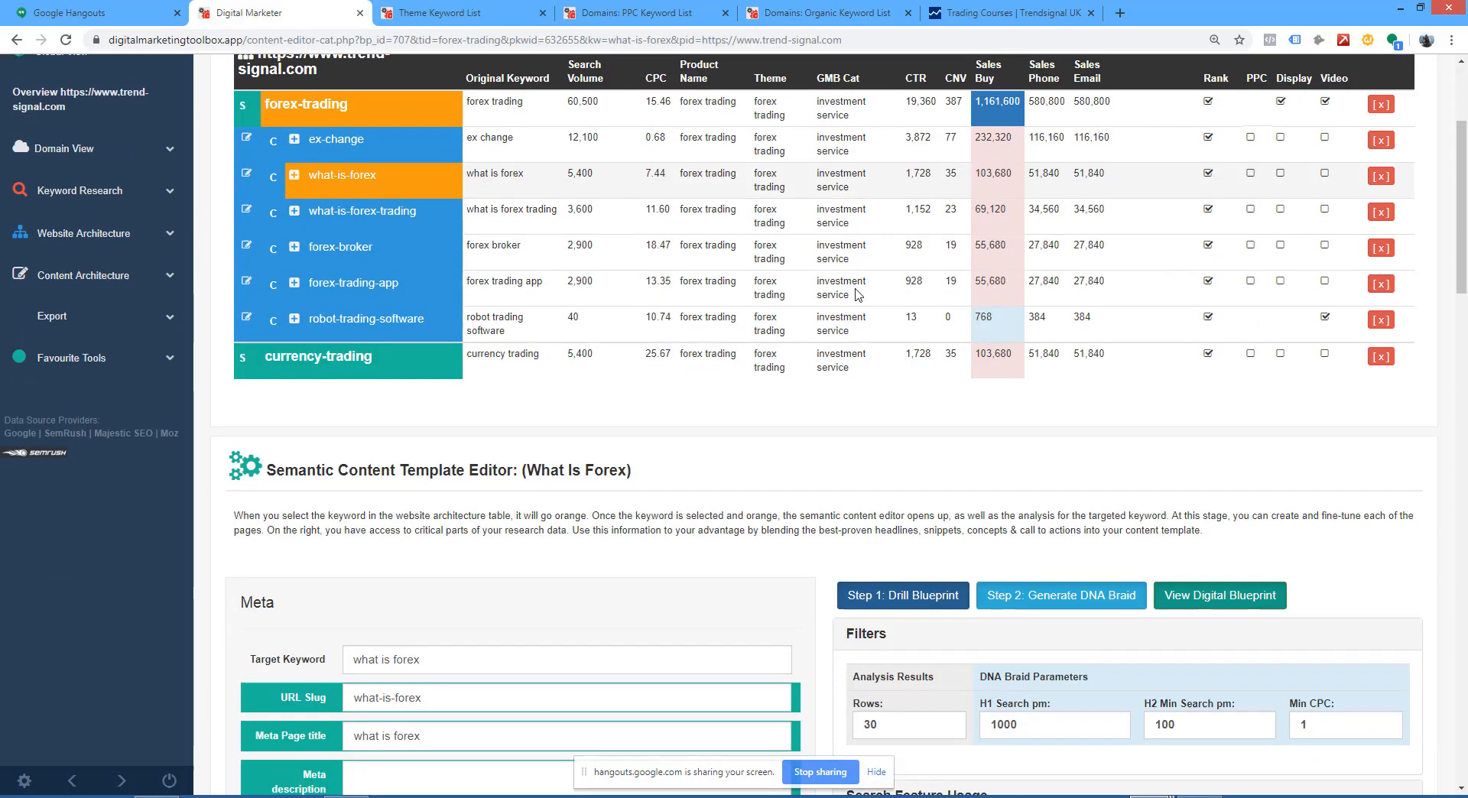
pyautogui.scroll(-6, 865, 300)
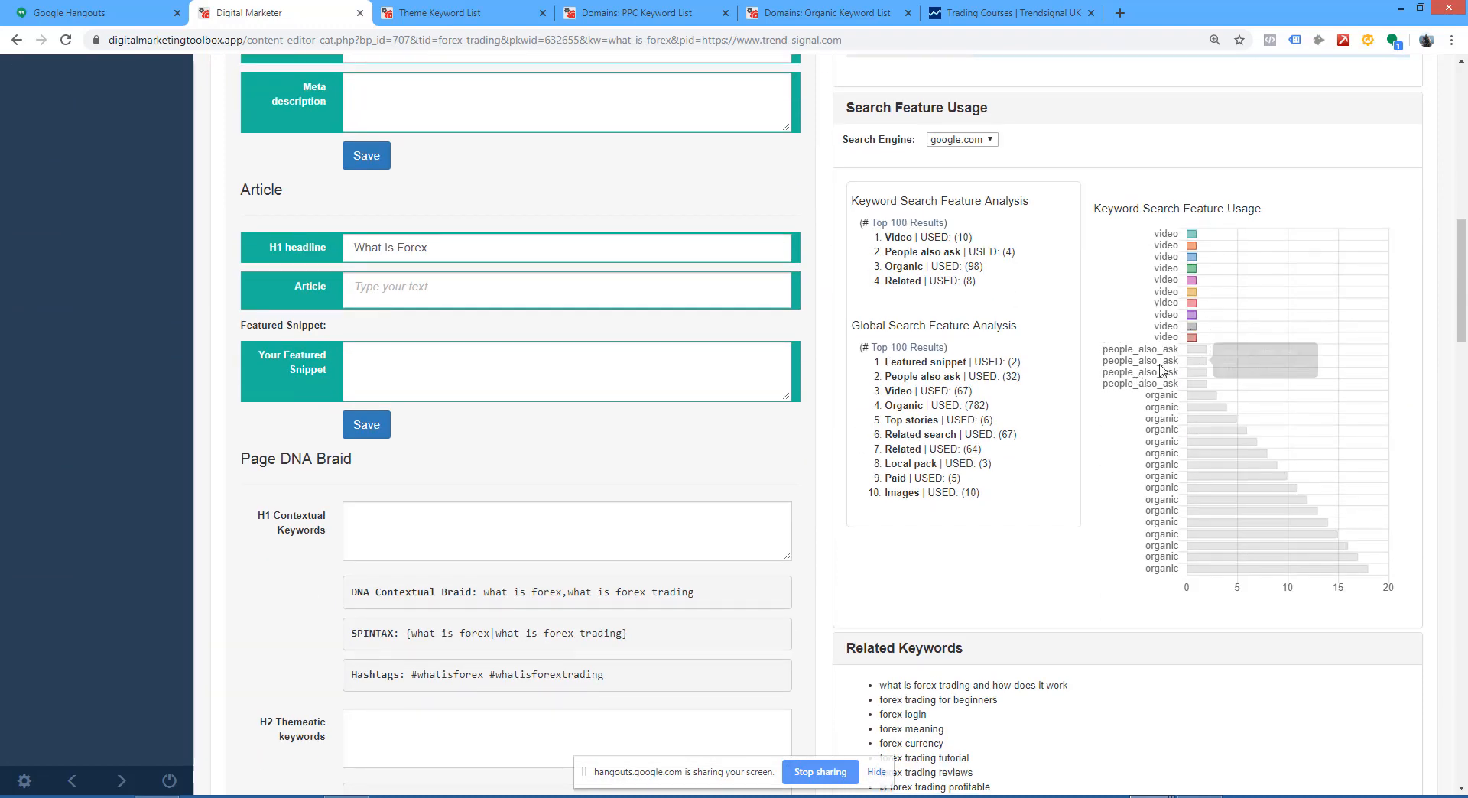
pyautogui.scroll(5, 1059, 335)
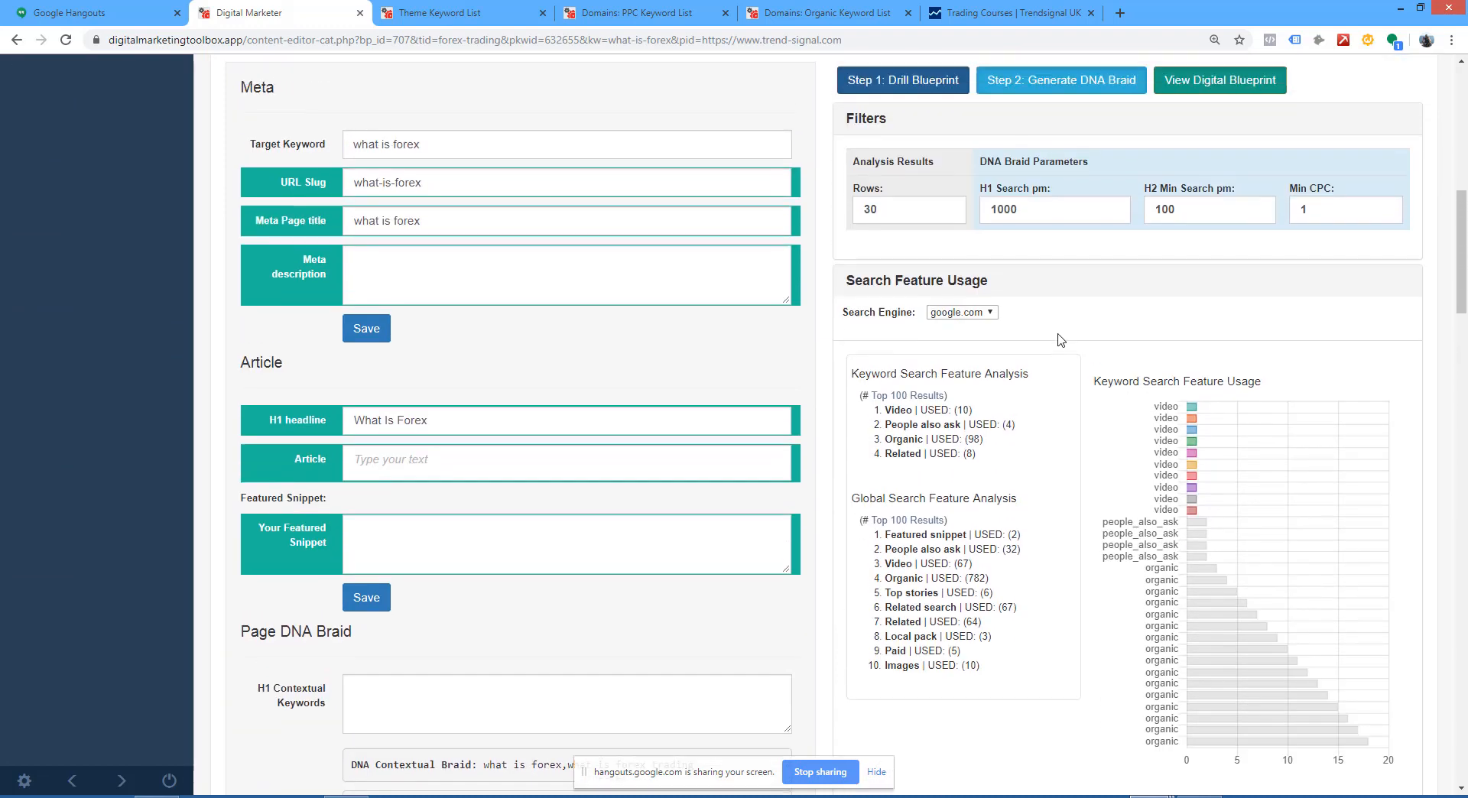
pyautogui.scroll(7, 1059, 334)
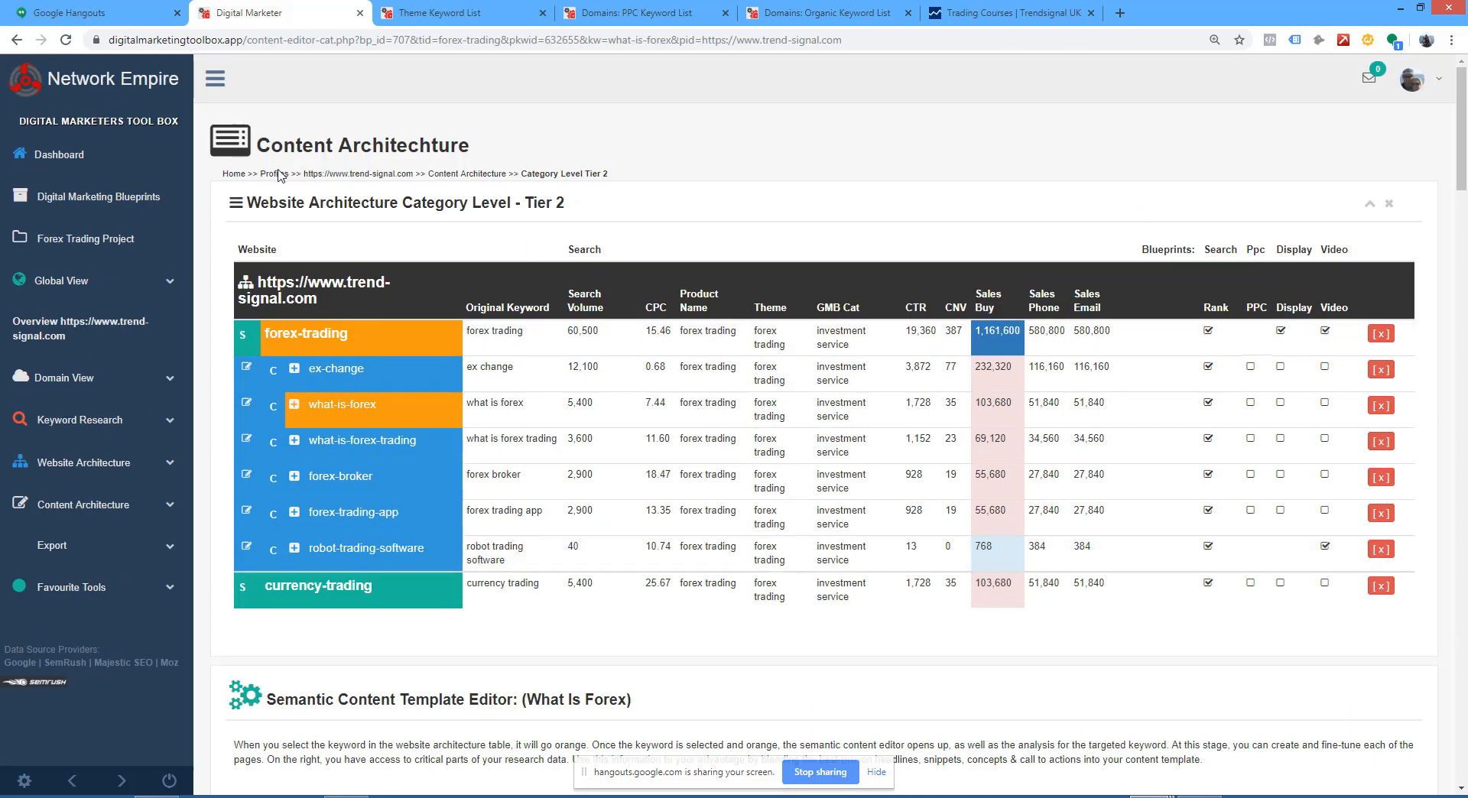
# Step: Return to the silo-level (Tier 1) content architecture and open the forex-trading page's semantic content template
pyautogui.click(85, 505)
pyautogui.click(84, 541)
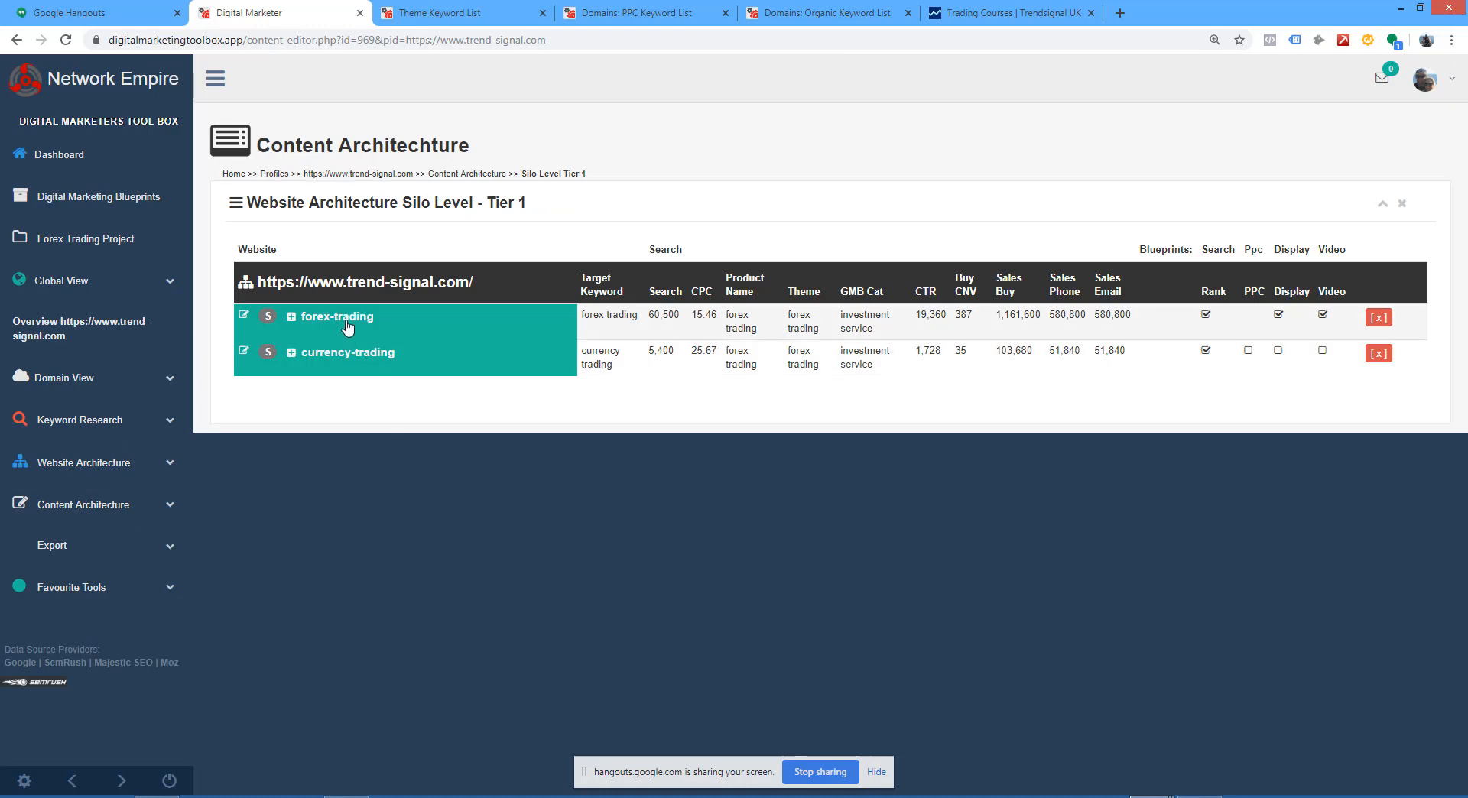
pyautogui.click(348, 319)
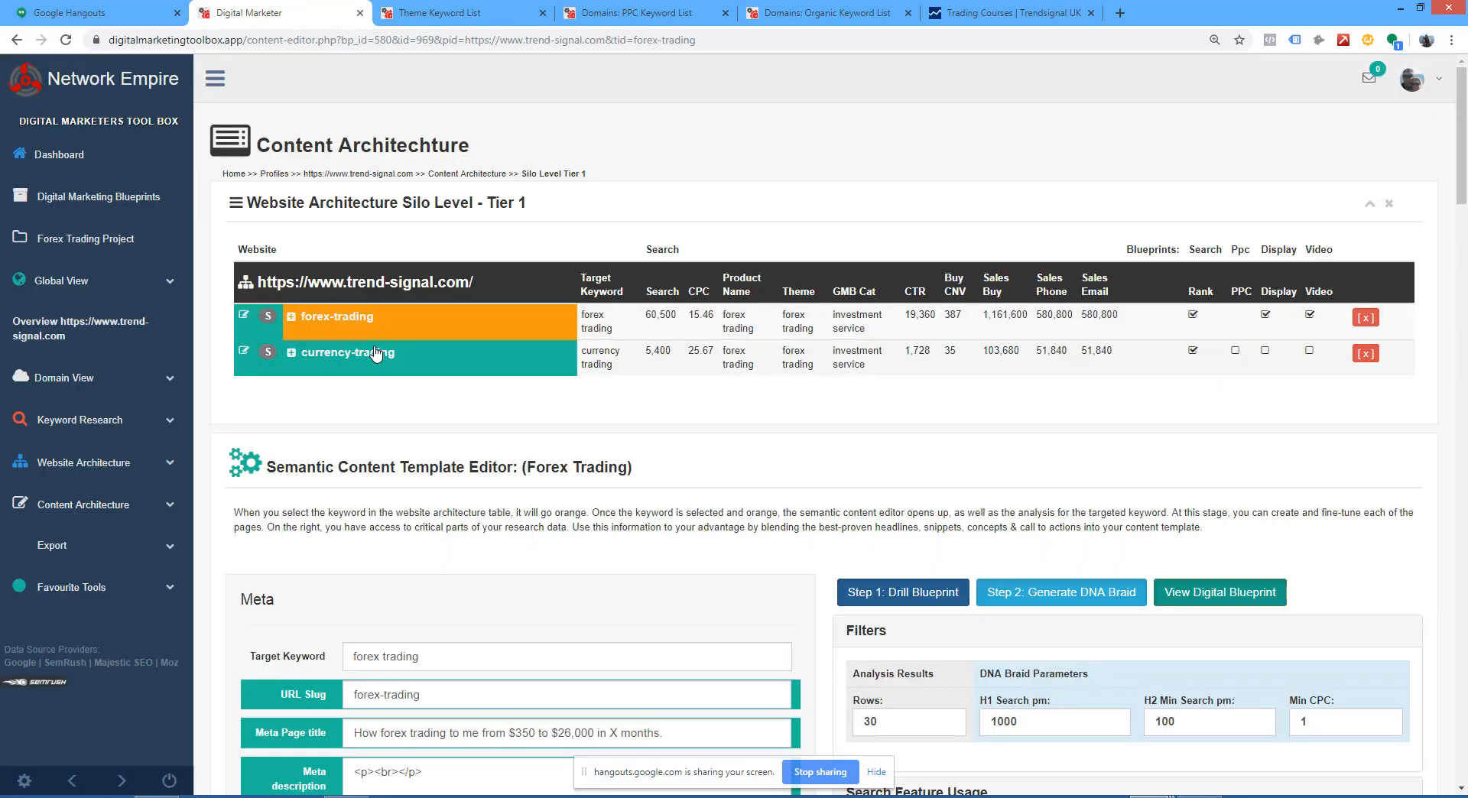
# Step: Copy the DNA Top H1 Keywords "forex trading,what is forex trading,forex trading for beginners" into the H1 Contextual Keywords field
pyautogui.scroll(-20, 405, 373)
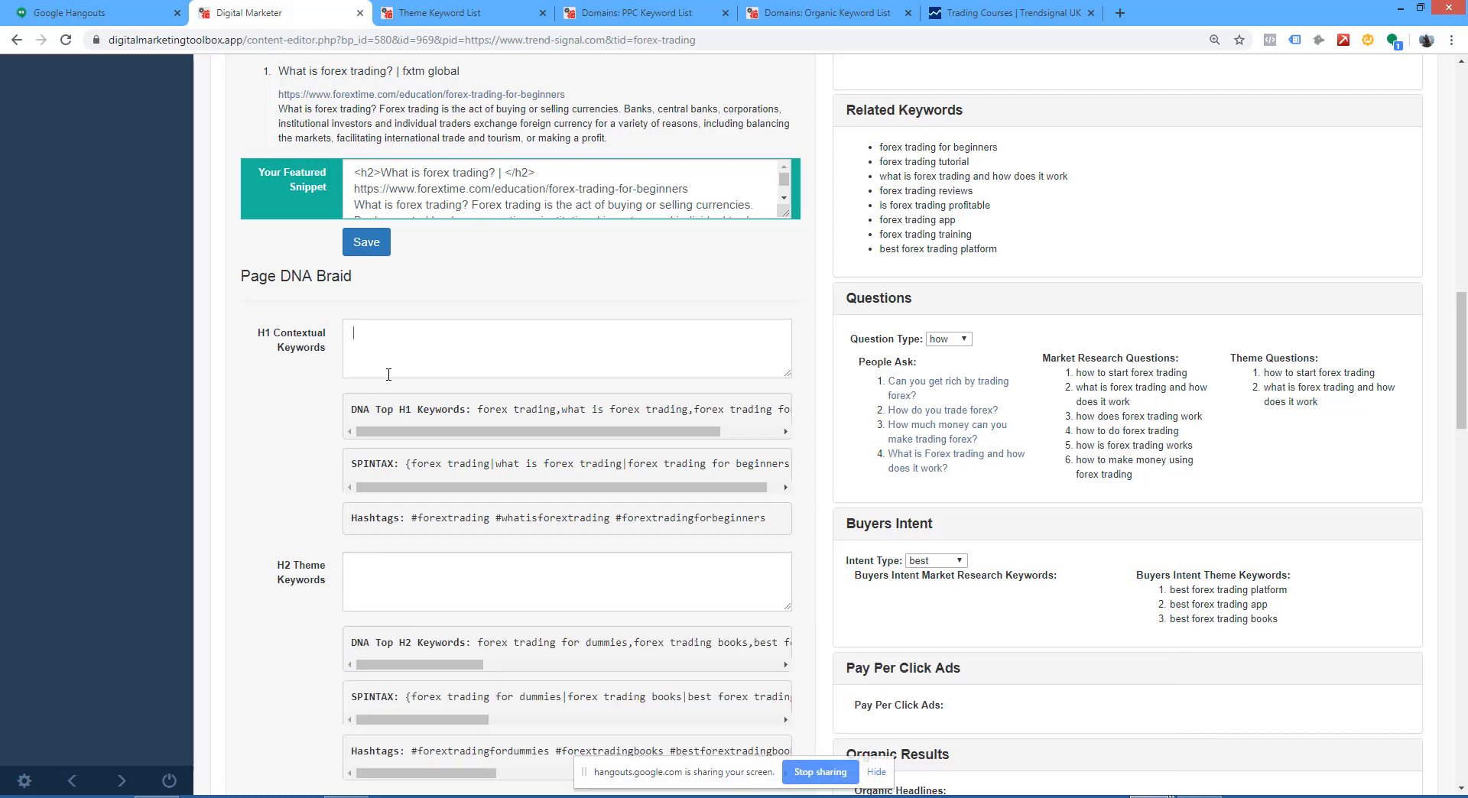
pyautogui.hscroll(2, 451, 407)
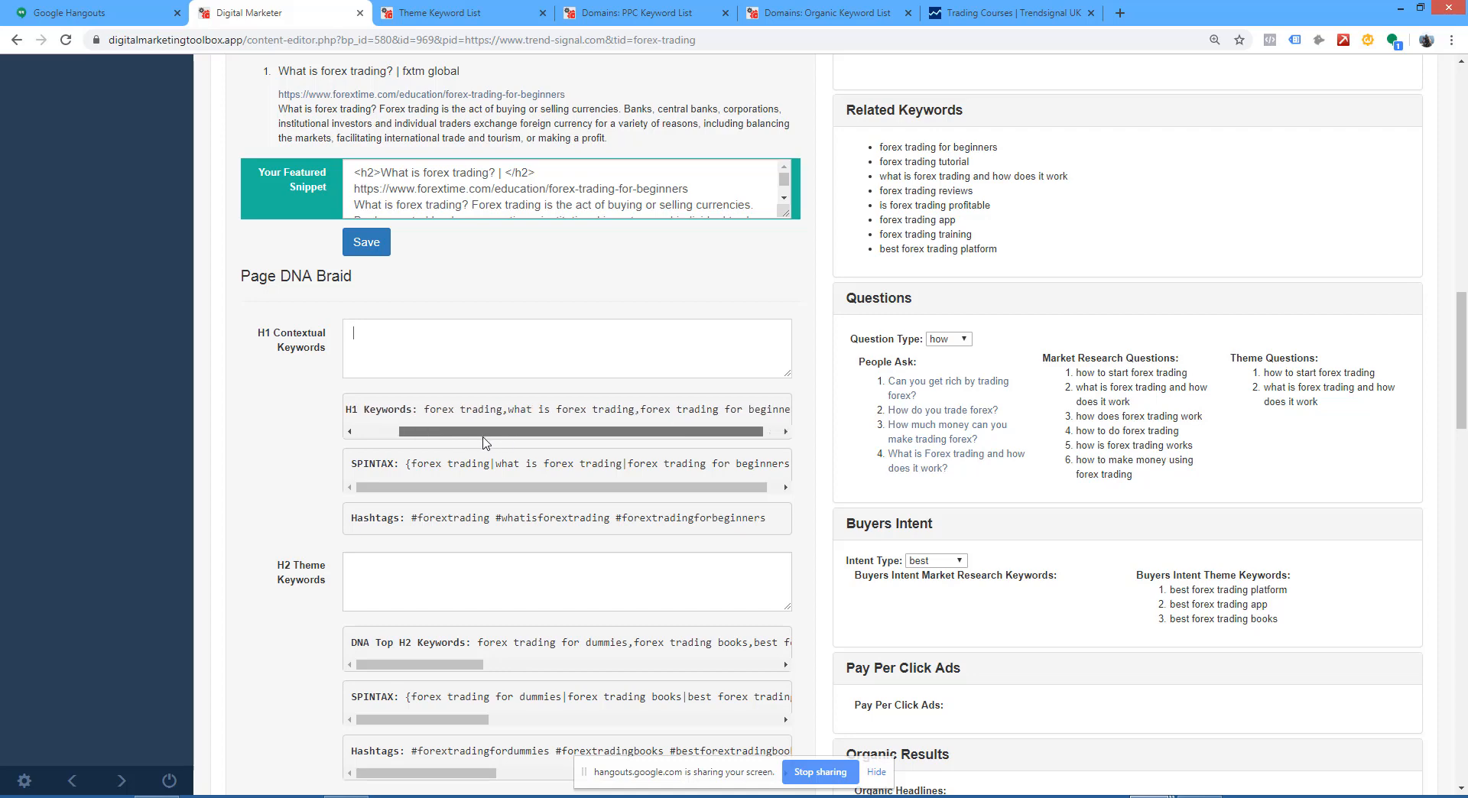
pyautogui.moveTo(547, 433); pyautogui.dragTo(678, 453)
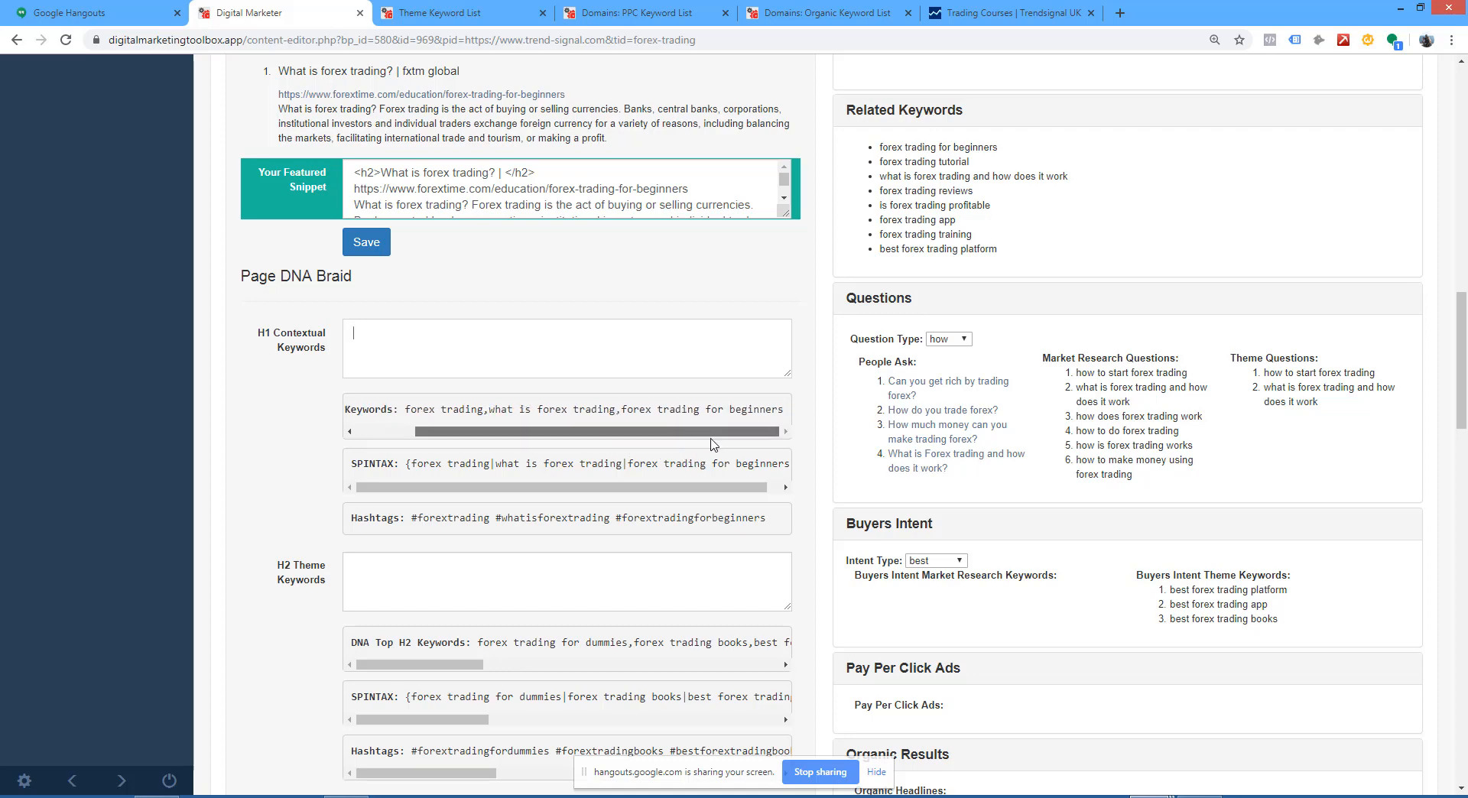
pyautogui.moveTo(773, 406); pyautogui.dragTo(408, 407)
pyautogui.hotkey('ctrl', 'c')
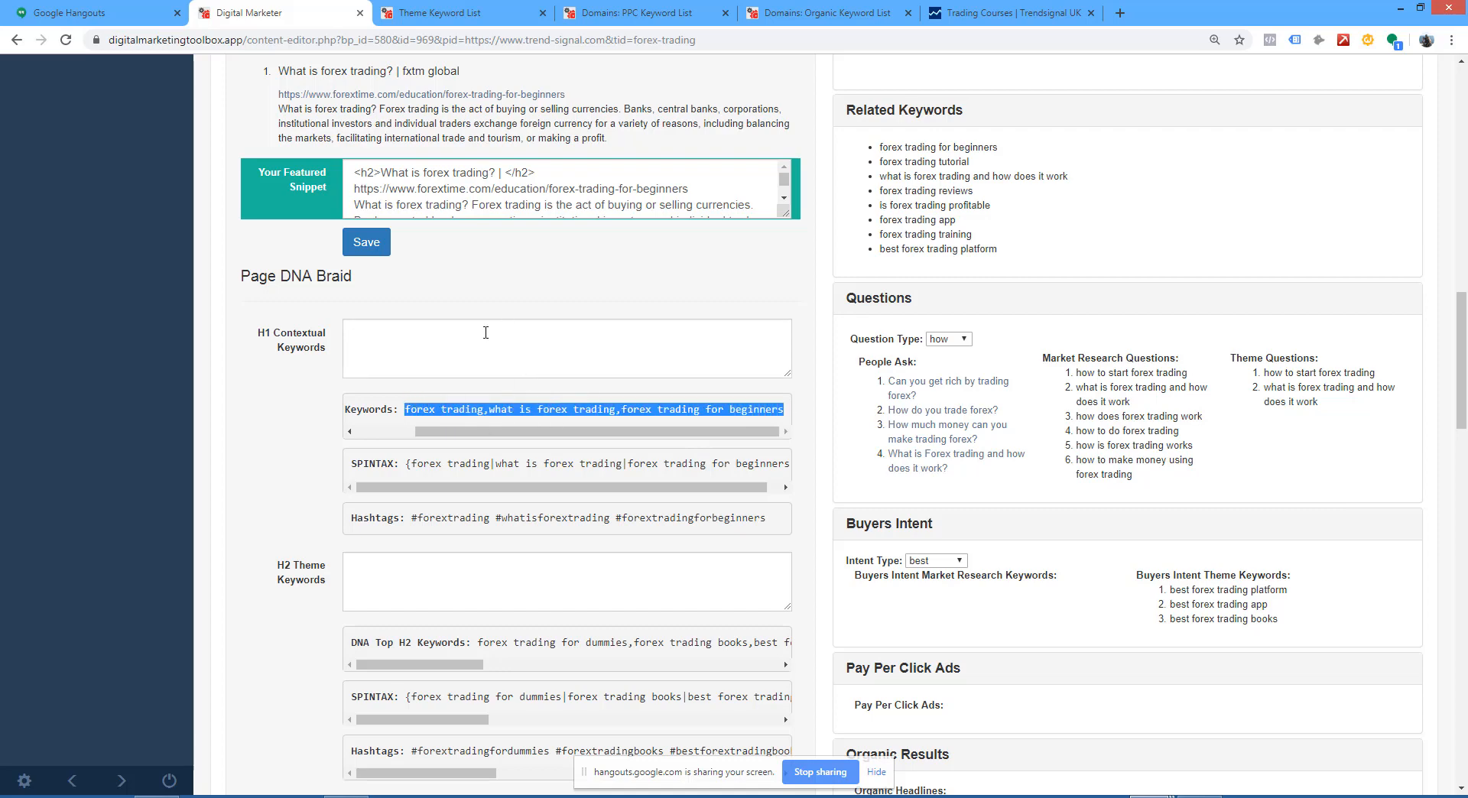
pyautogui.click(485, 333)
pyautogui.hotkey('ctrl', 'v')
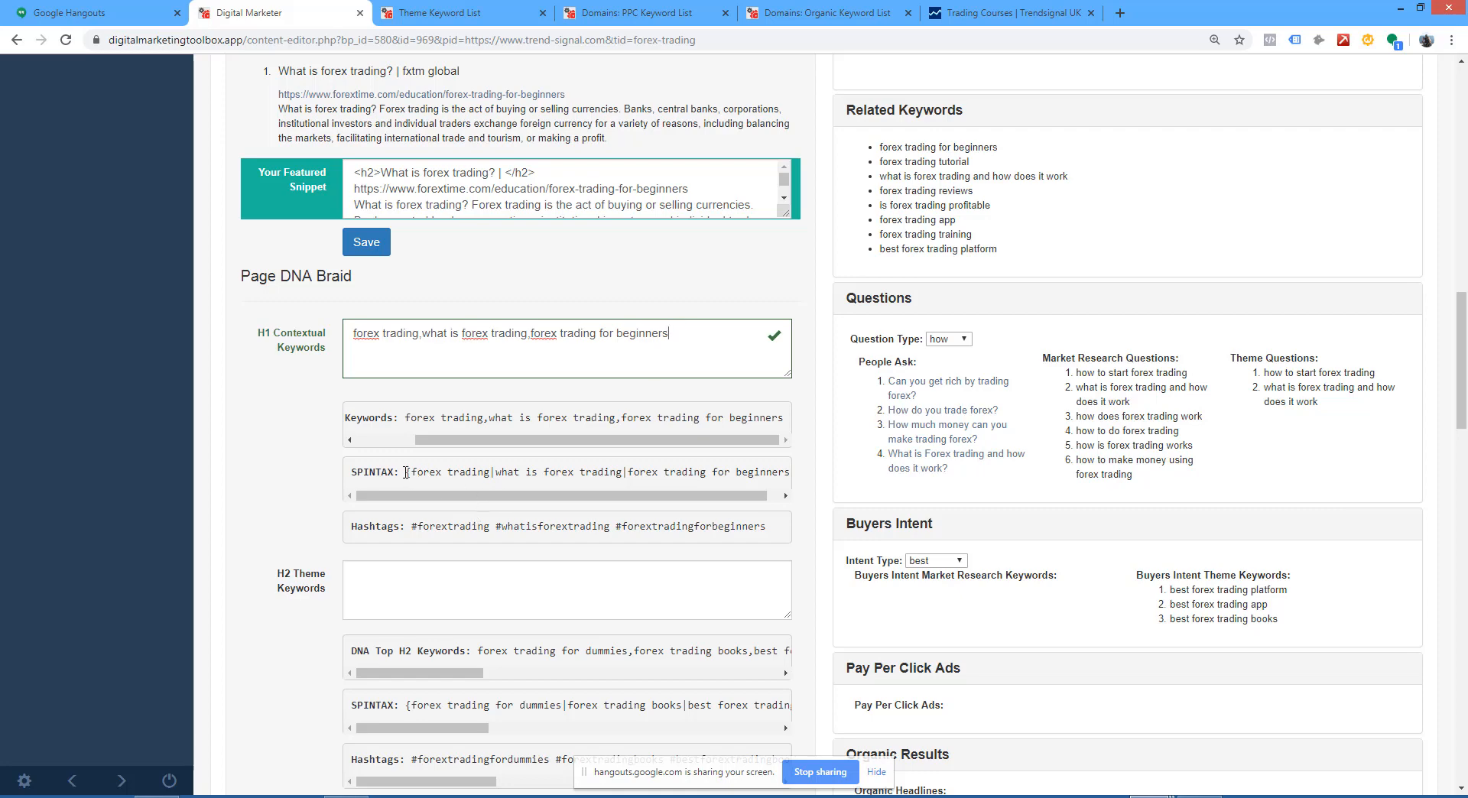
# Step: Highlight the H1 spintax and hashtags and review the meta and article fields where they could be used
pyautogui.moveTo(408, 473); pyautogui.dragTo(805, 471)
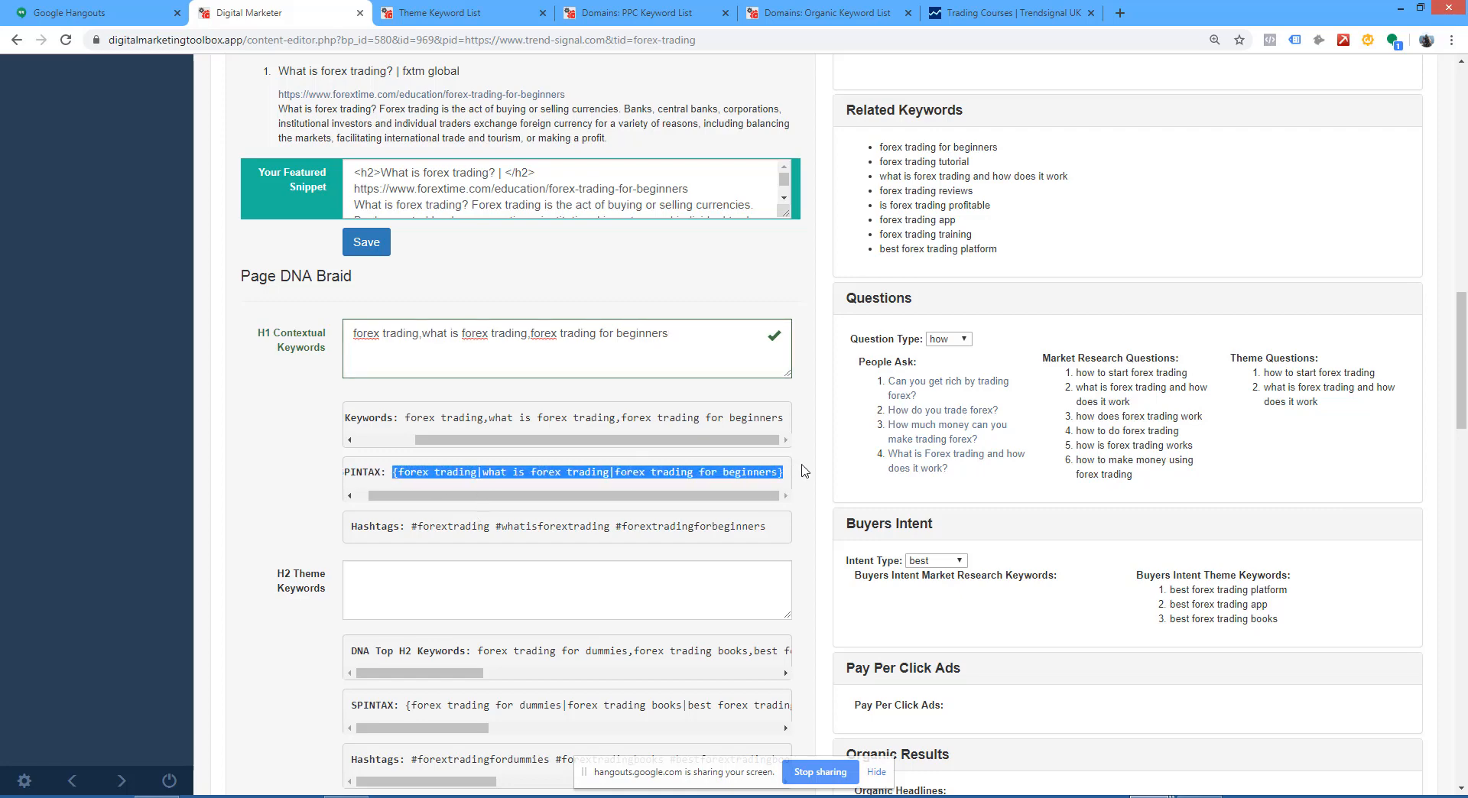
pyautogui.scroll(7, 307, 428)
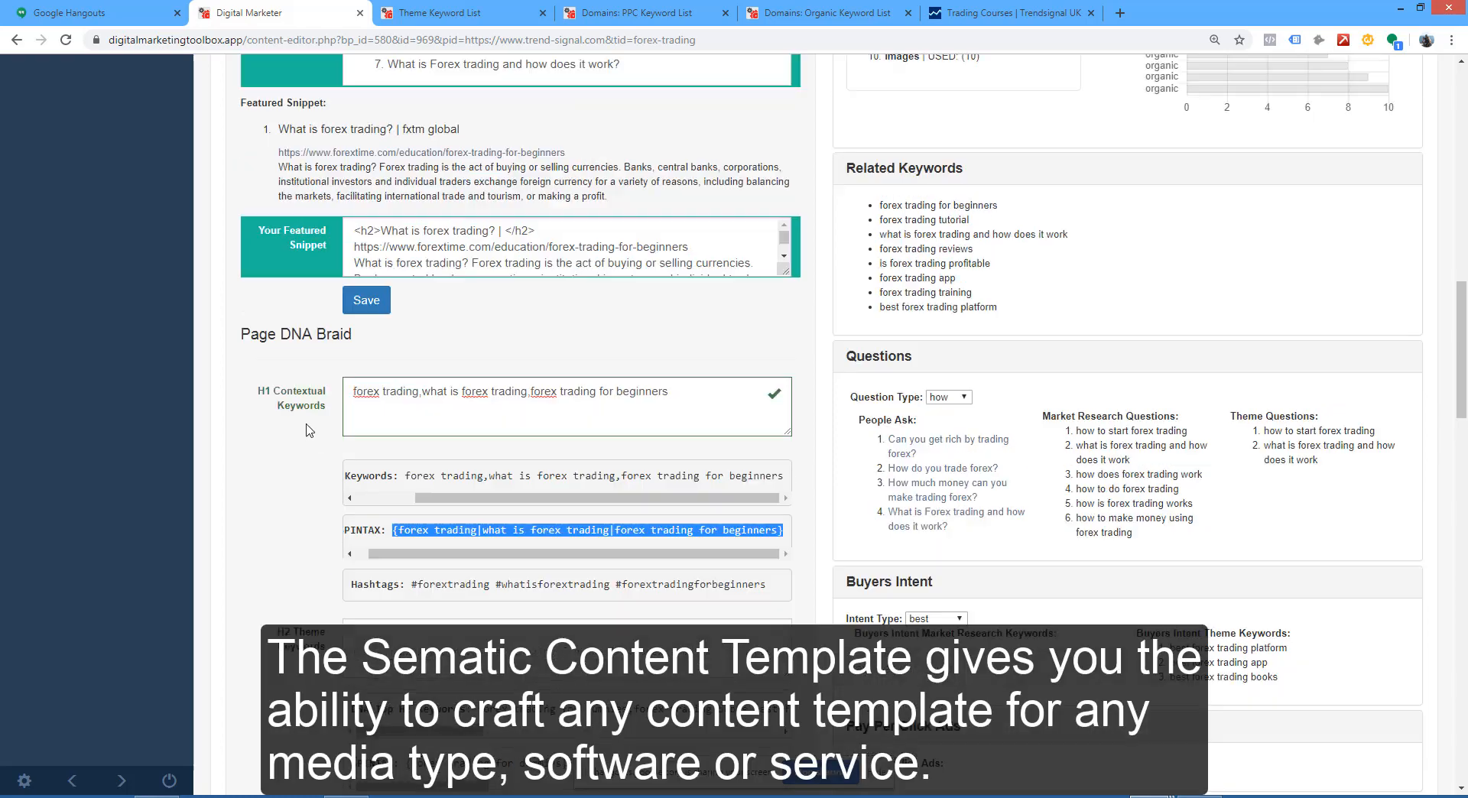
pyautogui.scroll(3, 306, 424)
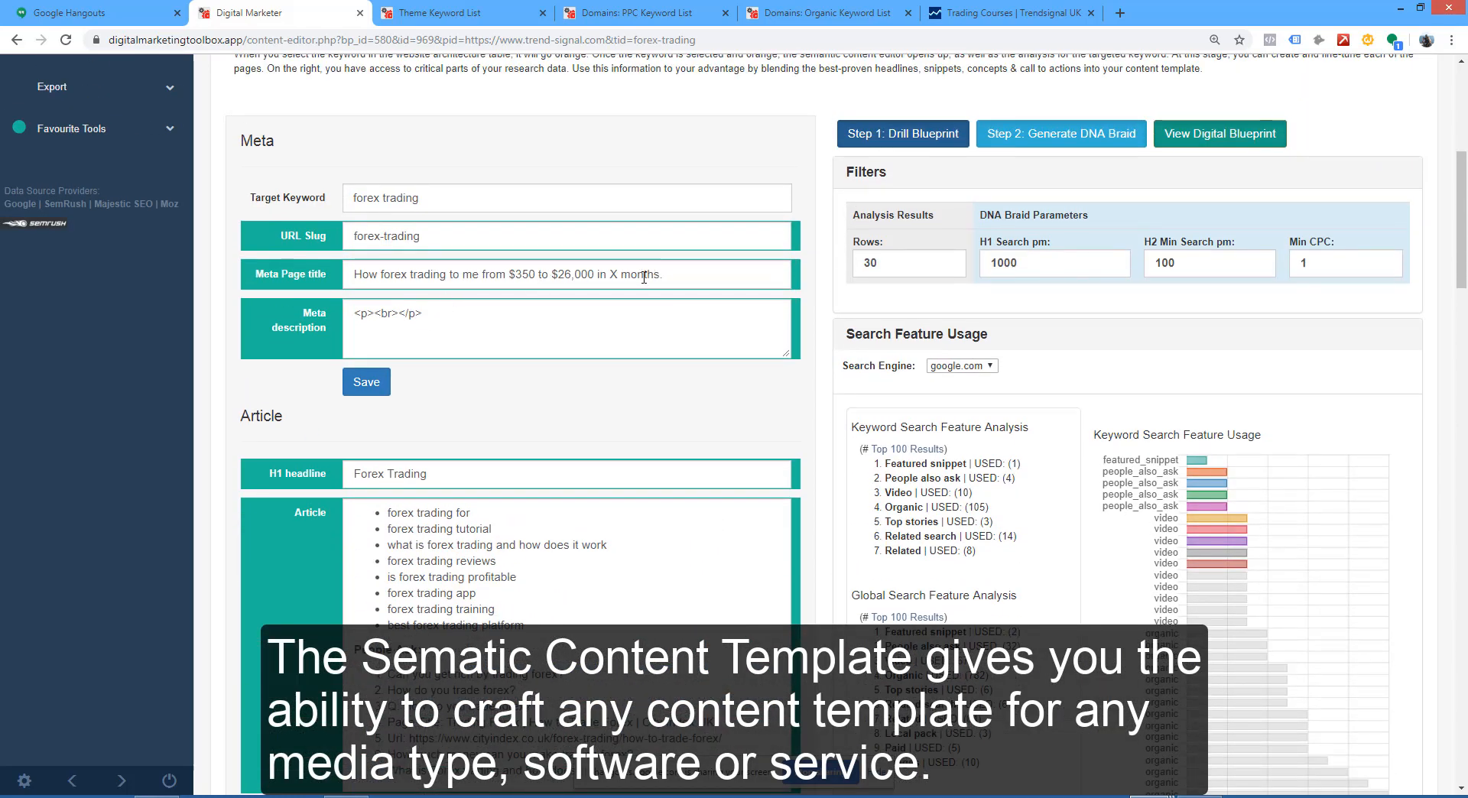
pyautogui.scroll(-2, 517, 593)
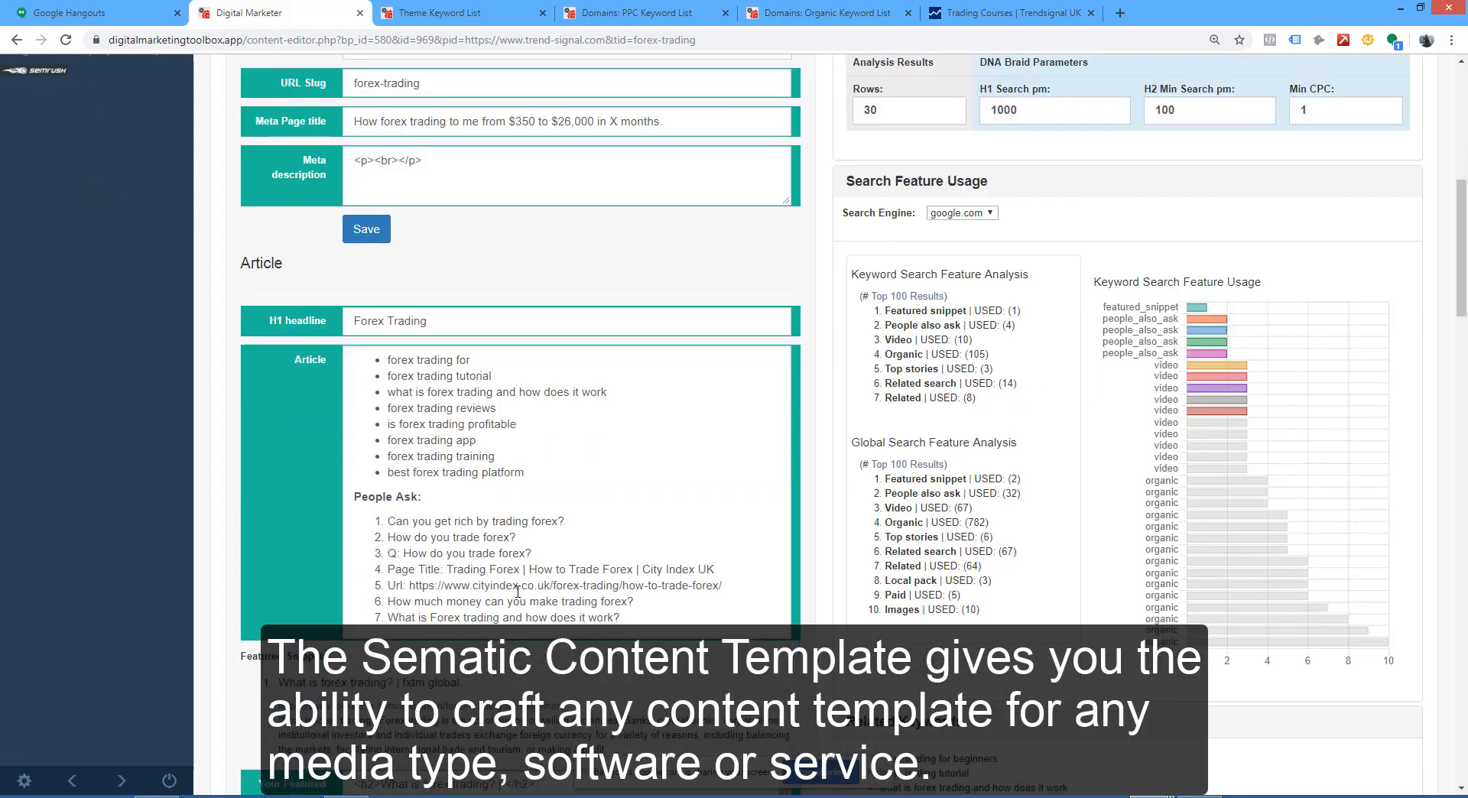
pyautogui.scroll(3, 575, 487)
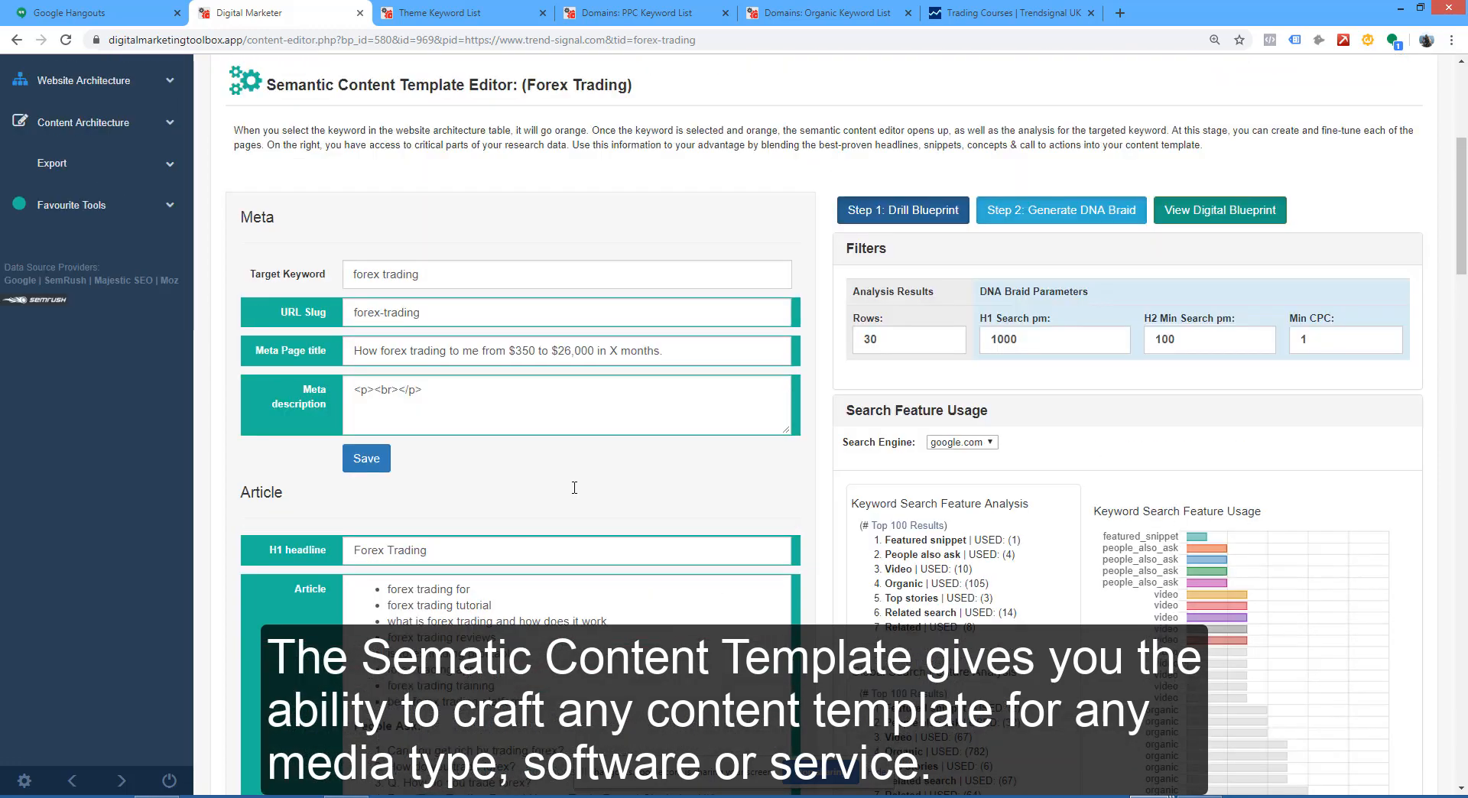
pyautogui.scroll(-9, 574, 487)
pyautogui.scroll(-3, 575, 487)
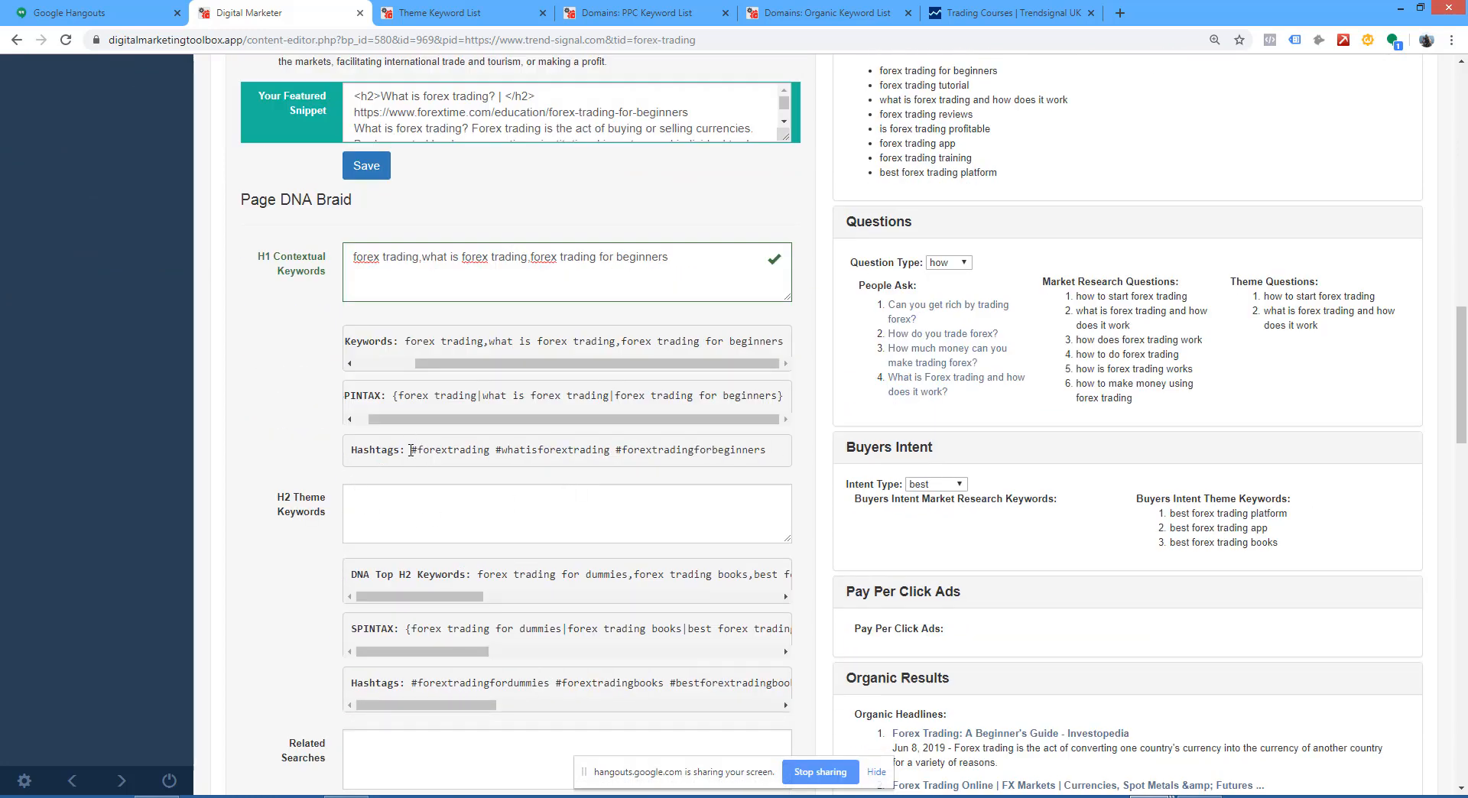
pyautogui.moveTo(412, 448); pyautogui.dragTo(469, 465)
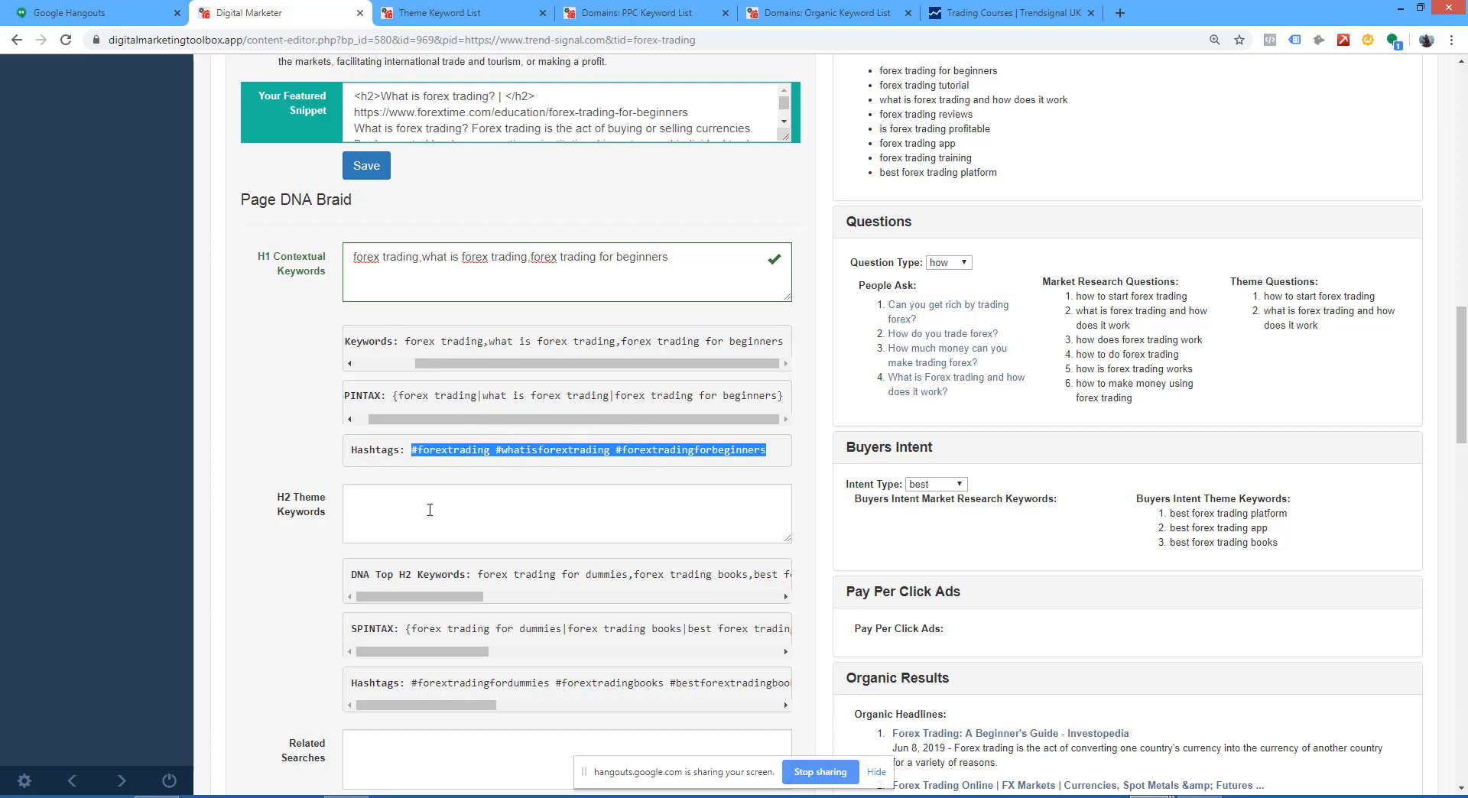
# Step: Copy the DNA Top H2 Keywords from the Page DNA Braid and go back to the Article field
pyautogui.click(483, 512)
pyautogui.moveTo(405, 596); pyautogui.dragTo(480, 579)
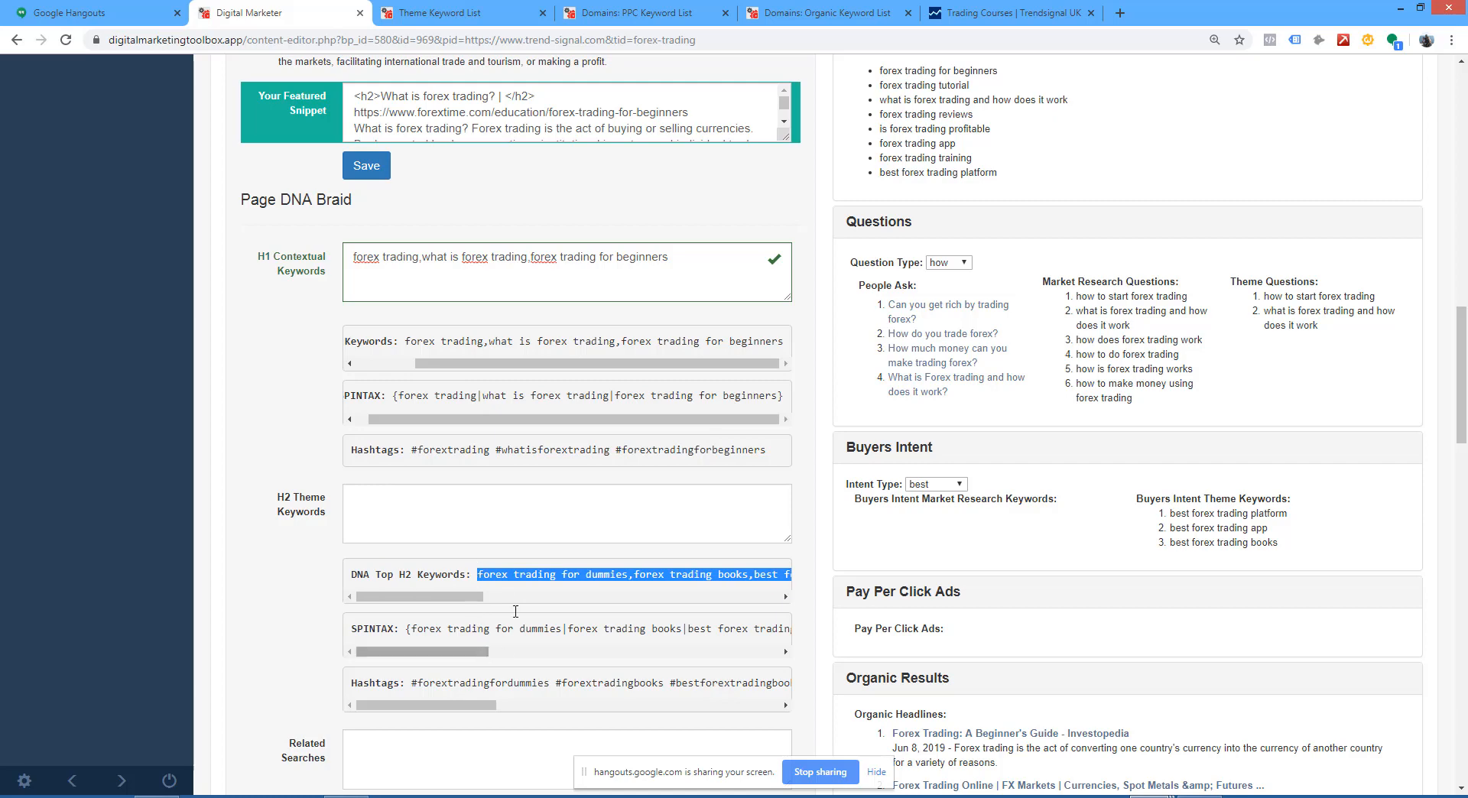
pyautogui.click(276, 400)
pyautogui.scroll(5, 276, 400)
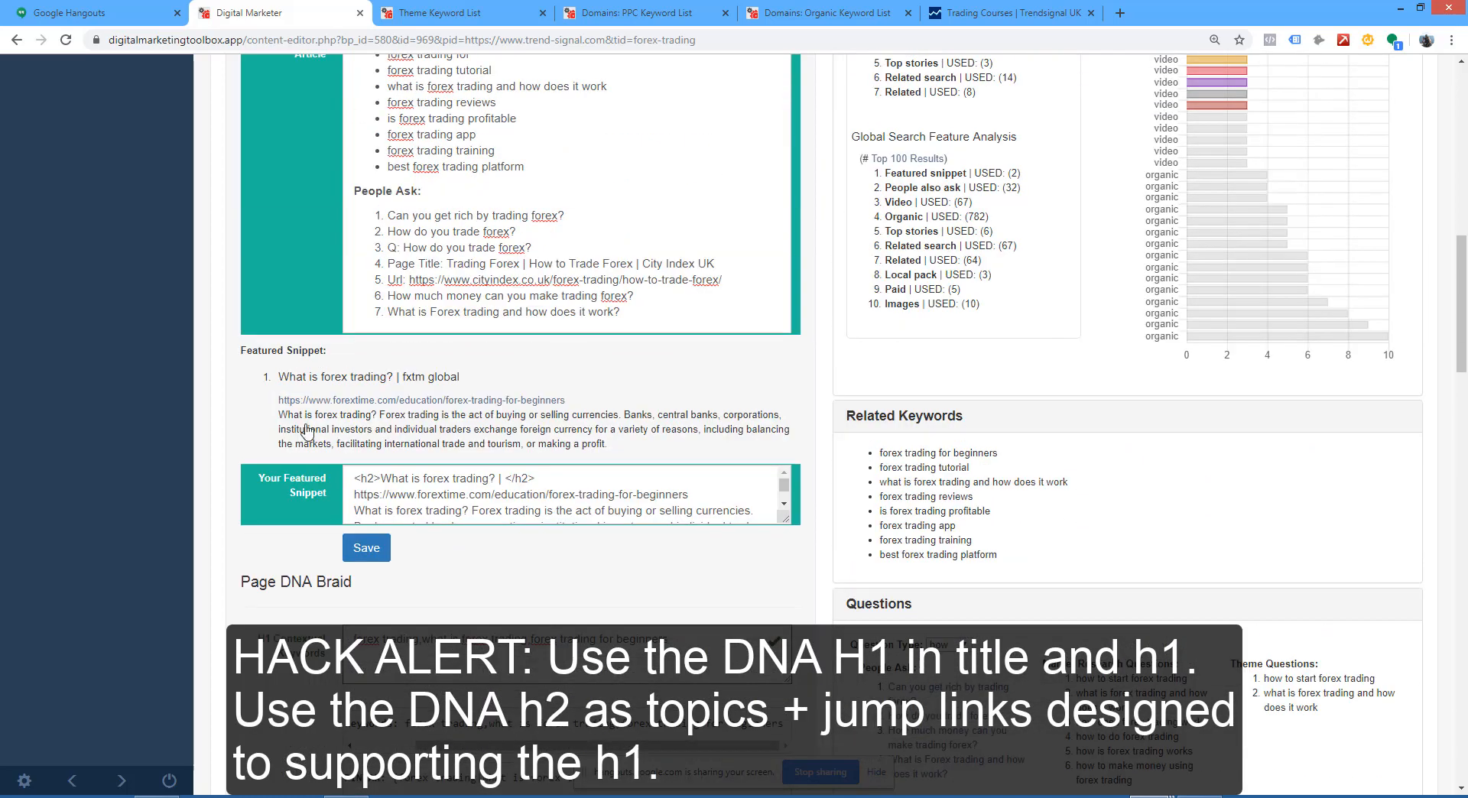
pyautogui.scroll(4, 401, 623)
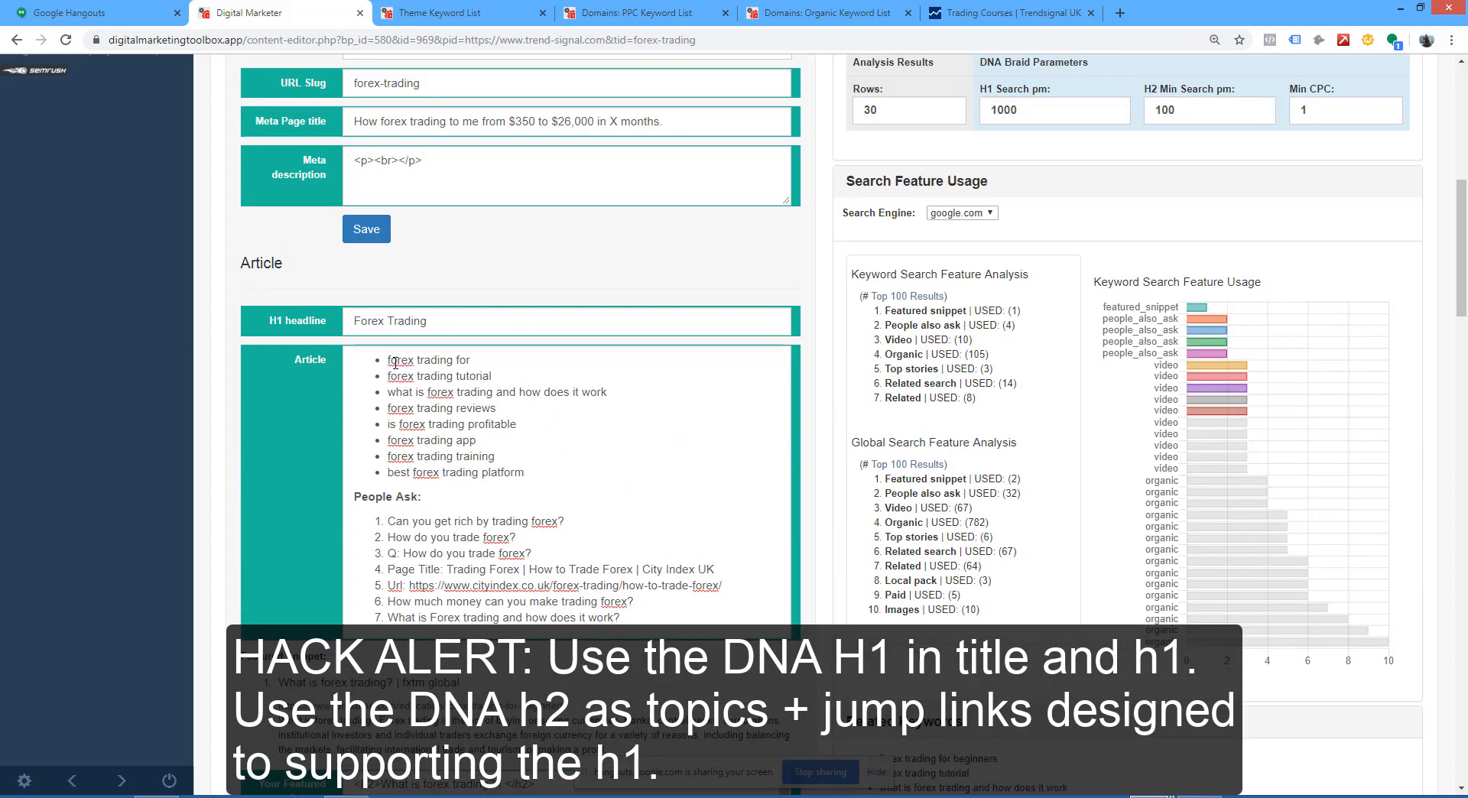
# Step: Remove the bullets from the Article's keyword list and insert blank lines above it and before the People Ask heading
pyautogui.moveTo(525, 473); pyautogui.dragTo(337, 360)
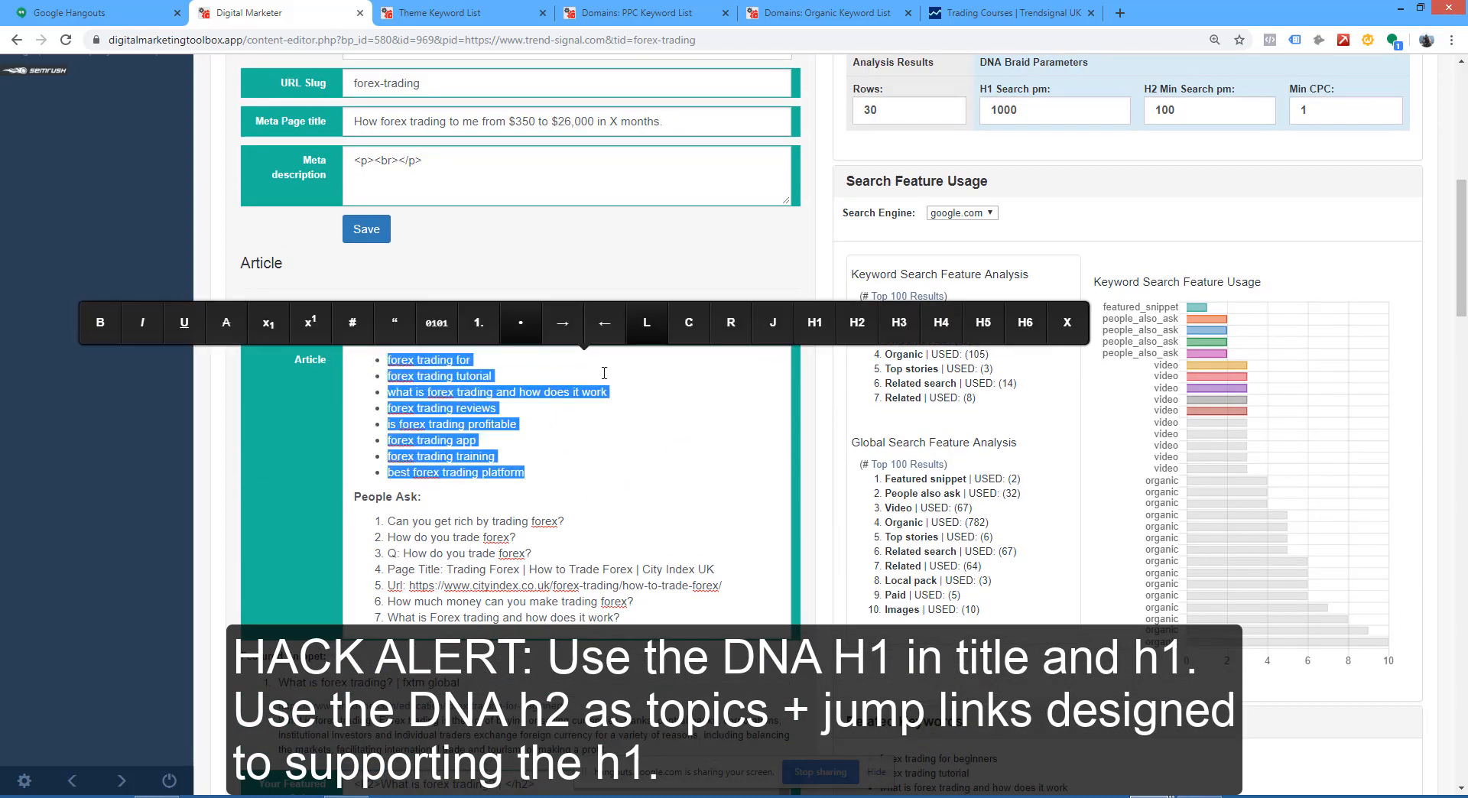
pyautogui.click(513, 339)
pyautogui.click(356, 357)
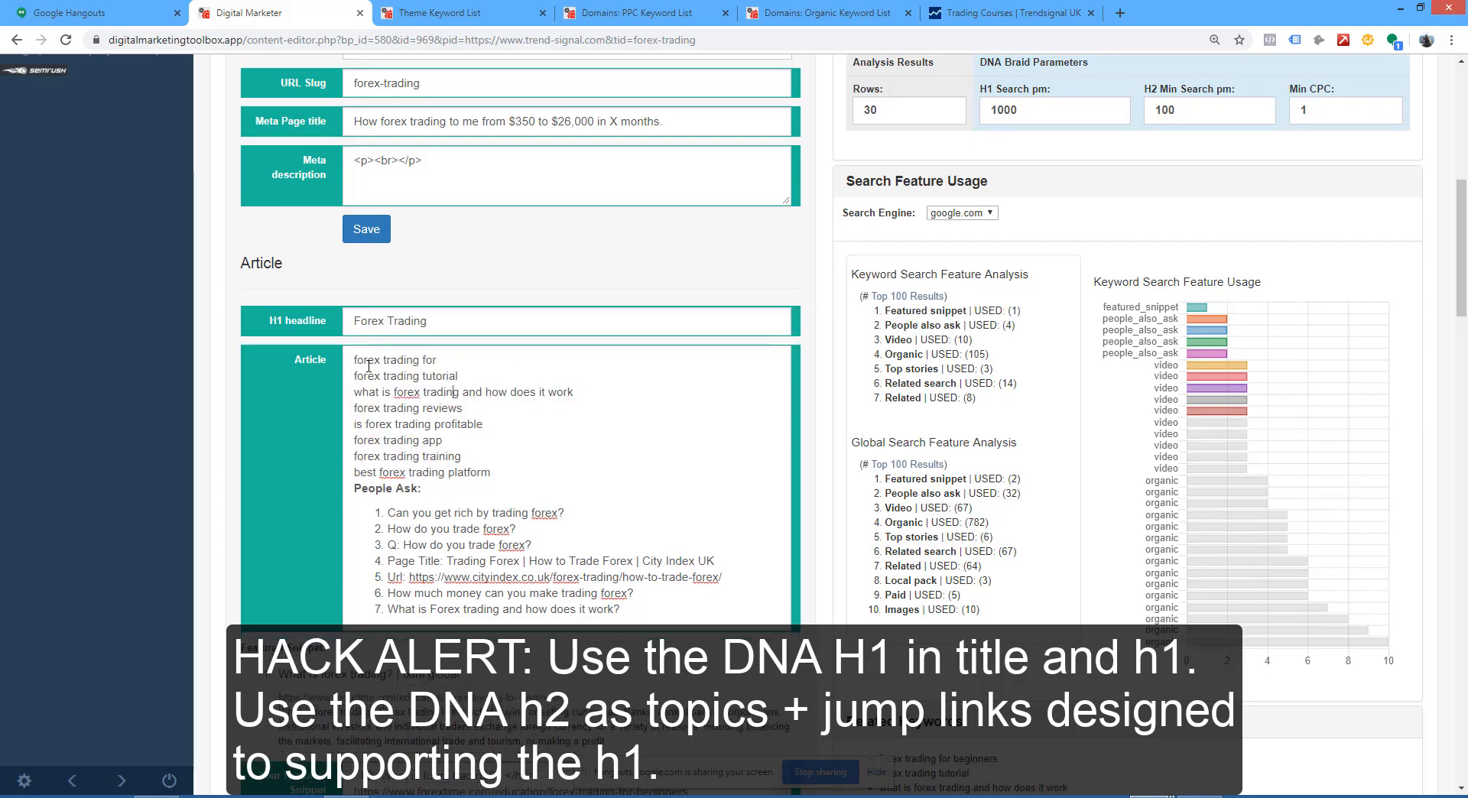
pyautogui.press('Return')
pyautogui.press('Return')
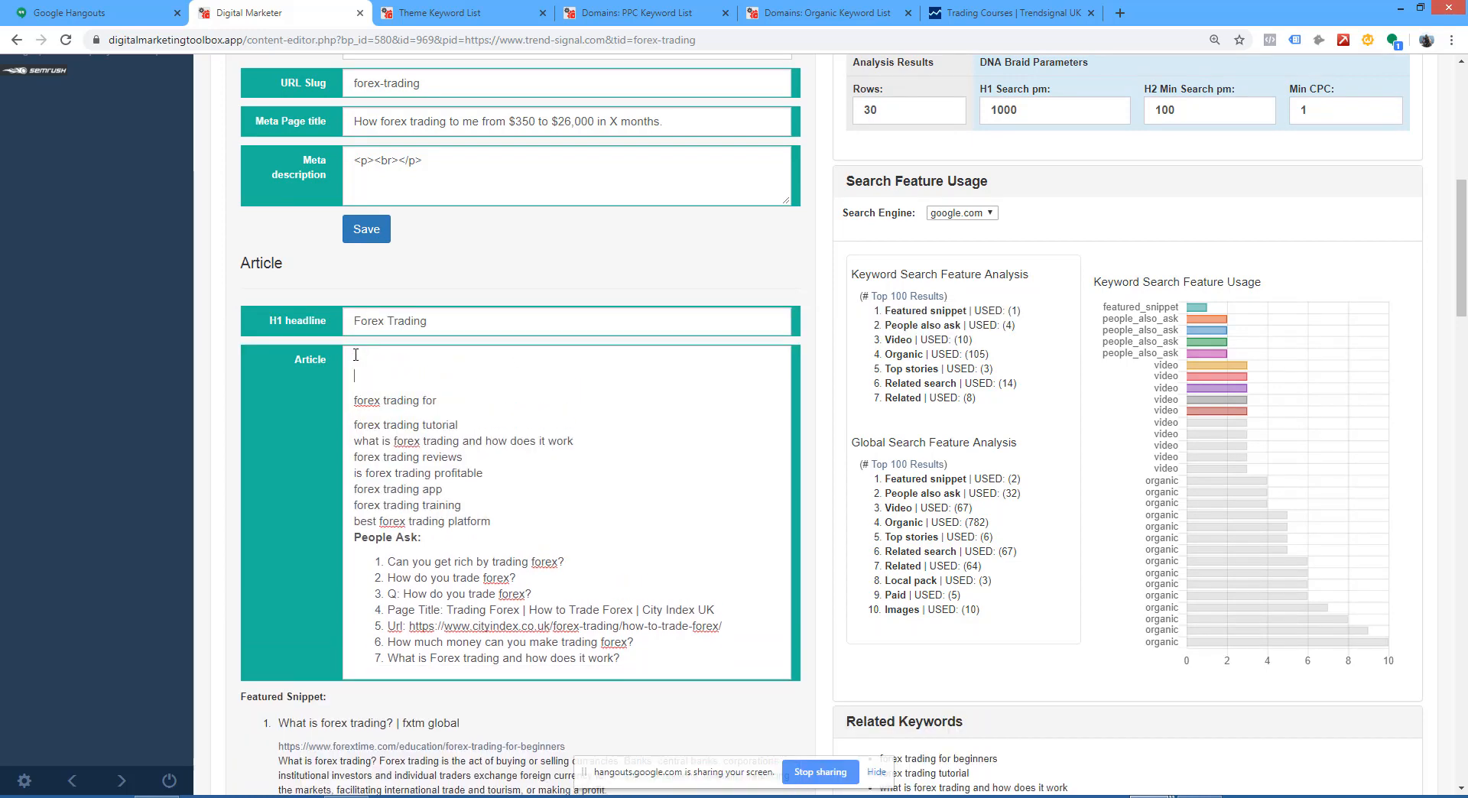
pyautogui.click(371, 372)
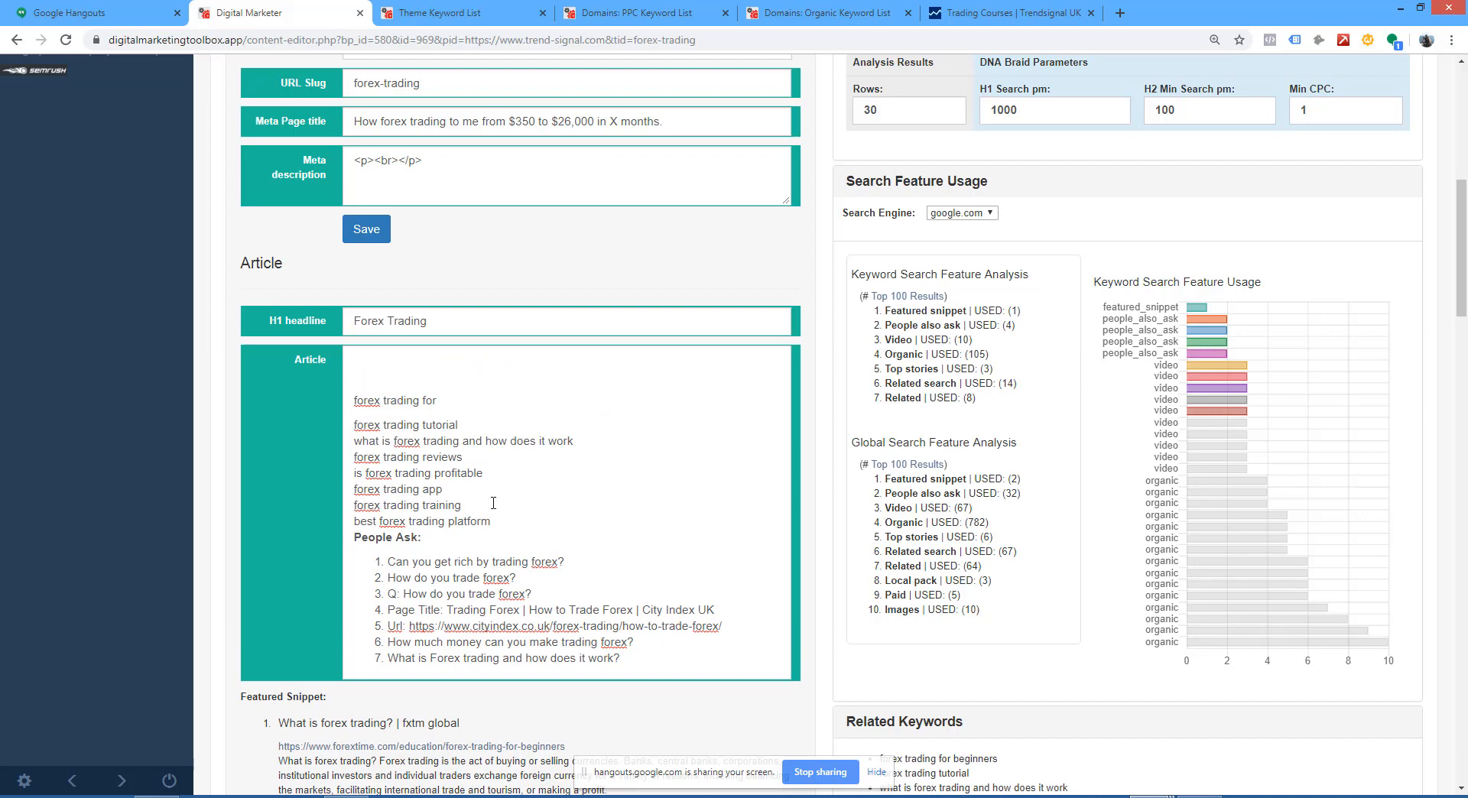
pyautogui.press('Return')
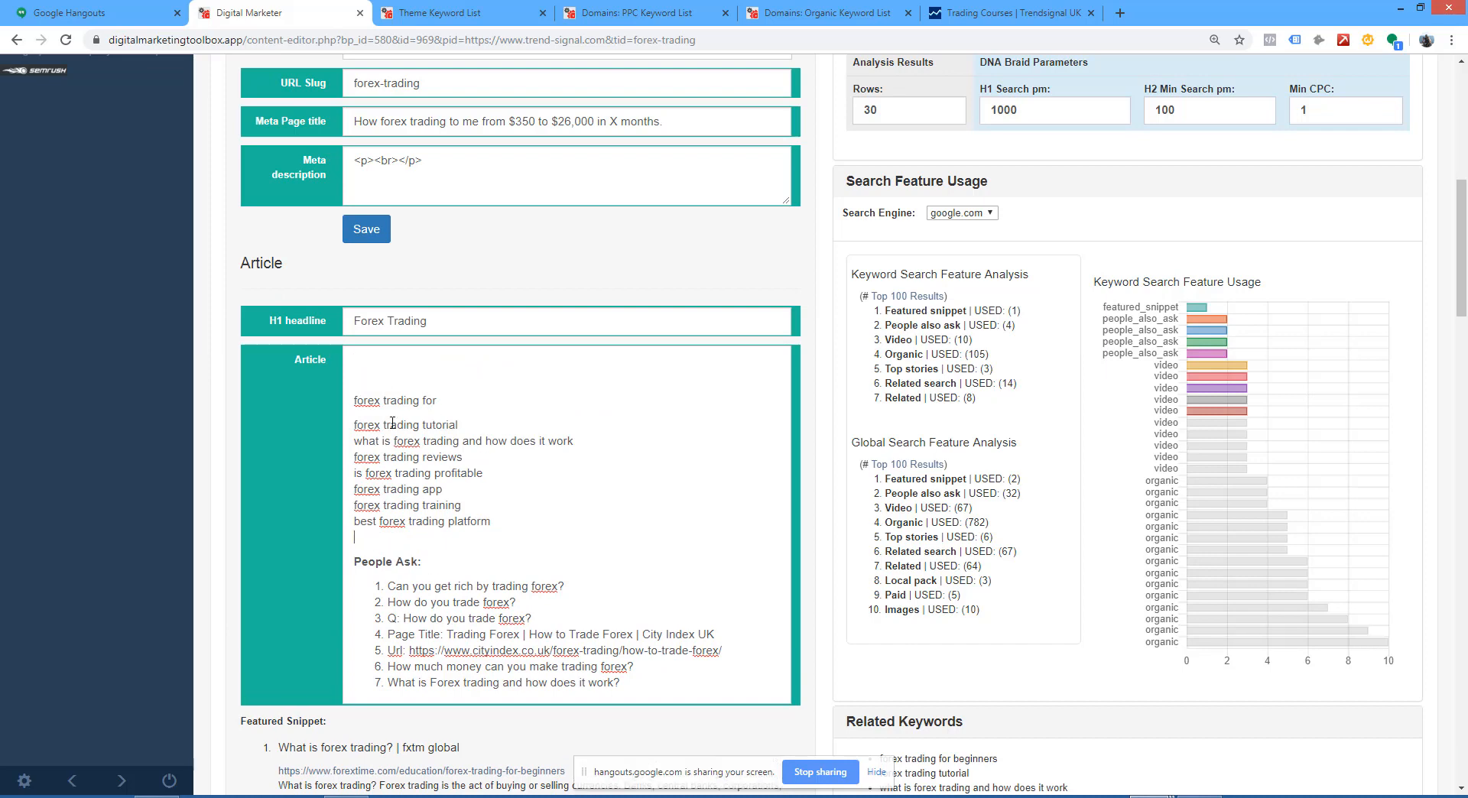
# Step: Reapply bullets to the Article's keyword list and paste the copied DNA H2 keywords above it
pyautogui.moveTo(491, 522); pyautogui.dragTo(353, 399)
pyautogui.click(441, 370)
pyautogui.click(384, 353)
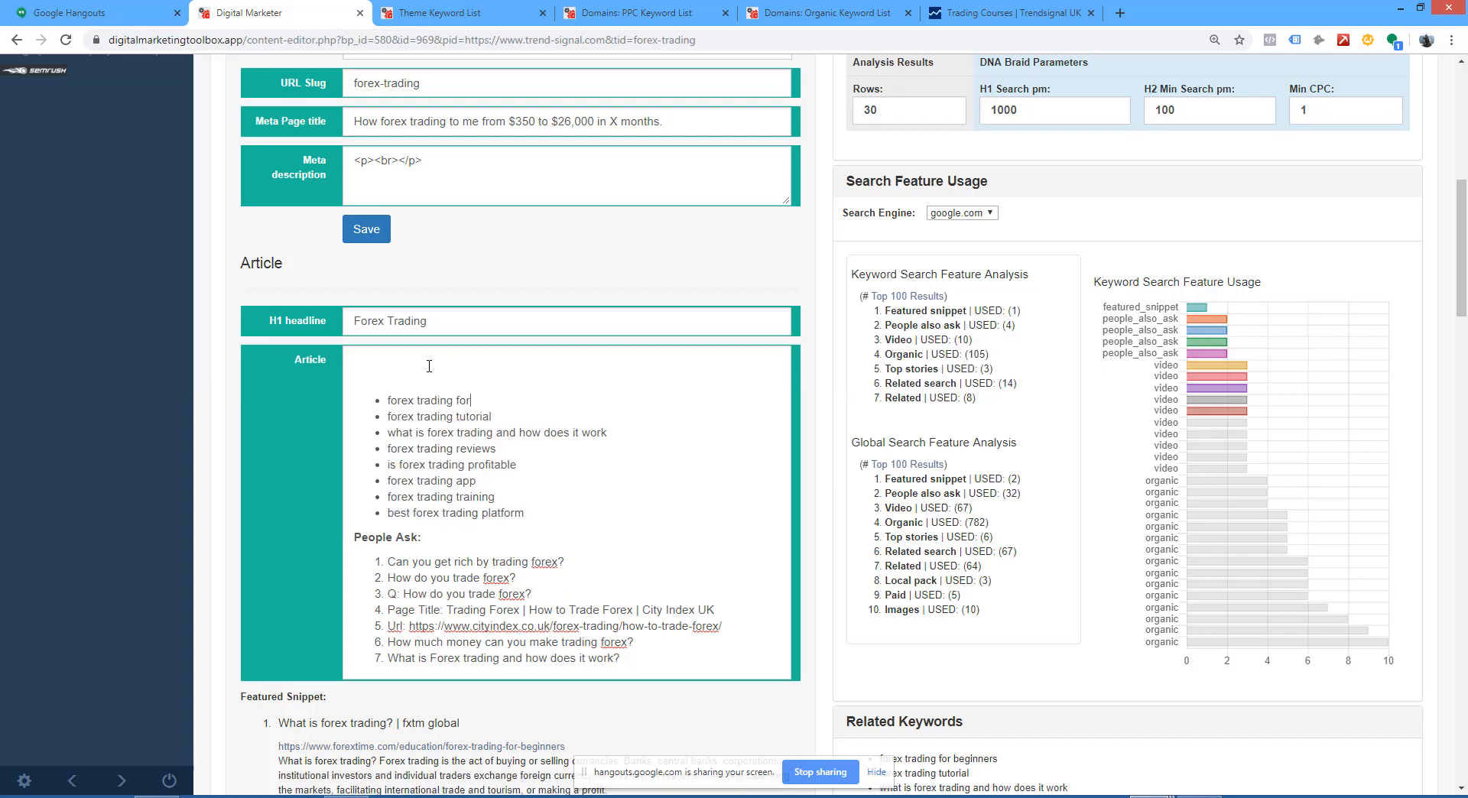
pyautogui.write('forex trading for dummies,forex trading books,best forex trading books,forex trading platforms,forex trading training,learn forex trading,automated forex trading,forex trading course,forex trading software,auto forex trading')
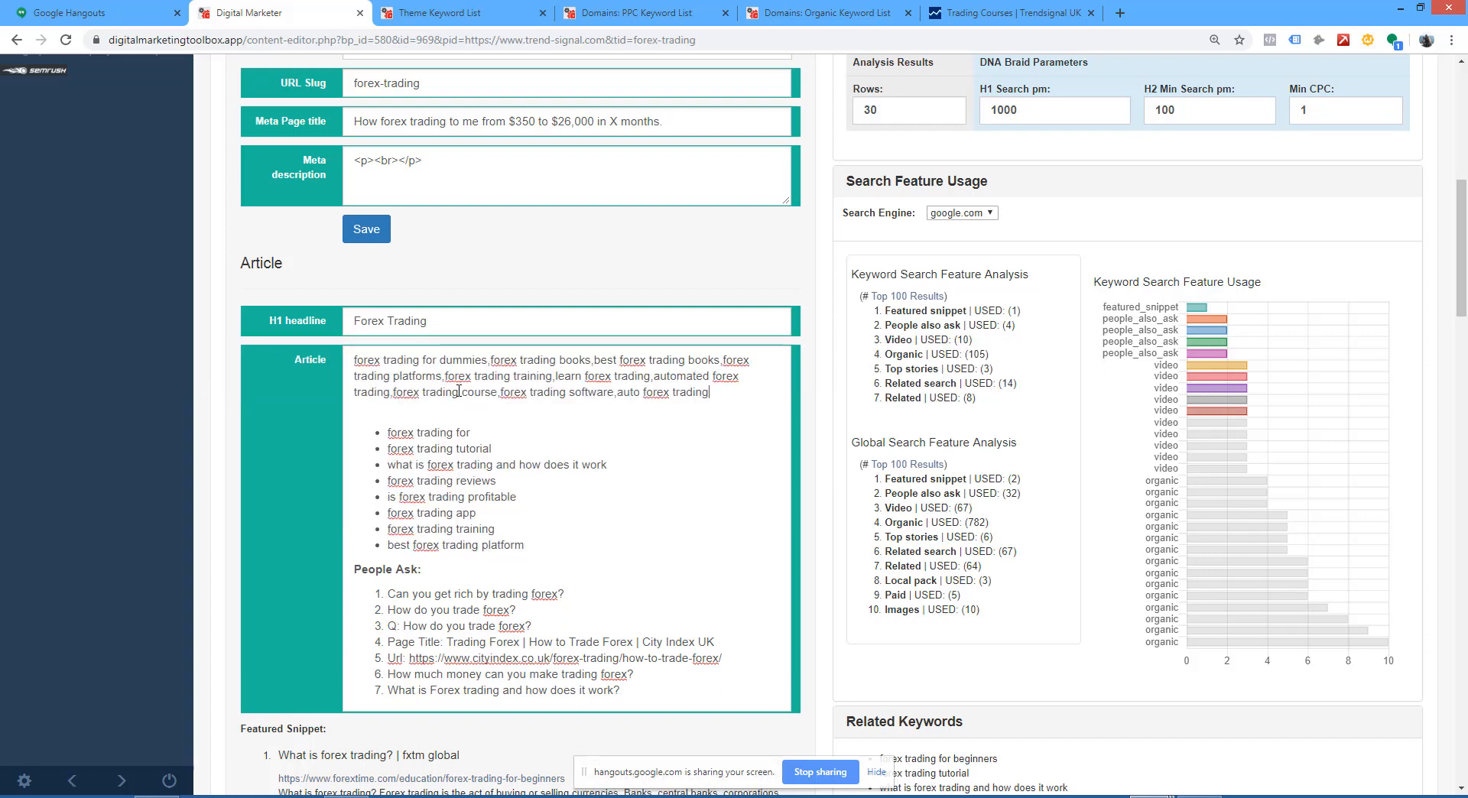
# Step: Split "auto forex trading", "forex trading software" and "forex trading course" onto separate lines in the pasted H2 keywords
pyautogui.click(616, 392)
pyautogui.press('Return')
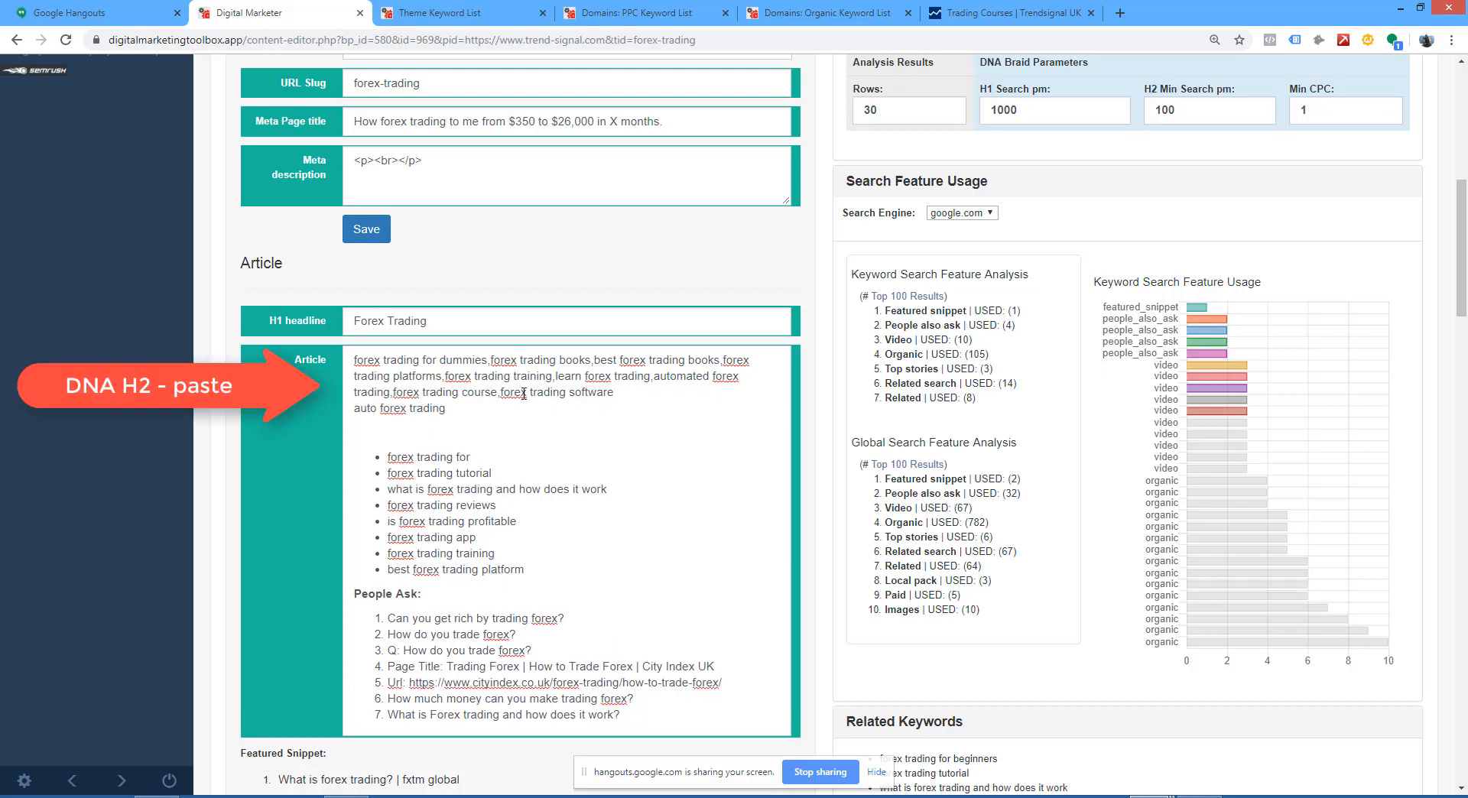
pyautogui.click(502, 393)
pyautogui.press('Return')
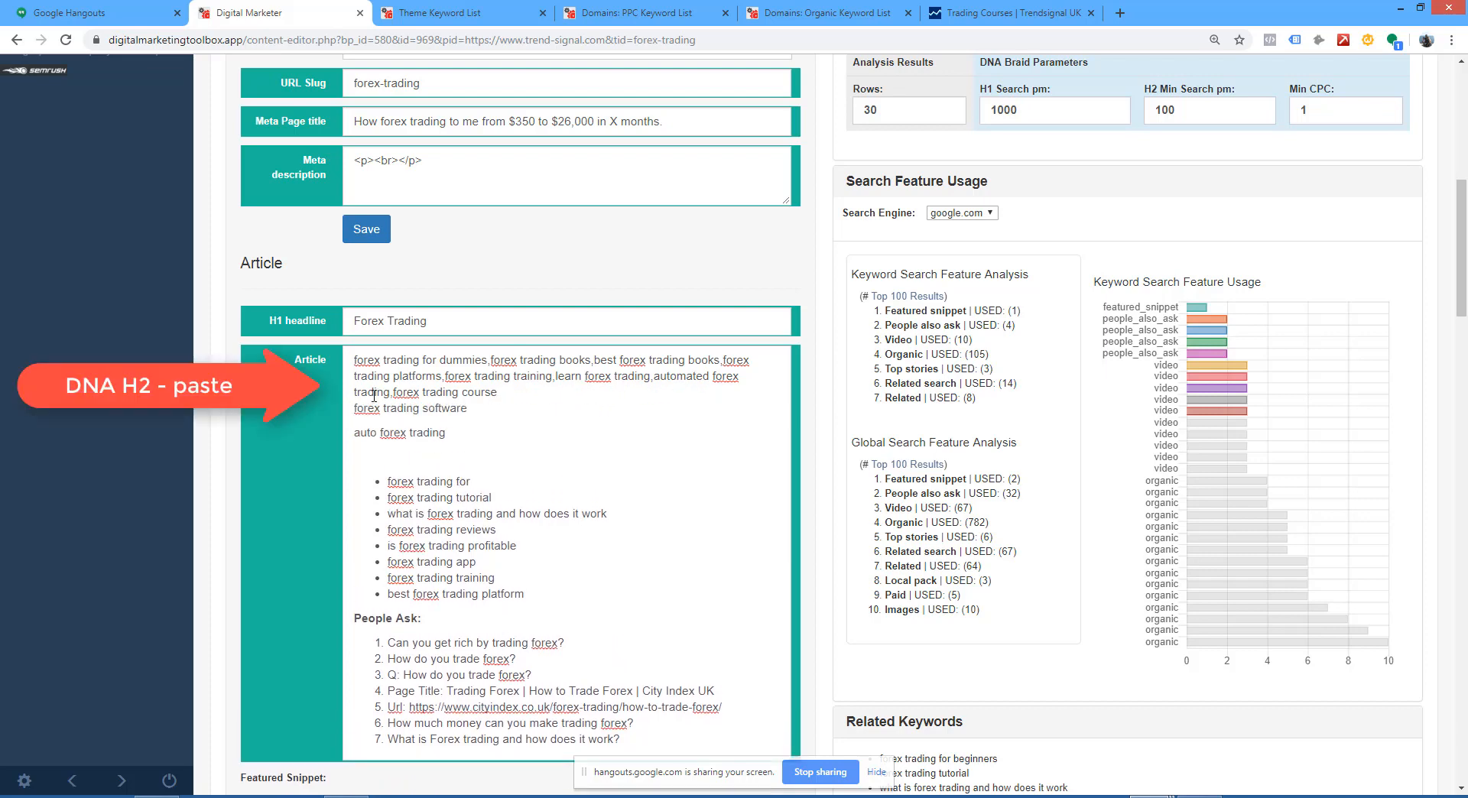
pyautogui.click(394, 393)
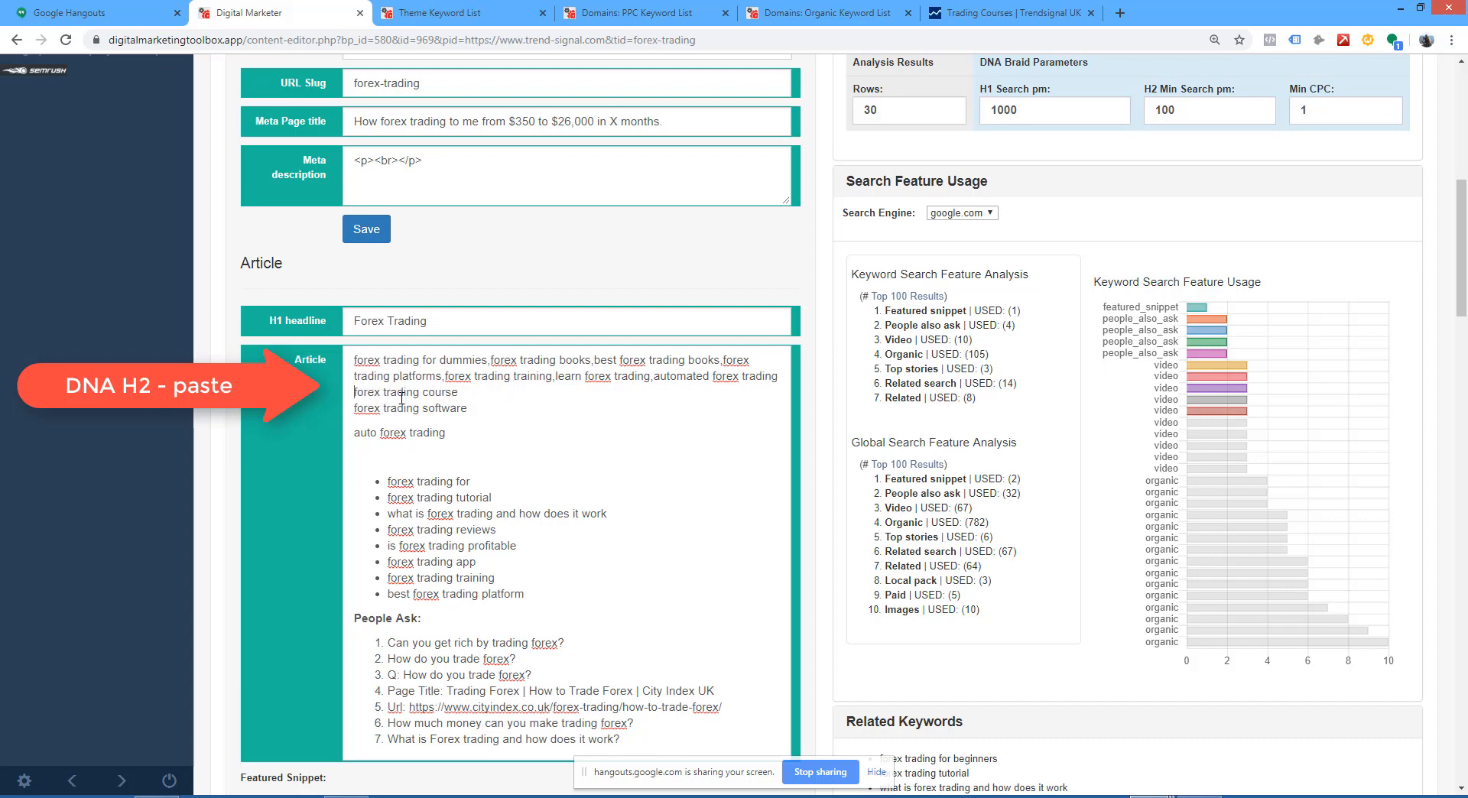
pyautogui.press('Return')
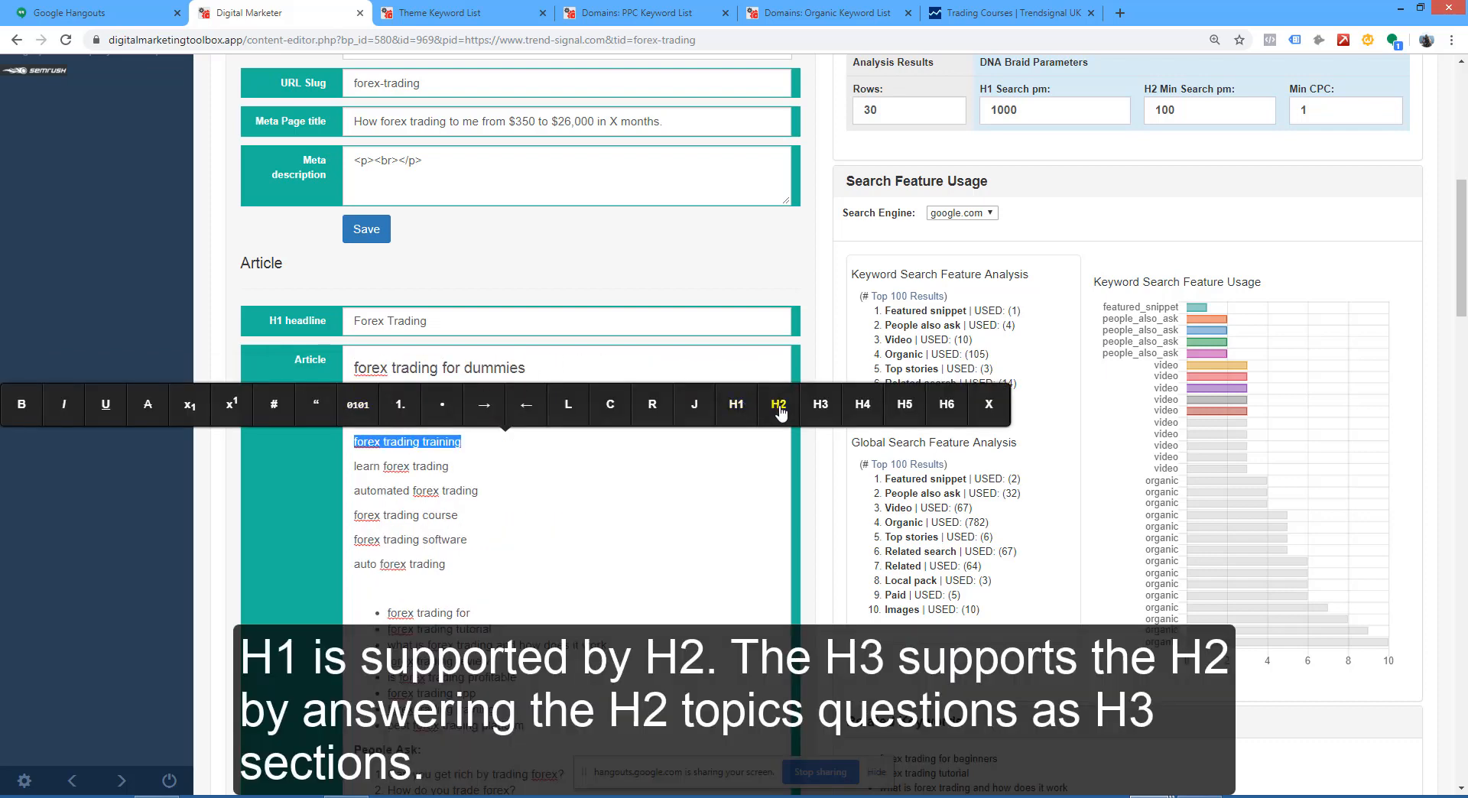
# Step: Format the Article lines "forex trading training", "learn forex trading" and "automated forex trading" as H2 headings
pyautogui.click(779, 408)
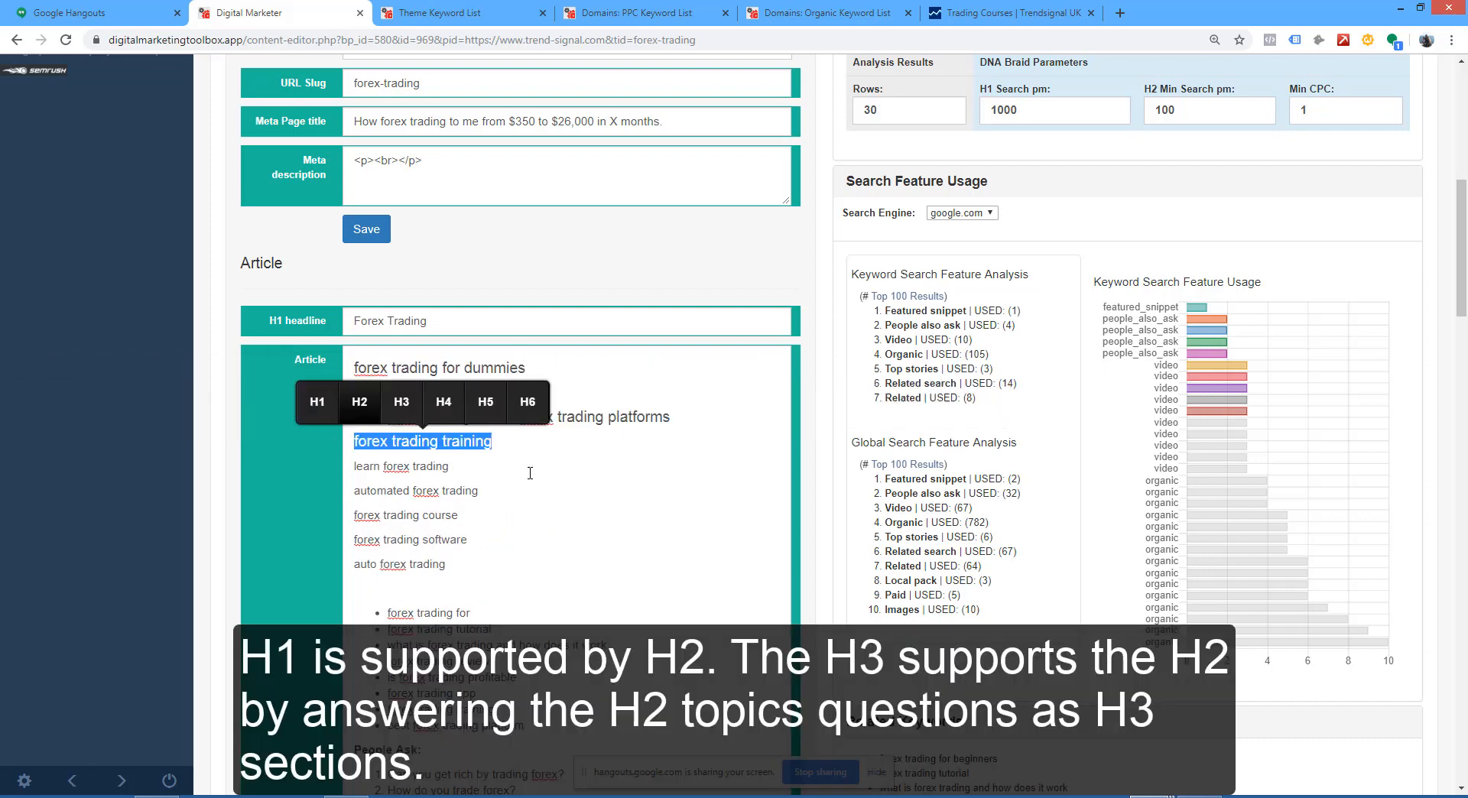
pyautogui.moveTo(462, 469); pyautogui.dragTo(348, 463)
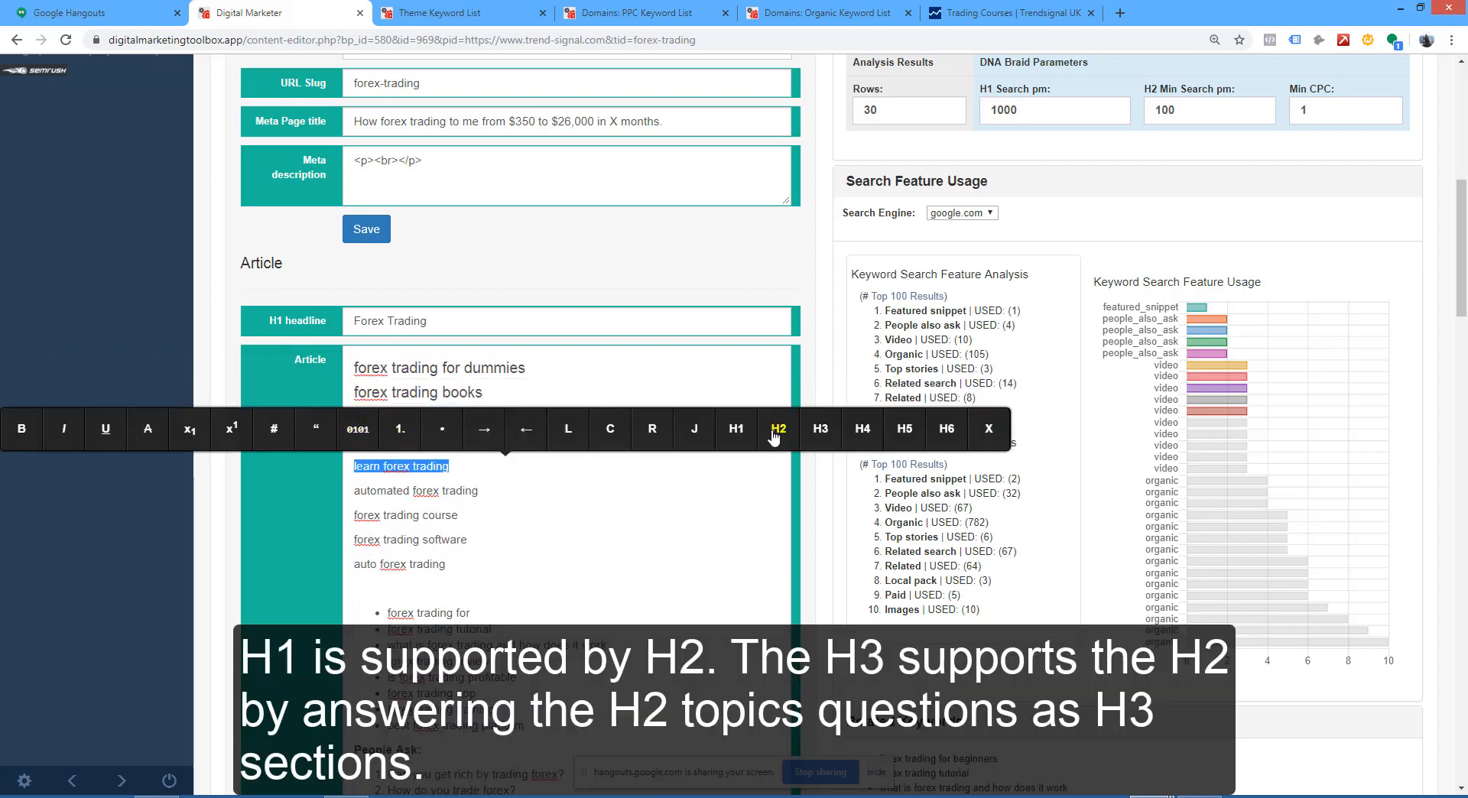
pyautogui.click(779, 428)
pyautogui.moveTo(480, 491); pyautogui.dragTo(348, 491)
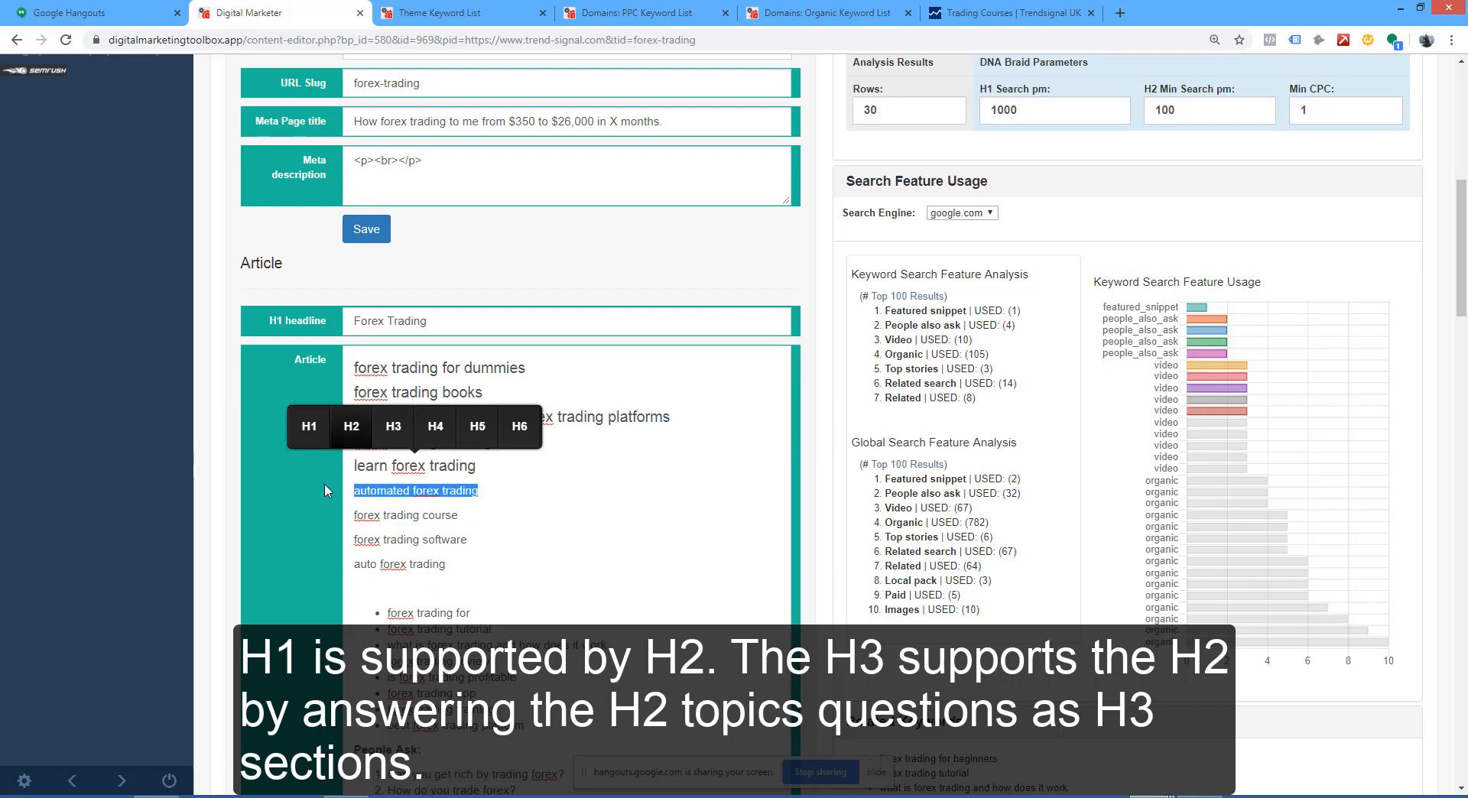
pyautogui.click(779, 454)
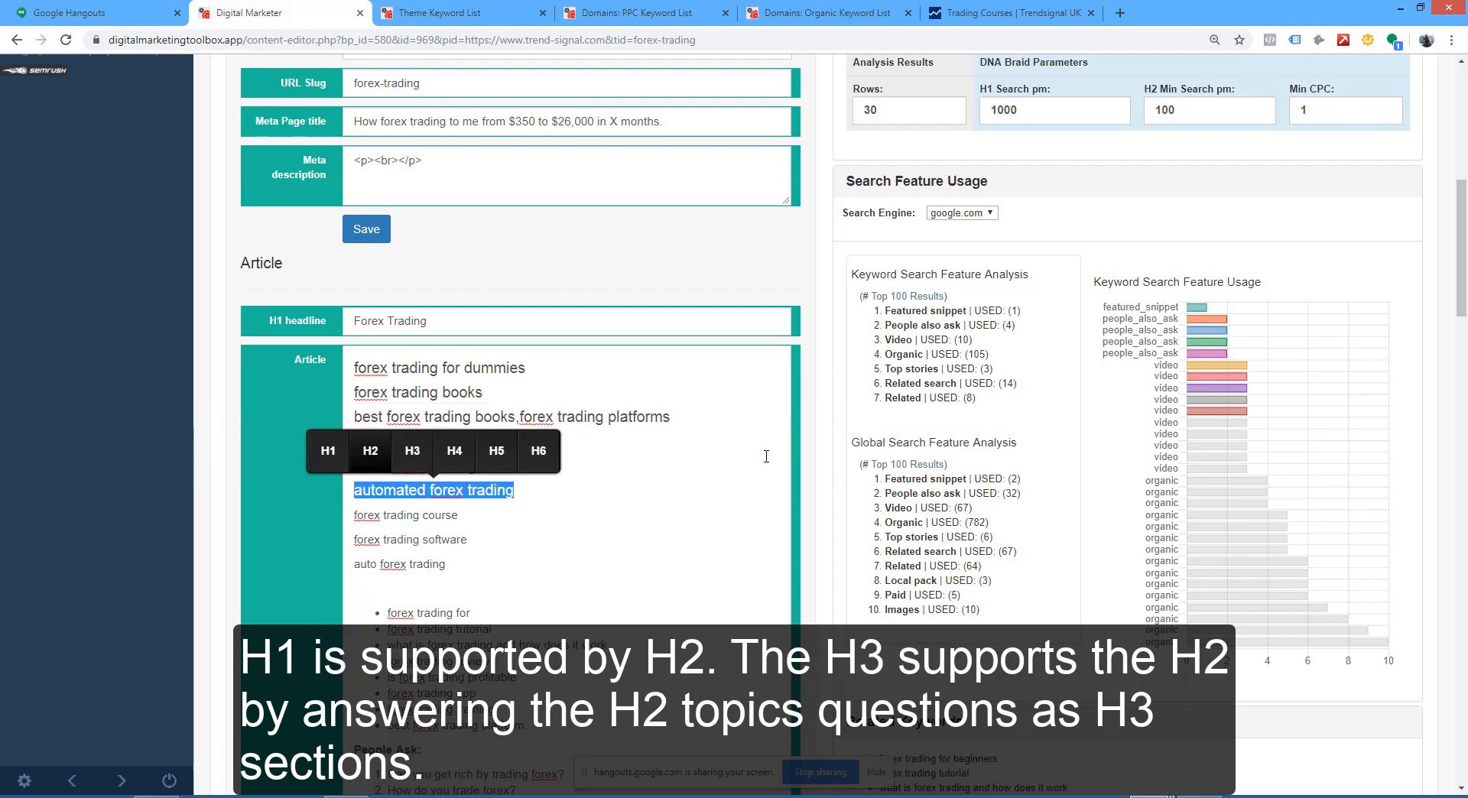
# Step: Format the Article lines "forex trading course", "forex trading software" and "auto forex trading" as H2 headings
pyautogui.moveTo(457, 516); pyautogui.dragTo(344, 517)
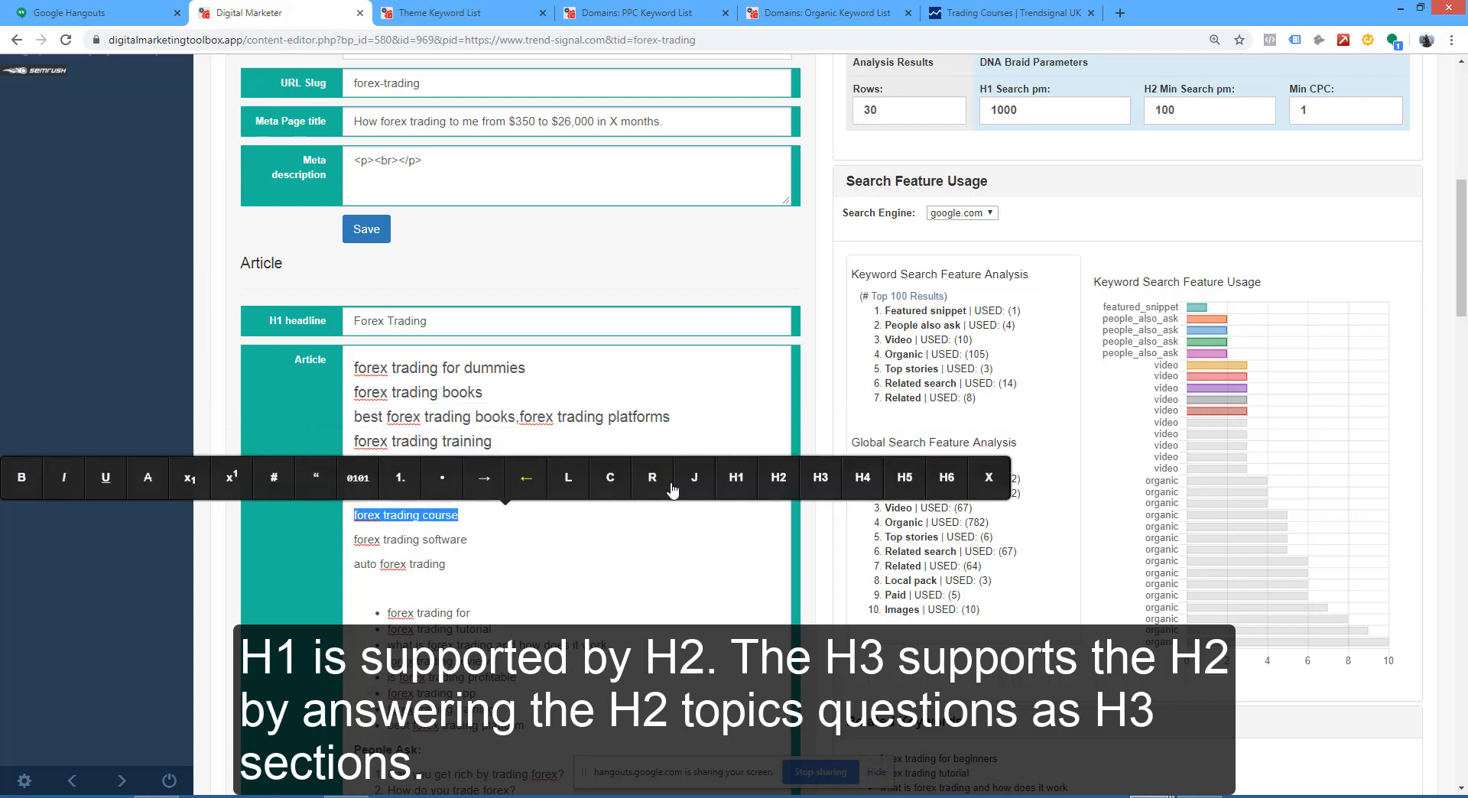
pyautogui.click(778, 477)
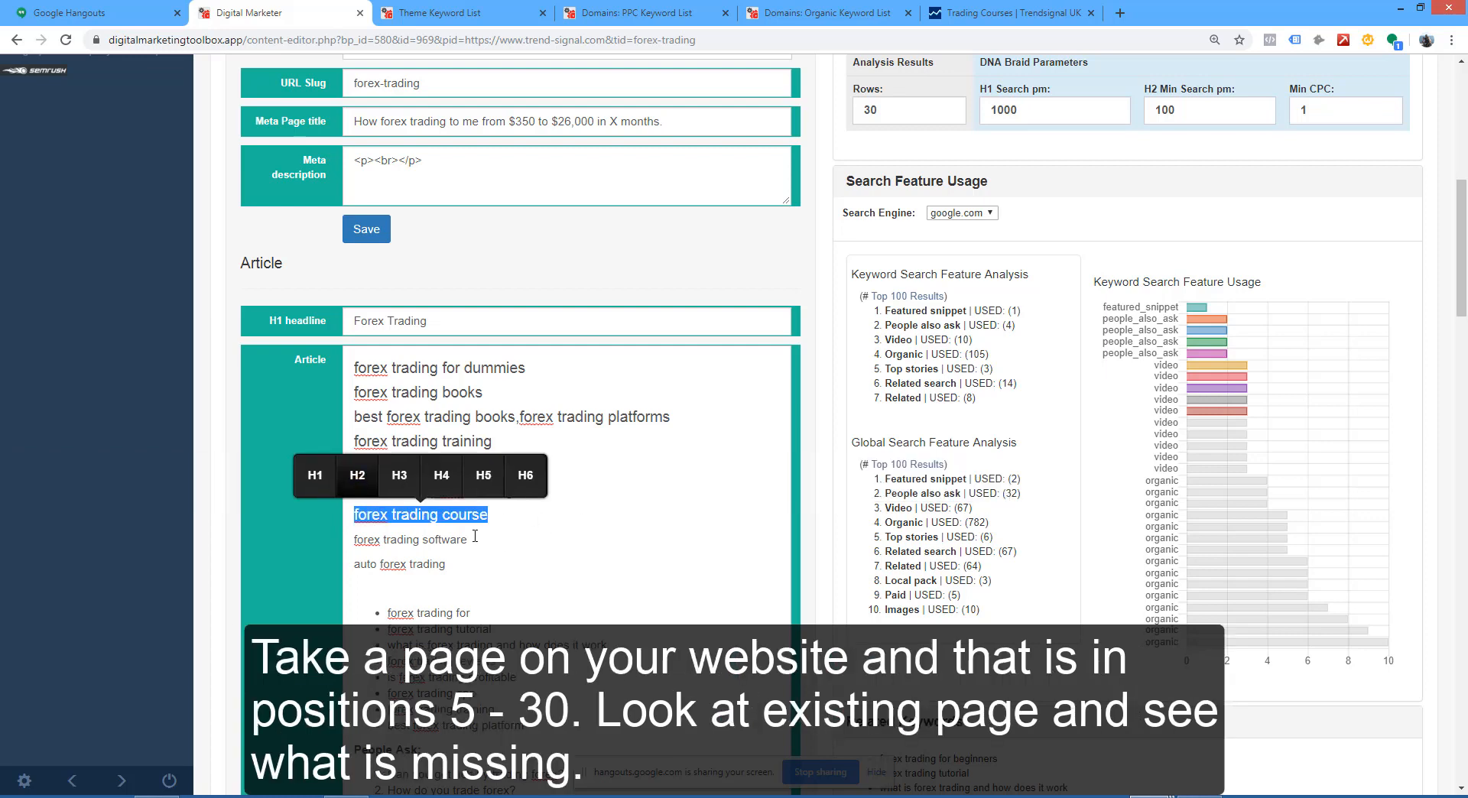
pyautogui.moveTo(475, 537); pyautogui.dragTo(344, 540)
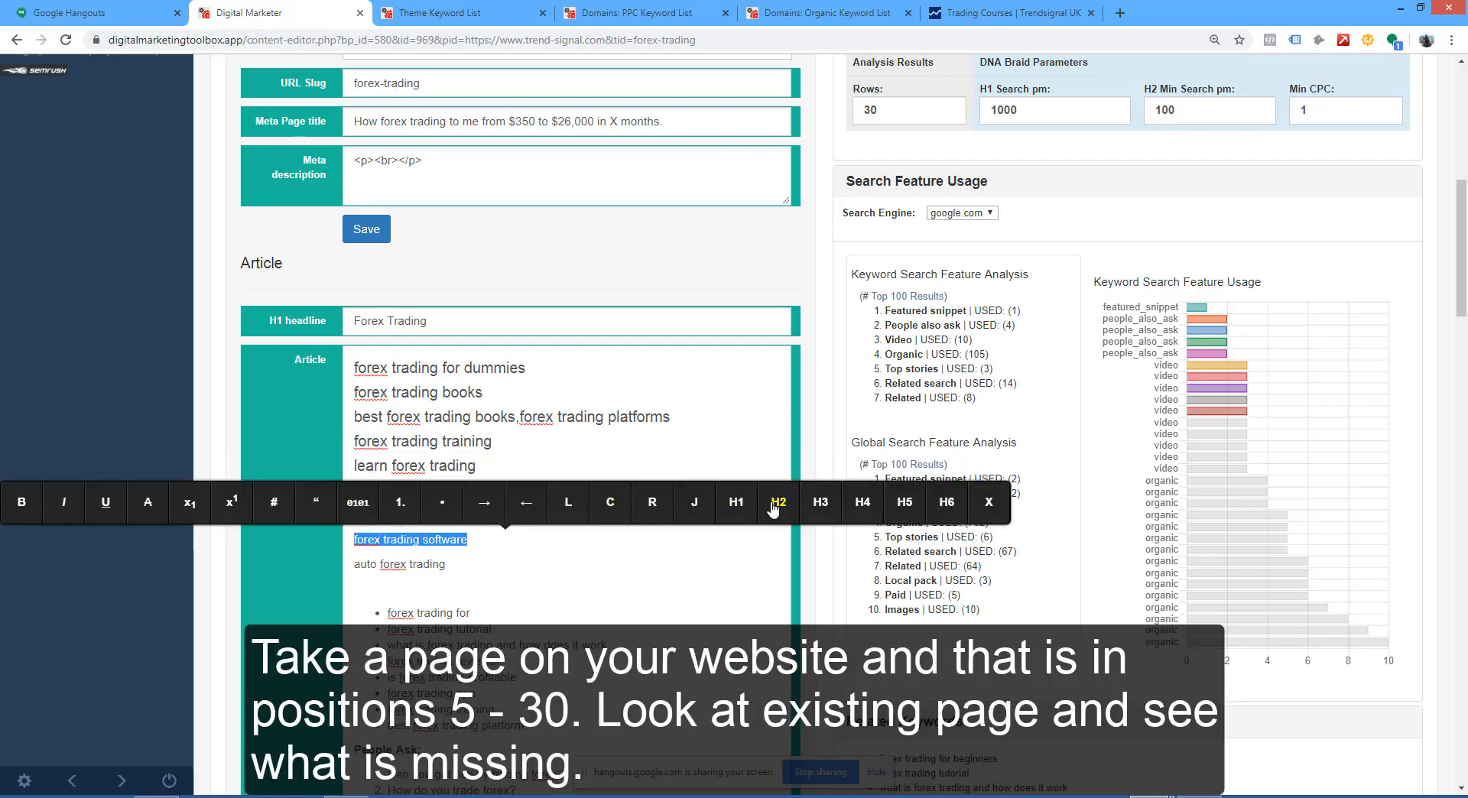
pyautogui.click(778, 502)
pyautogui.moveTo(443, 563); pyautogui.dragTo(340, 563)
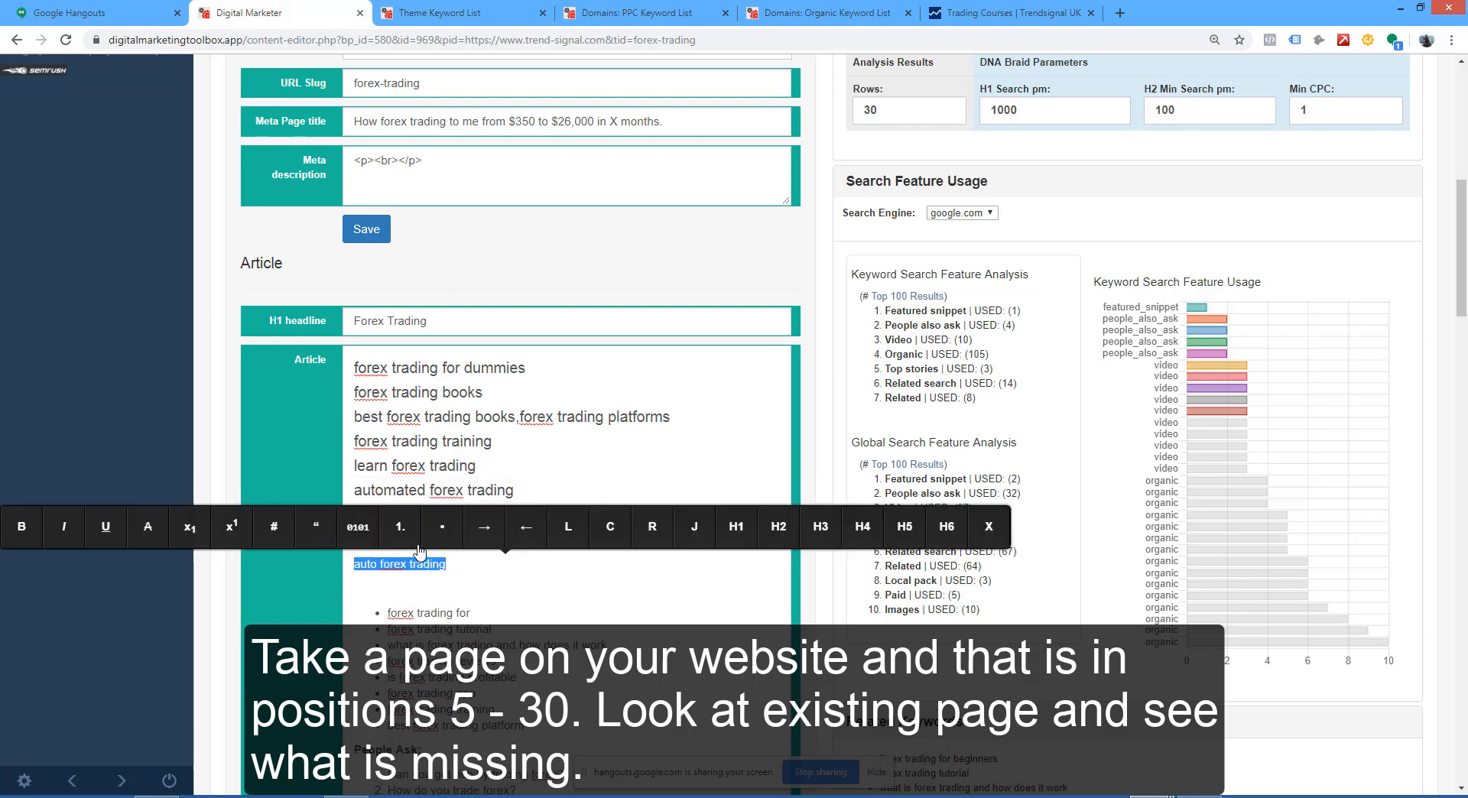
pyautogui.click(769, 540)
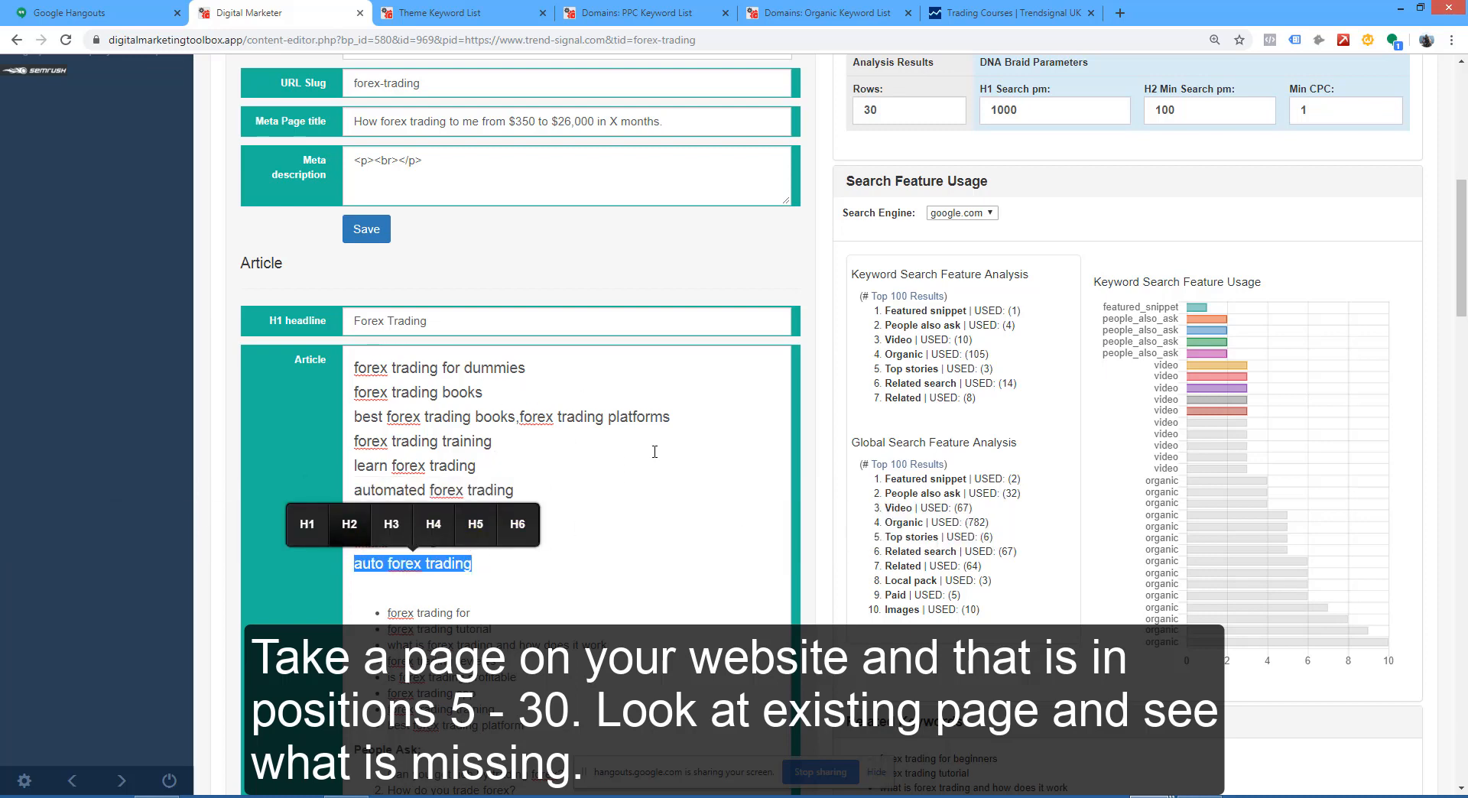
pyautogui.click(631, 529)
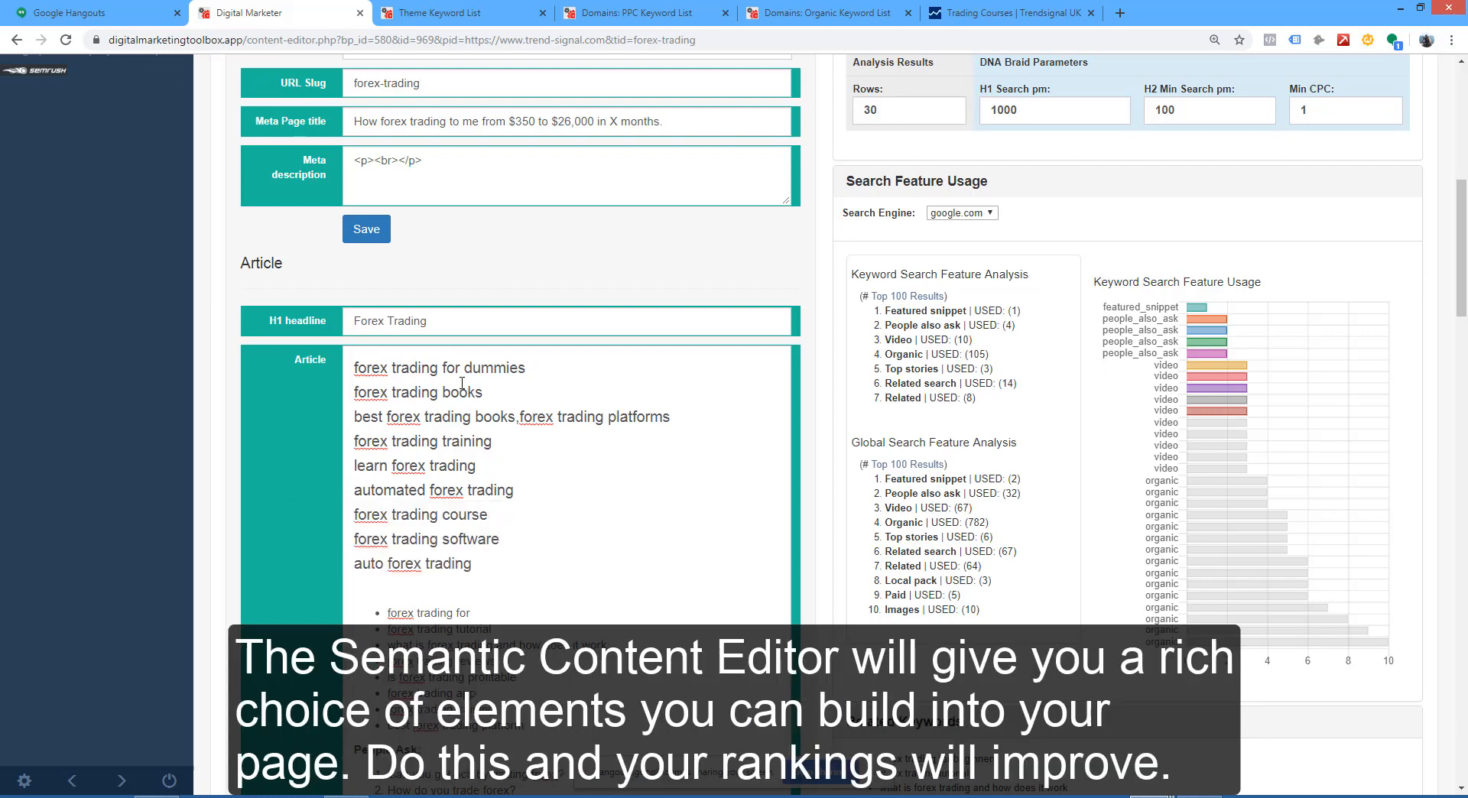
# Step: Split "forex trading platforms" onto its own line after "best forex trading books," in the Article
pyautogui.moveTo(481, 398); pyautogui.dragTo(475, 398)
pyautogui.click(521, 418)
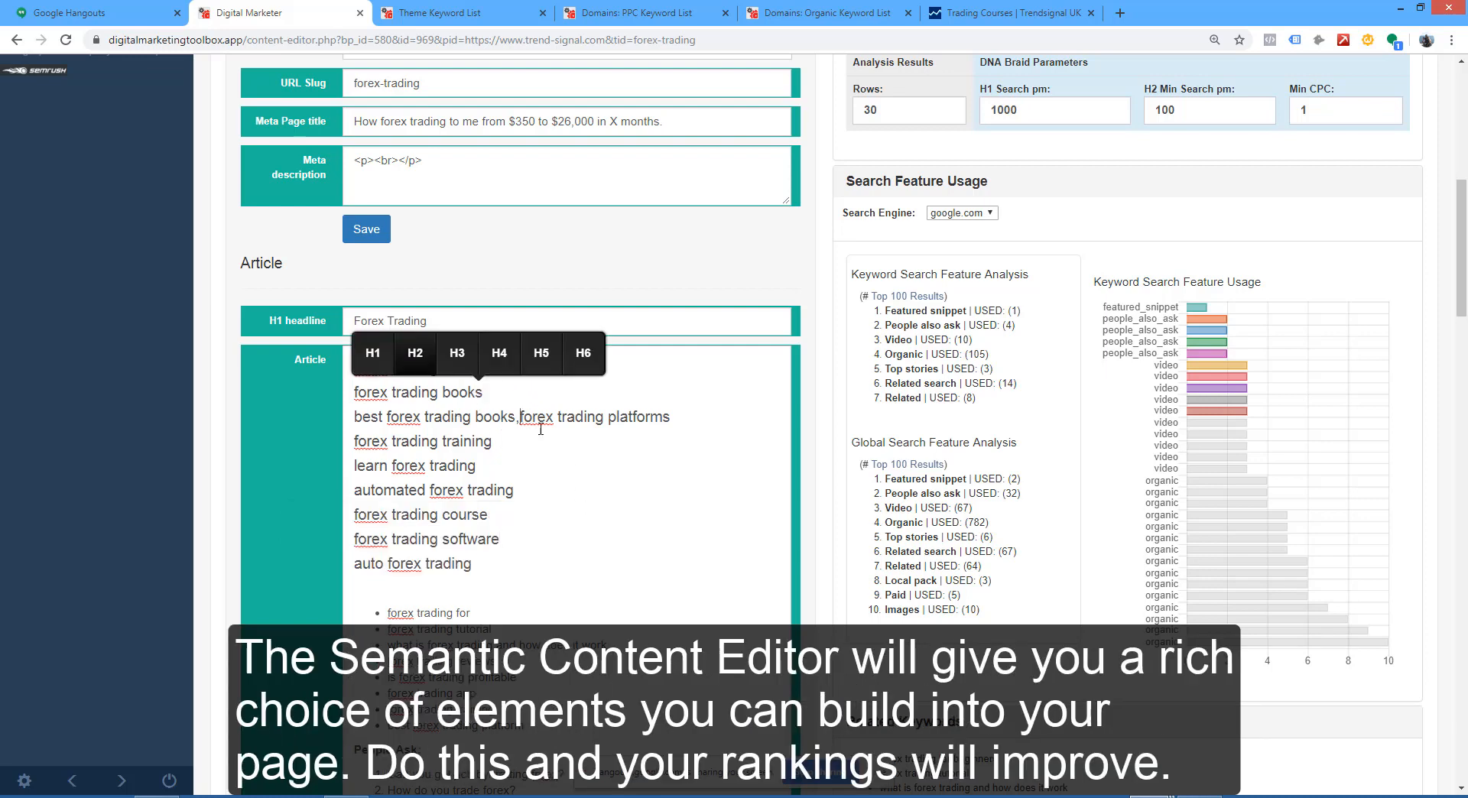
pyautogui.press('Return')
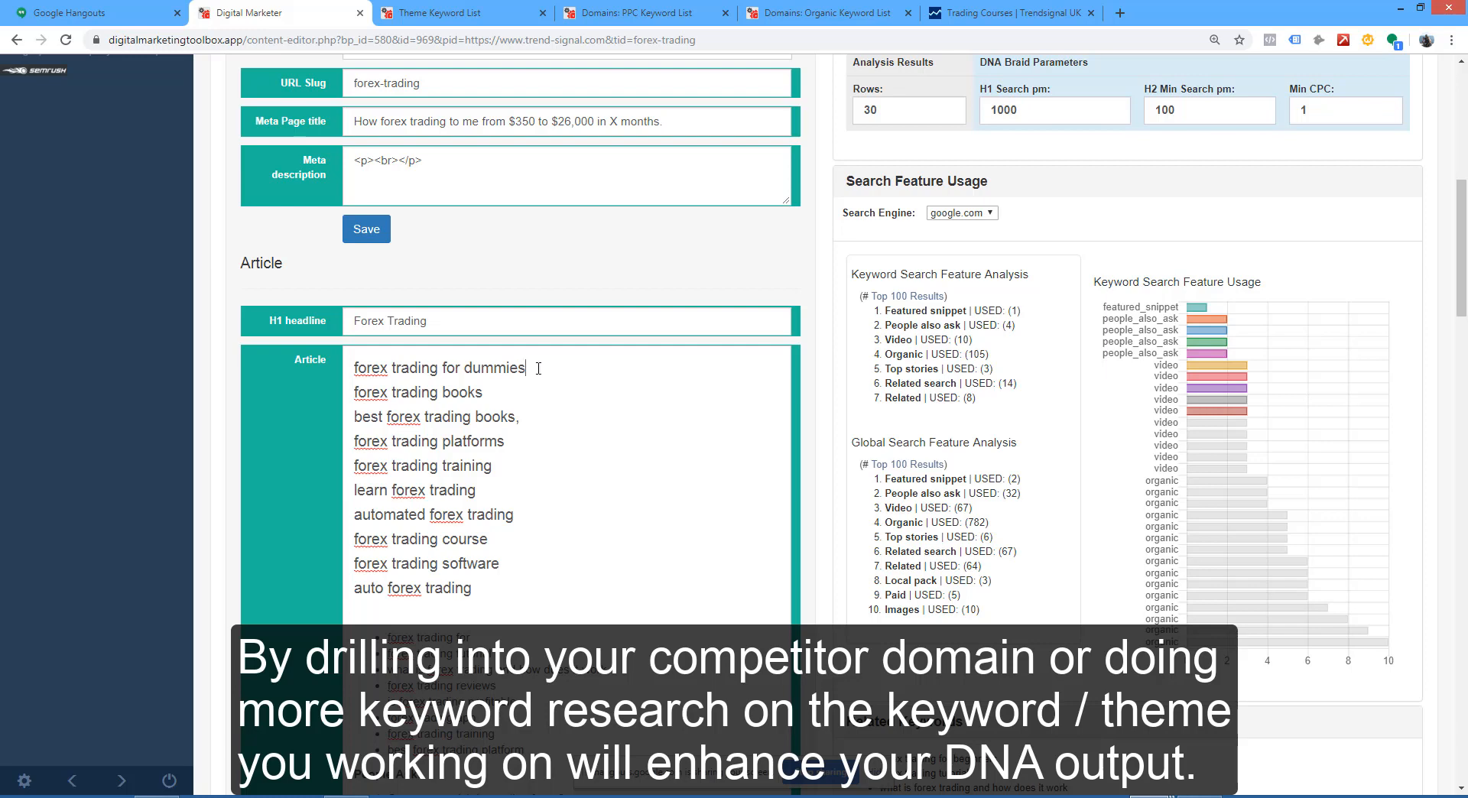
# Step: Separate the Article's H2 headings with blank lines, leaving out "learn forex trading" and "forex trading course"
pyautogui.moveTo(524, 368); pyautogui.dragTo(328, 374)
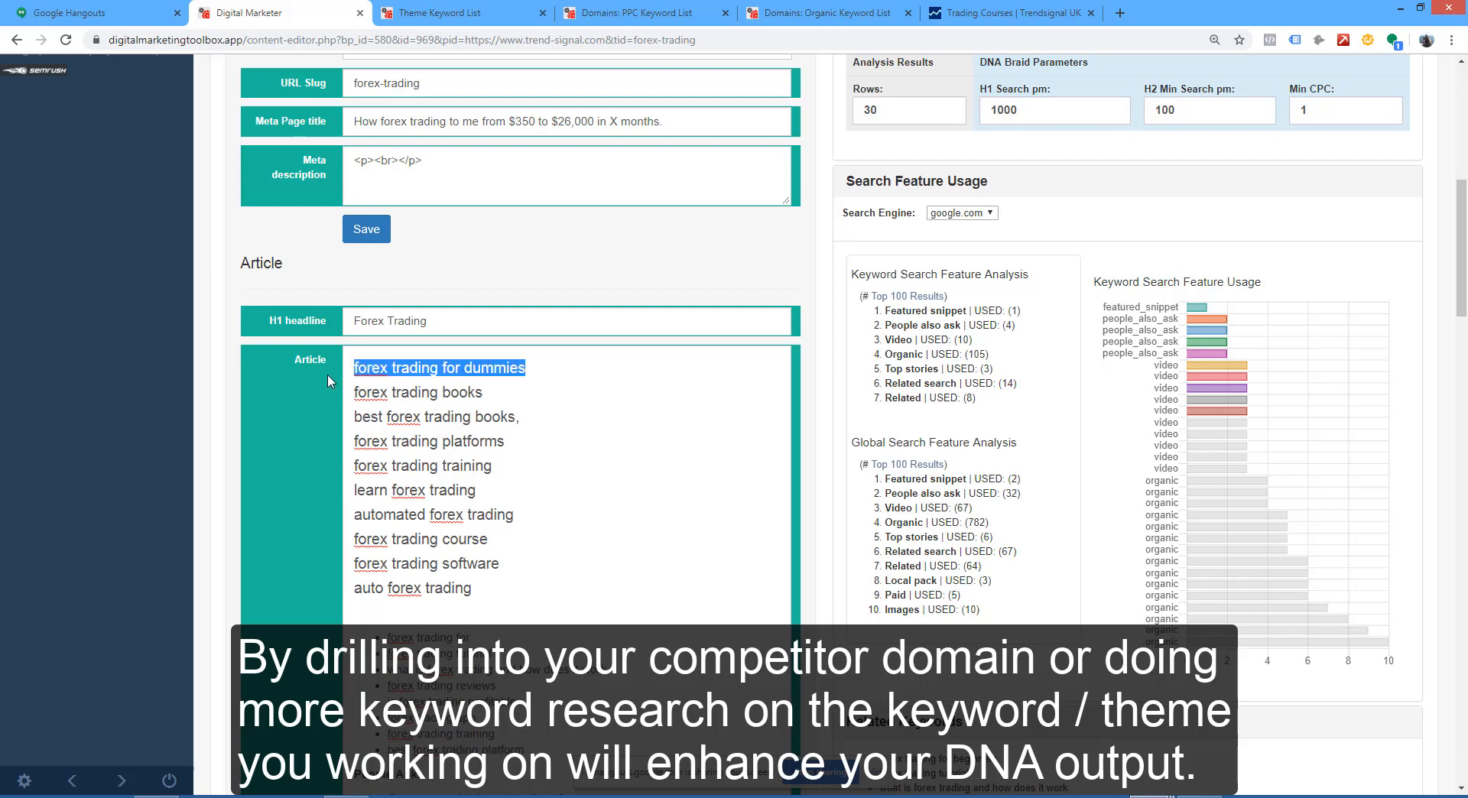
pyautogui.click(484, 393)
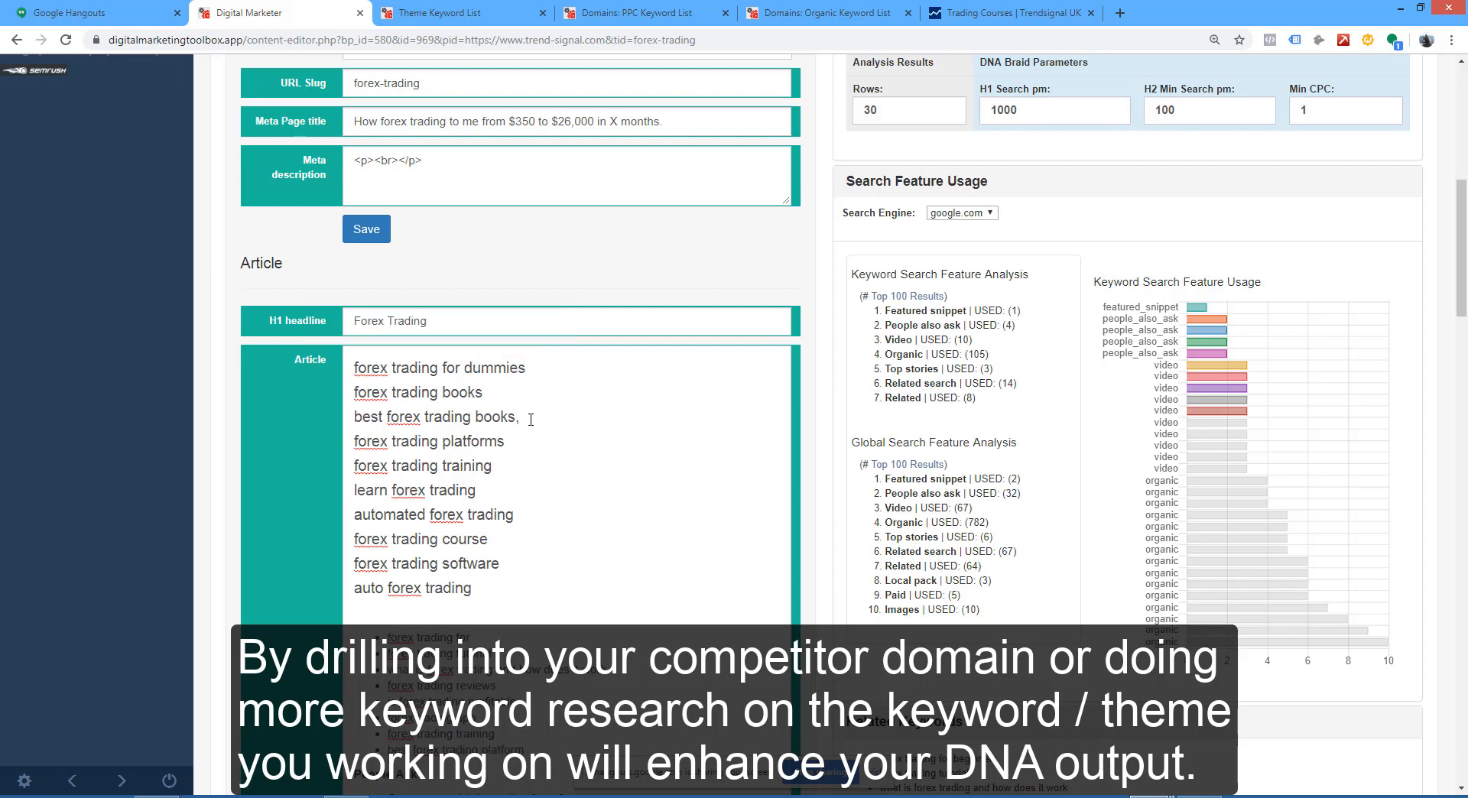
pyautogui.moveTo(484, 393); pyautogui.dragTo(298, 405)
pyautogui.click(359, 466)
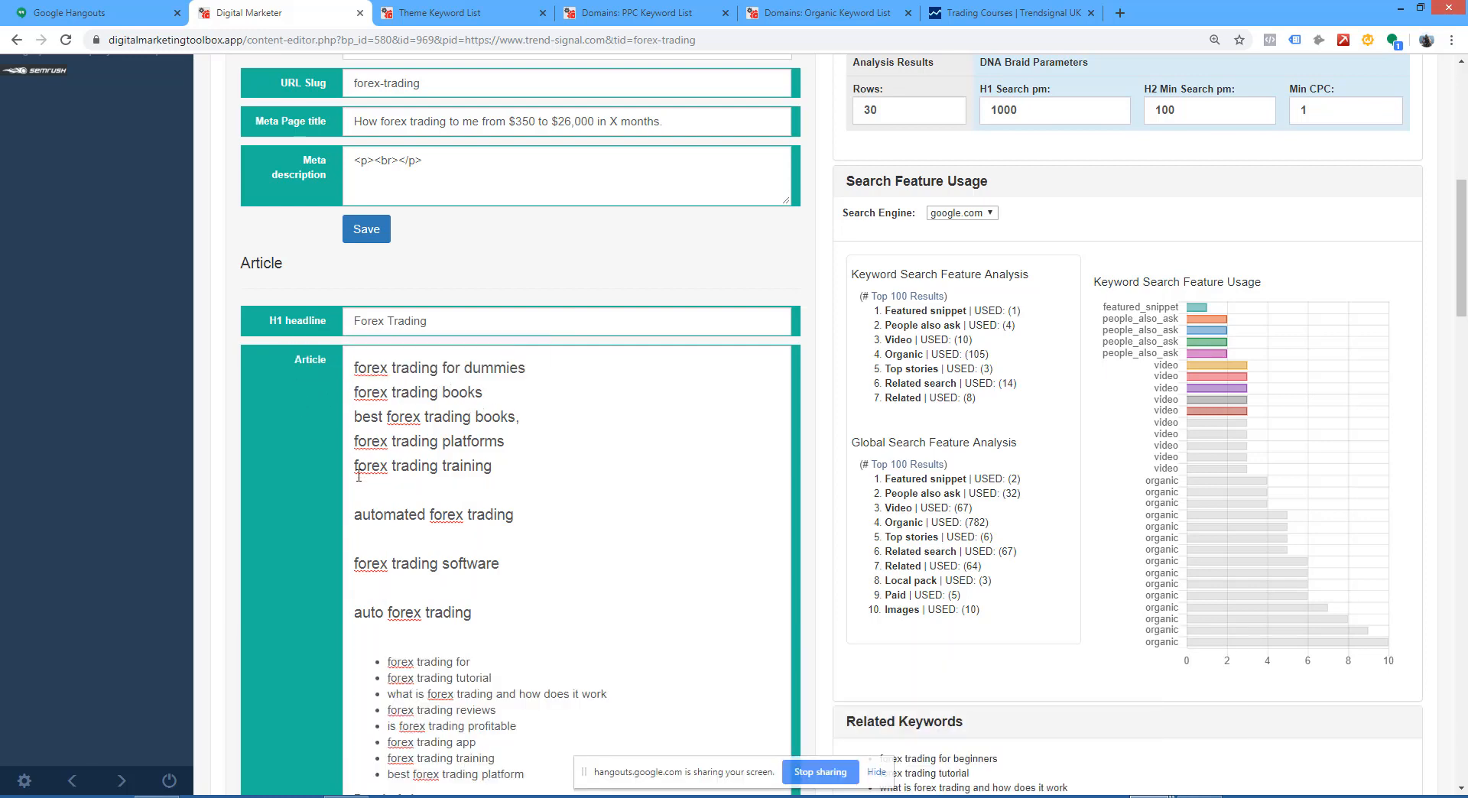
pyautogui.press('Return')
pyautogui.click(355, 444)
pyautogui.press('Return')
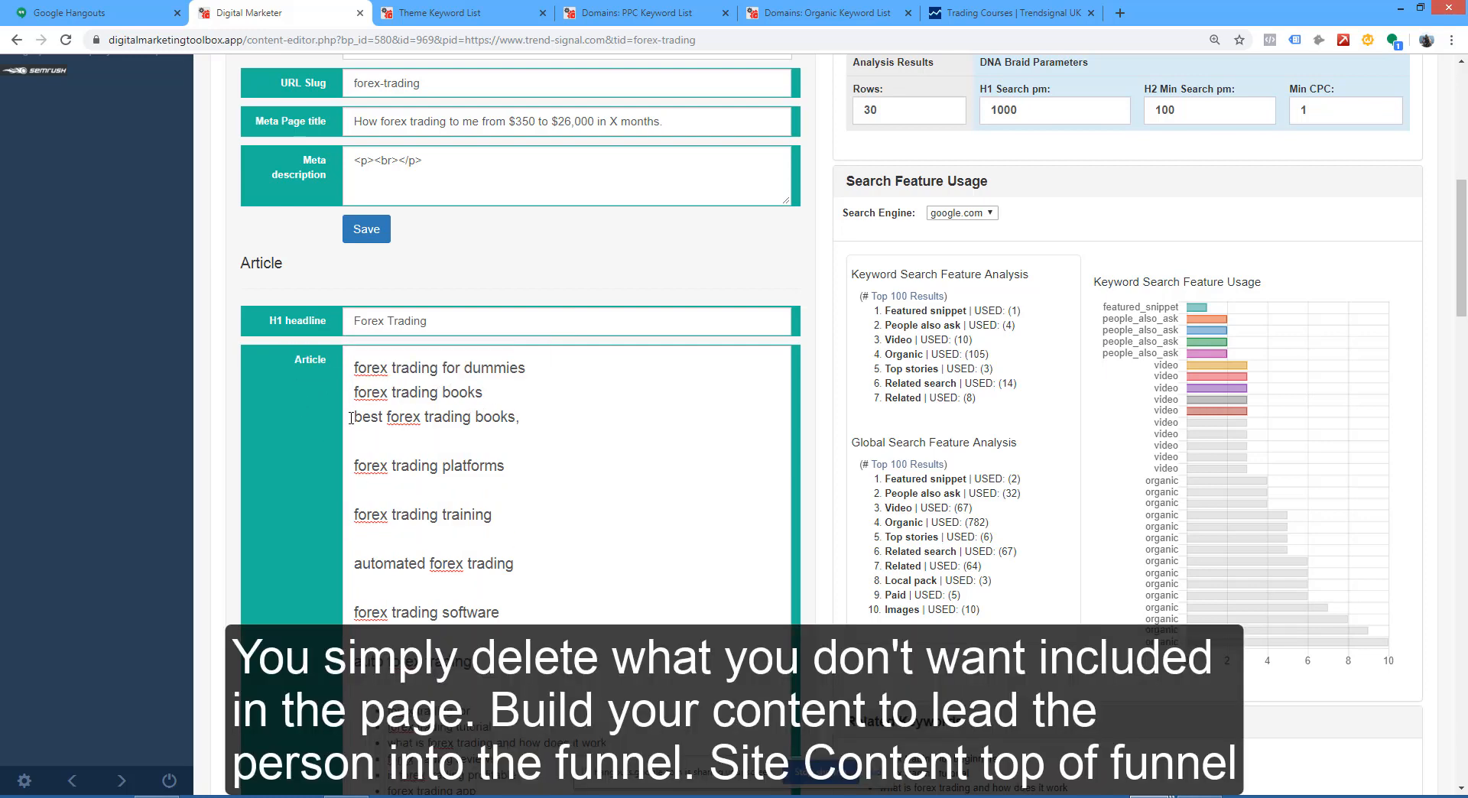
pyautogui.click(356, 418)
pyautogui.press('Return')
pyautogui.click(354, 394)
pyautogui.press('Return')
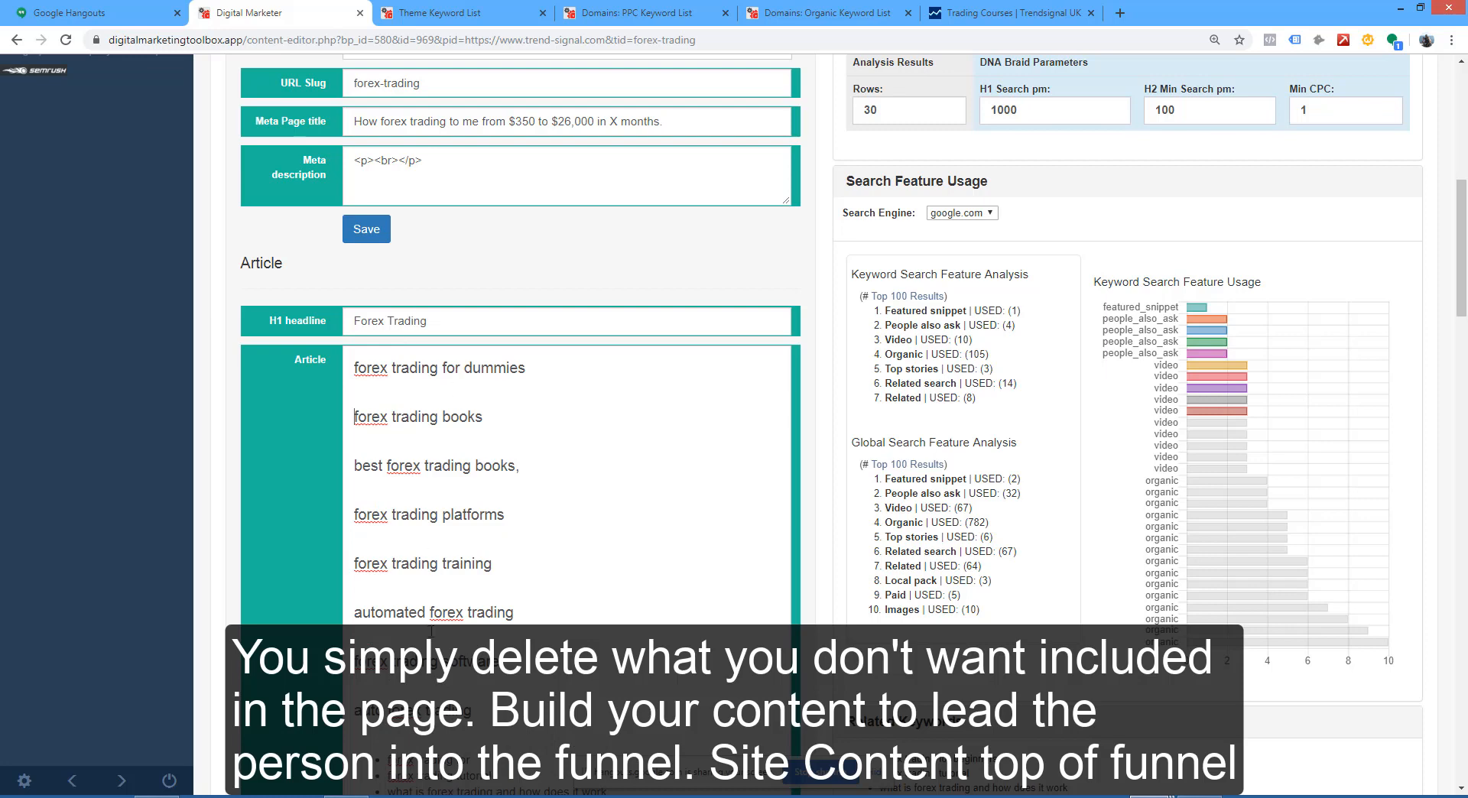
pyautogui.moveTo(355, 662); pyautogui.dragTo(462, 676)
pyautogui.click(731, 442)
# Step: Collapse the Search Feature Usage and Related Keywords research sections beside the Article
pyautogui.scroll(-12, 375, 237)
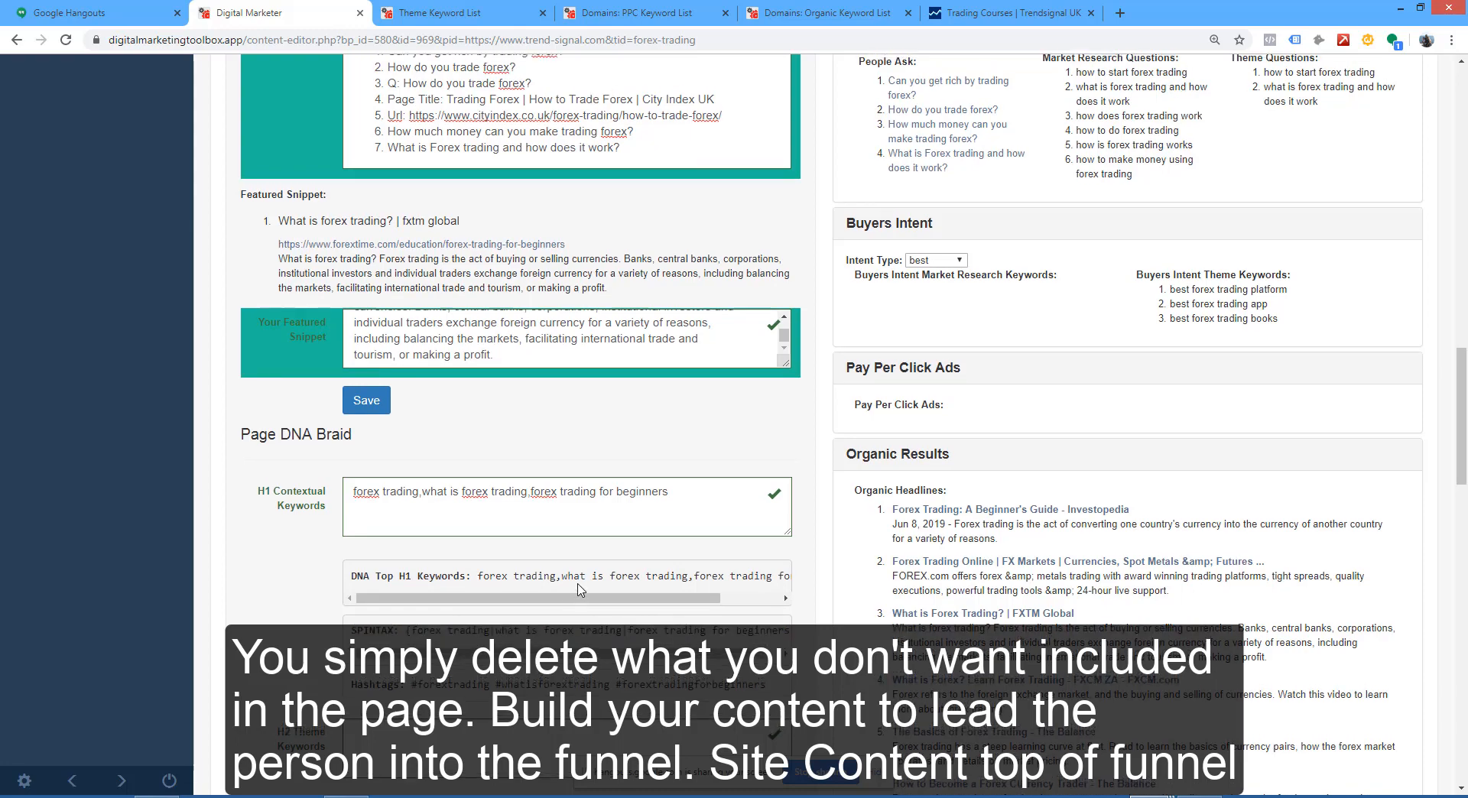
pyautogui.scroll(5, 585, 595)
pyautogui.scroll(6, 585, 595)
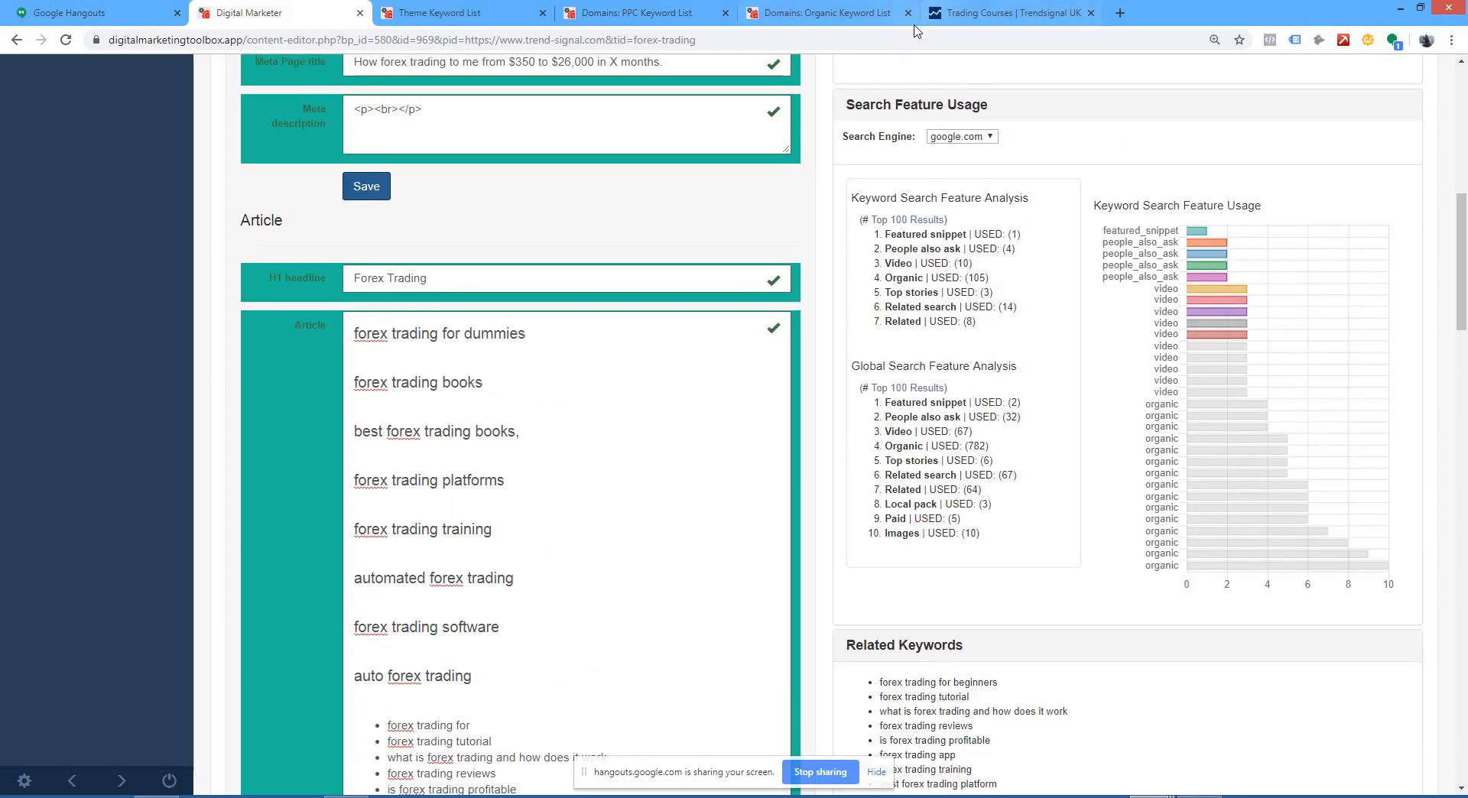
pyautogui.click(880, 107)
pyautogui.click(889, 153)
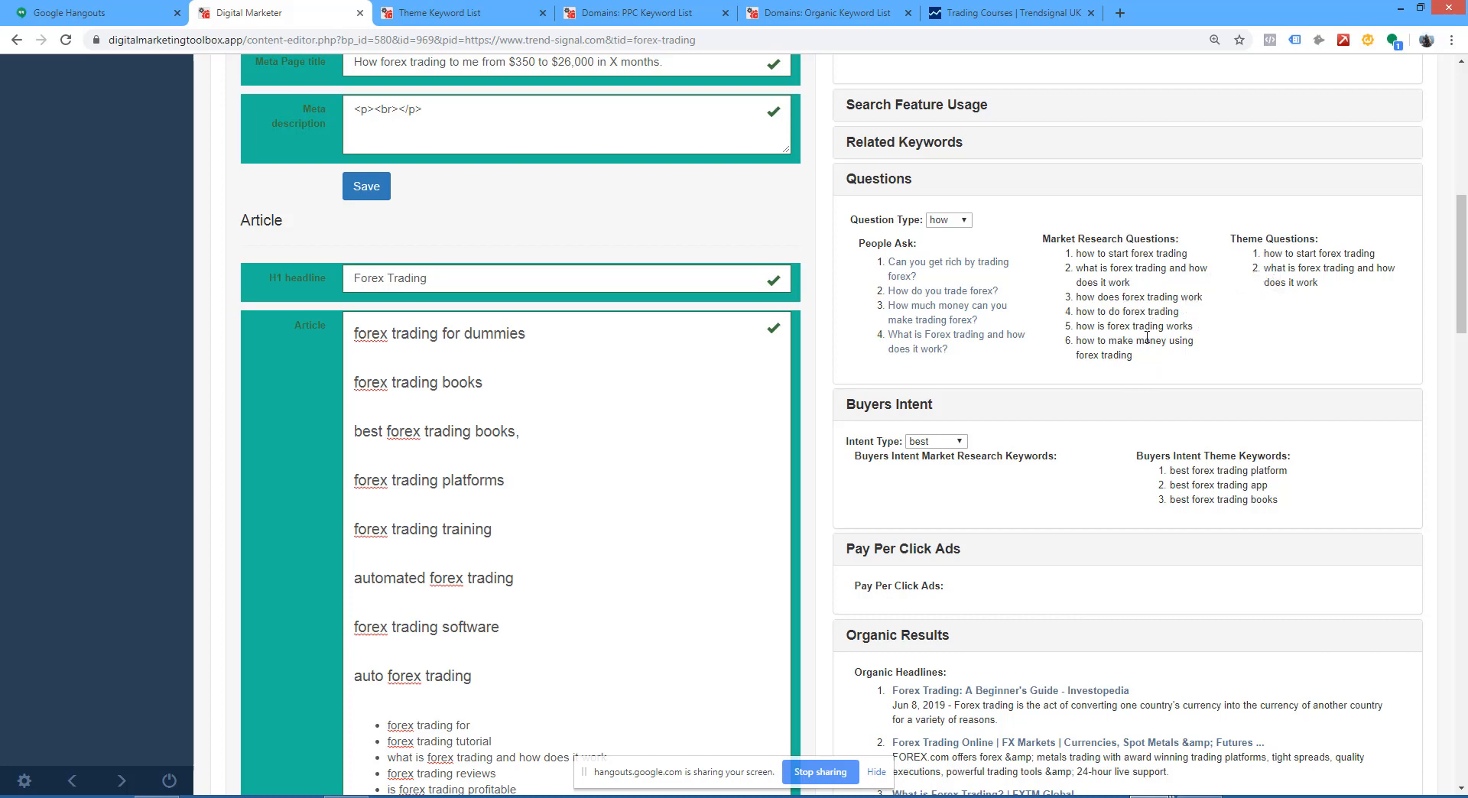
# Step: Copy all six Market Research Questions and paste them into the Article under "forex trading for dummies"
pyautogui.moveTo(1135, 357); pyautogui.dragTo(1075, 254)
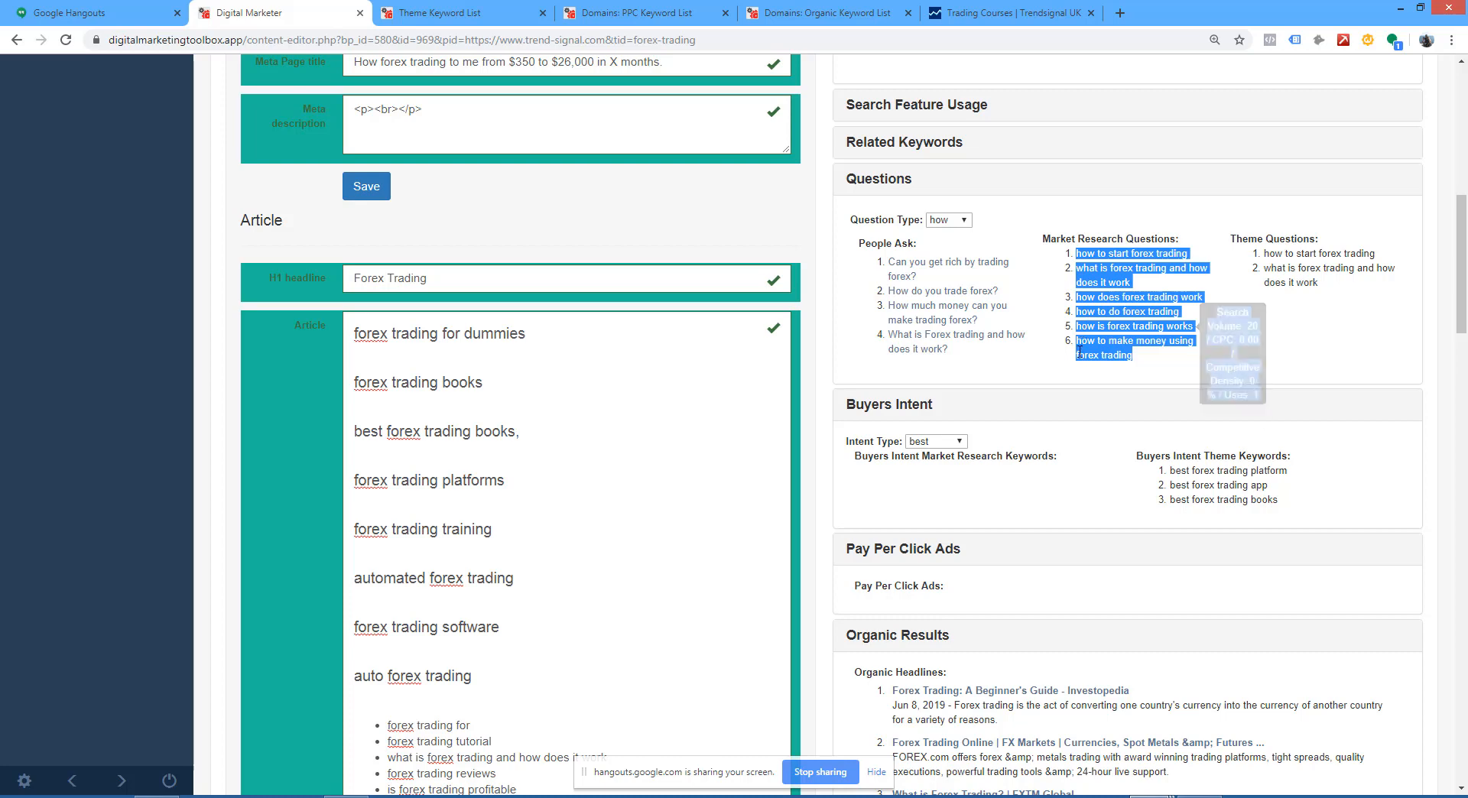
pyautogui.hotkey('ctrl', 'c')
pyautogui.click(535, 356)
pyautogui.hotkey('ctrl', 'v')
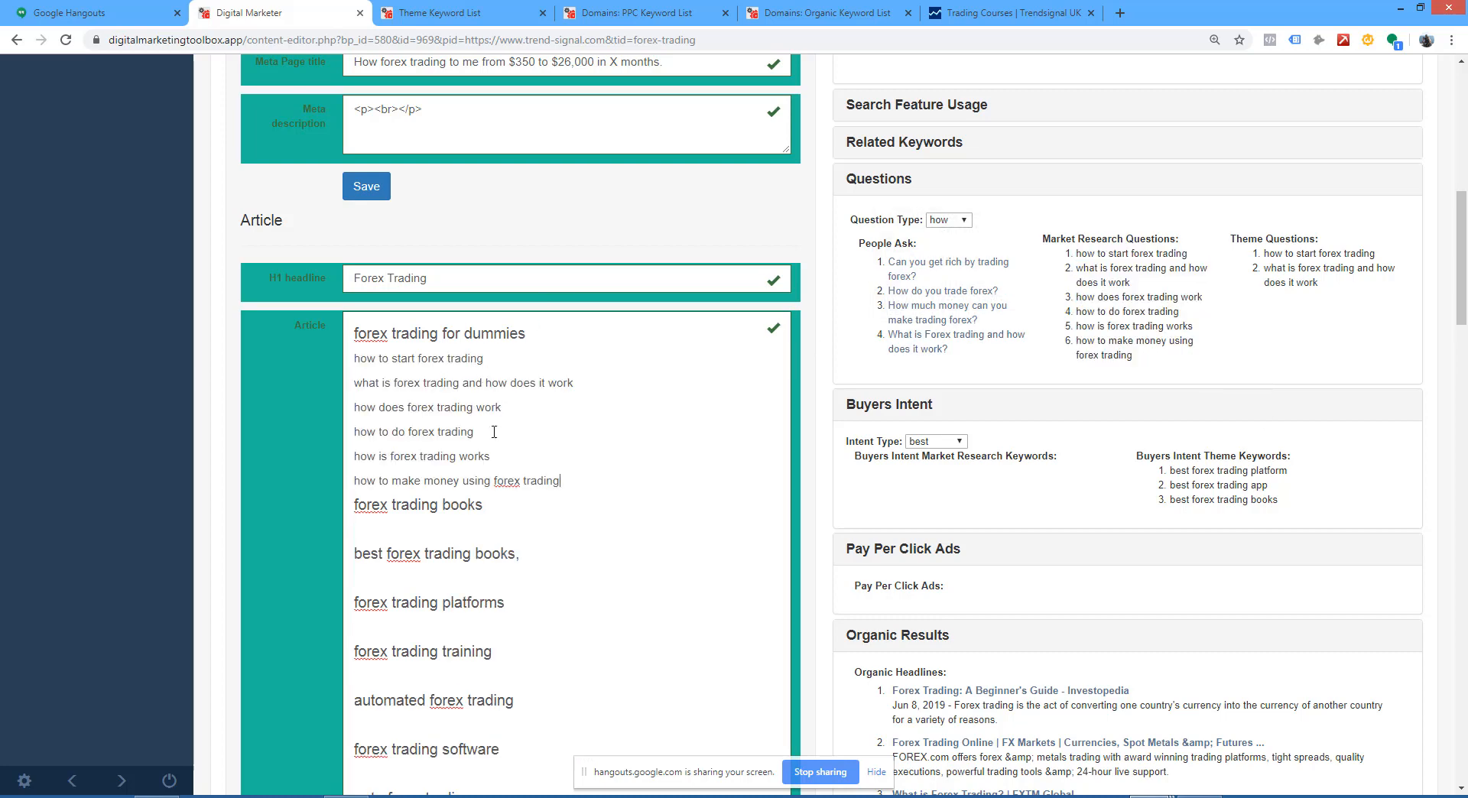
# Step: Format the pasted questions as a numbered list and add a blank line after it, before "forex trading books"
pyautogui.moveTo(566, 488); pyautogui.dragTo(291, 361)
pyautogui.click(448, 321)
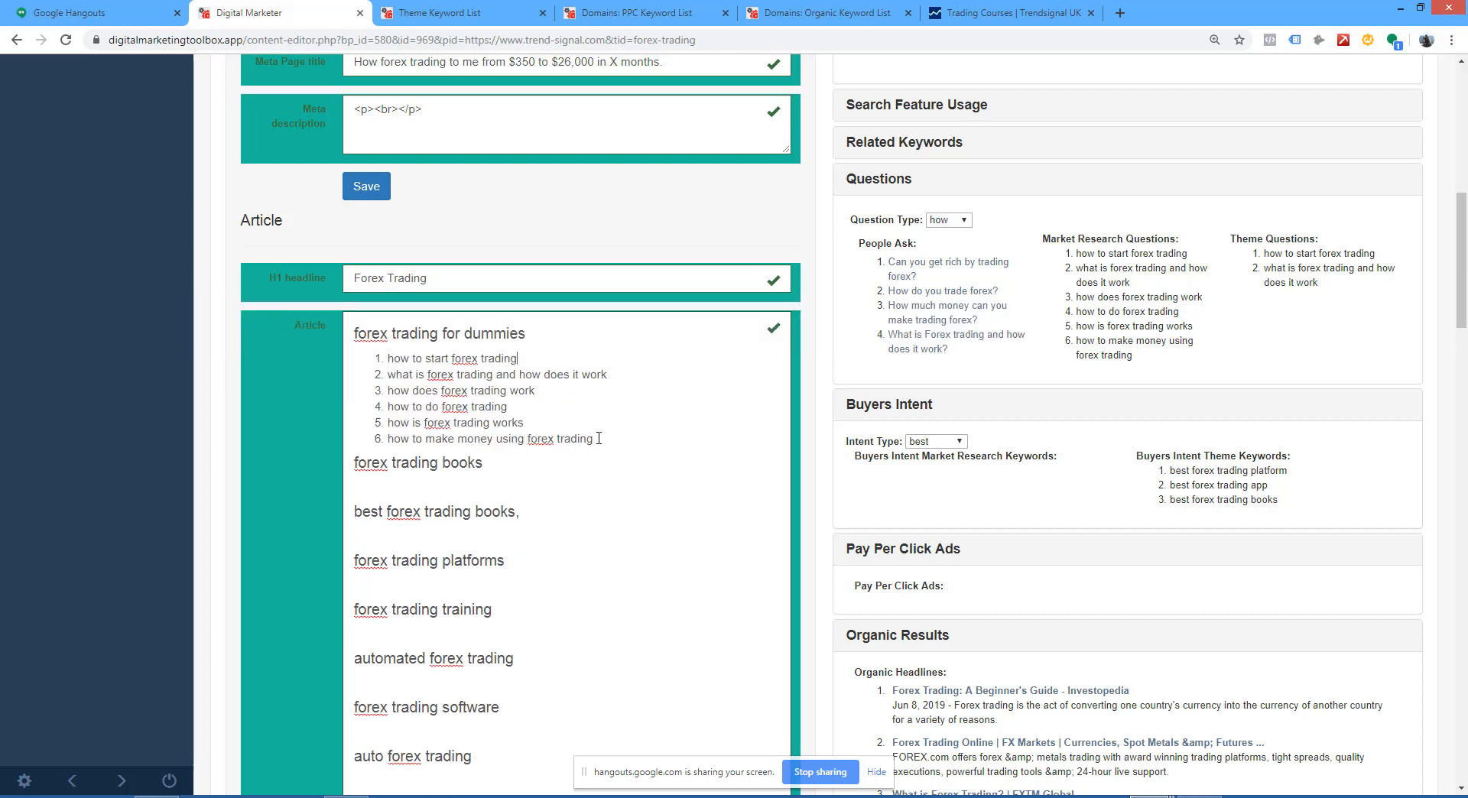
pyautogui.press('Return')
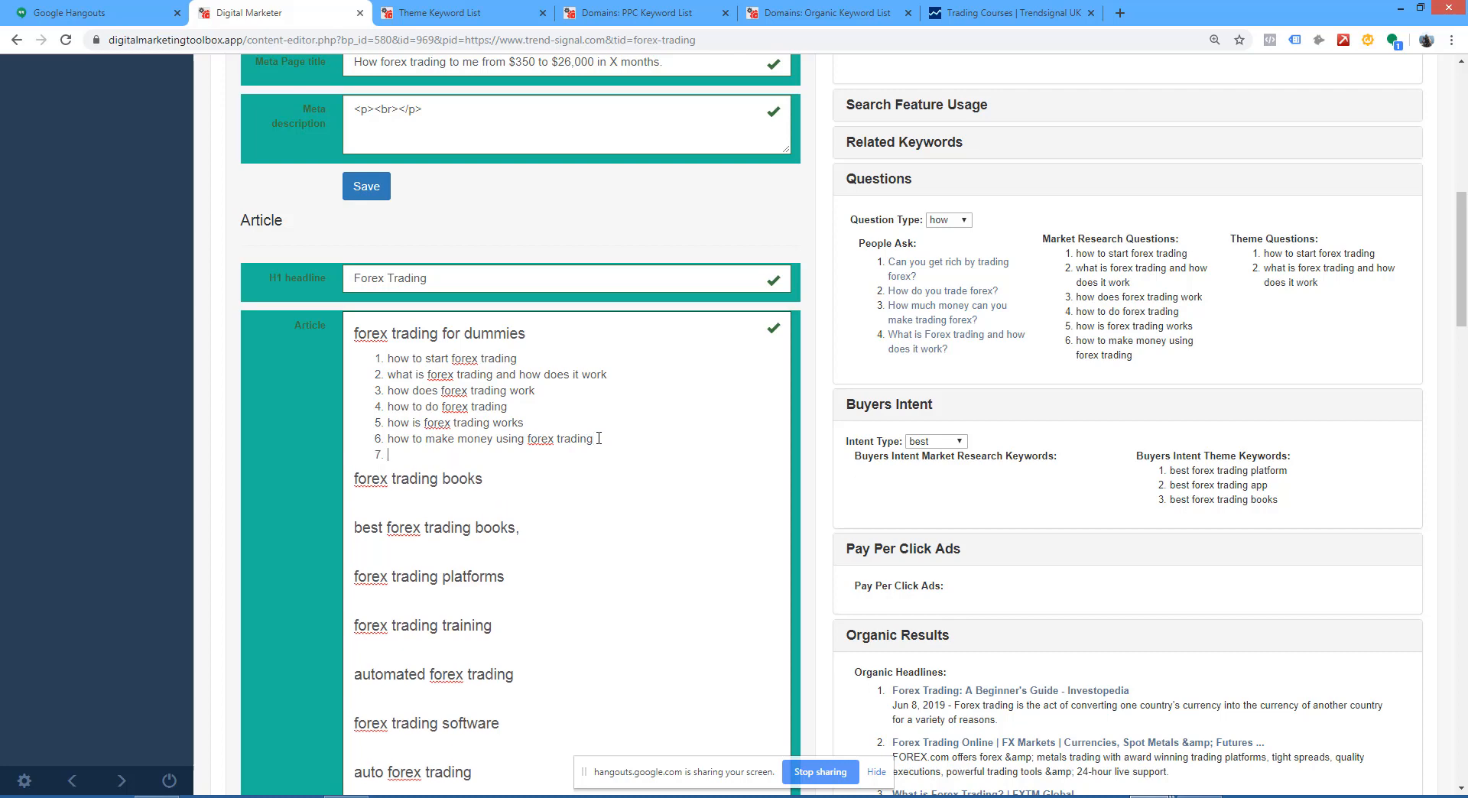
pyautogui.press('Return')
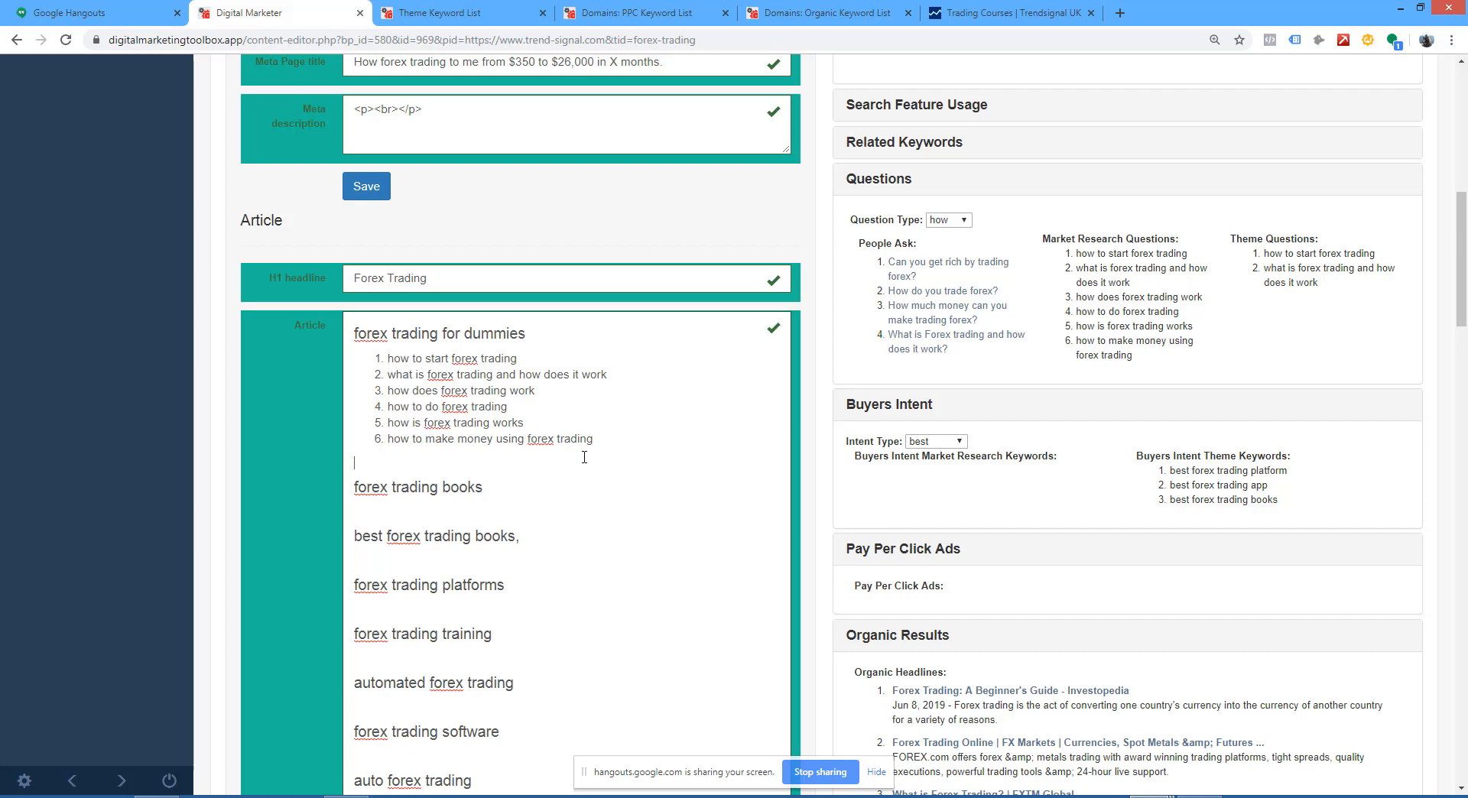
# Step: Collapse the Questions, Buyers Intent, Pay Per Click Ads, Organic Results and Video Headlines sections
pyautogui.click(879, 182)
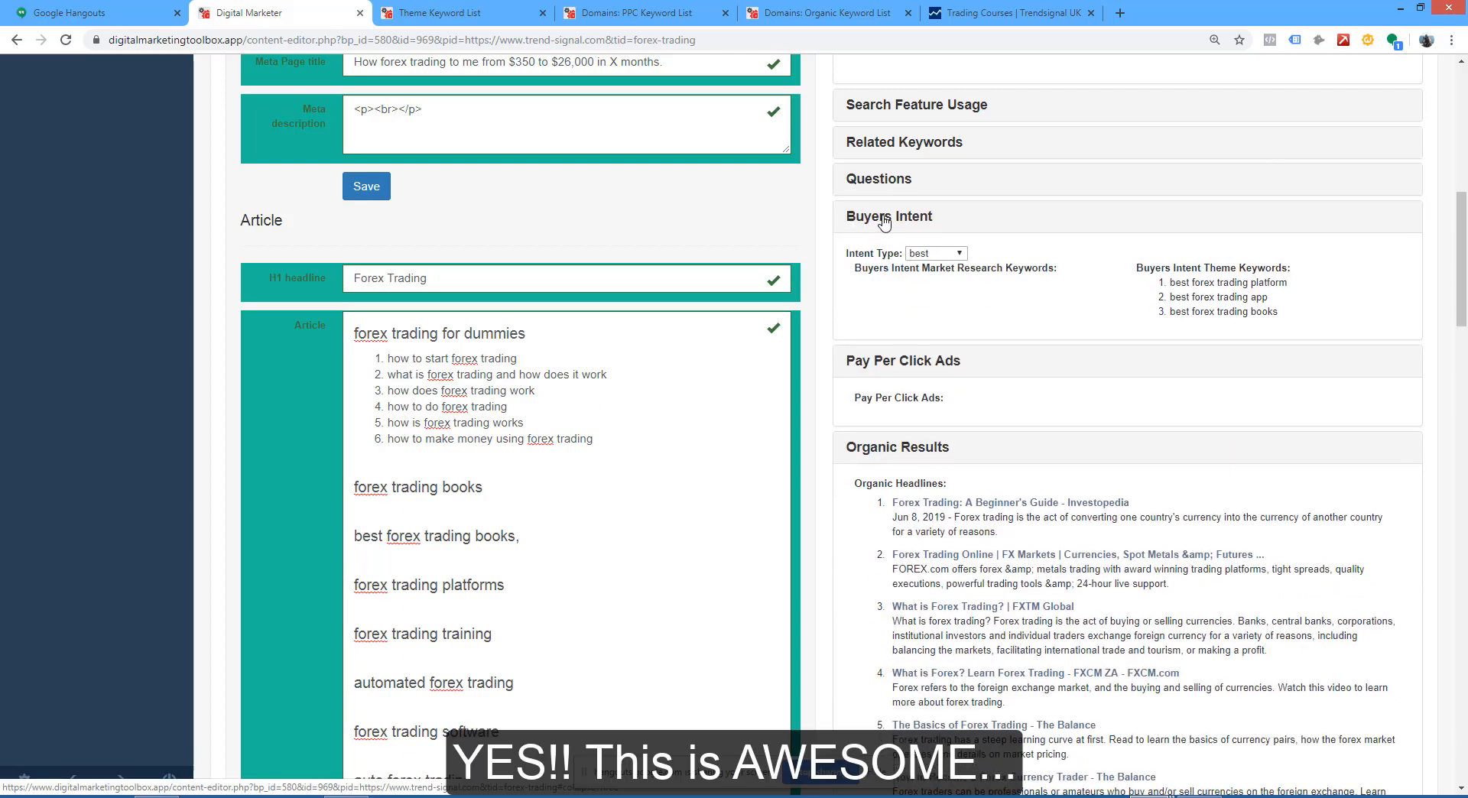
pyautogui.click(883, 217)
pyautogui.click(883, 255)
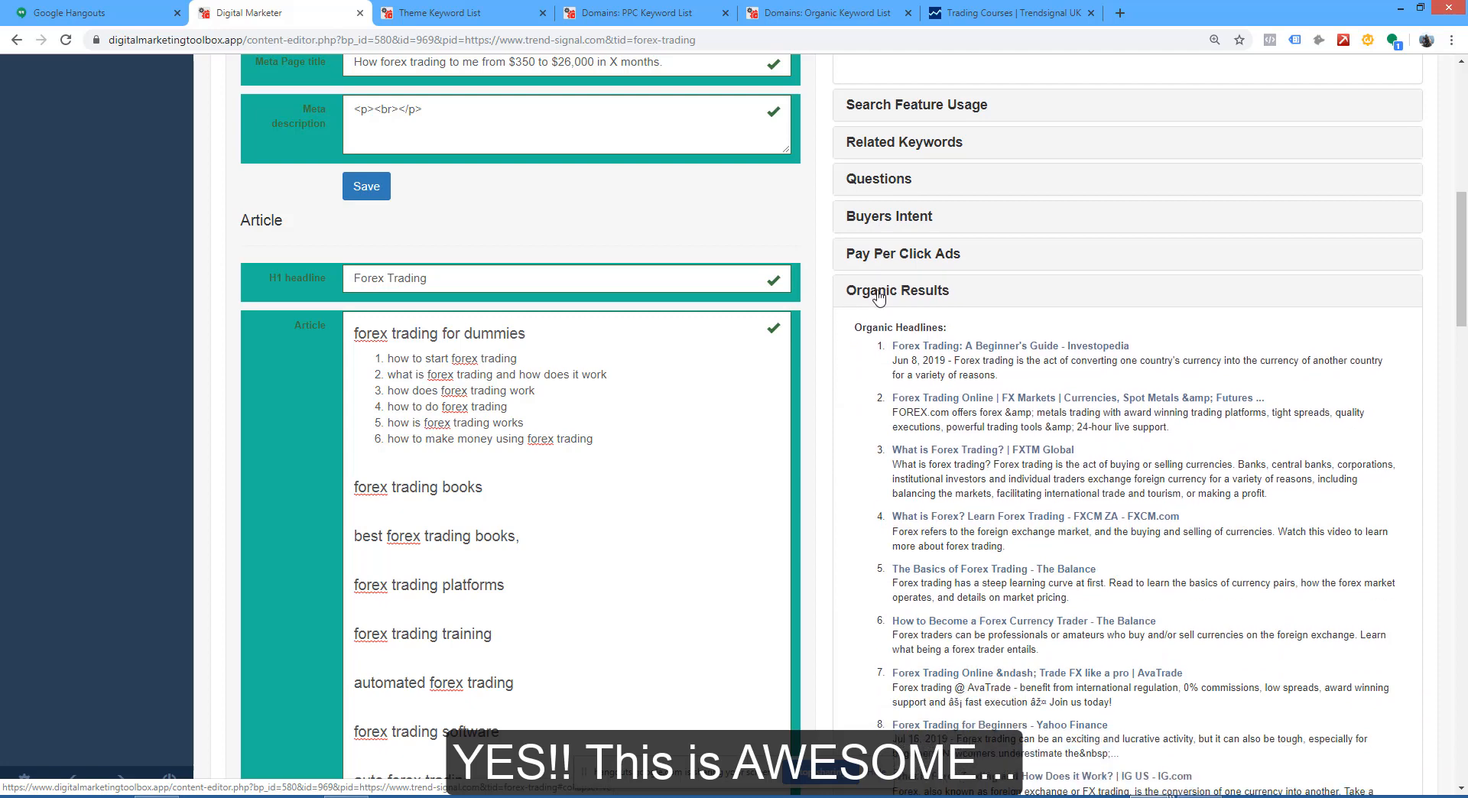
pyautogui.click(870, 295)
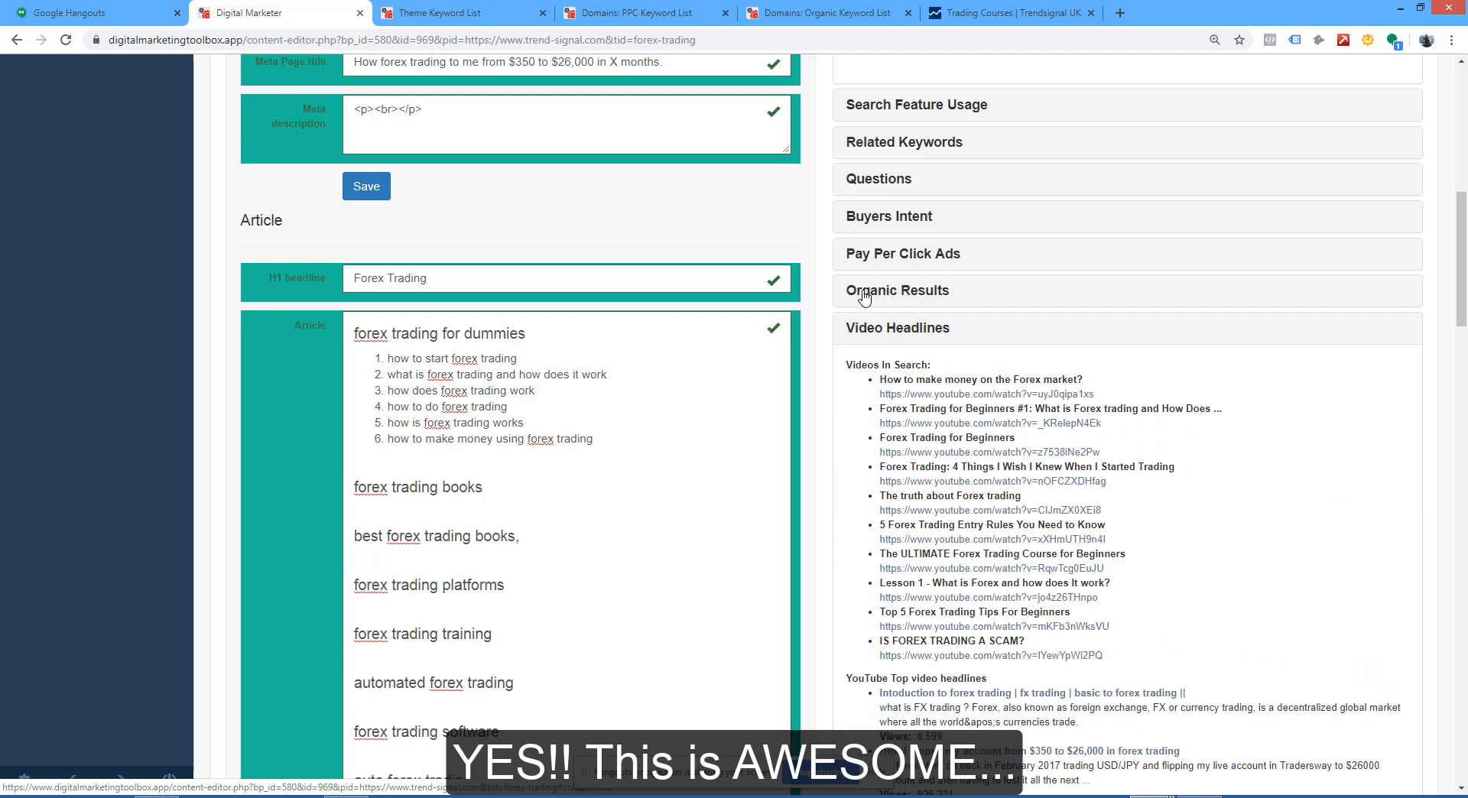
pyautogui.click(910, 337)
# Step: Save the content template from its Meta section
pyautogui.scroll(2, 949, 402)
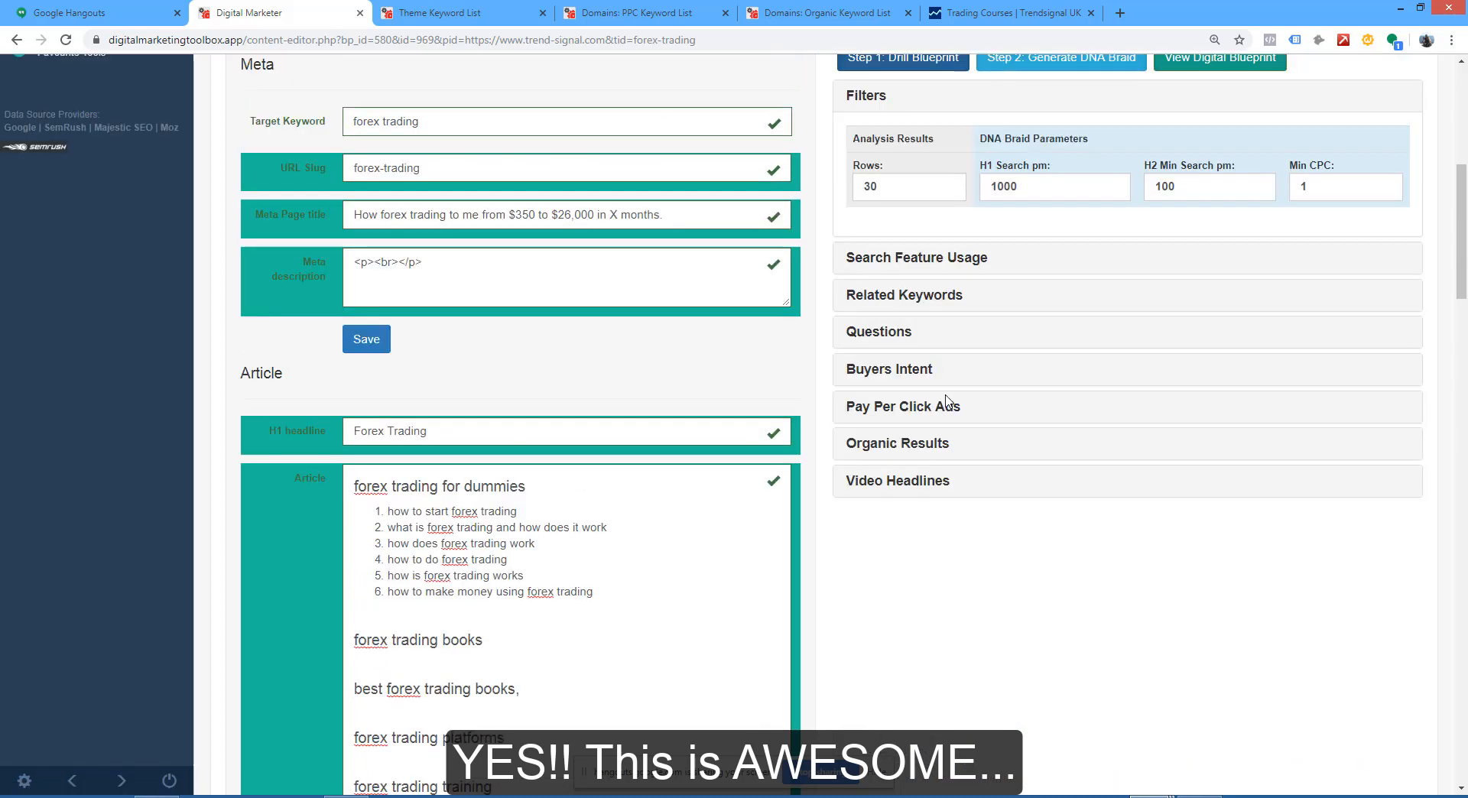
pyautogui.scroll(-1, 948, 402)
pyautogui.scroll(-2, 937, 403)
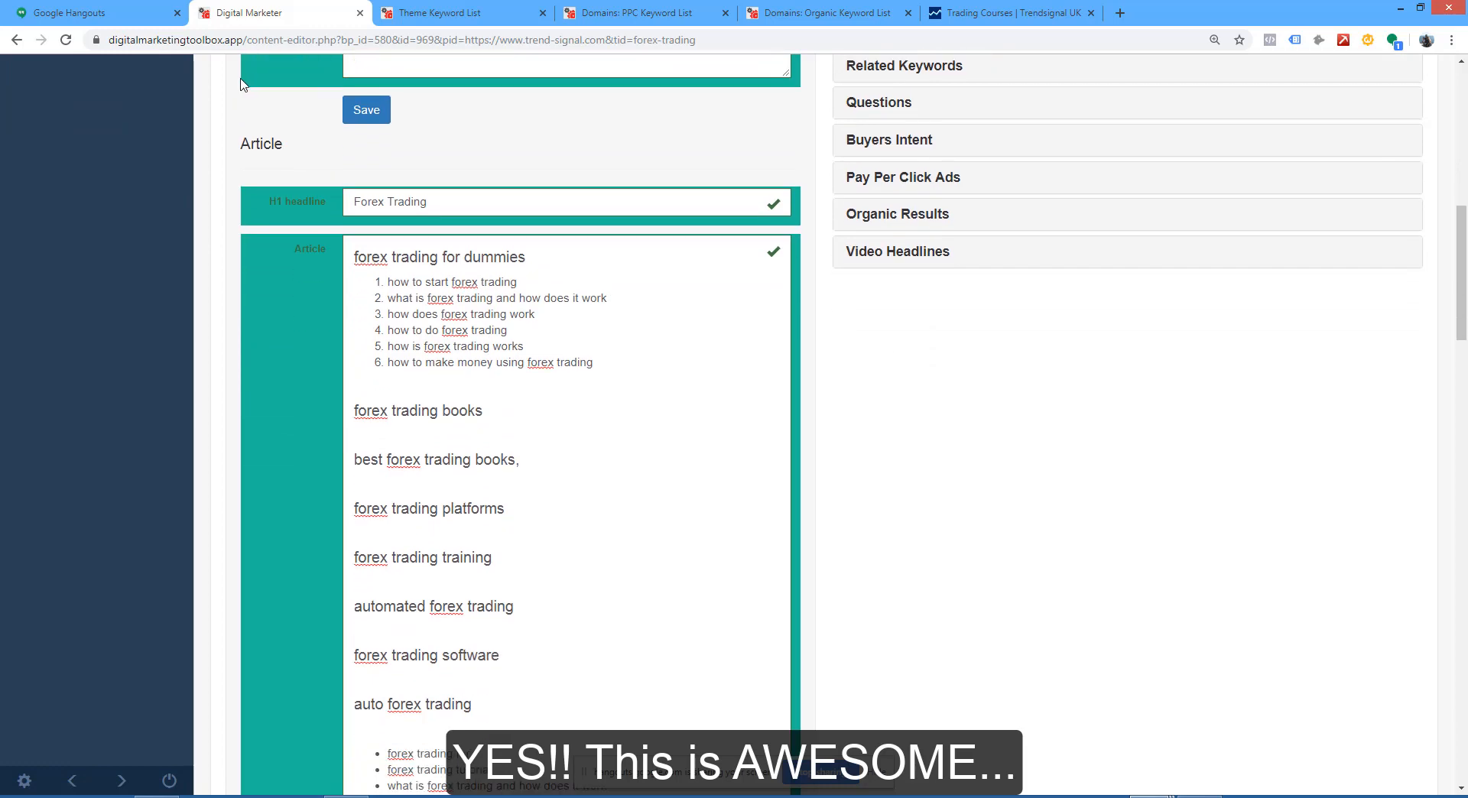
pyautogui.click(367, 112)
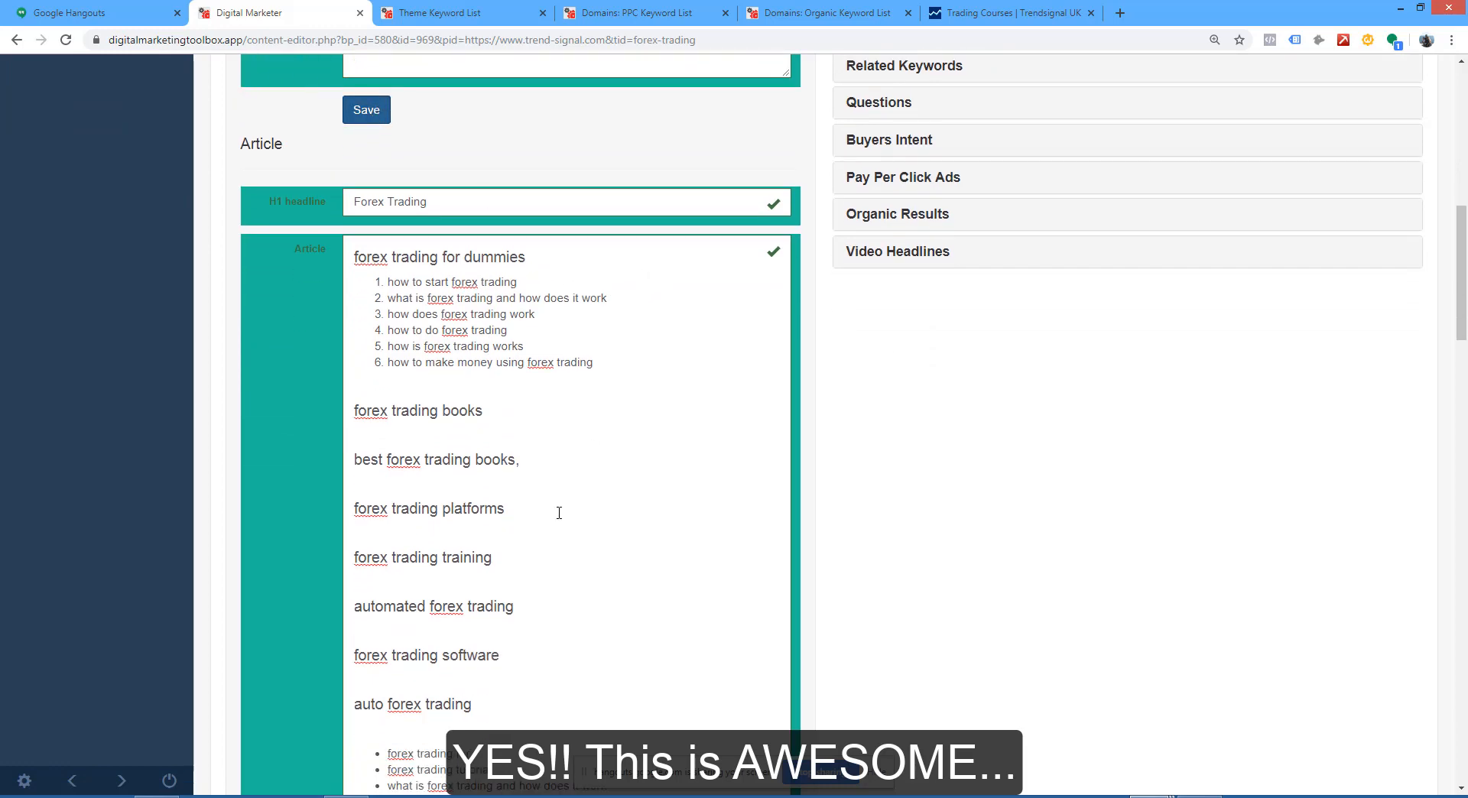
# Step: Review the content template from the Meta fields through the Article's headings and question lists to the featured snippet
pyautogui.scroll(2, 612, 429)
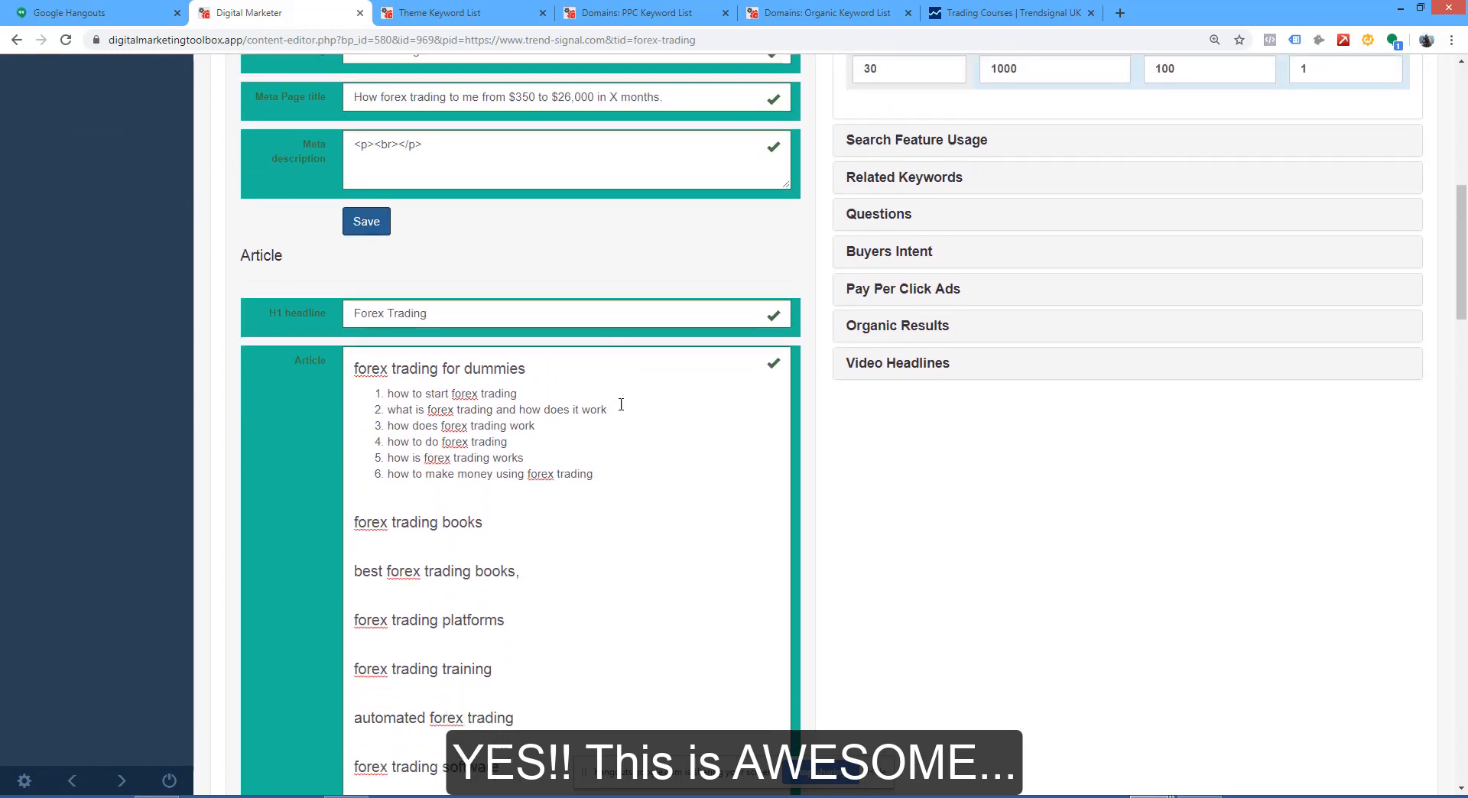
pyautogui.scroll(-3, 622, 409)
pyautogui.scroll(-3, 622, 410)
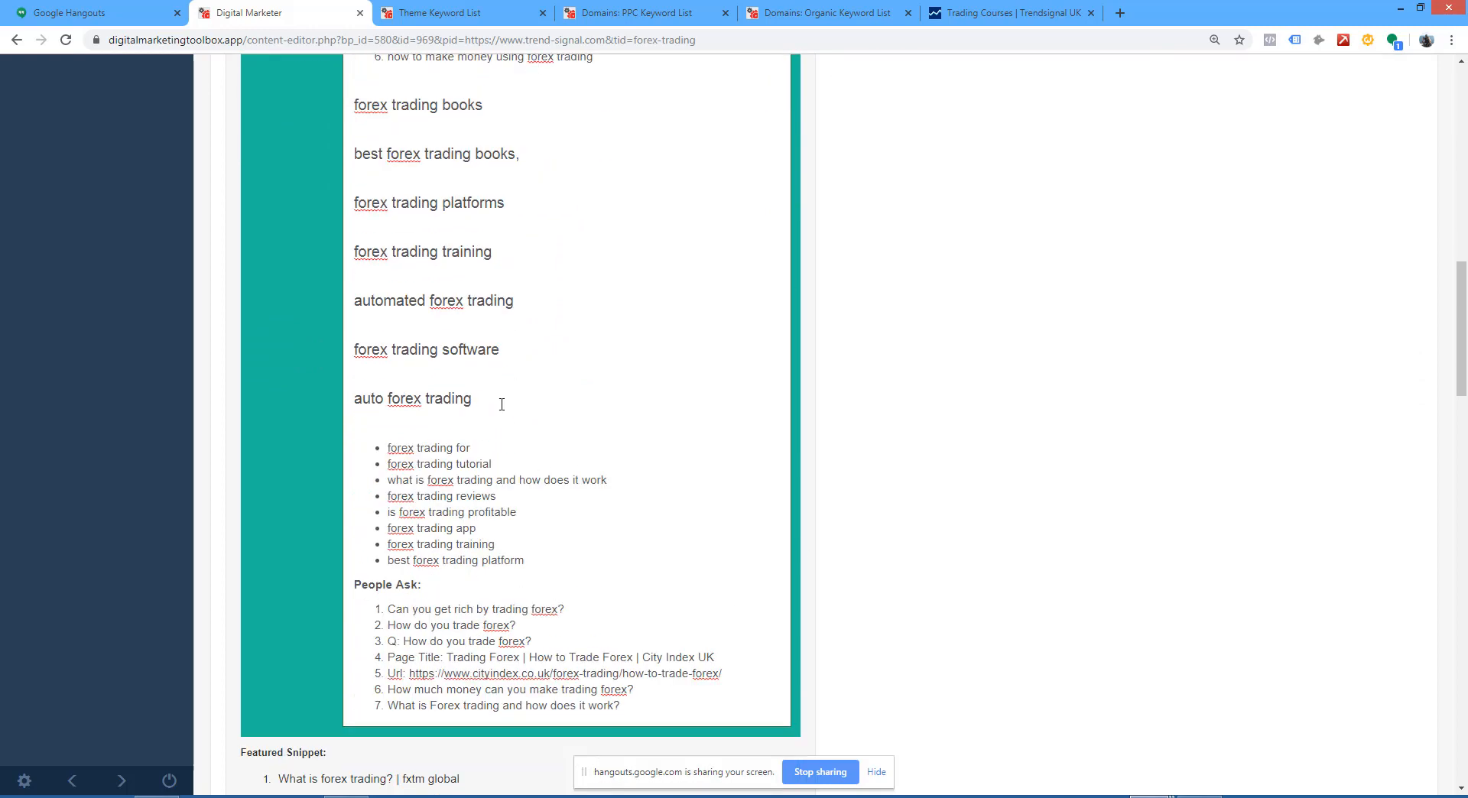
pyautogui.scroll(-3, 679, 384)
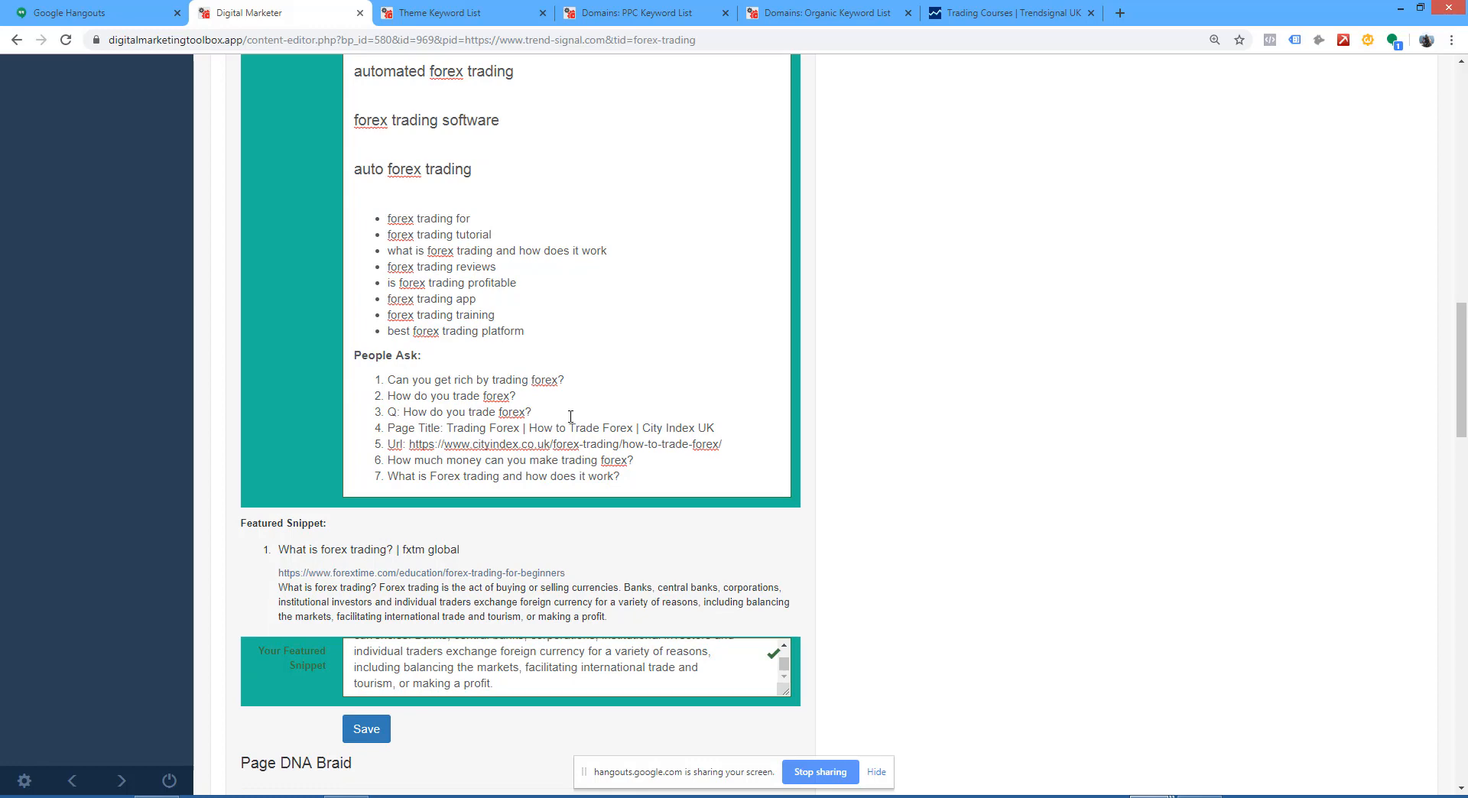
pyautogui.scroll(11, 570, 416)
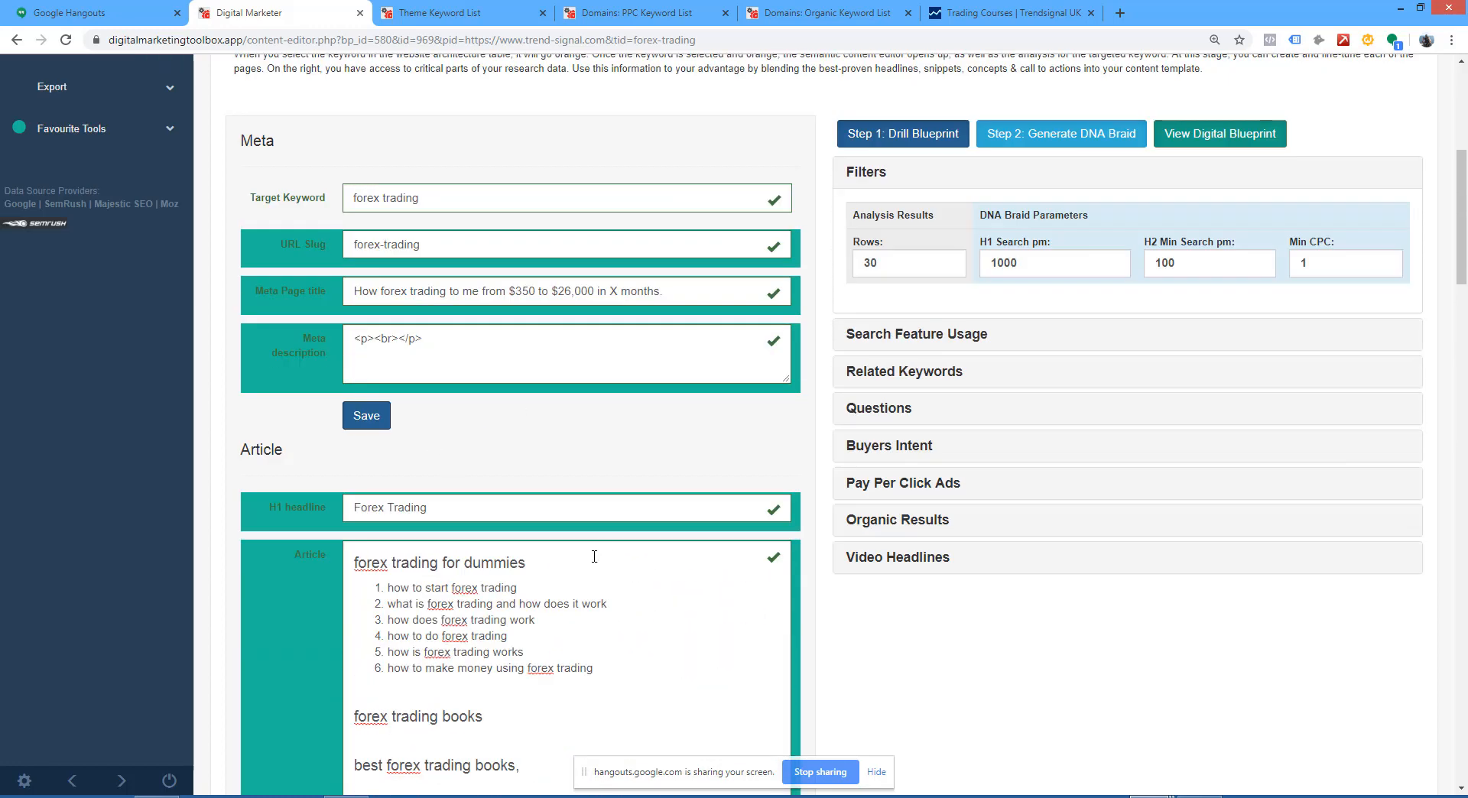
pyautogui.click(355, 563)
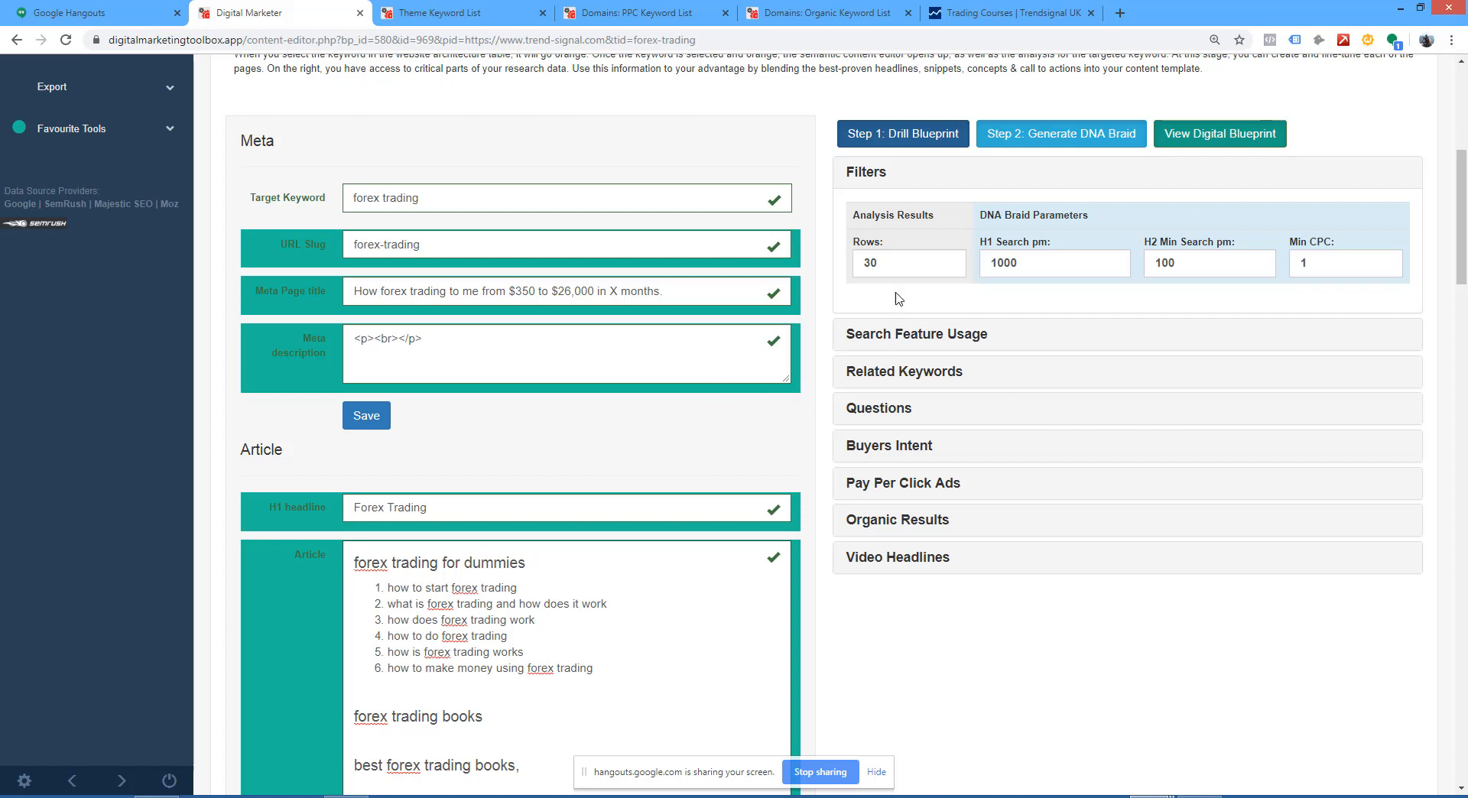
# Step: Collapse the Filters section and expand Organic Results to examine the competing organic headlines beside the Article
pyautogui.click(873, 182)
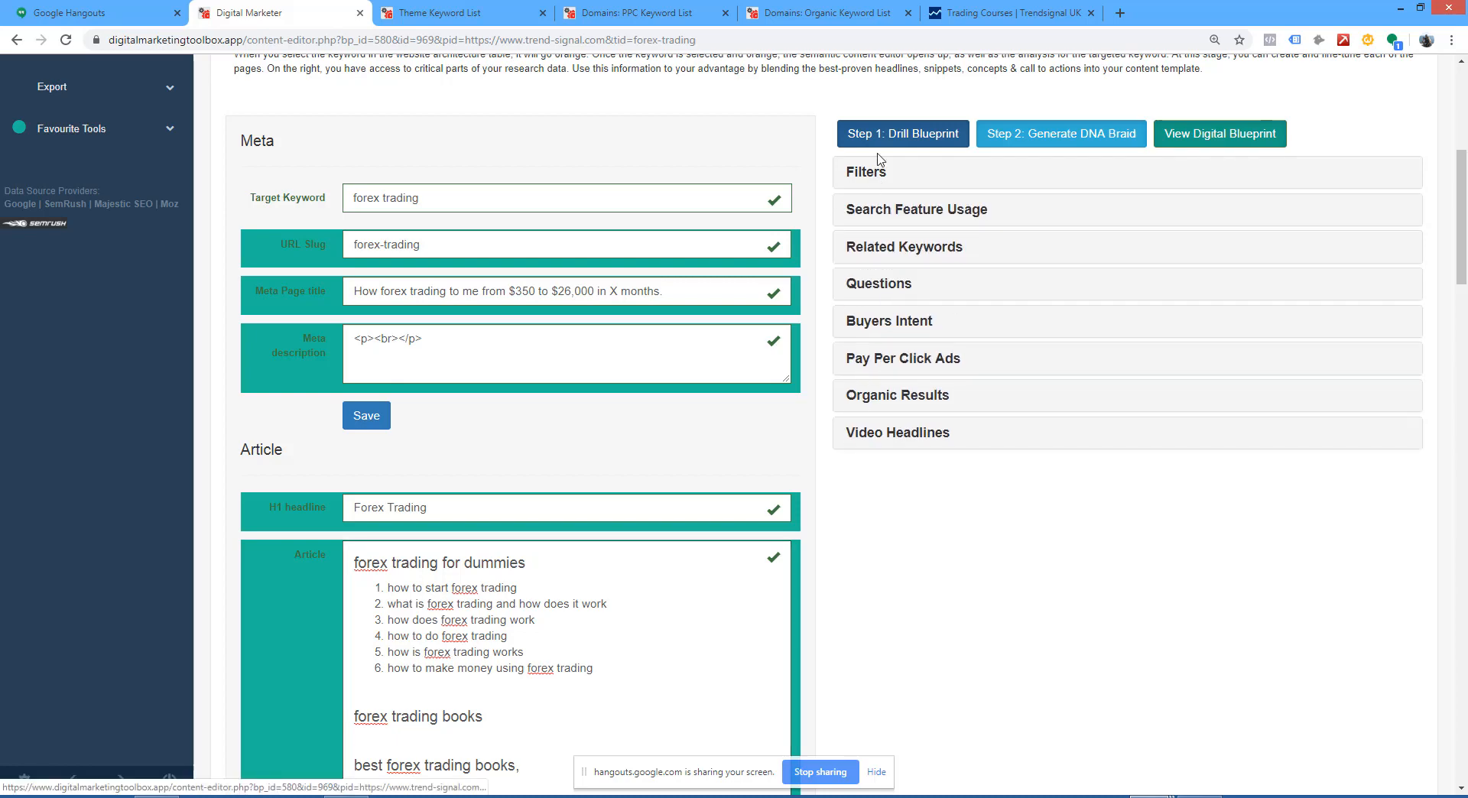
pyautogui.click(908, 397)
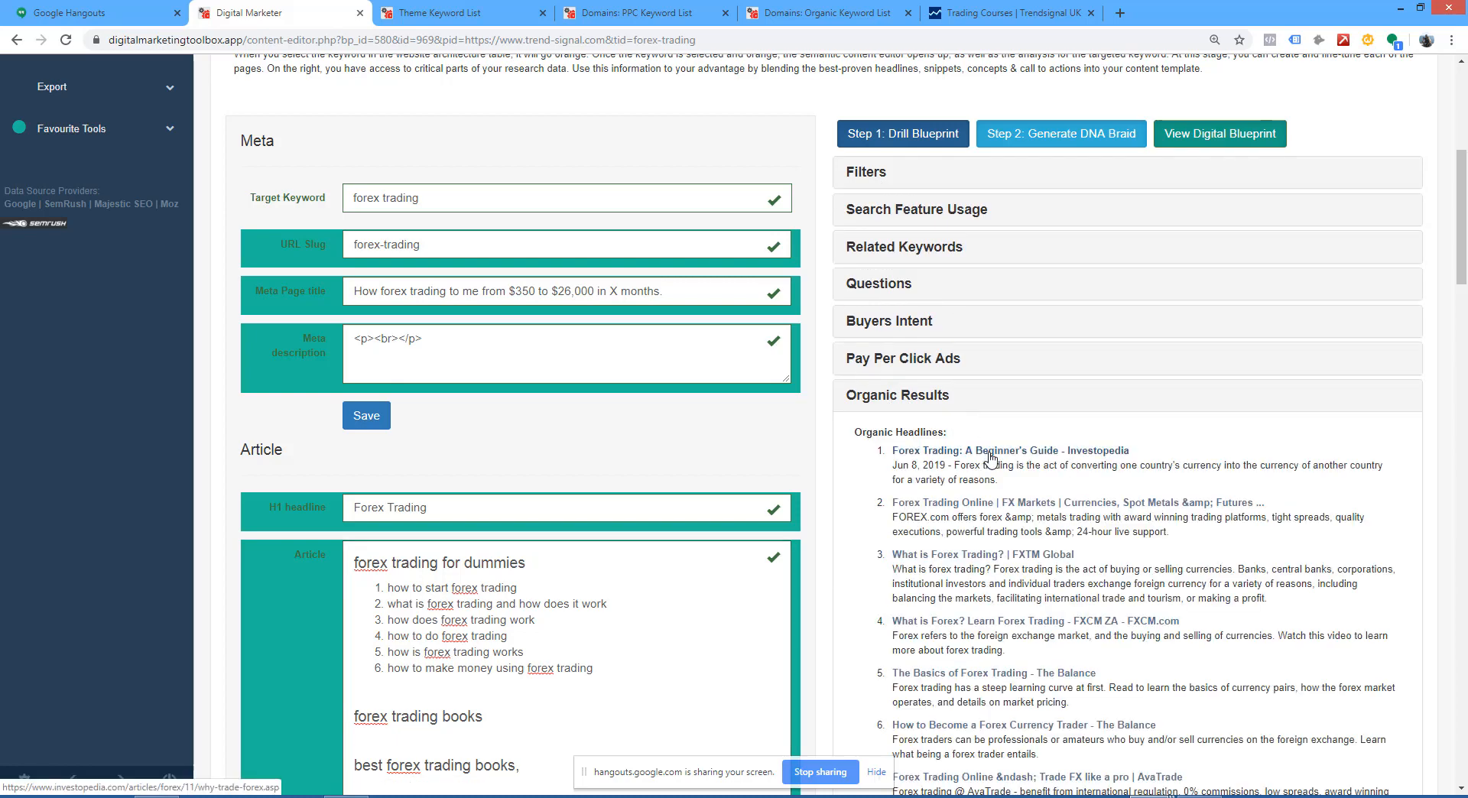
pyautogui.scroll(-3, 992, 455)
pyautogui.scroll(-1, 992, 455)
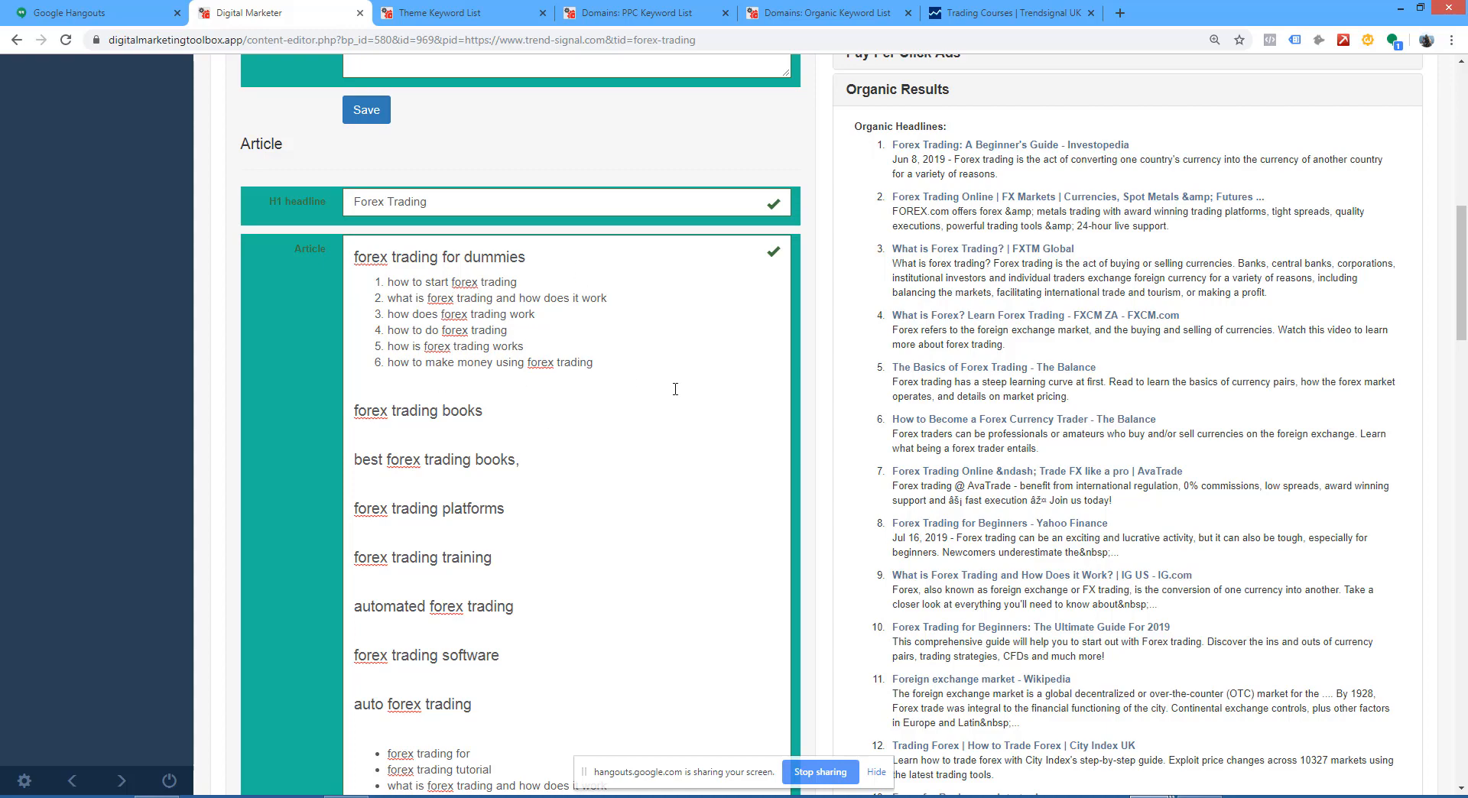
# Step: Open the Export Manager for the trend-signal.com project and generate the WP XML Site Builder file
pyautogui.scroll(2, 669, 390)
pyautogui.scroll(8, 612, 325)
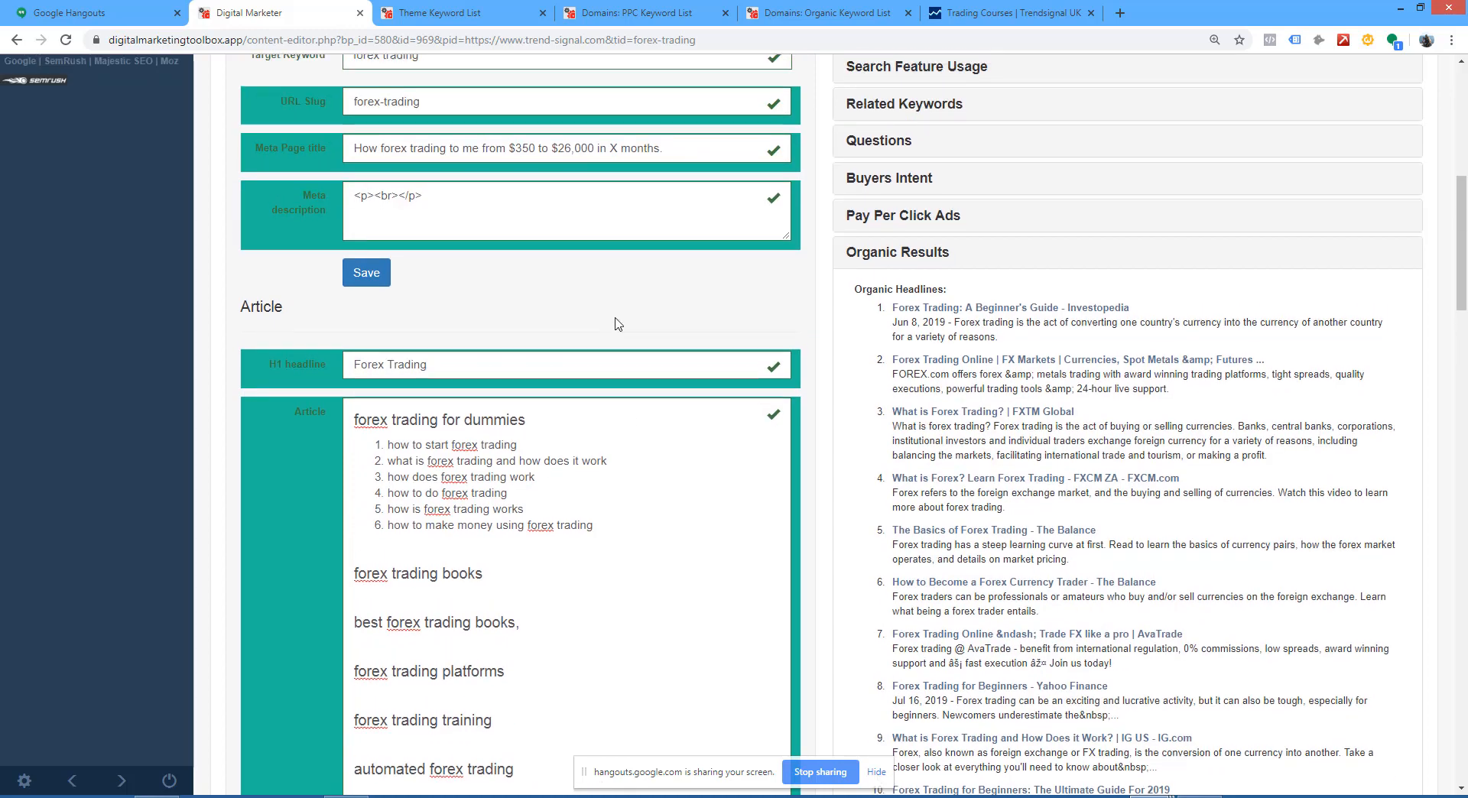
pyautogui.click(53, 546)
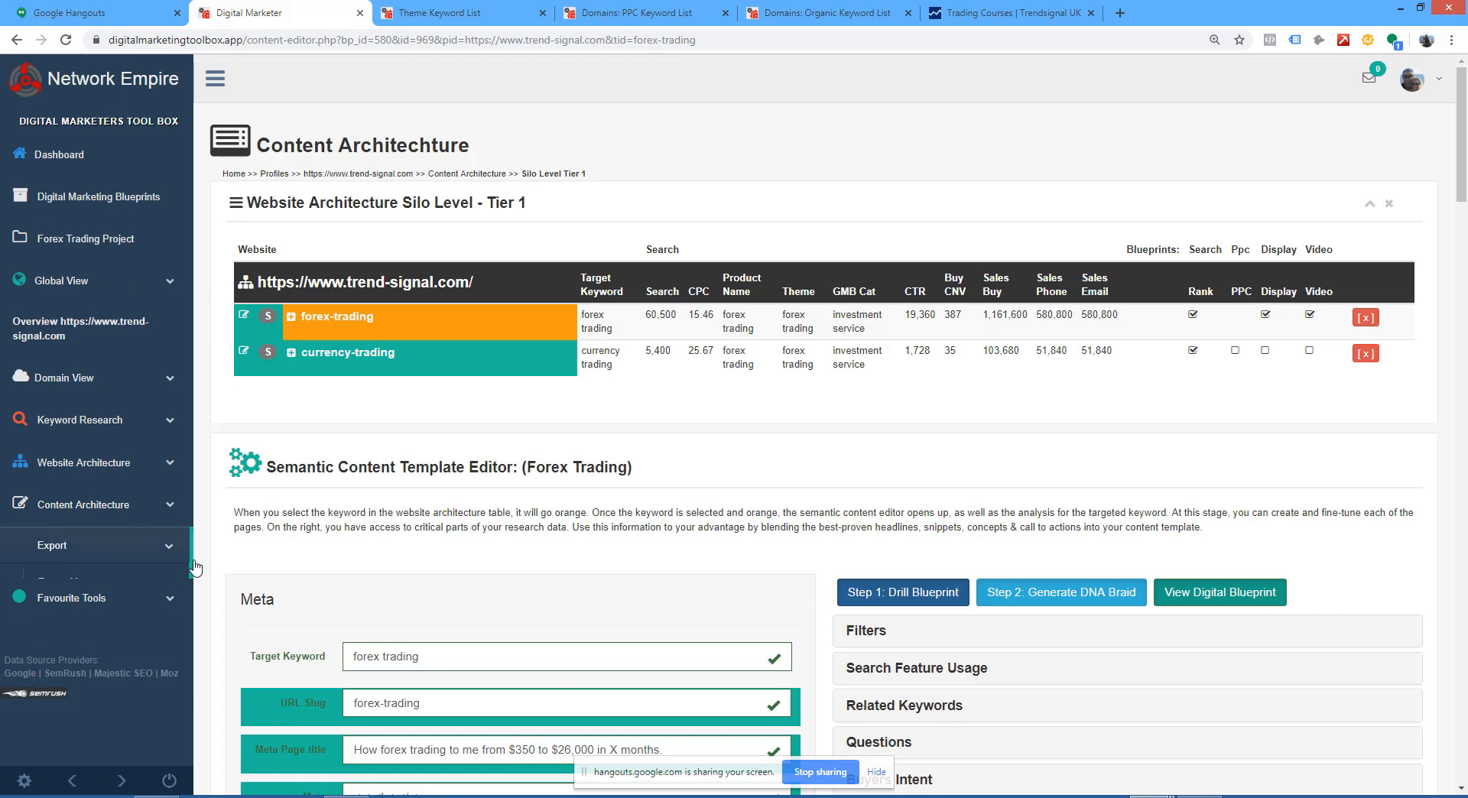
pyautogui.click(69, 583)
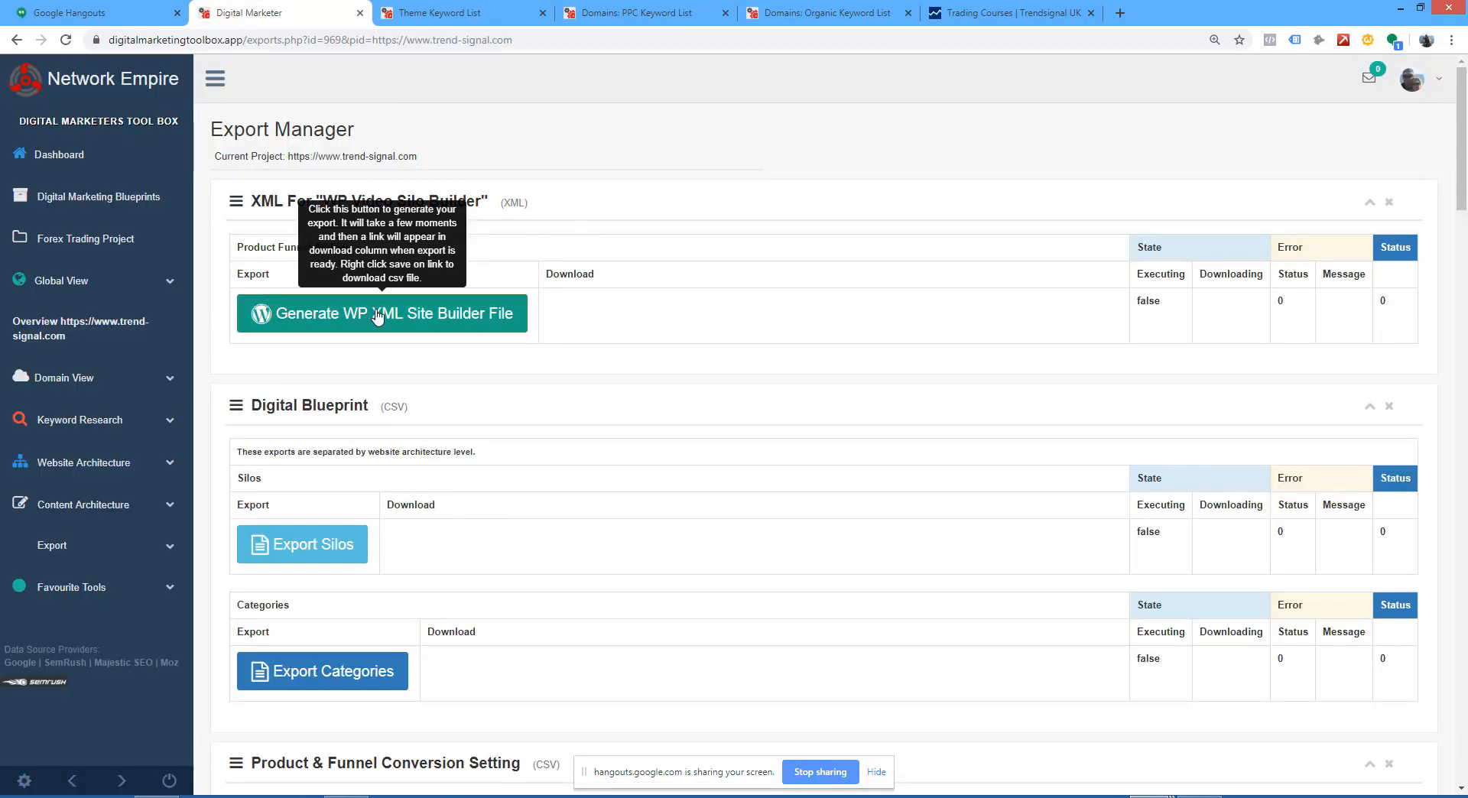
pyautogui.click(417, 315)
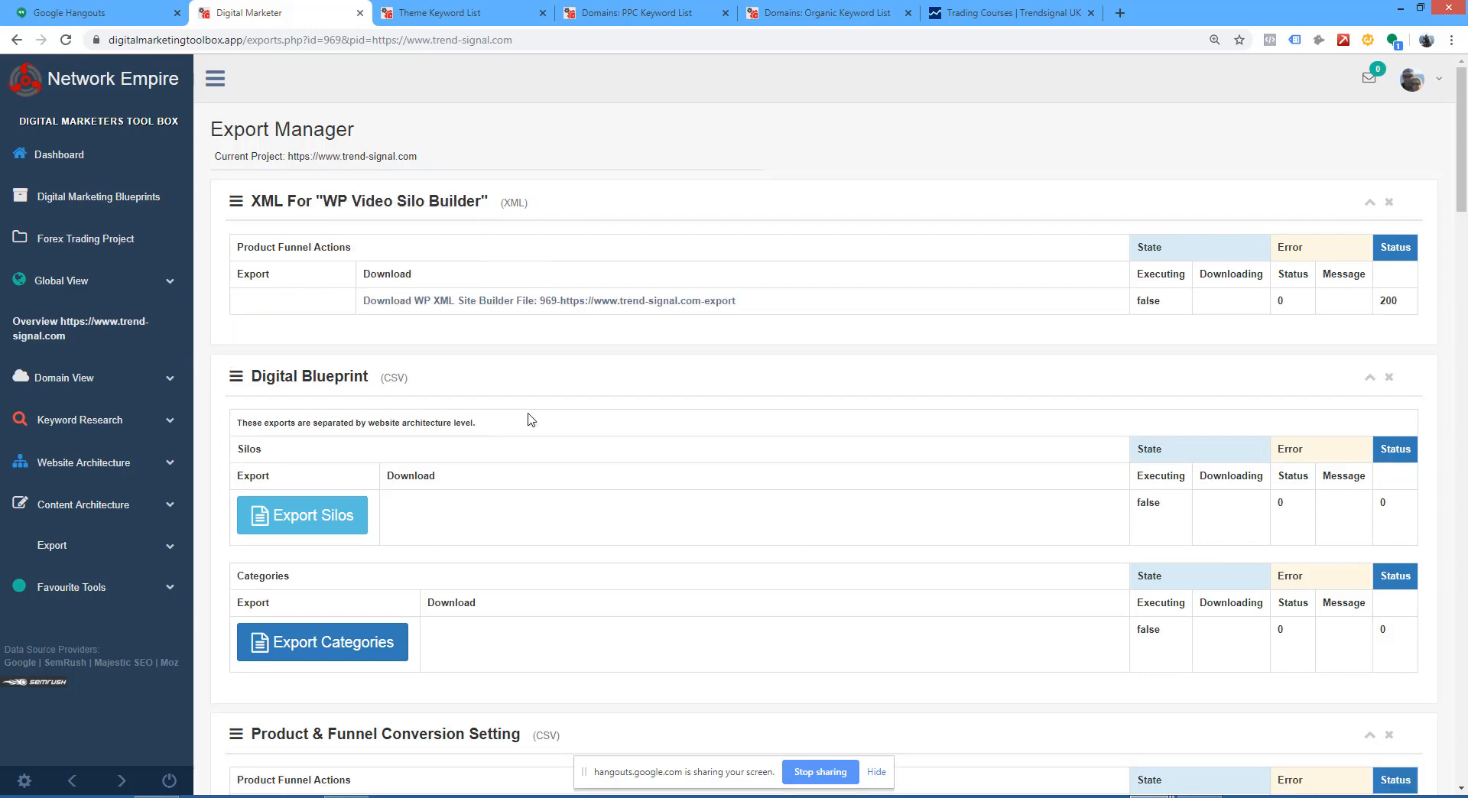
# Step: Open the generated WP XML Site Builder file in a new tab and examine the forex-trading node, including its primary_article content
pyautogui.rightClick(573, 301)
pyautogui.click(670, 311)
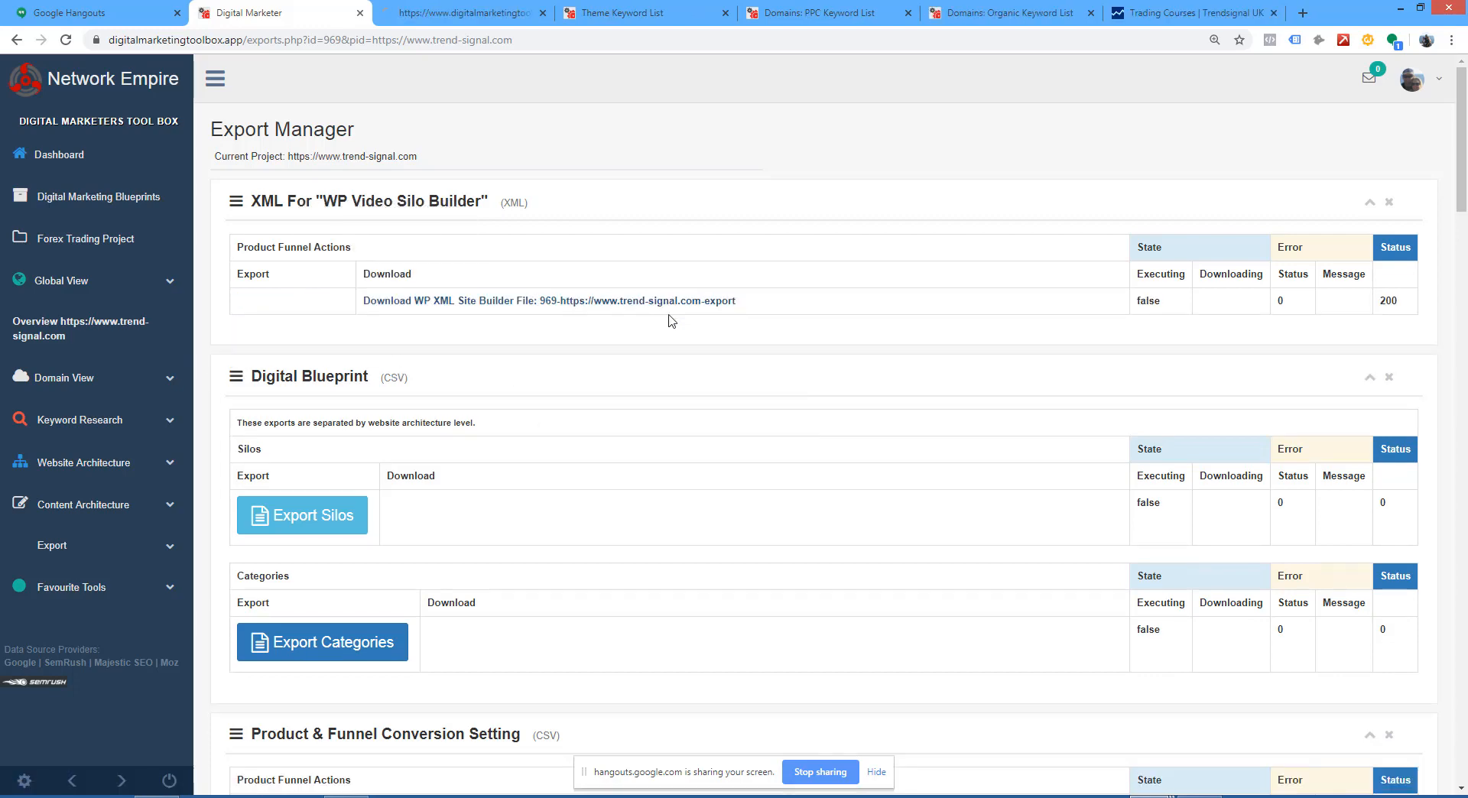
pyautogui.hotkey('ctrl', 'Tab')
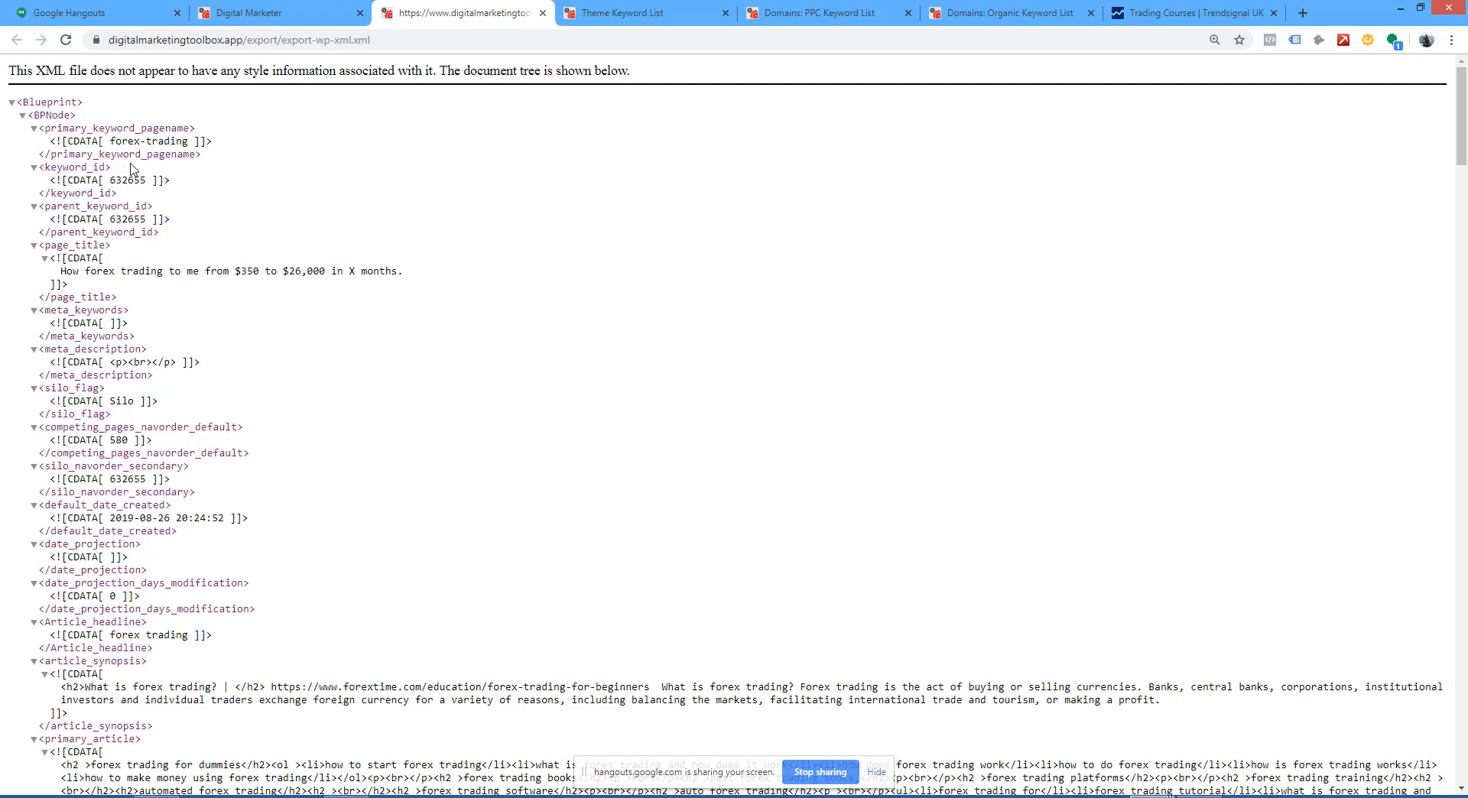
pyautogui.scroll(-7, 132, 169)
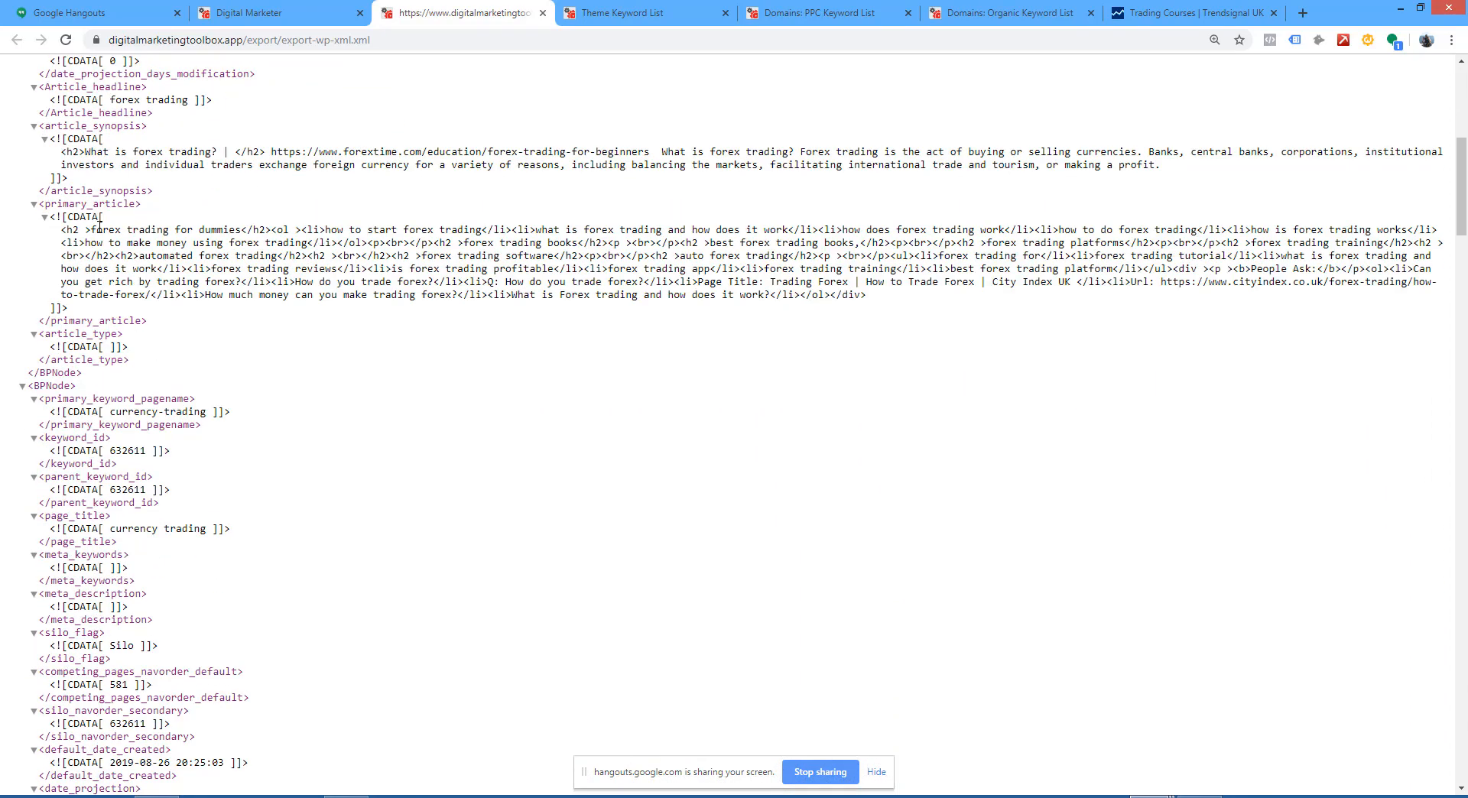
pyautogui.moveTo(99, 228); pyautogui.dragTo(885, 321)
pyautogui.scroll(-7, 886, 321)
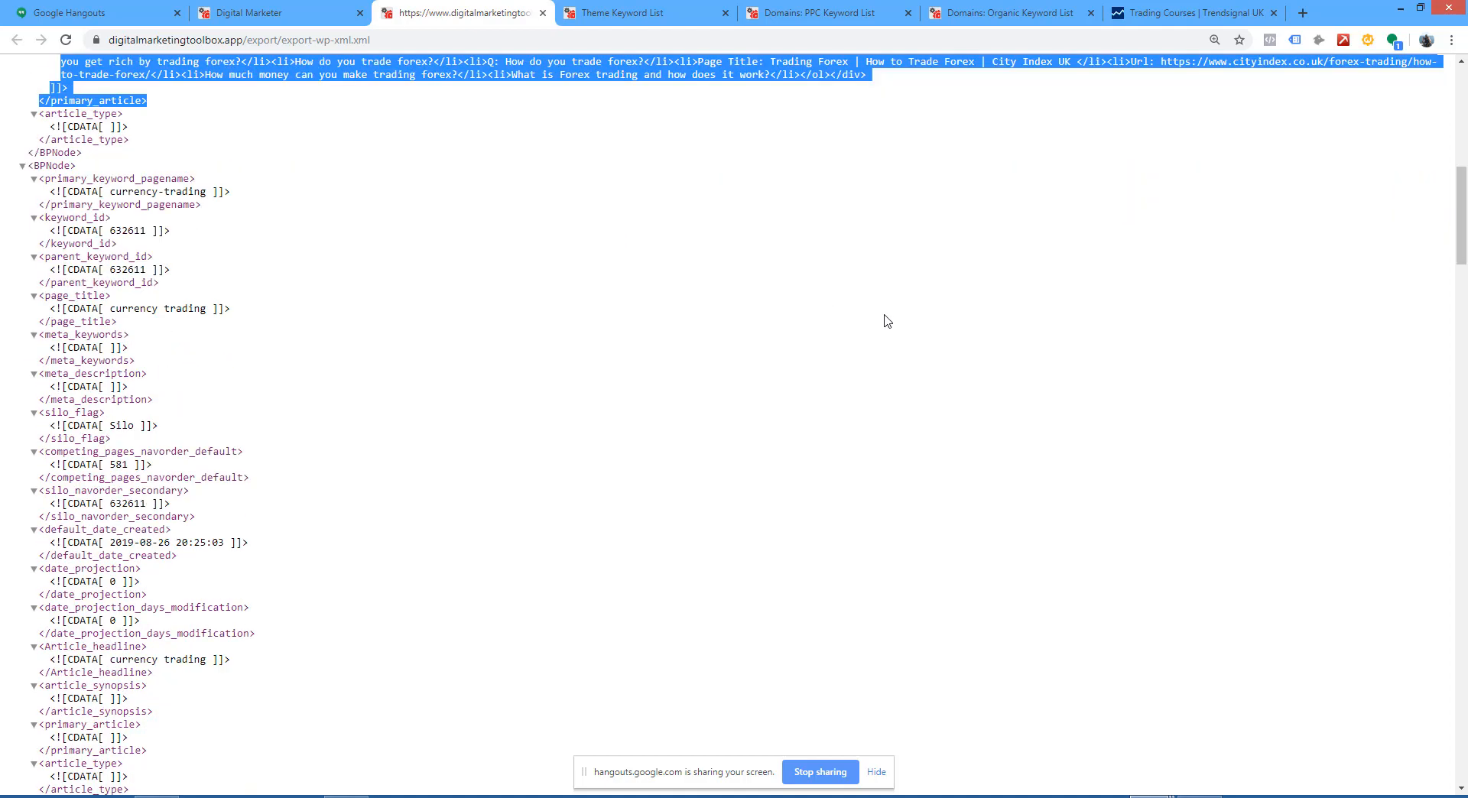
pyautogui.scroll(20, 887, 320)
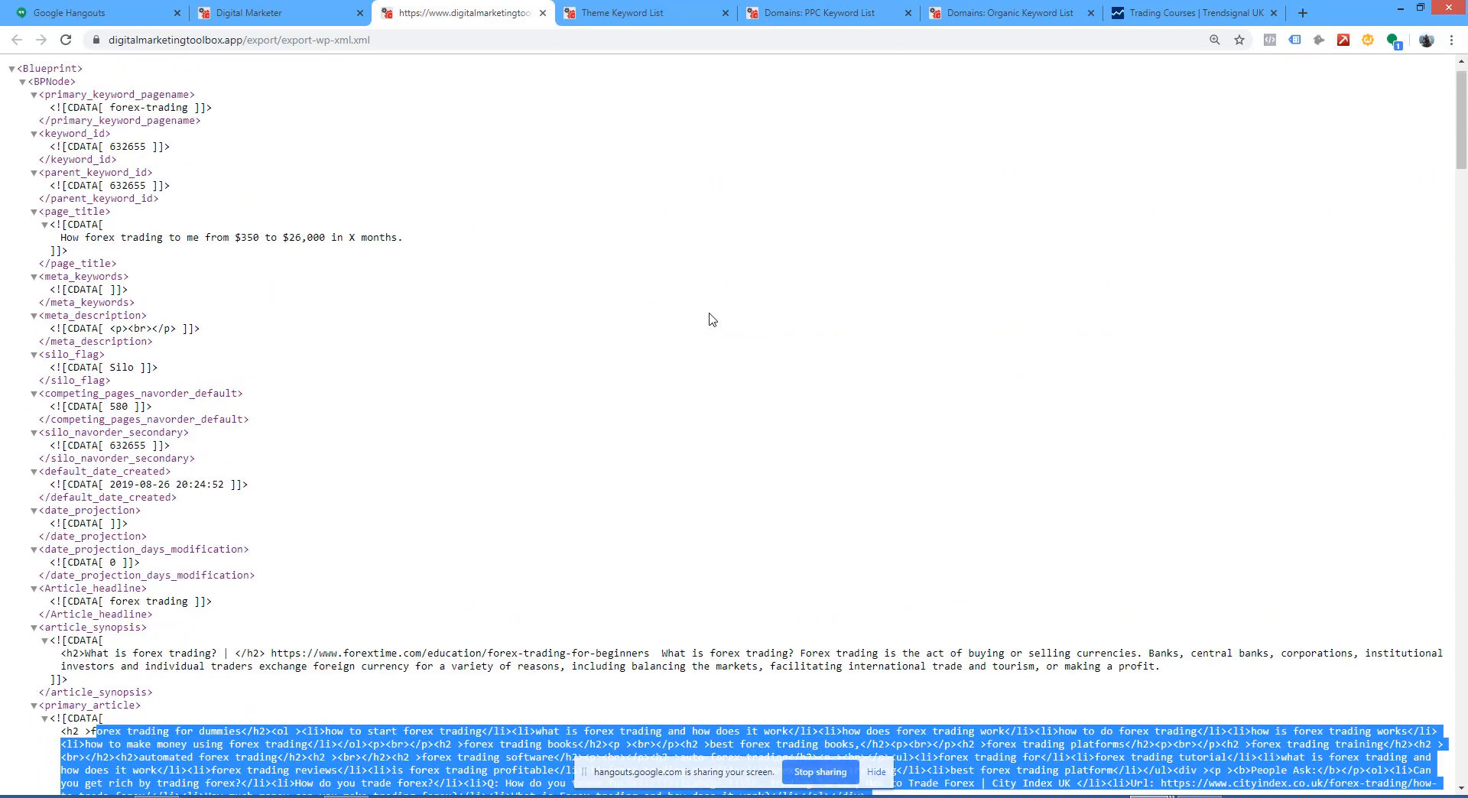
# Step: Close the XML file and look over the Digital Blueprint and Product & Funnel CSV exports in the Export Manager
pyautogui.hotkey('ctrl', 'w')
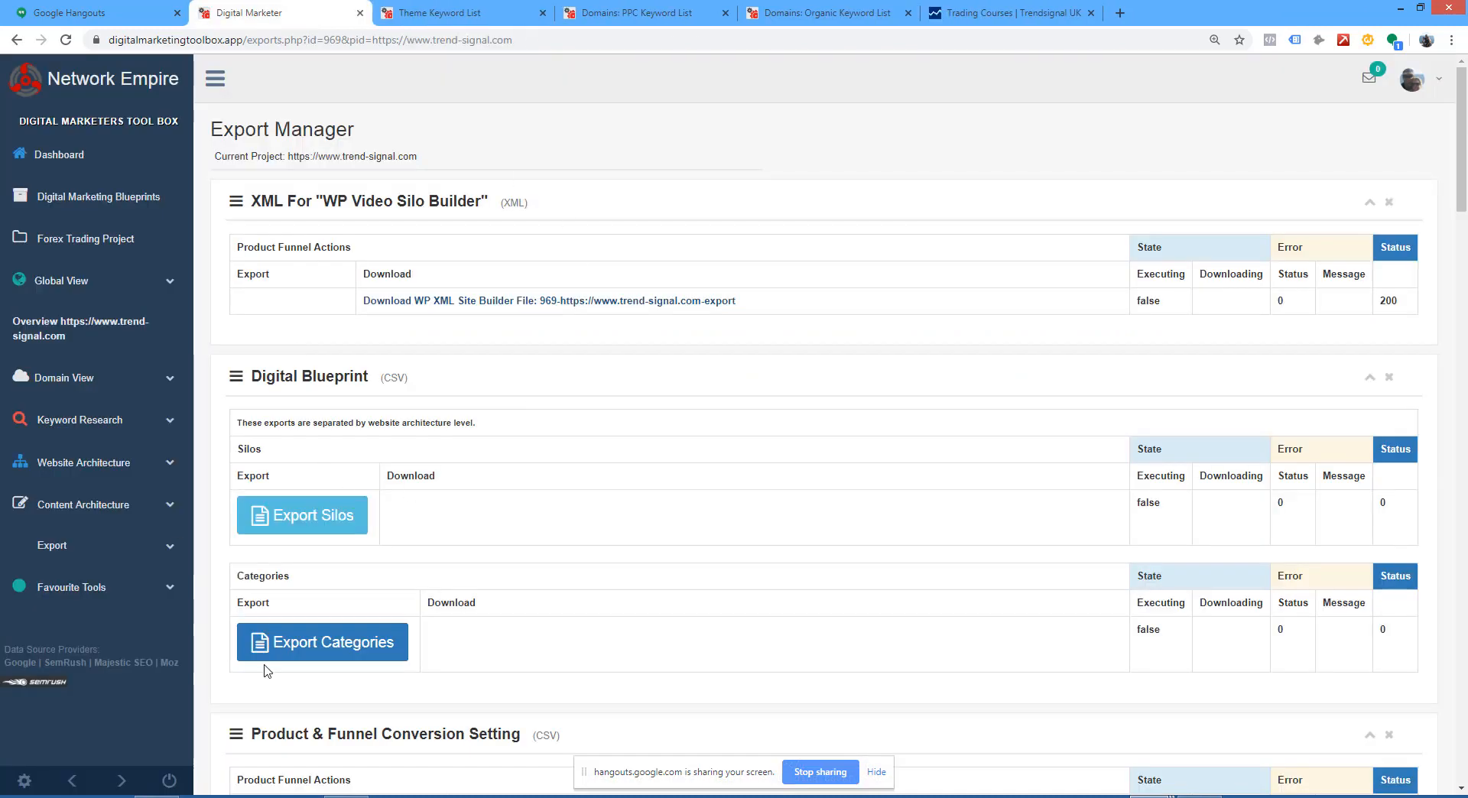
pyautogui.scroll(-3, 621, 398)
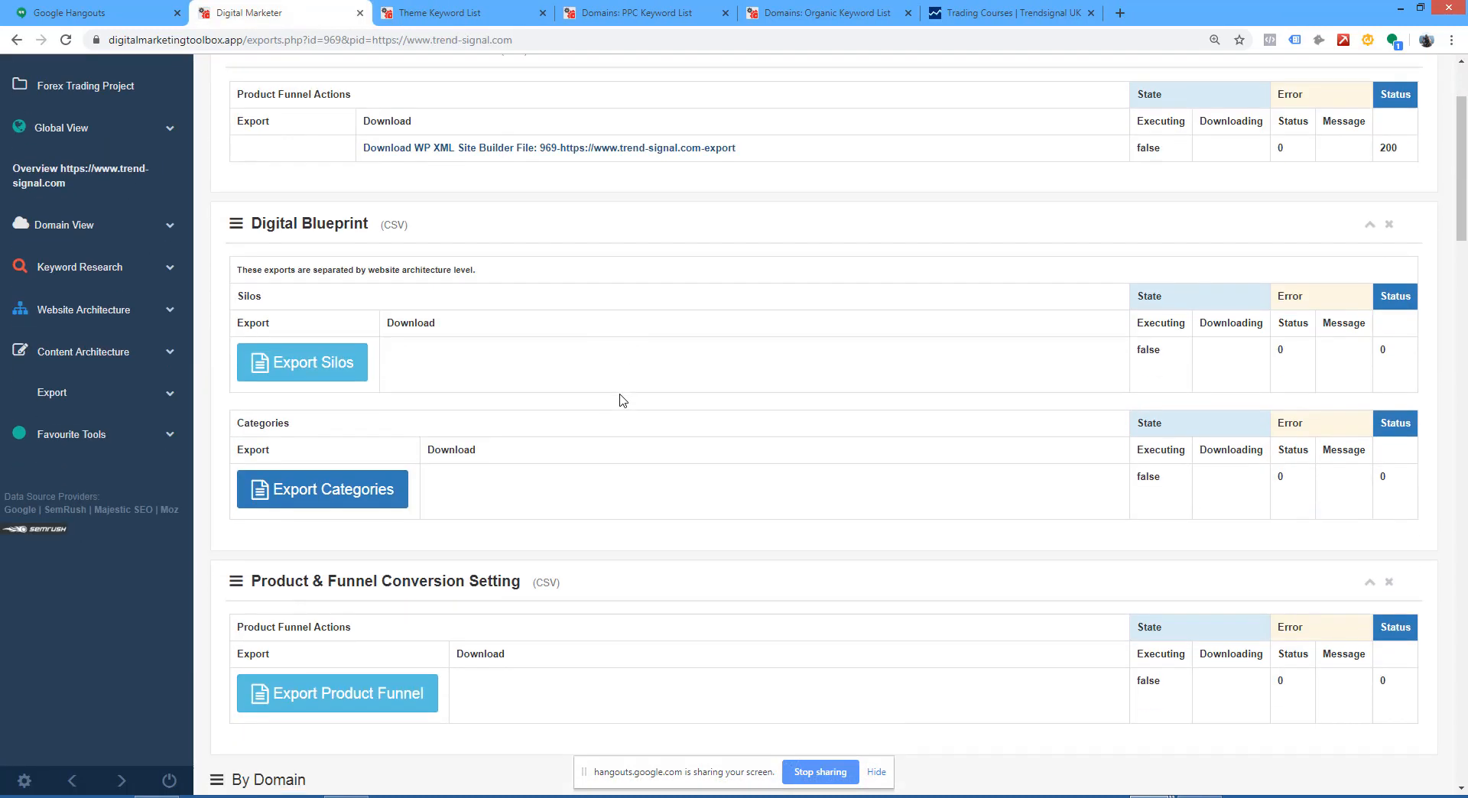
pyautogui.scroll(3, 623, 399)
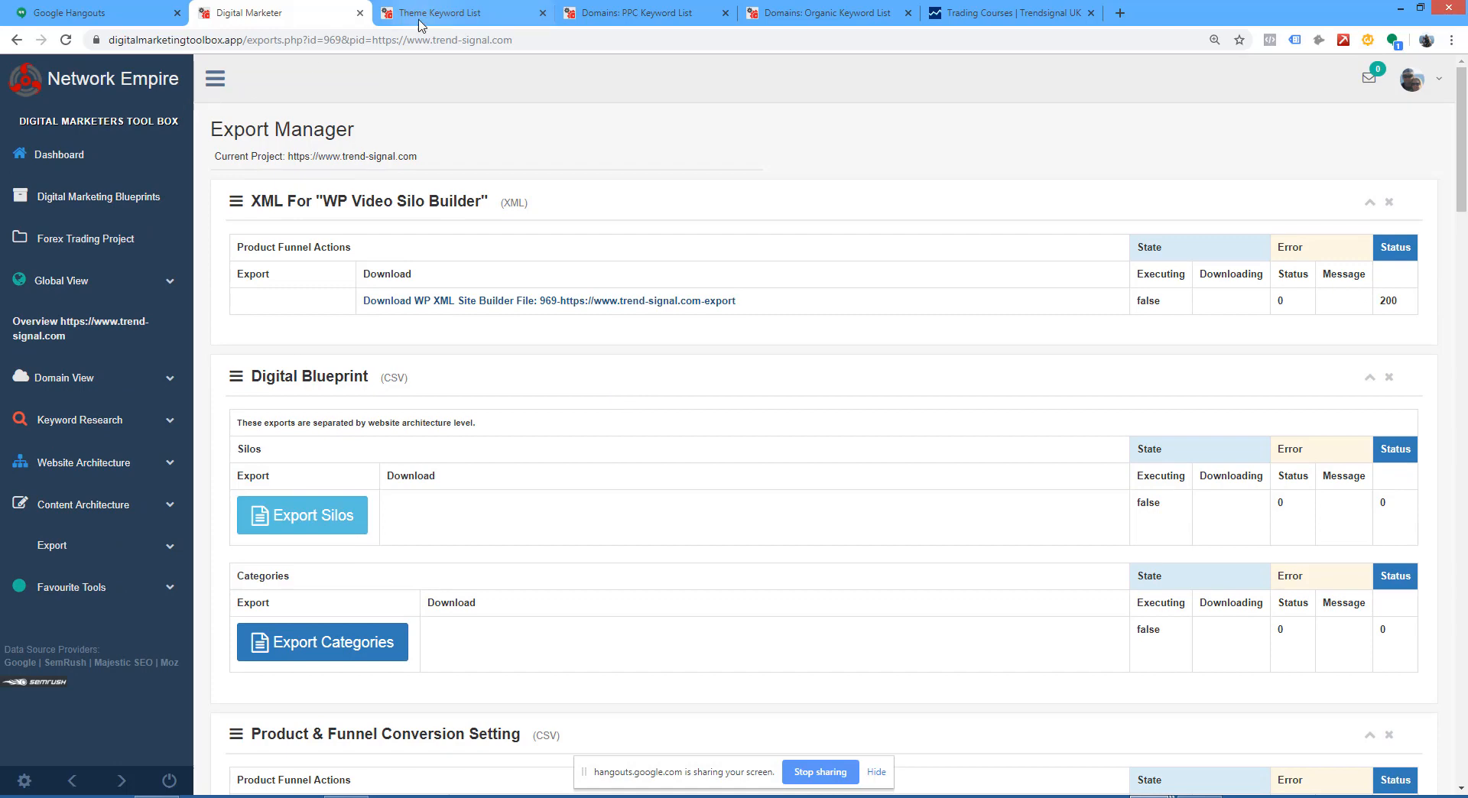
# Step: Reload the Theme Keyword List and examine the forex trading keywords with their search volume, CPC and competitive density
pyautogui.click(451, 12)
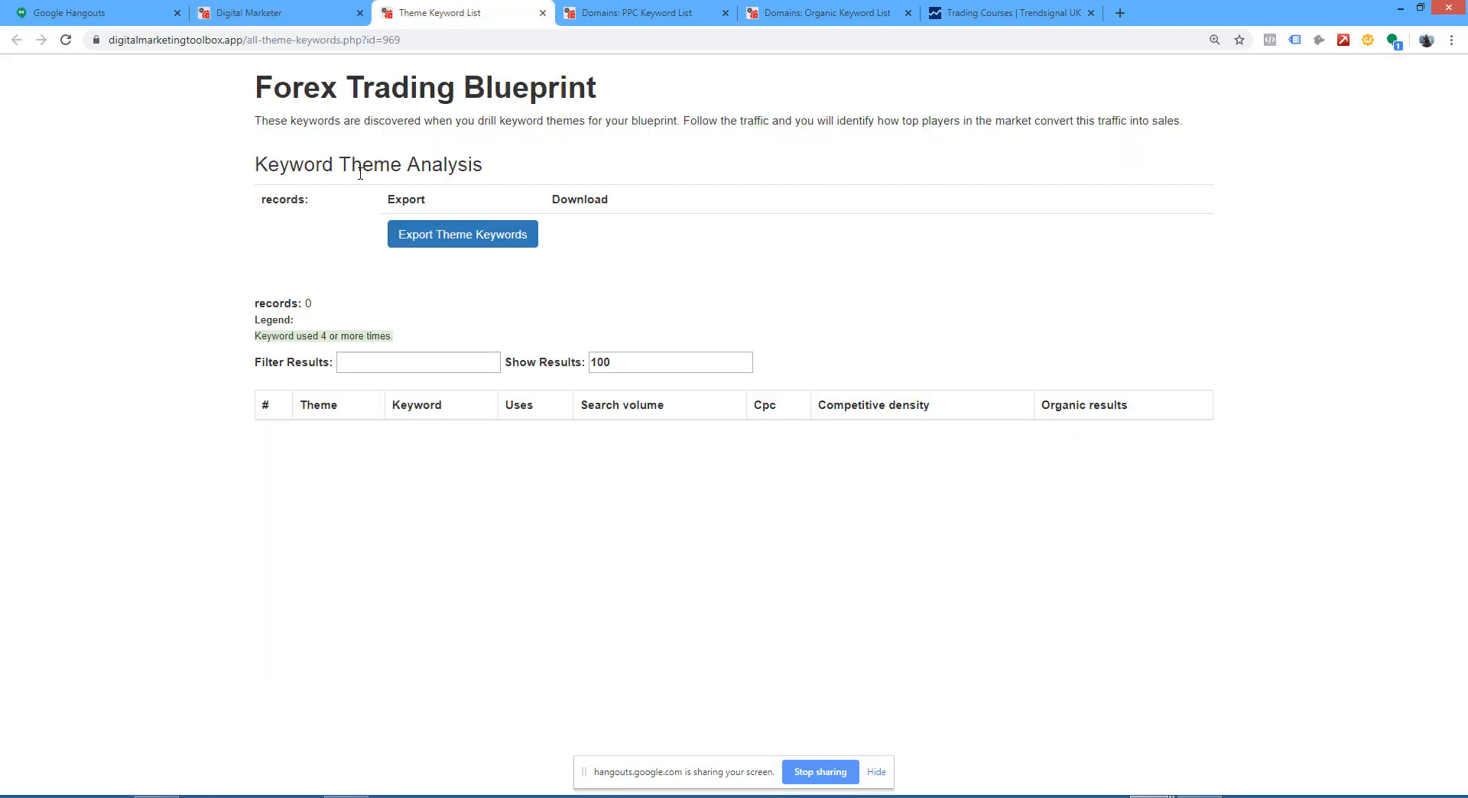
pyautogui.click(67, 41)
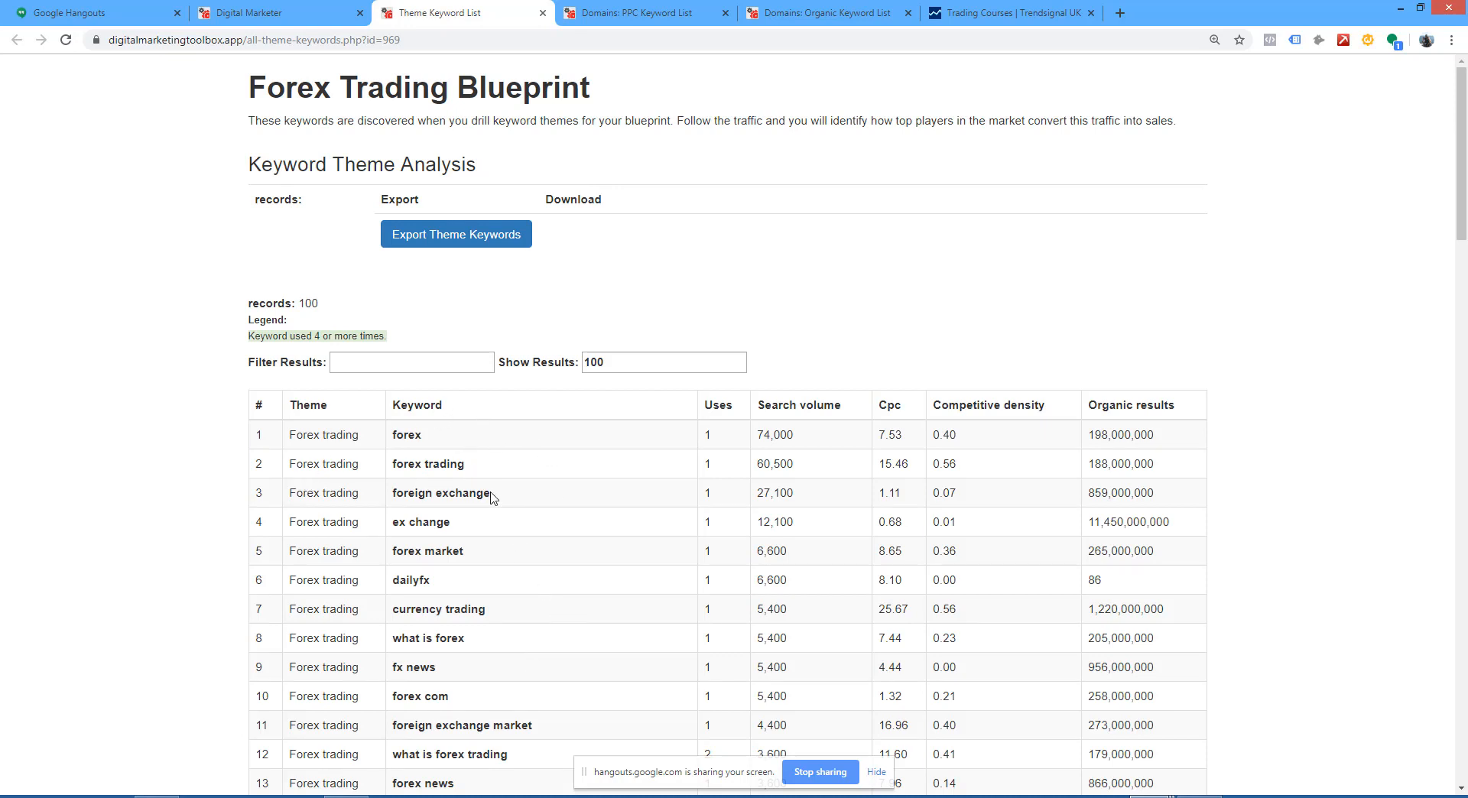
pyautogui.scroll(-1, 535, 534)
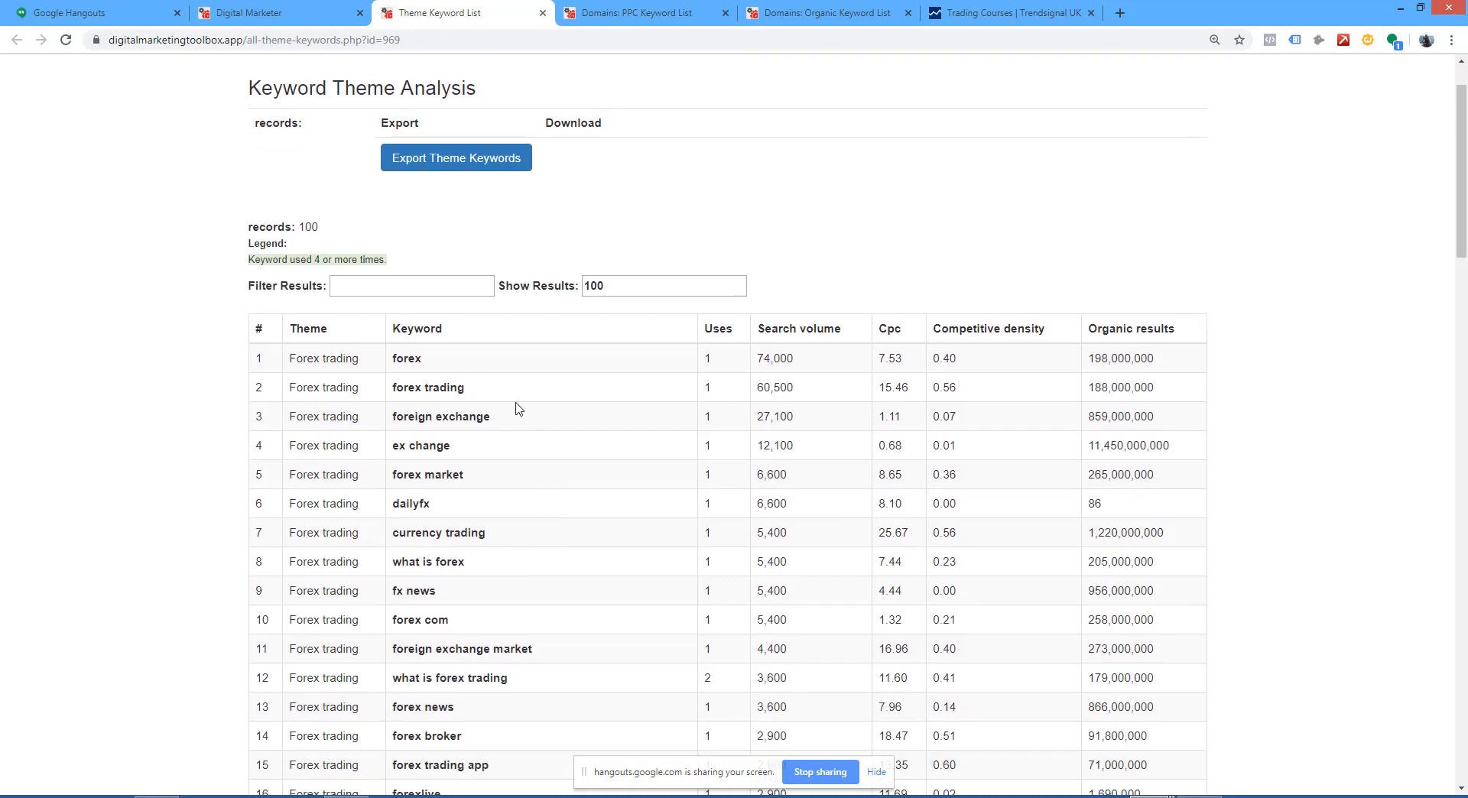
pyautogui.scroll(-10, 497, 589)
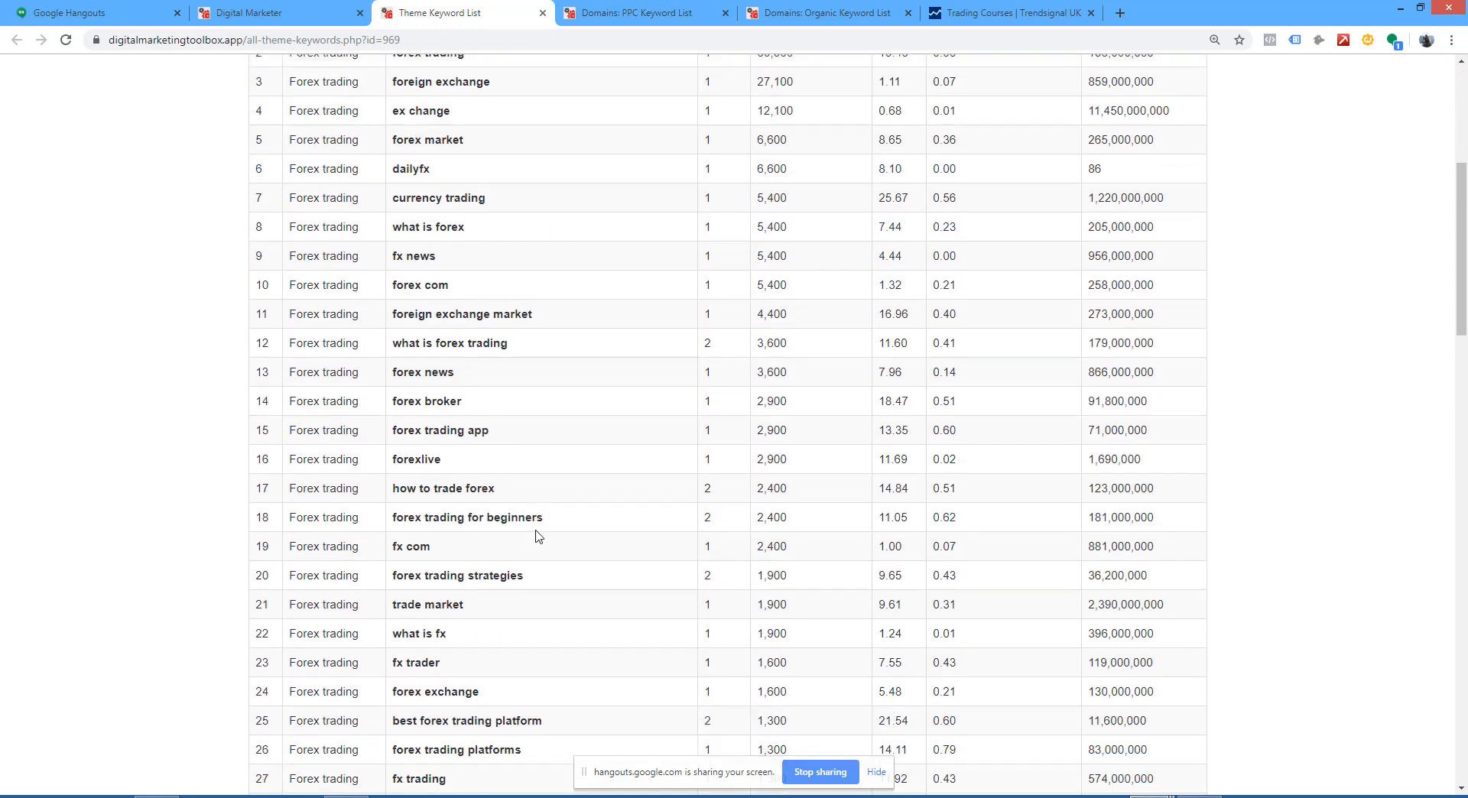
pyautogui.moveTo(1462, 297); pyautogui.dragTo(1461, 99)
# Step: Reload the domain PPC and organic keyword lists, and examine the organic keywords with their positions and landing pages
pyautogui.click(642, 13)
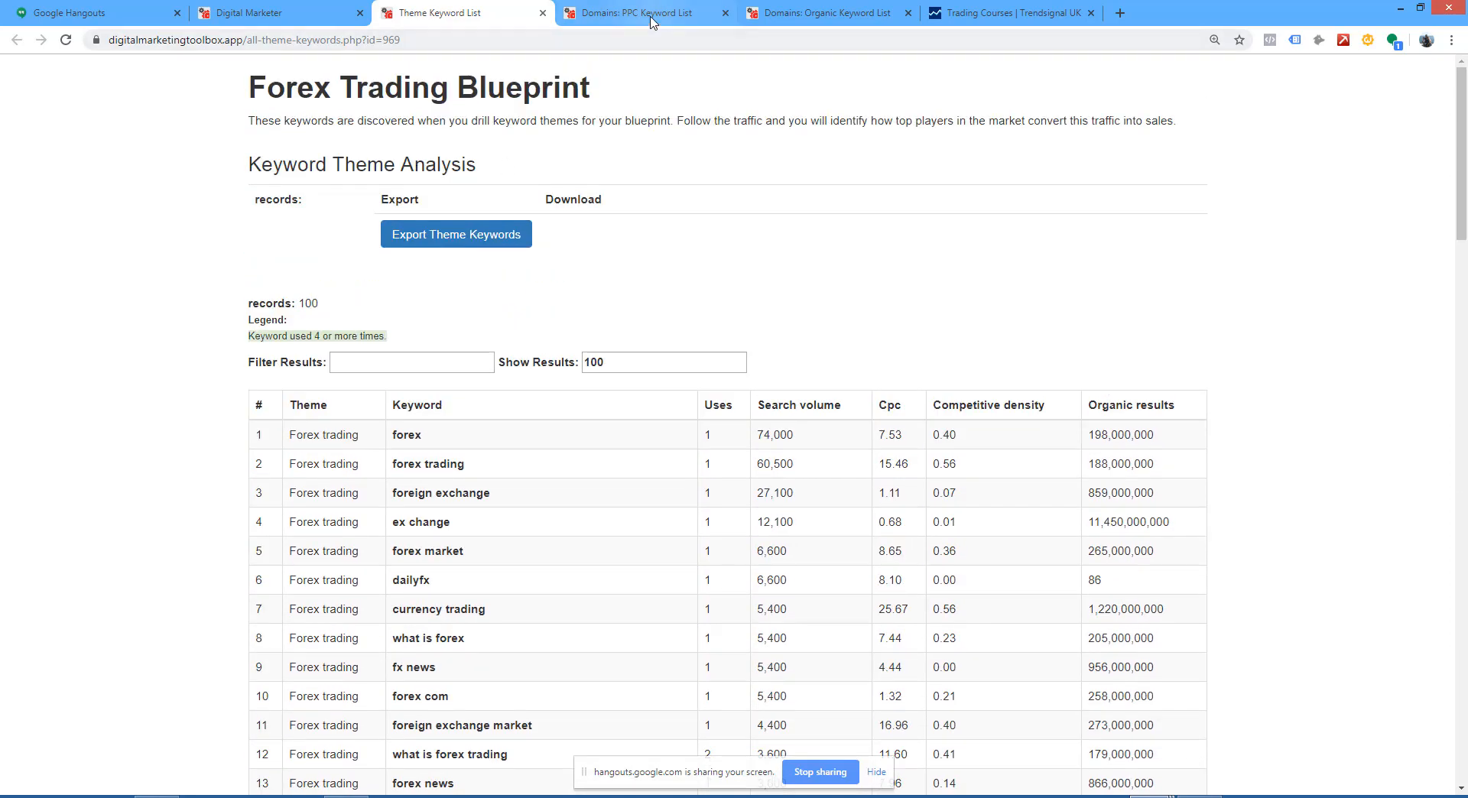
pyautogui.click(63, 39)
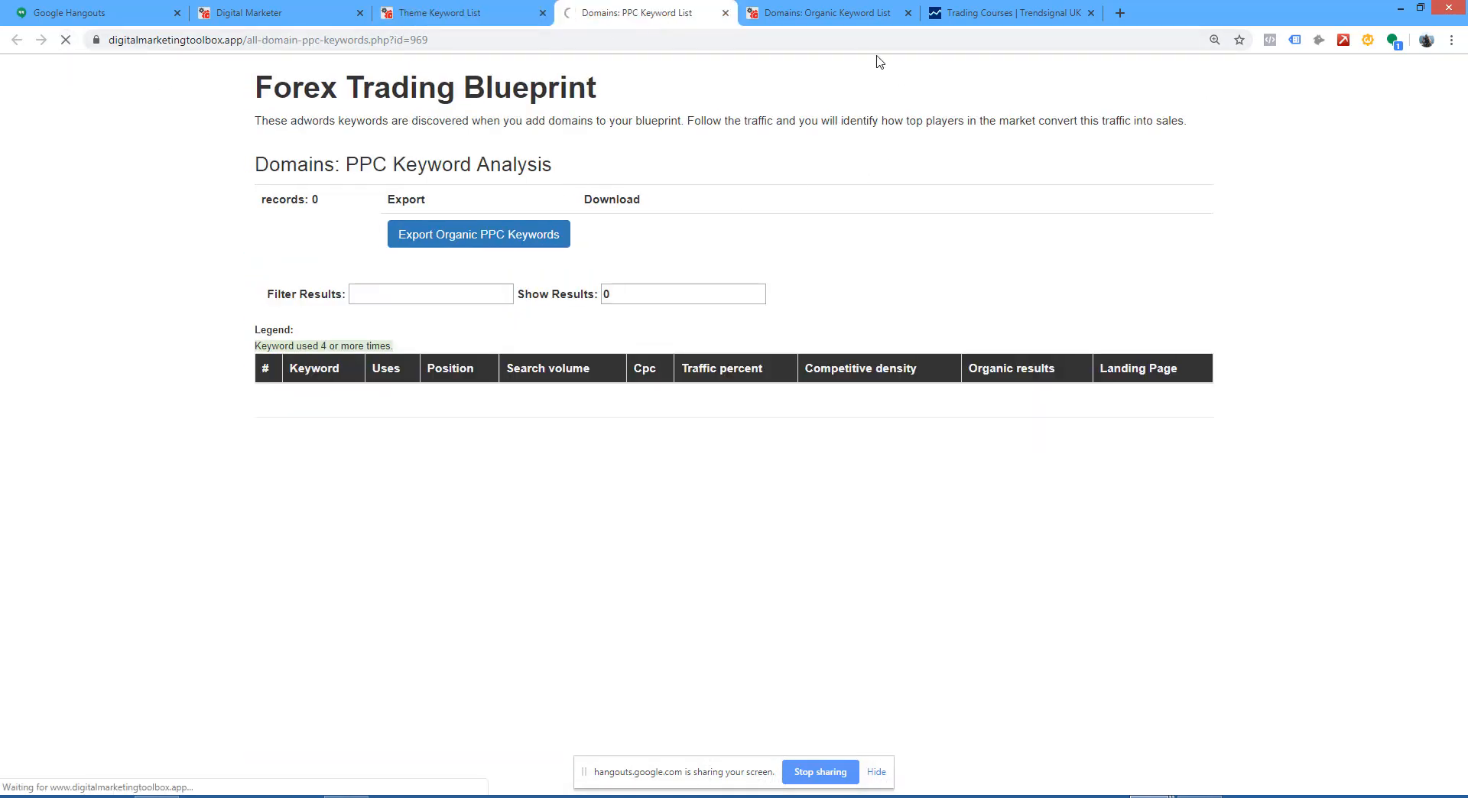
pyautogui.click(834, 17)
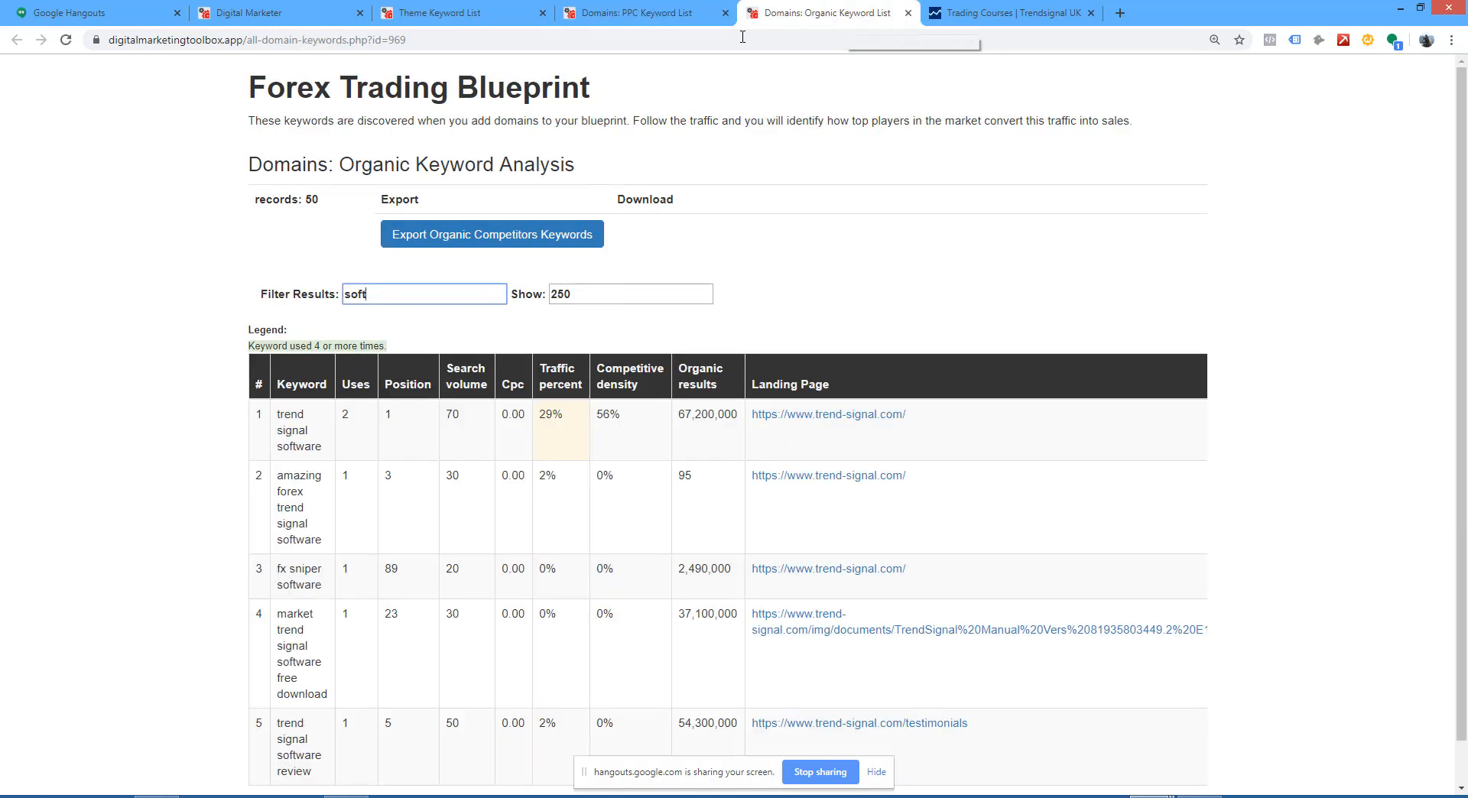
pyautogui.click(66, 41)
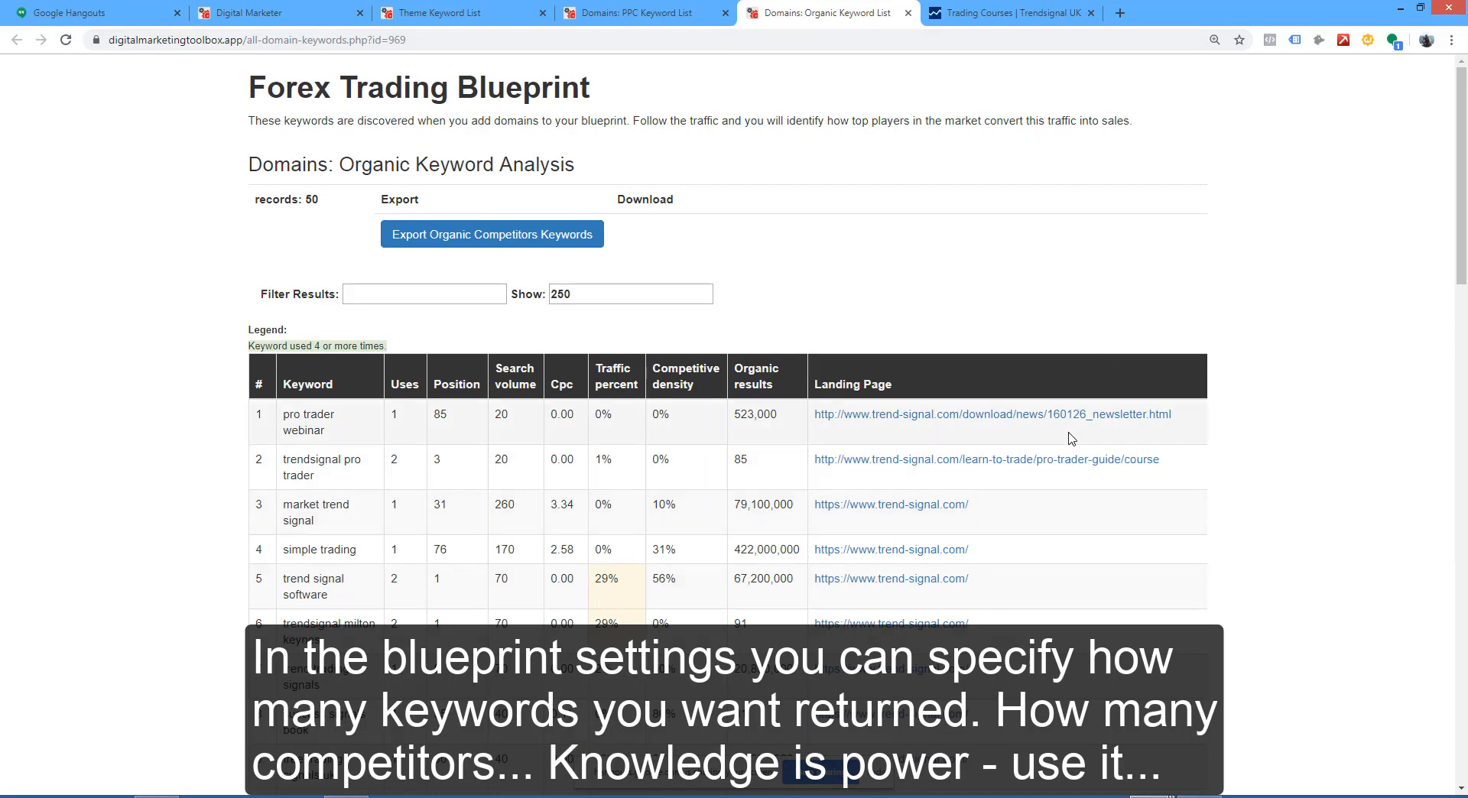
pyautogui.scroll(-9, 1069, 436)
pyautogui.scroll(-9, 1072, 438)
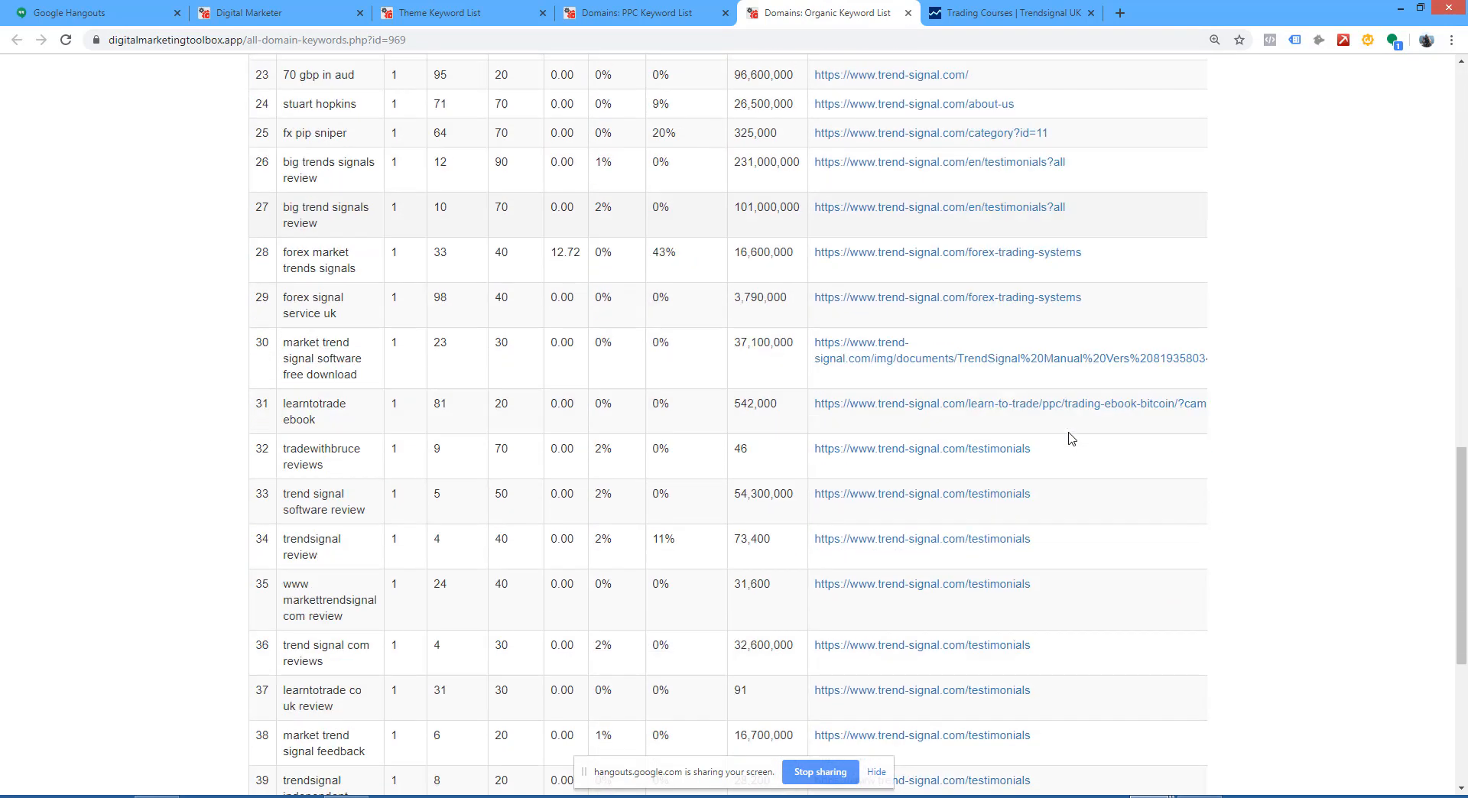
pyautogui.scroll(18, 1025, 445)
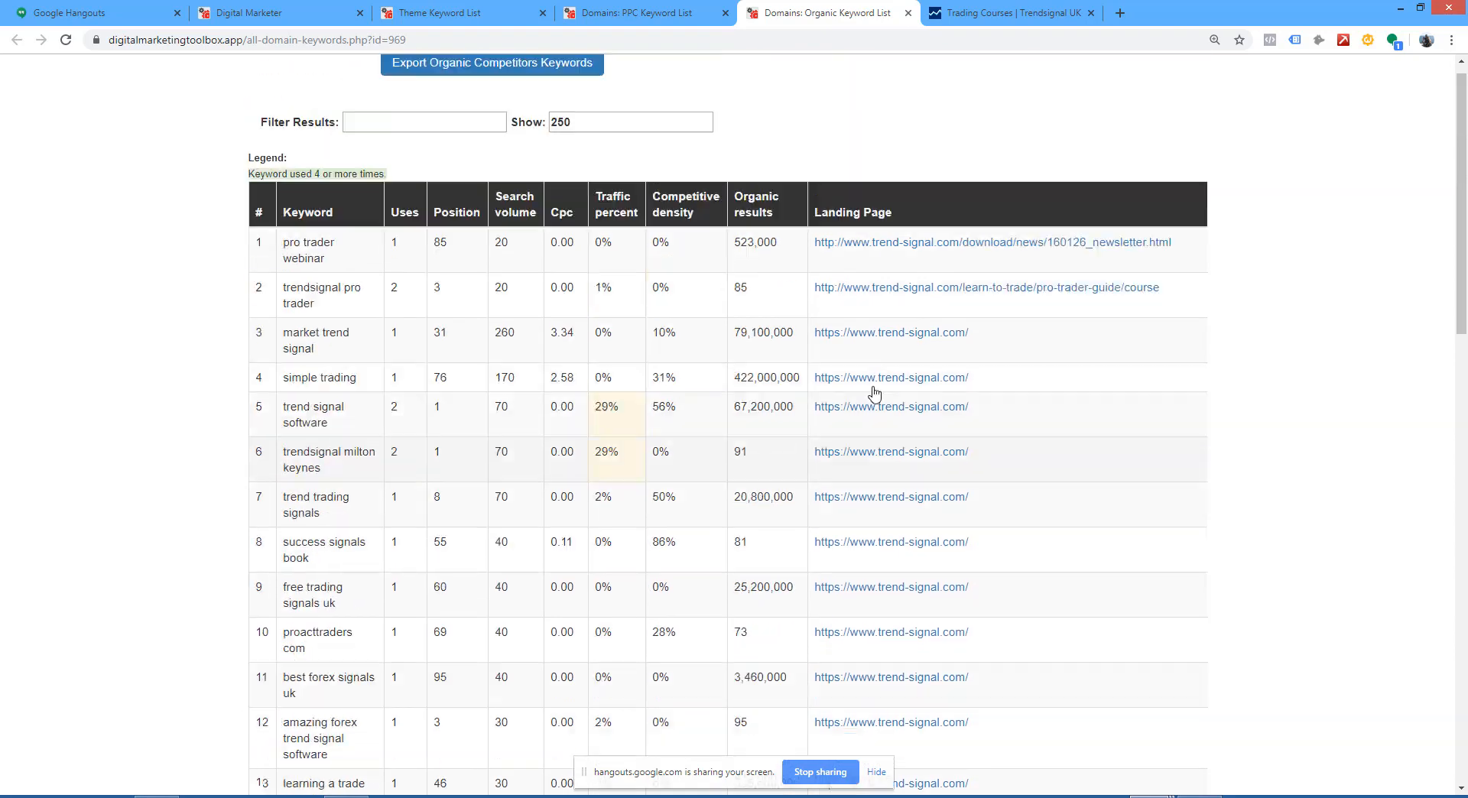